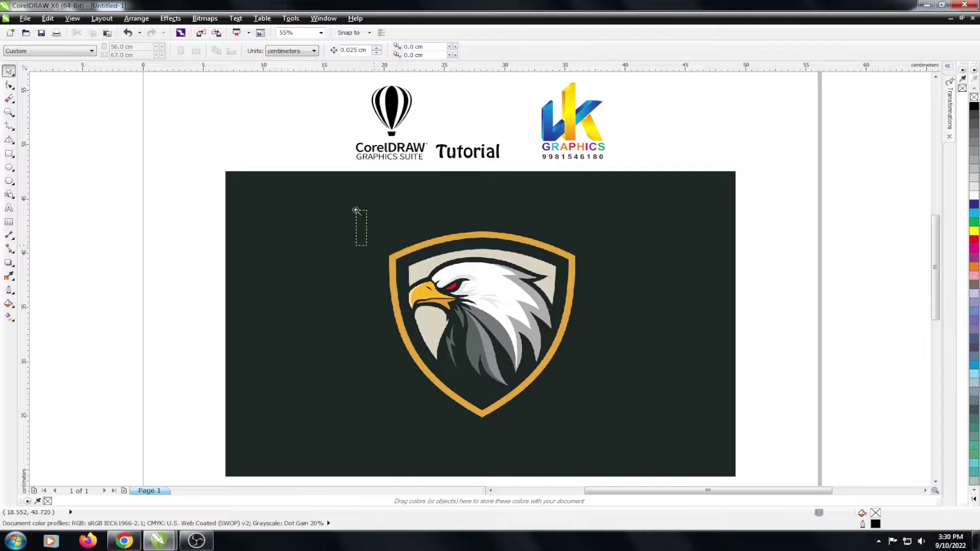
Step: Zoom in and draw a red-outlined rectangle around the whole eagle shield
left_click_drag(356, 212, 615, 438)
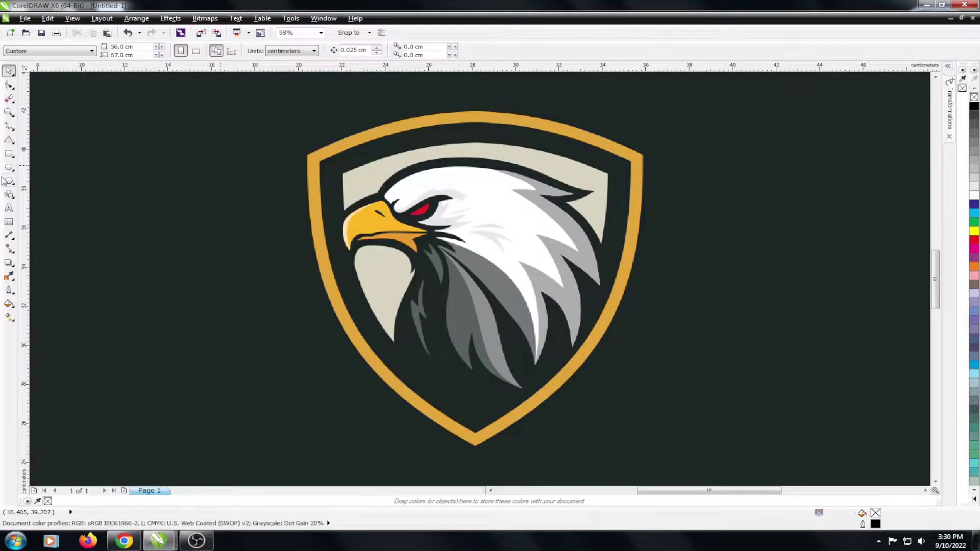
left_click(9, 154)
left_click_drag(290, 106, 660, 442)
key("space")
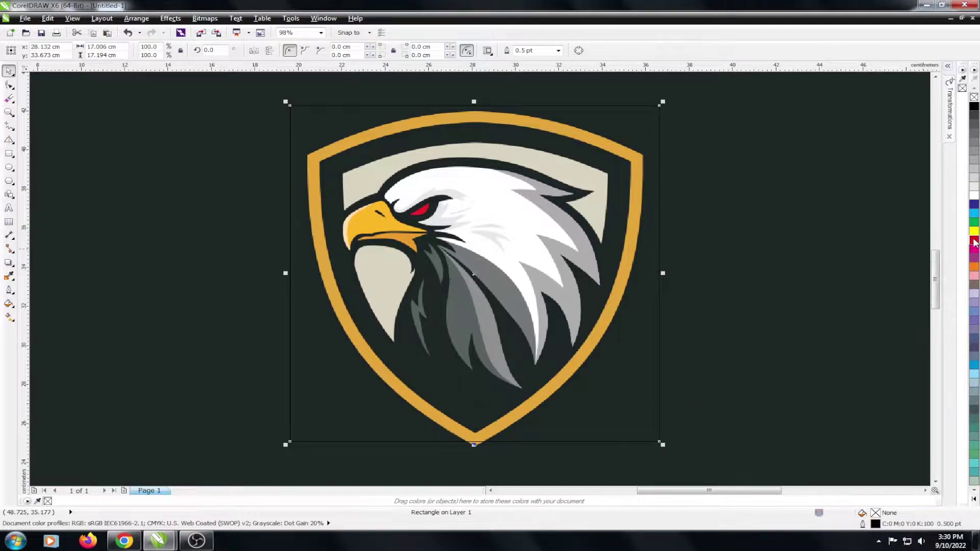
right_click(975, 237)
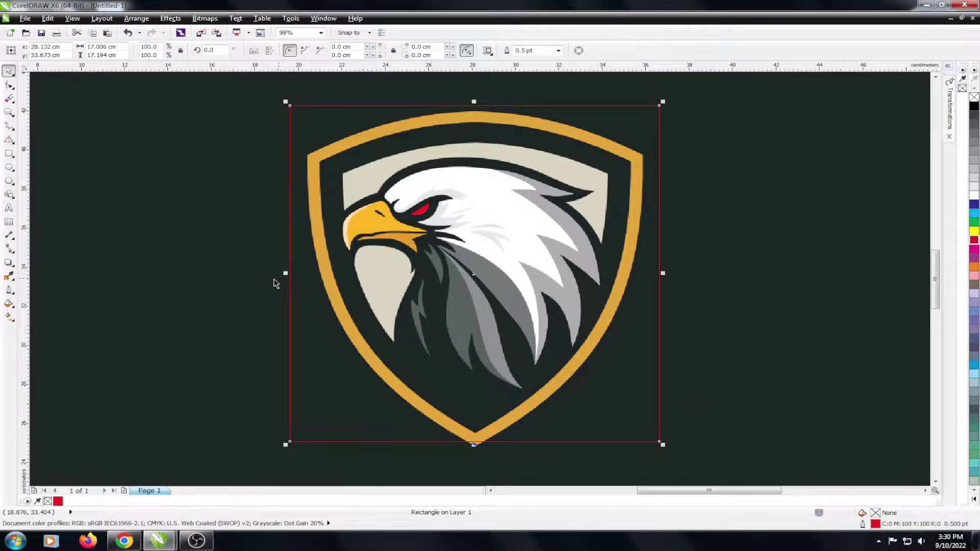
Step: Pull the rectangle's left and right sides in to the shield's width and convert it to curves
left_click_drag(285, 275, 307, 275)
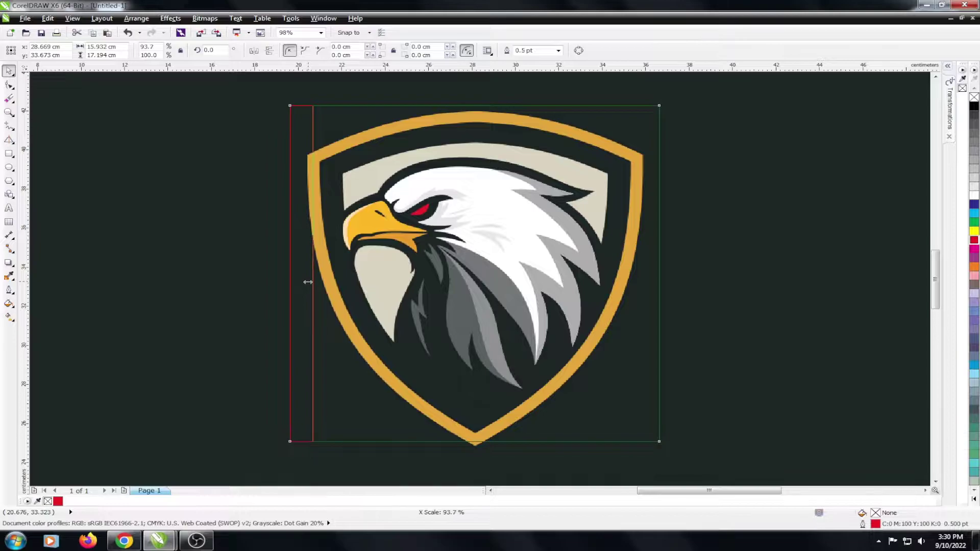
left_click_drag(661, 274, 629, 285)
key("ctrl+q")
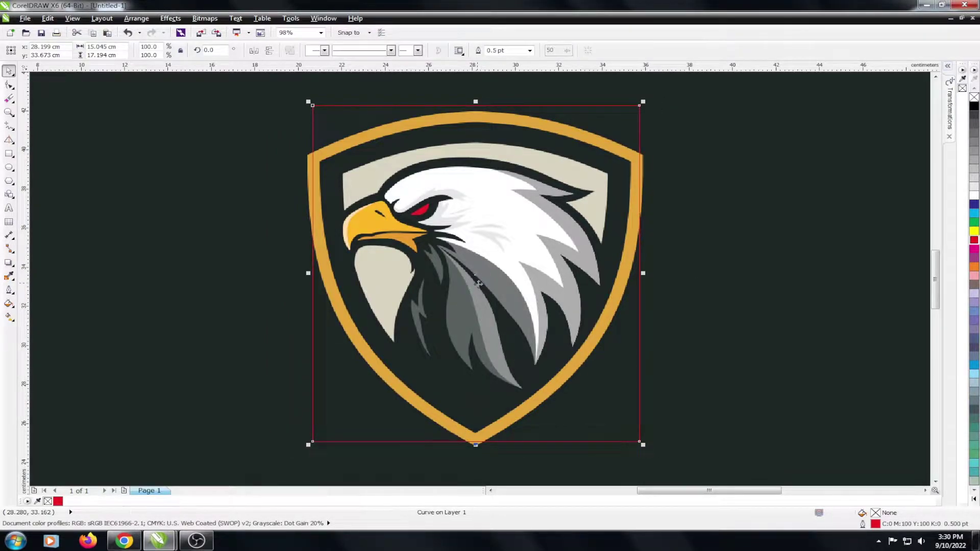
key("F10")
Step: Move the top-right node to the shield corner and arch the top edge along the border
left_click_drag(245, 80, 656, 157)
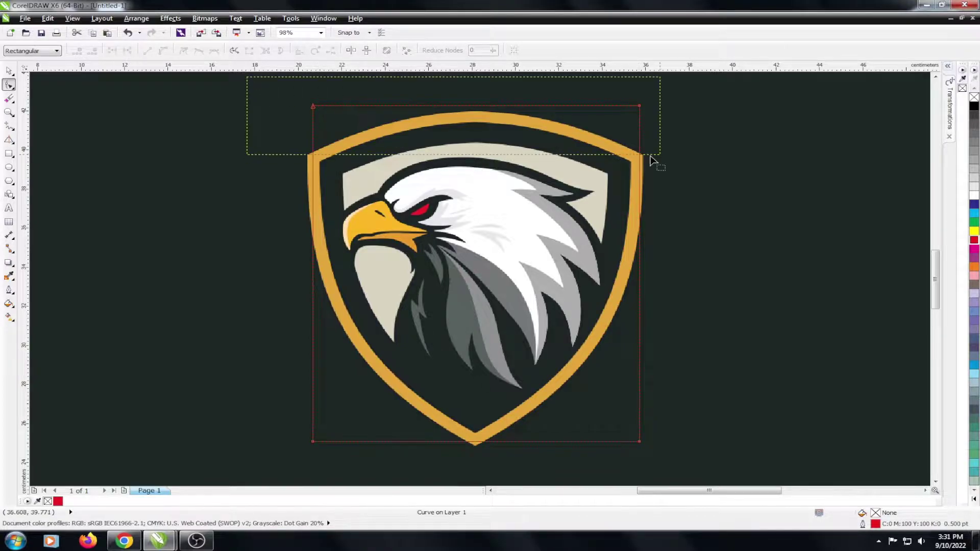
scroll(618, 115, "up", 2)
left_click_drag(666, 98, 672, 196)
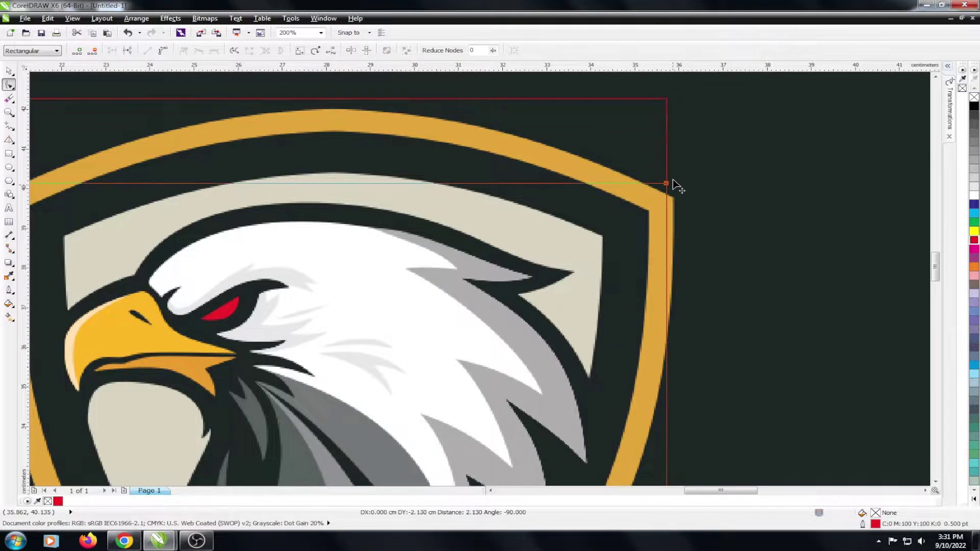
scroll(610, 172, "down", 4)
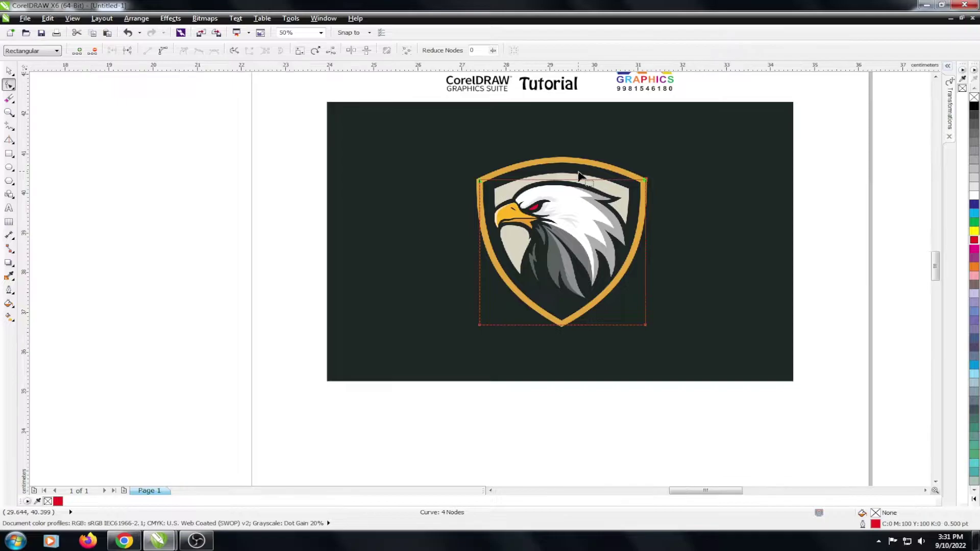
scroll(562, 178, "up", 4)
right_click(526, 206)
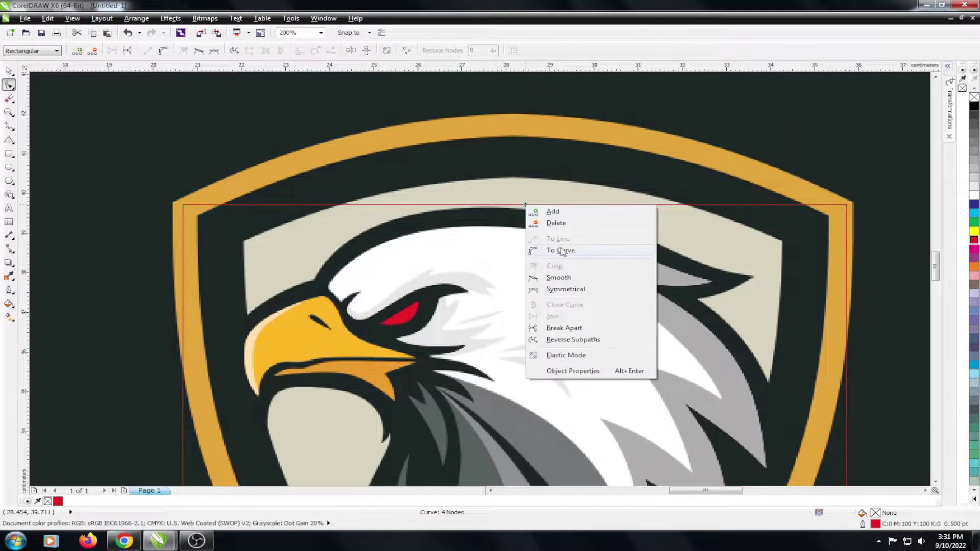
left_click(562, 249)
left_click(526, 139)
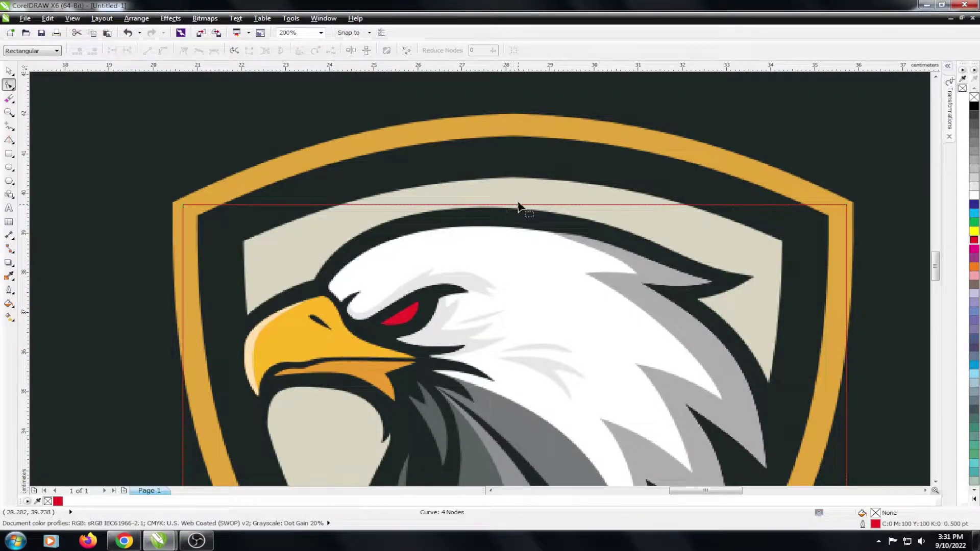
left_click_drag(518, 207, 509, 136)
scroll(510, 133, "down", 4)
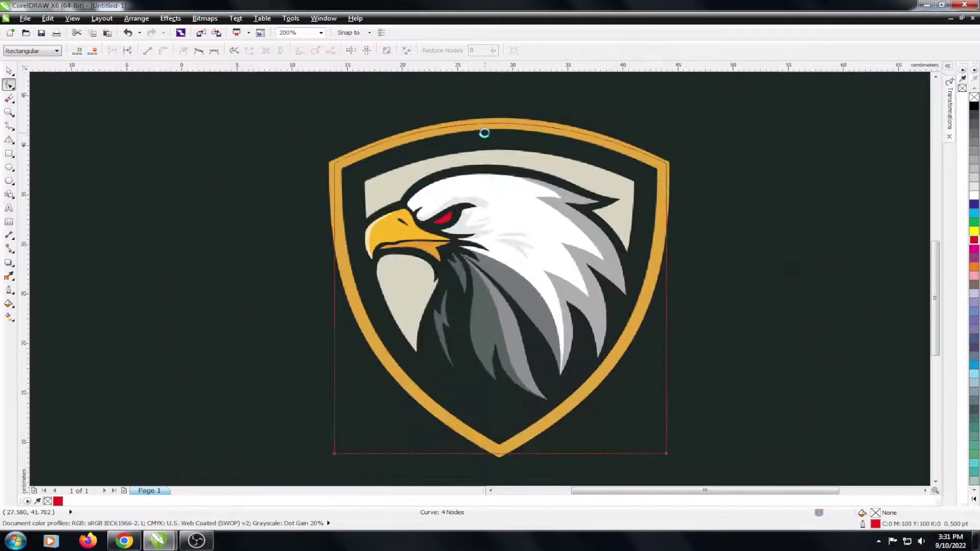
scroll(519, 306, "up", 2)
scroll(582, 254, "up", 2)
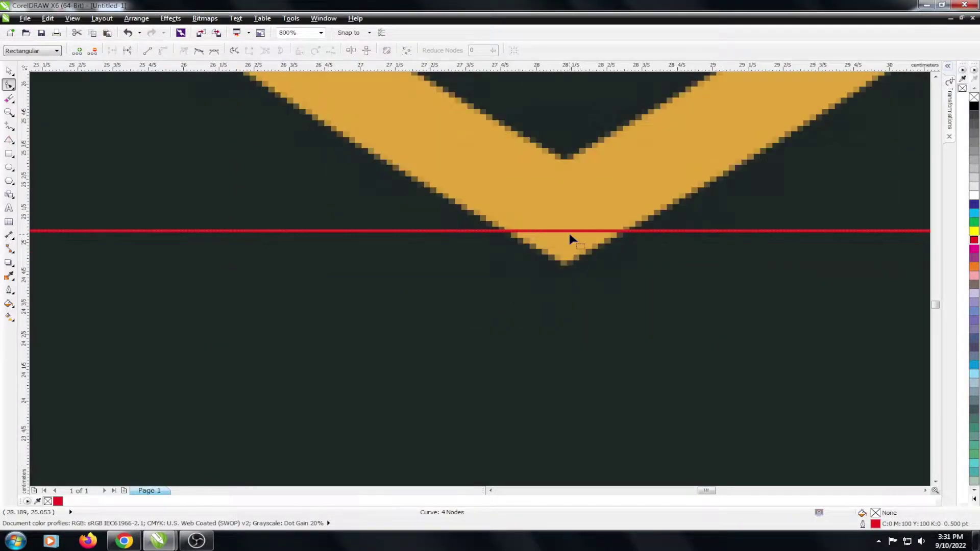
Step: Collapse the bottom corners into a single V-shaped point at the shield's base
left_click_drag(570, 232, 564, 208)
scroll(518, 278, "down", 3)
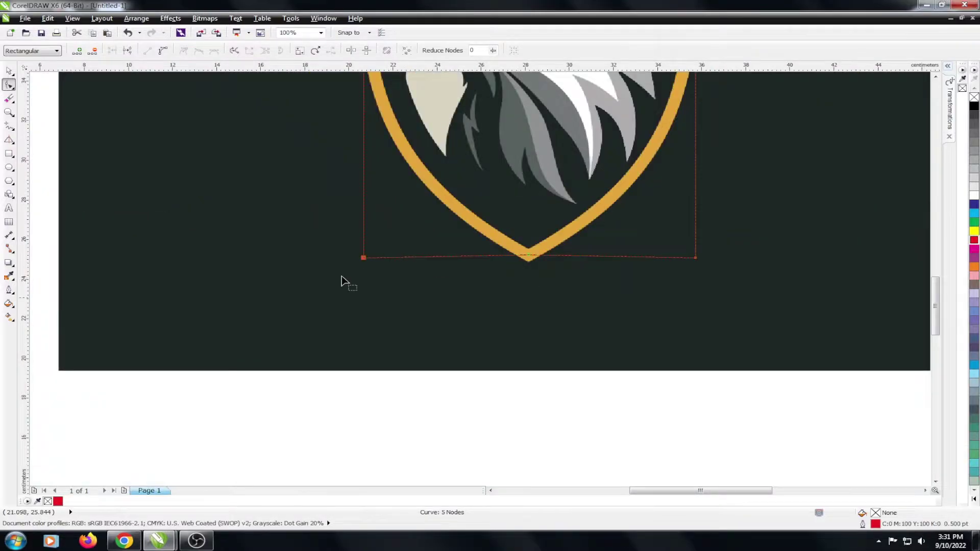
key("Delete")
key("Delete")
scroll(401, 234, "down", 1)
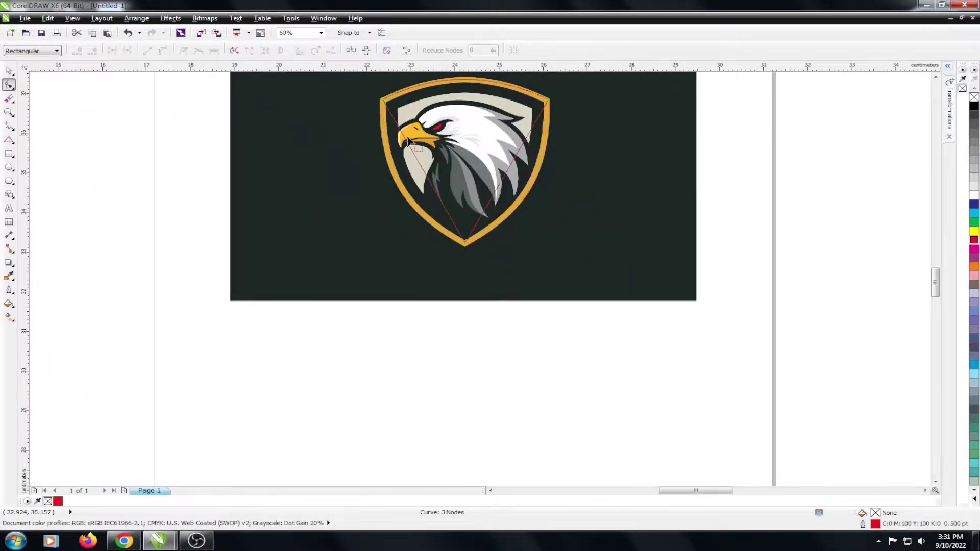
scroll(400, 169, "up", 2)
Step: Convert the left and right sides to curves and bow them along the gold ring
right_click(422, 183)
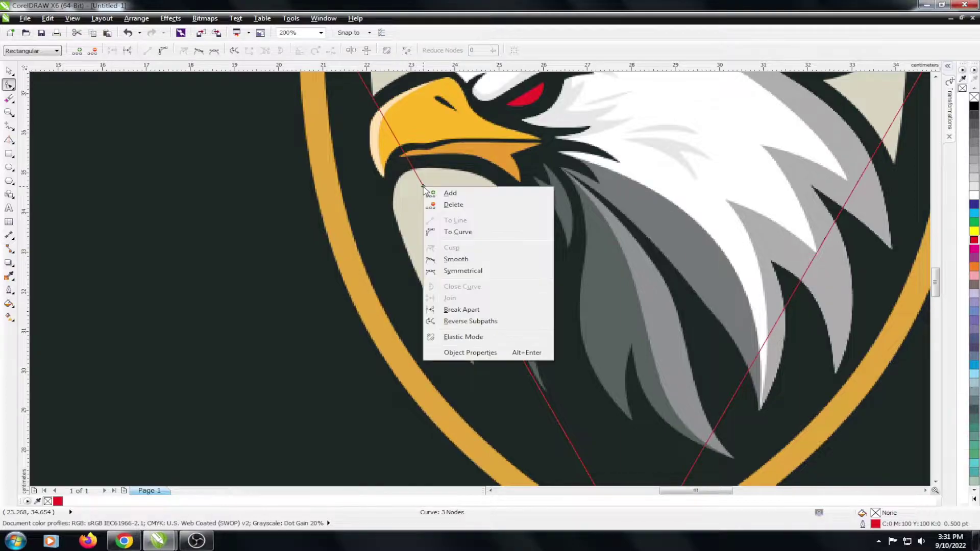
left_click(449, 228)
left_click_drag(419, 175, 362, 291)
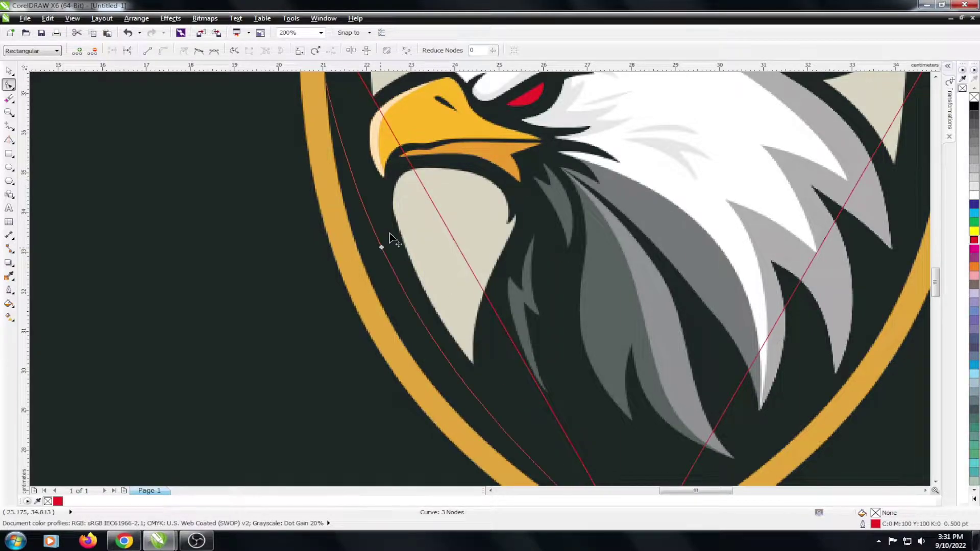
scroll(356, 278, "down", 2)
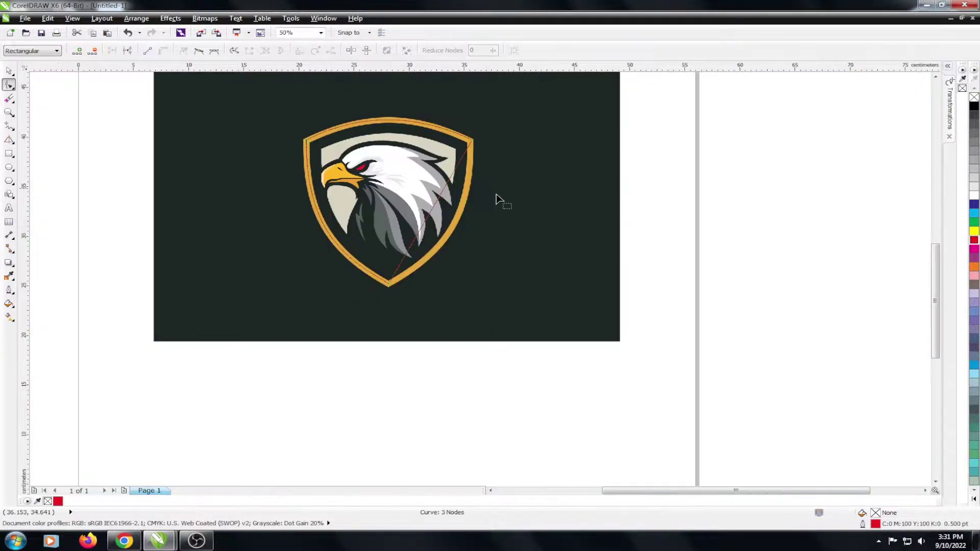
scroll(449, 194, "up", 2)
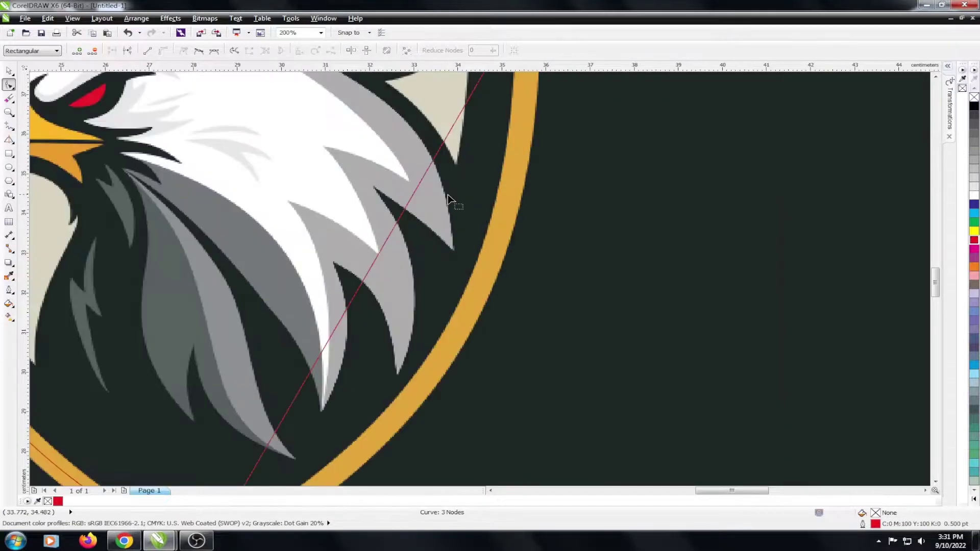
right_click(388, 237)
left_click(404, 275)
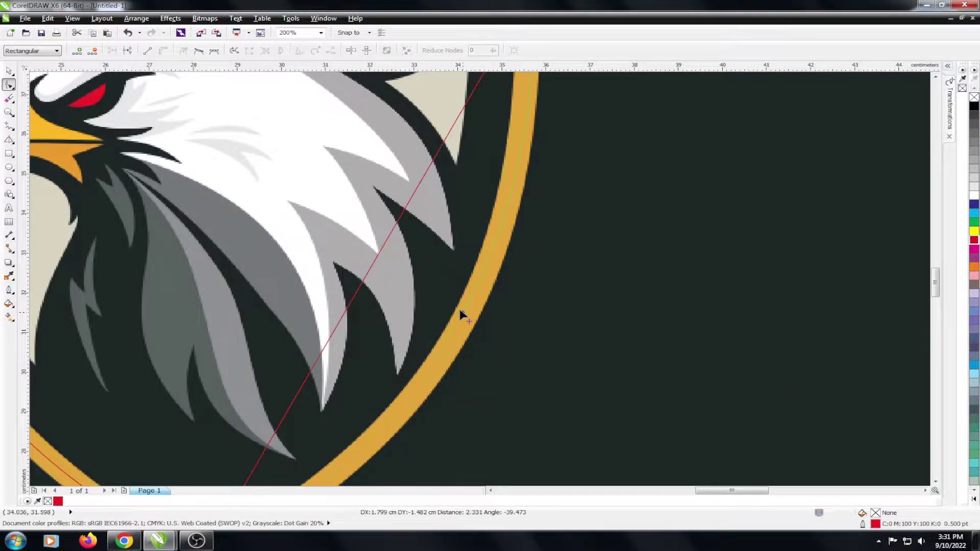
scroll(468, 323, "down", 2)
key("space")
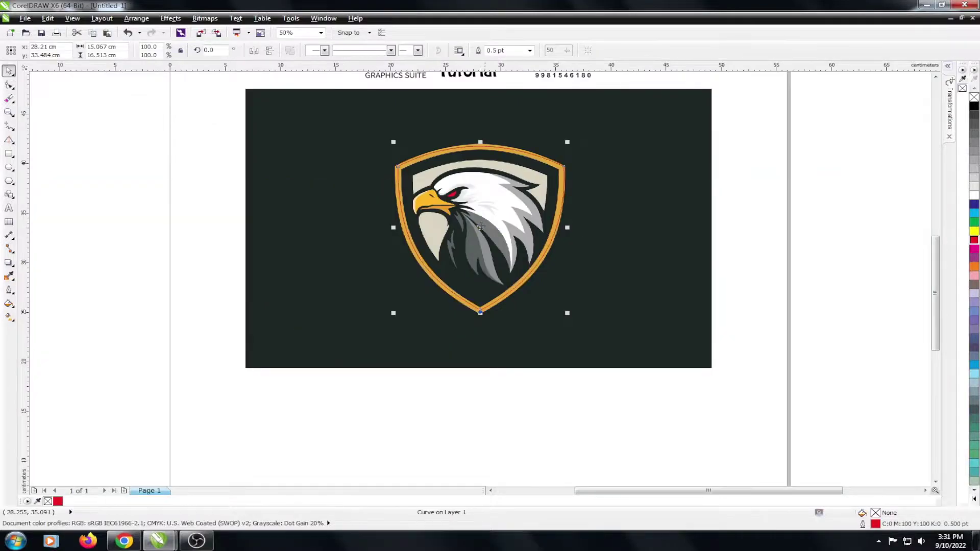
Step: Move the red shield outline to the right of the reference image
scroll(480, 227, "up", 2)
scroll(449, 201, "down", 2)
scroll(449, 201, "down", 2)
left_click_drag(436, 229, 658, 228)
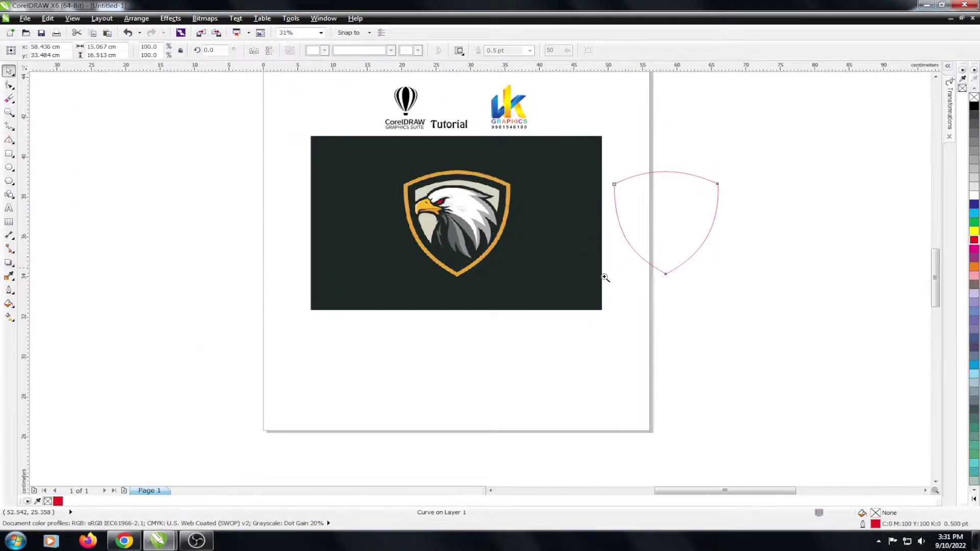
Step: Set the shield outline width to 2.0 pt
scroll(494, 194, "up", 3)
left_click(528, 52)
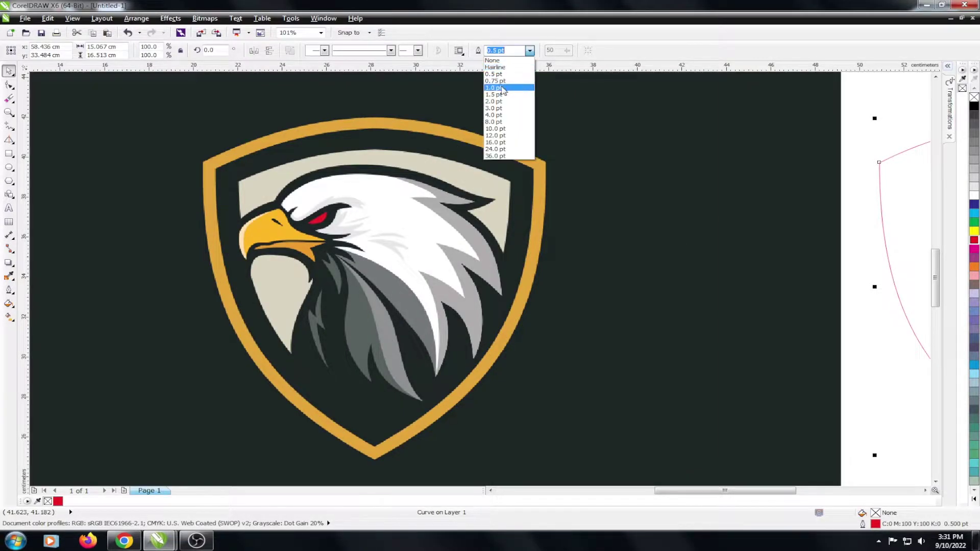
left_click(502, 104)
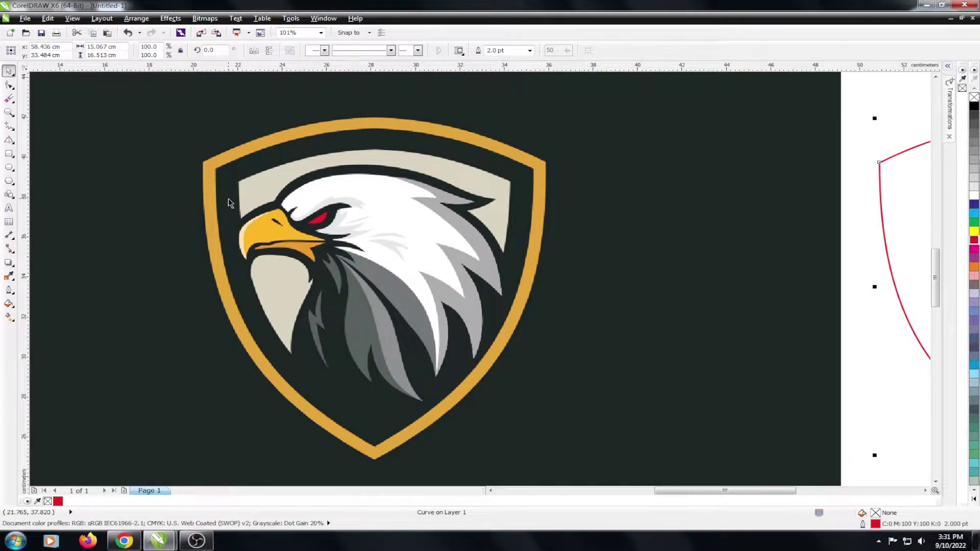
left_click(14, 128)
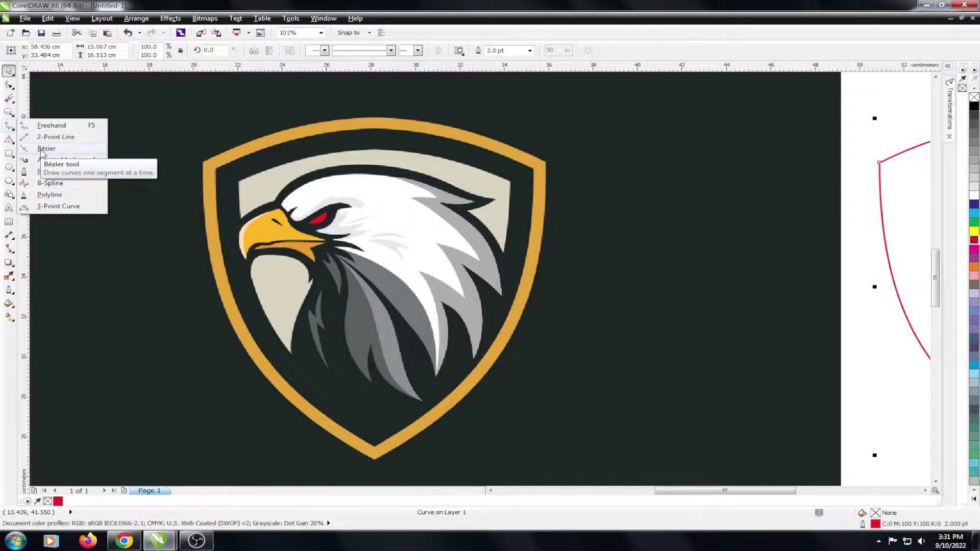
Step: Start a polyline along the head's top, tracing the neck feather tips and notches
left_click(44, 149)
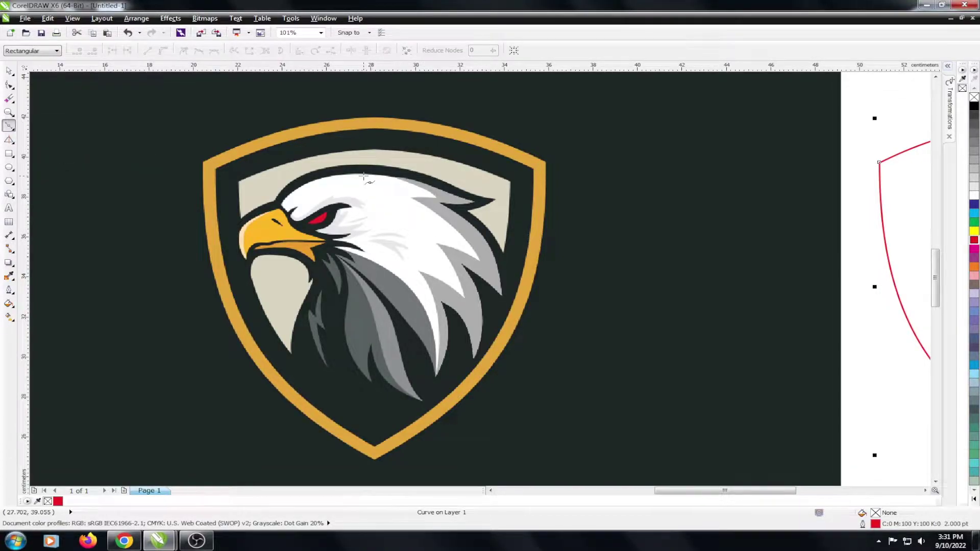
scroll(300, 193, "up", 1)
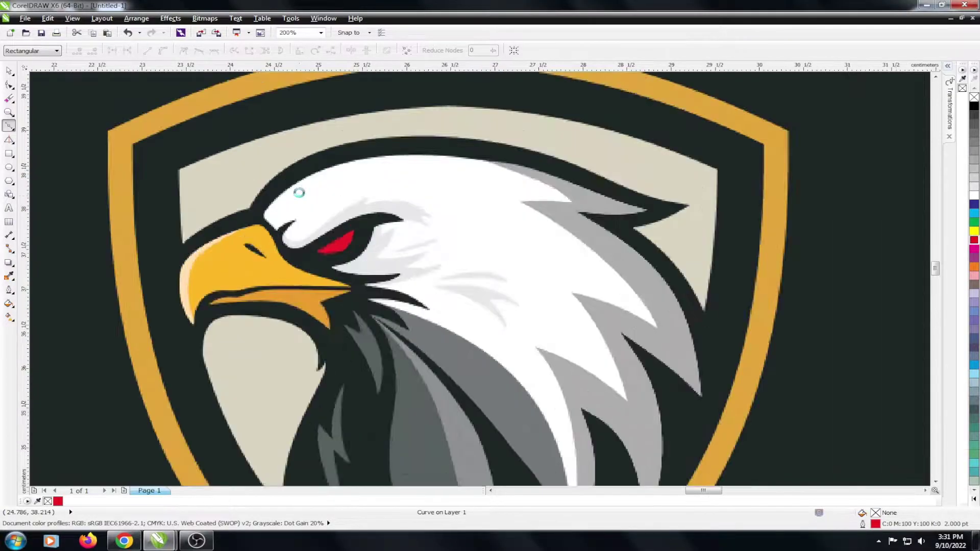
scroll(296, 193, "up", 1)
scroll(263, 206, "down", 2)
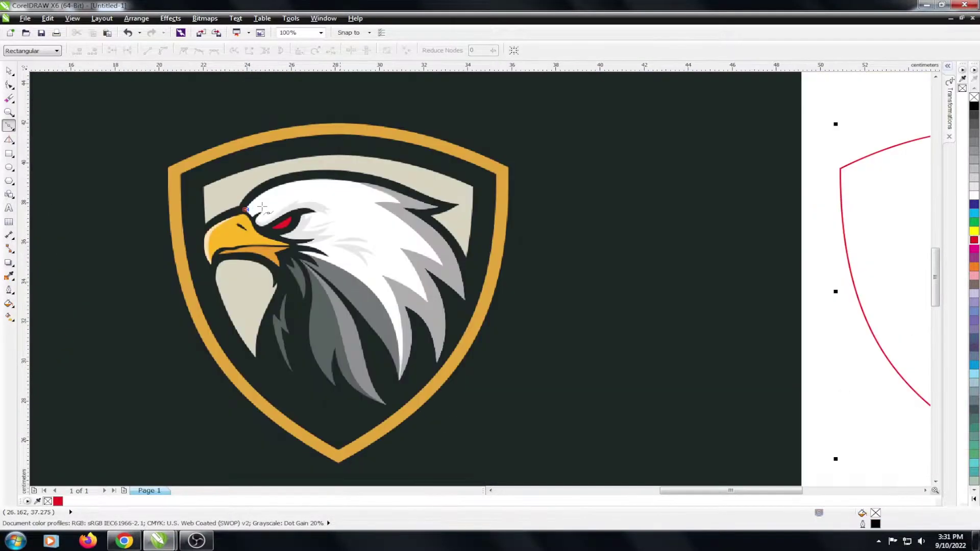
scroll(391, 219, "up", 2)
left_click(395, 184)
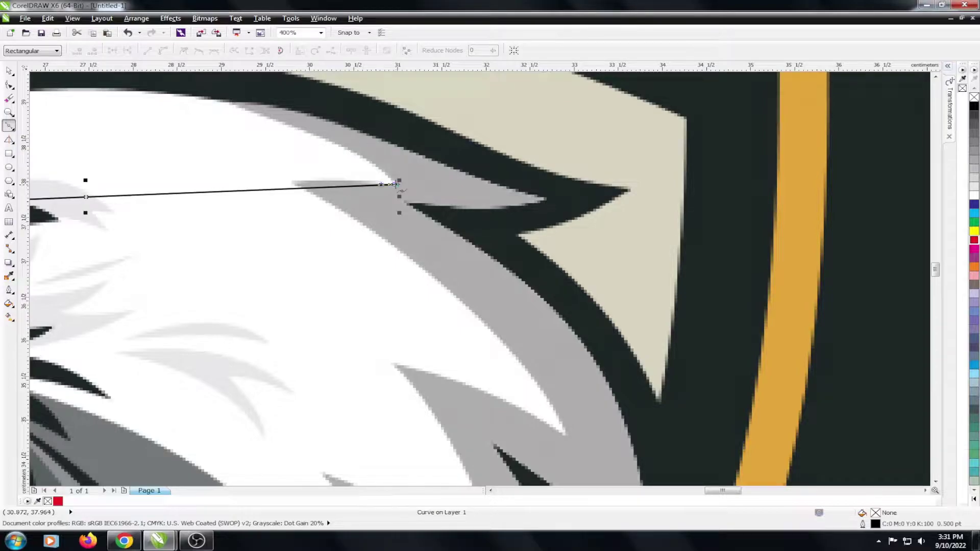
left_click(292, 180)
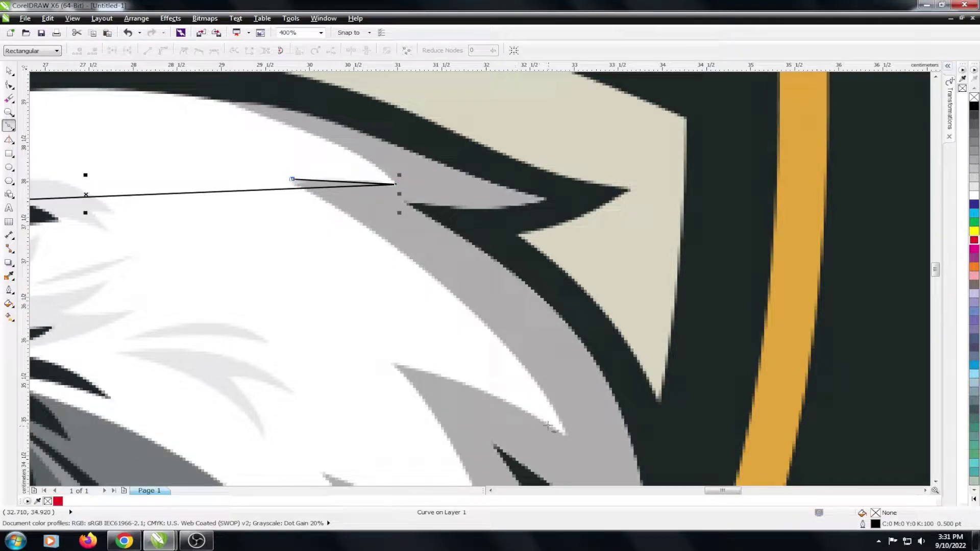
left_click(565, 436)
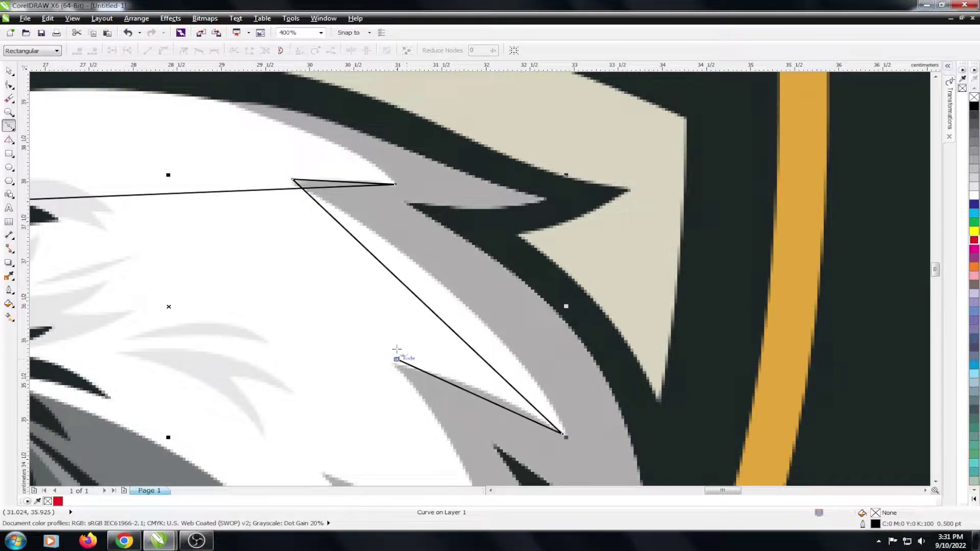
left_click(392, 363)
scroll(392, 363, "down", 2)
scroll(464, 444, "up", 2)
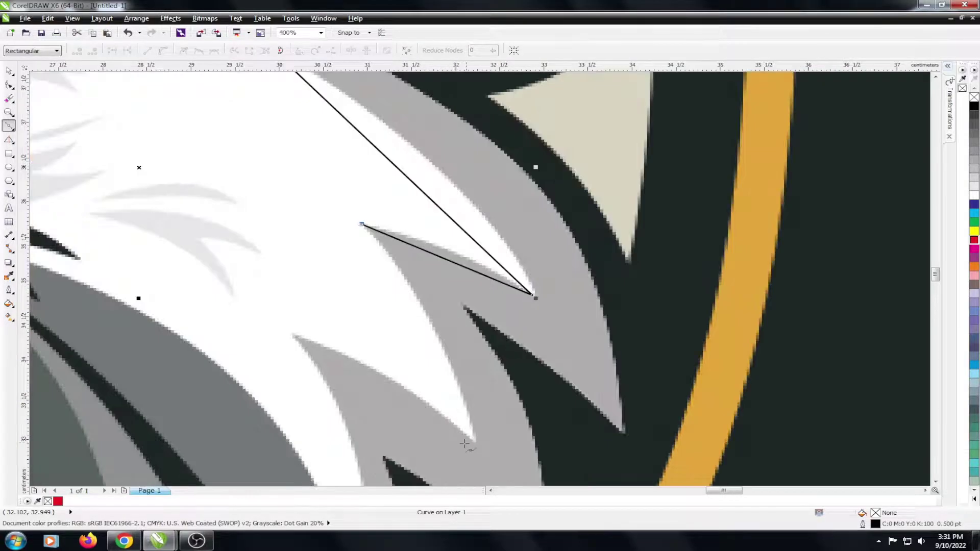
left_click(471, 441)
left_click(294, 336)
scroll(357, 305, "down", 1)
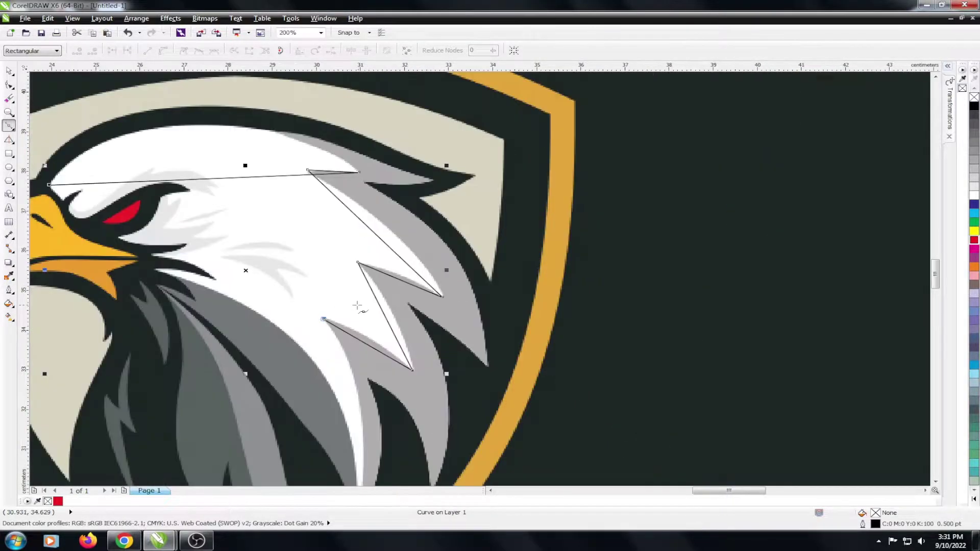
scroll(419, 316, "down", 3)
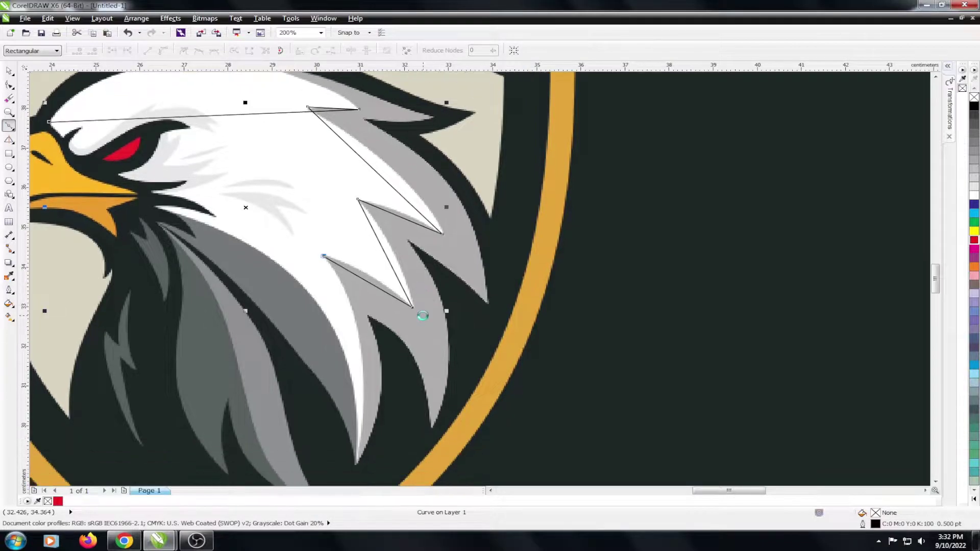
scroll(418, 418, "up", 2)
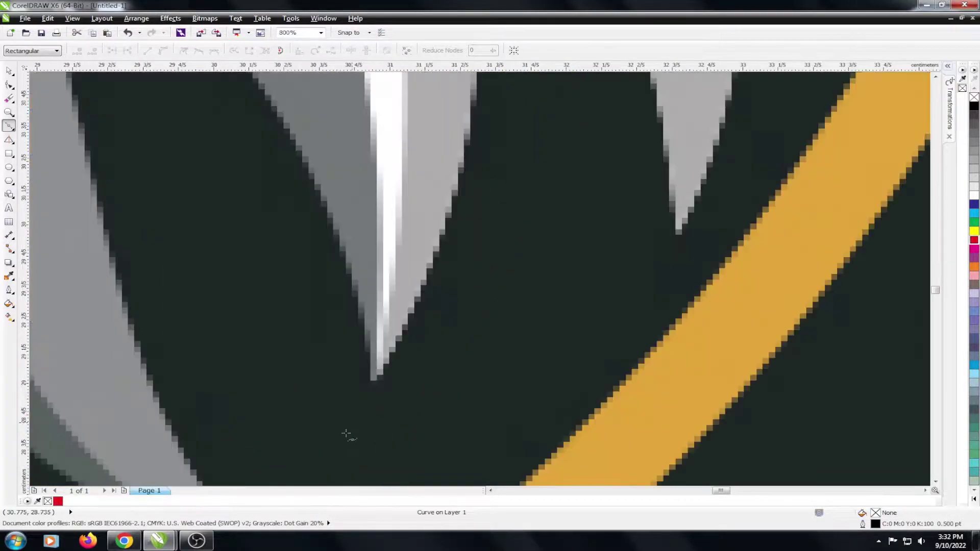
Step: Continue the outline through the white feather tip, cheek feathers and upper beak corner
left_click(378, 381)
scroll(428, 377, "down", 1)
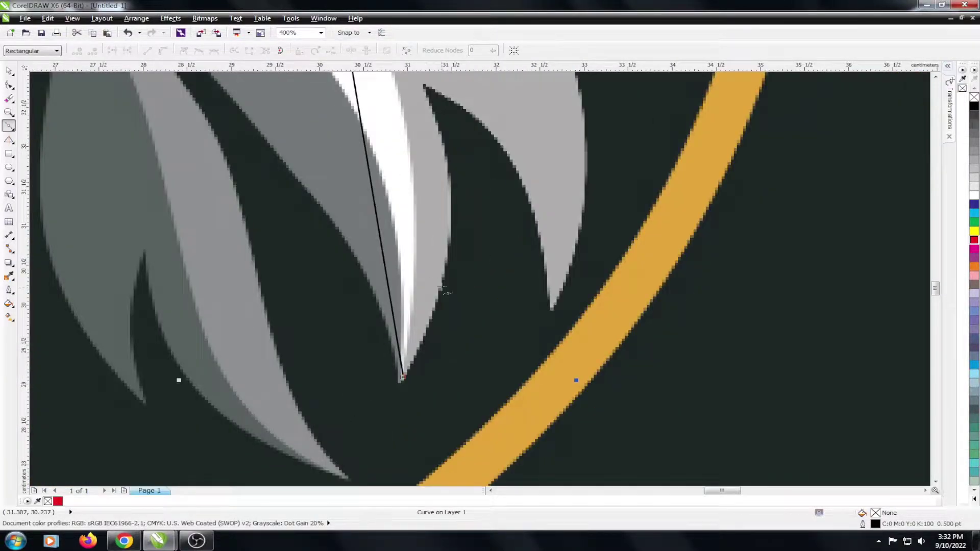
scroll(445, 291, "down", 3)
scroll(325, 174, "up", 3)
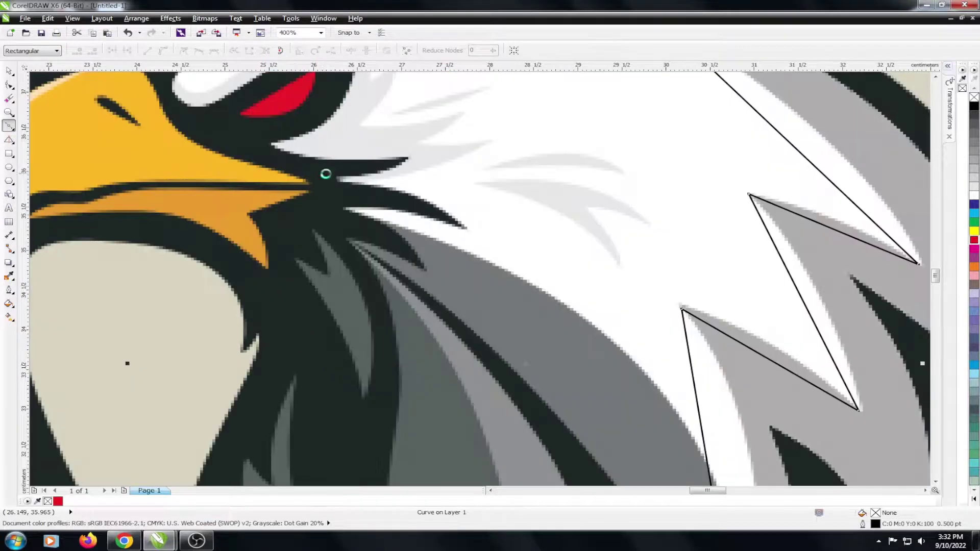
left_click(345, 209)
left_click(463, 226)
left_click(340, 179)
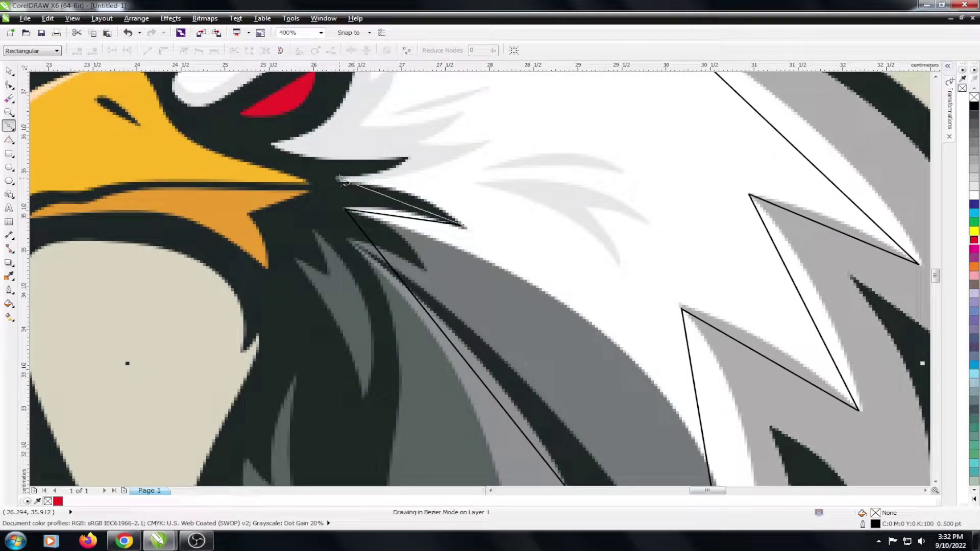
left_click(403, 160)
left_click(273, 145)
scroll(275, 148, "down", 2)
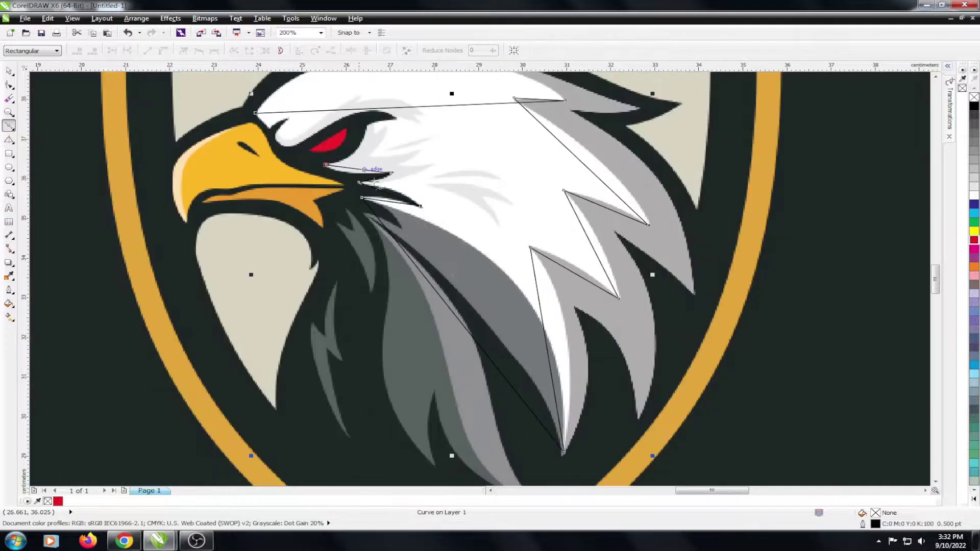
scroll(342, 103, "up", 2)
Step: Trace around the eye and brow hook, closing the head outline at its start point
left_click(396, 146)
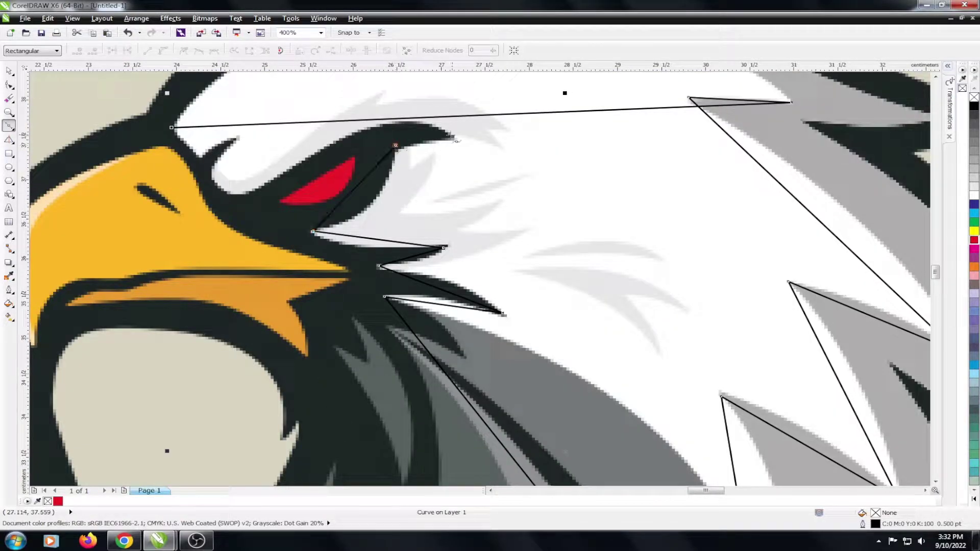
left_click(451, 135)
left_click(236, 193)
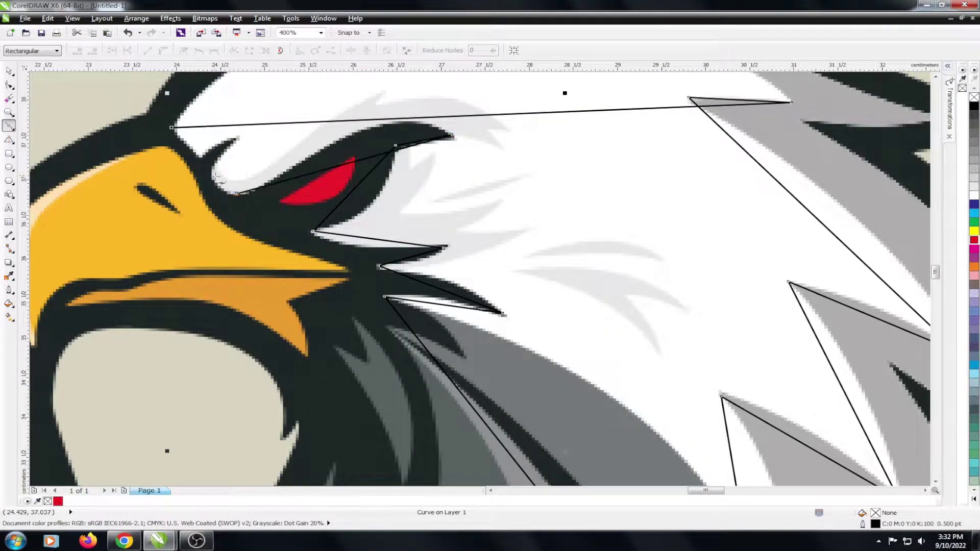
left_click(211, 174)
left_click(239, 137)
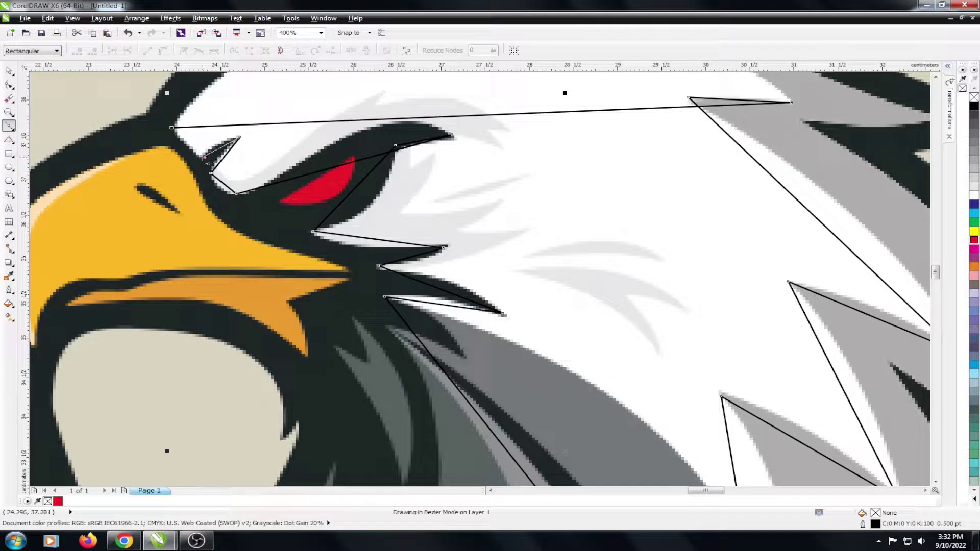
scroll(174, 127, "up", 1)
left_click(168, 141)
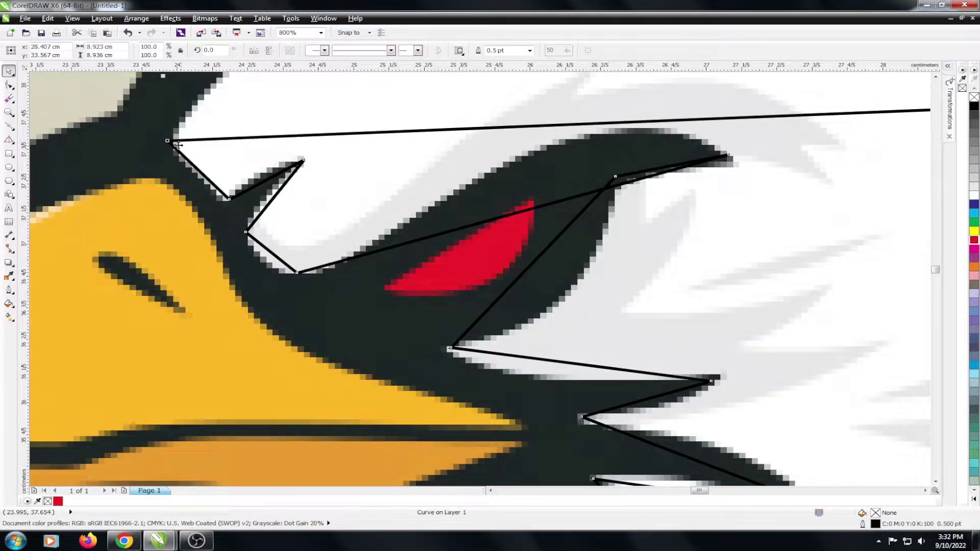
scroll(167, 141, "down", 2)
Step: Convert all head-outline segments to curves and arch the top edge upward
key("F10")
scroll(260, 157, "up", 1)
left_click(245, 174)
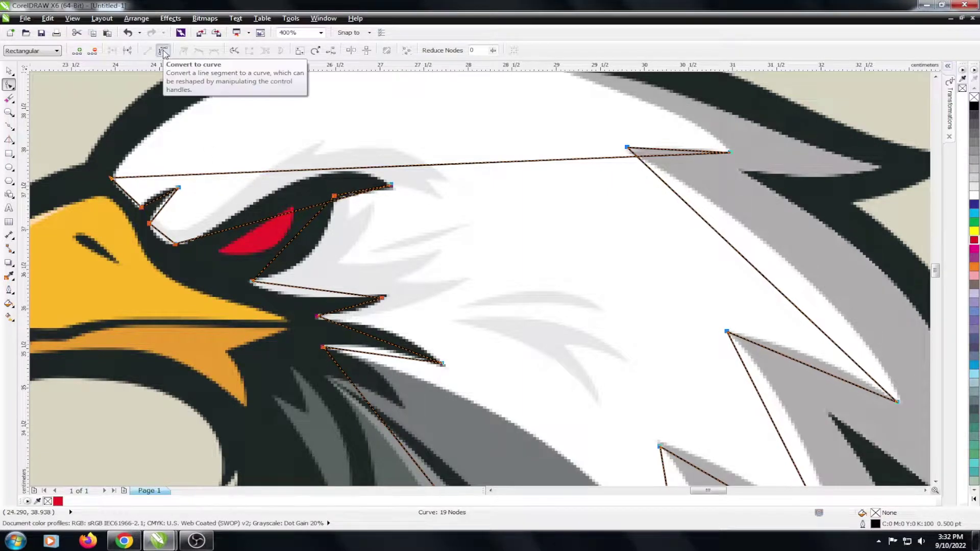
left_click(215, 196)
mouse_move(358, 171)
left_mouse_down()
mouse_move(359, 110)
mouse_move(323, 116)
left_mouse_up()
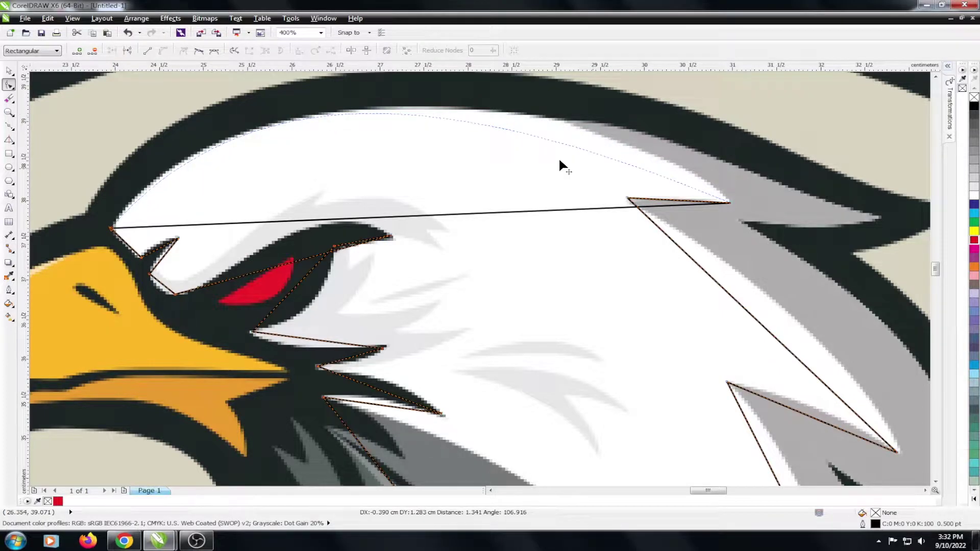
left_click_drag(560, 162, 560, 162)
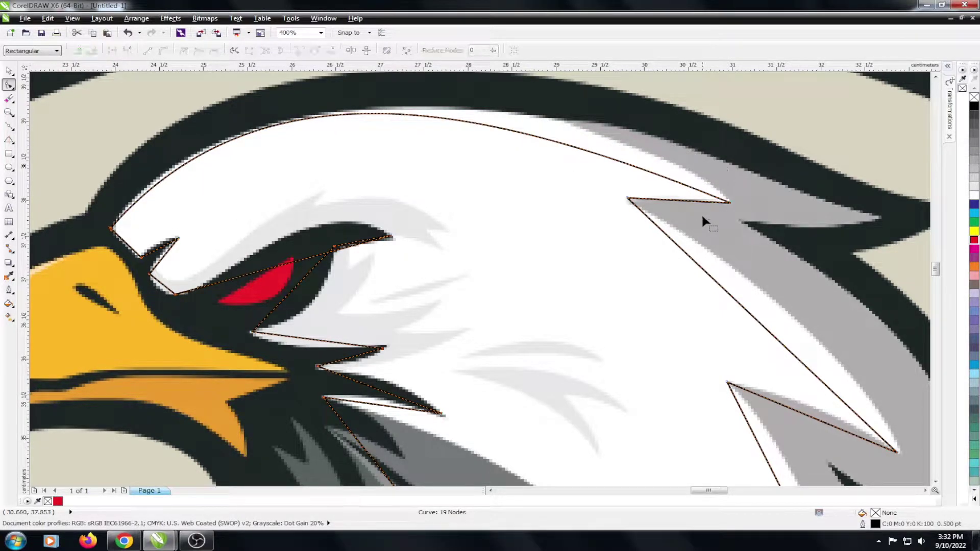
Step: Refine the crown curve from the back of the head to the forehead
left_click(704, 202)
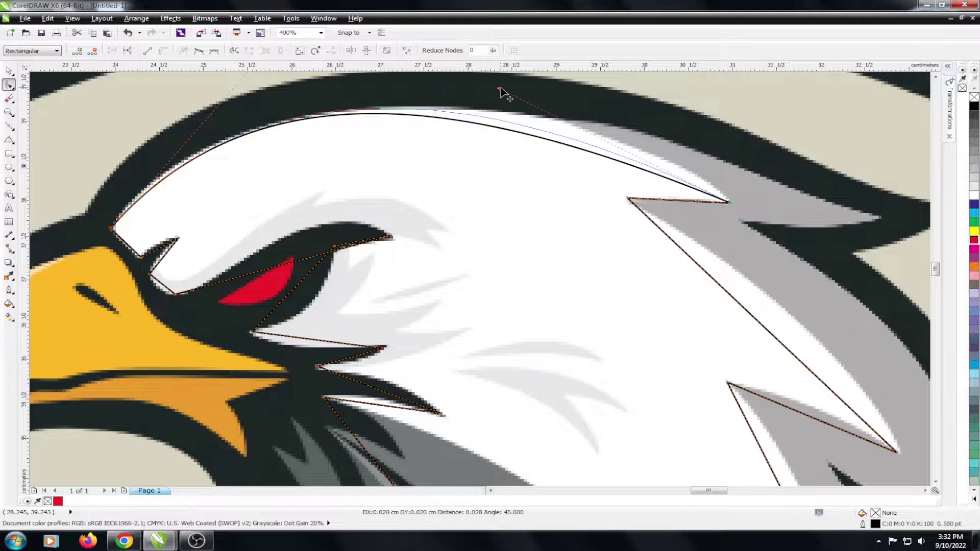
left_click_drag(489, 107, 501, 87)
scroll(490, 89, "up", 1)
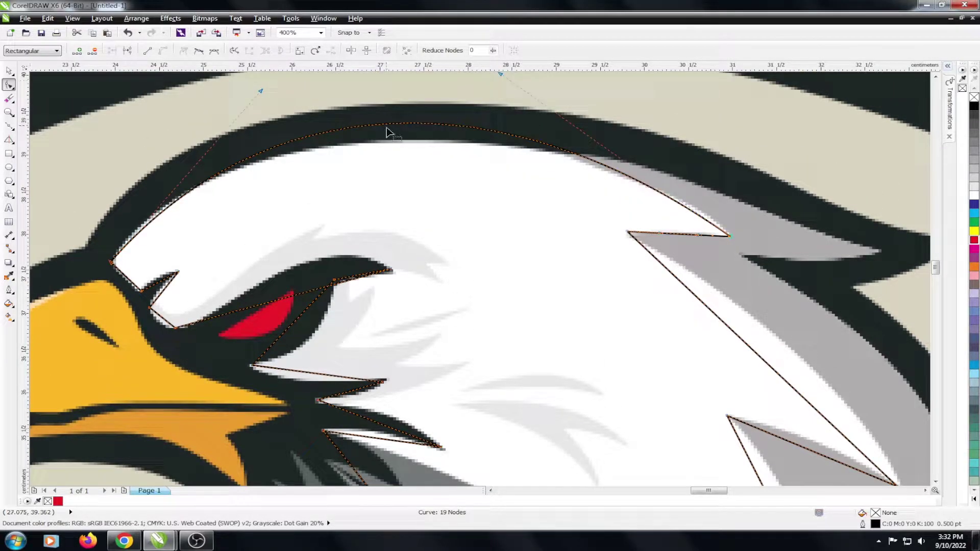
left_click_drag(395, 123, 406, 141)
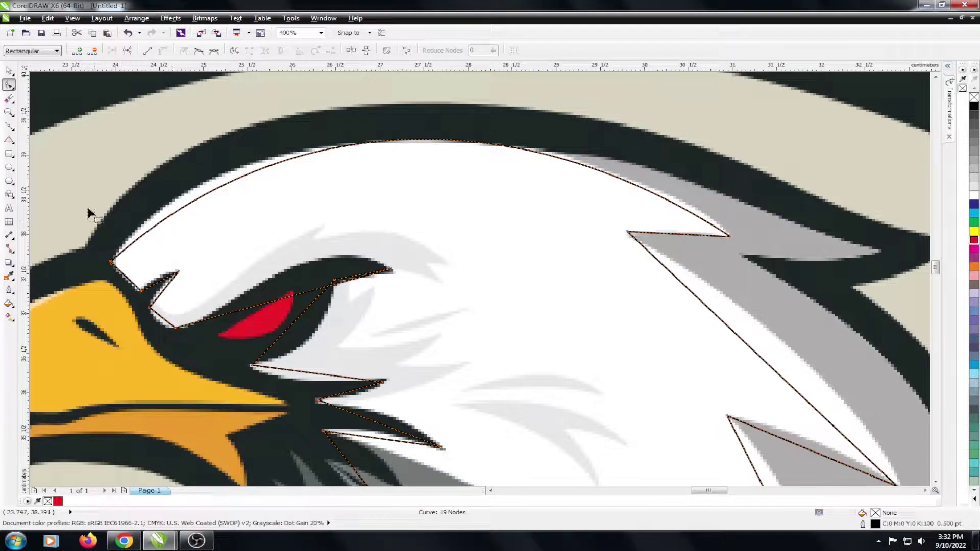
left_click_drag(90, 212, 131, 279)
left_click_drag(275, 112, 215, 114)
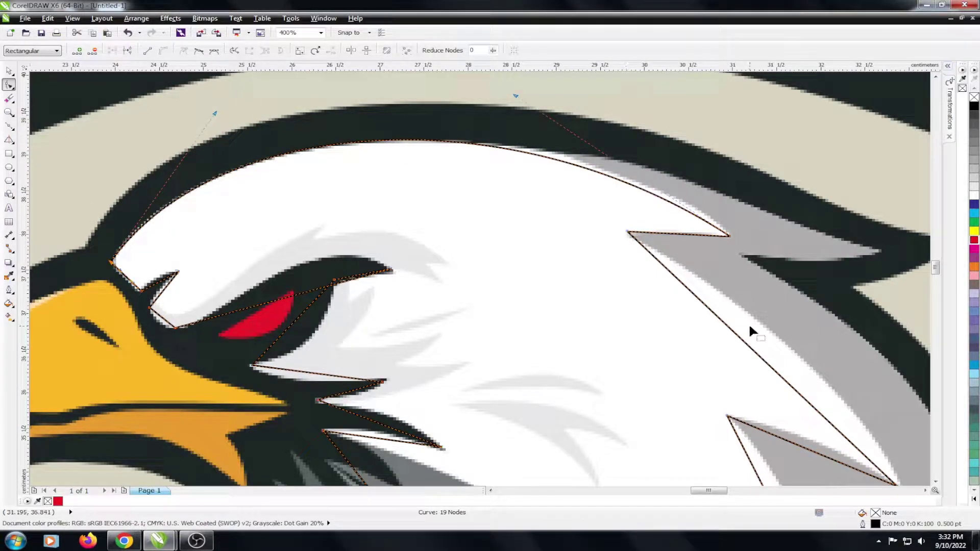
left_click(770, 332)
Step: Bow the right-side feather edges and reposition a feather node to match the reference
scroll(650, 291, "down", 3)
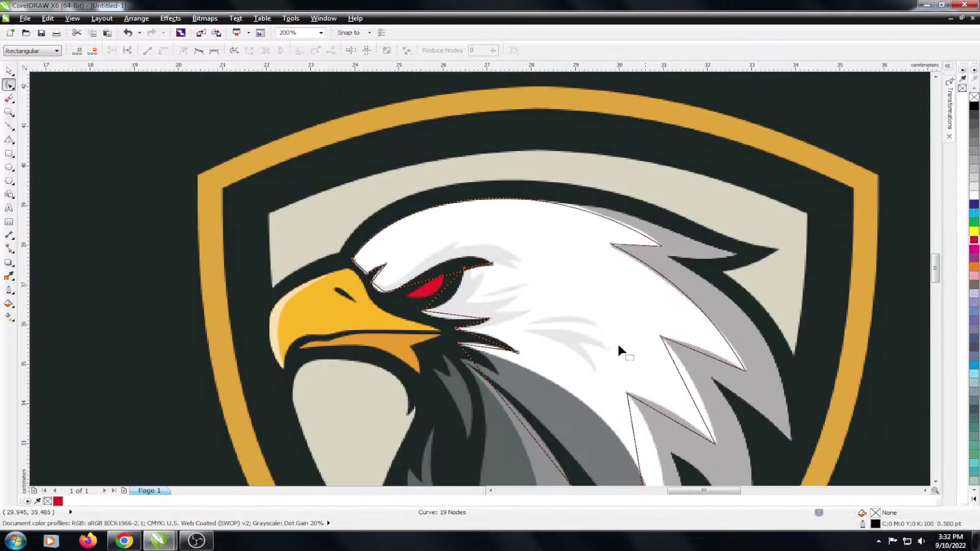
scroll(618, 350, "up", 3)
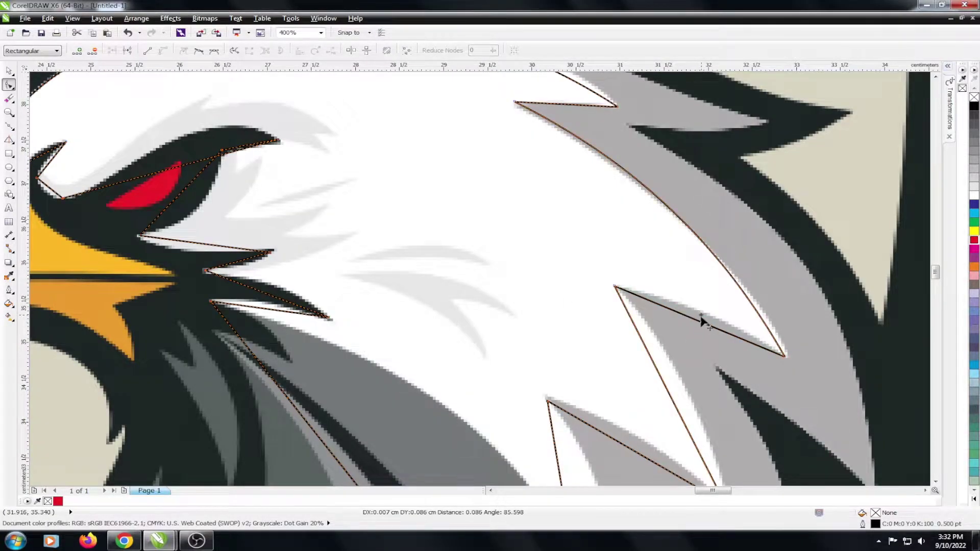
scroll(580, 226, "down", 3)
scroll(600, 261, "up", 1)
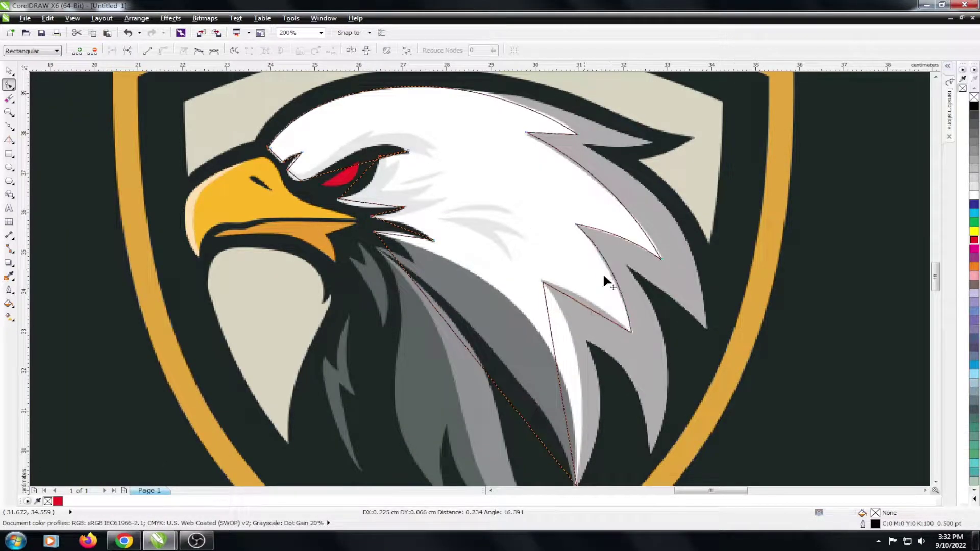
scroll(601, 273, "up", 2)
left_click_drag(575, 306, 591, 288)
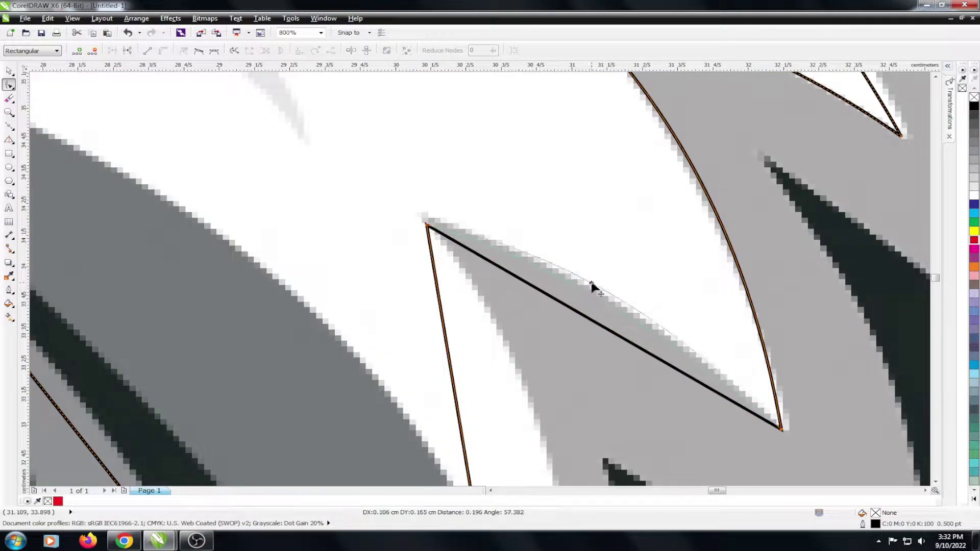
scroll(459, 256, "down", 1)
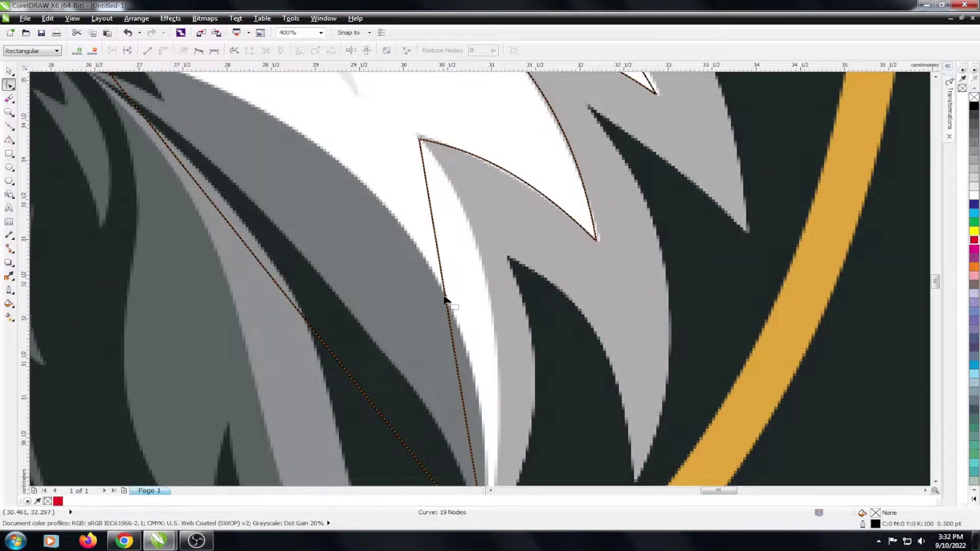
left_click_drag(447, 309, 498, 308)
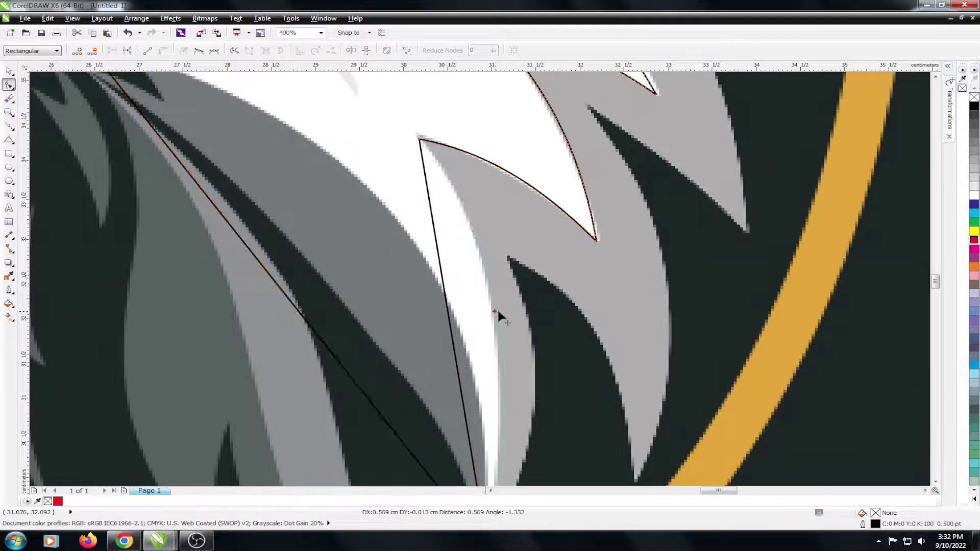
scroll(498, 308, "down", 2)
scroll(345, 253, "up", 2)
mouse_move(295, 284)
left_mouse_down()
mouse_move(350, 219)
mouse_move(415, 225)
left_mouse_up()
scroll(403, 229, "down", 1)
Step: Bend the cheek feather edges and the upper straight segment into curves
scroll(254, 133, "up", 2)
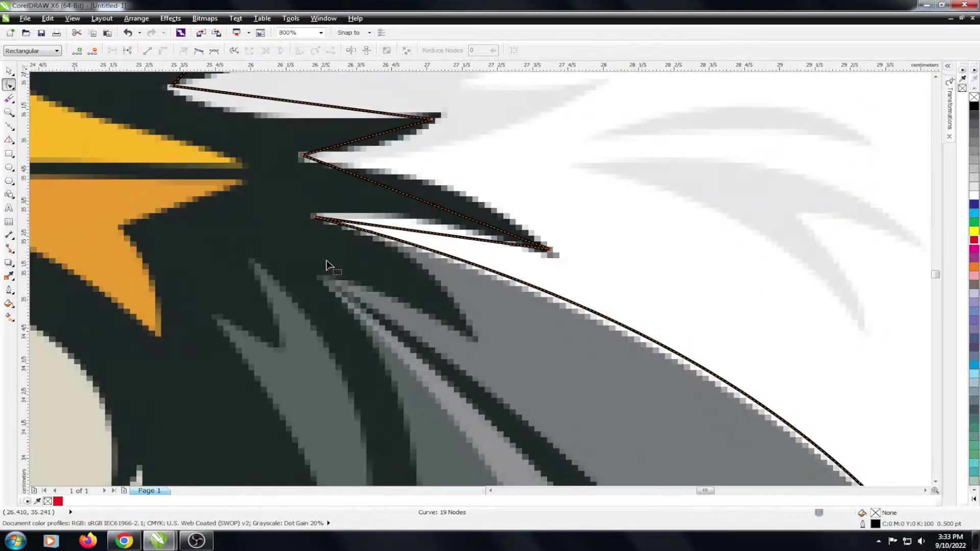
left_click_drag(430, 236, 455, 197)
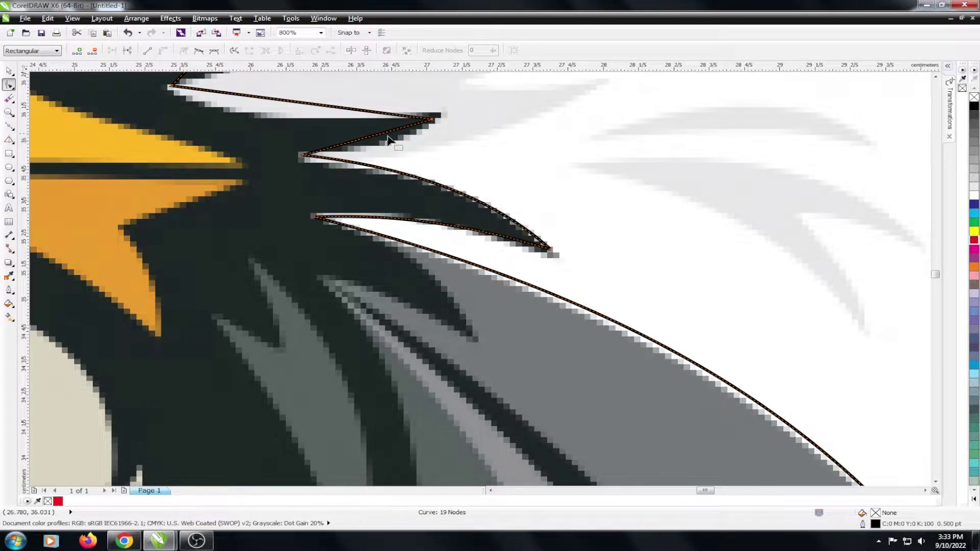
left_click_drag(388, 138, 389, 147)
scroll(389, 146, "down", 2)
scroll(341, 138, "up", 2)
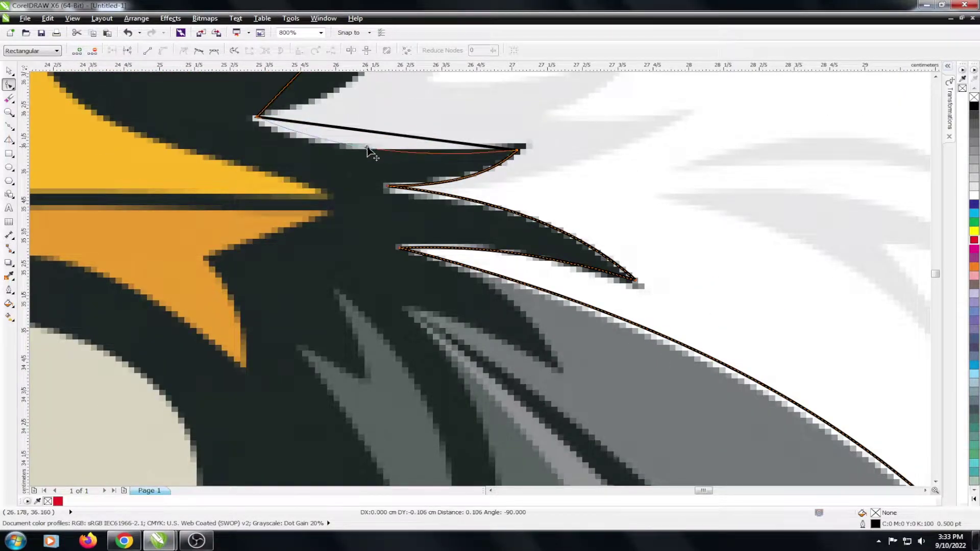
left_click_drag(372, 143, 357, 158)
scroll(354, 157, "down", 1)
scroll(342, 105, "down", 1)
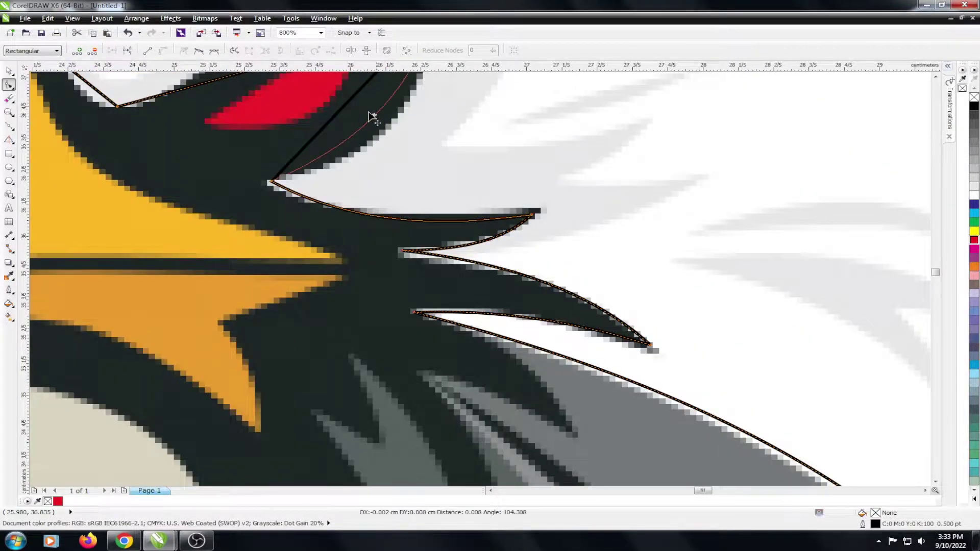
scroll(382, 156, "down", 1)
scroll(382, 156, "up", 2)
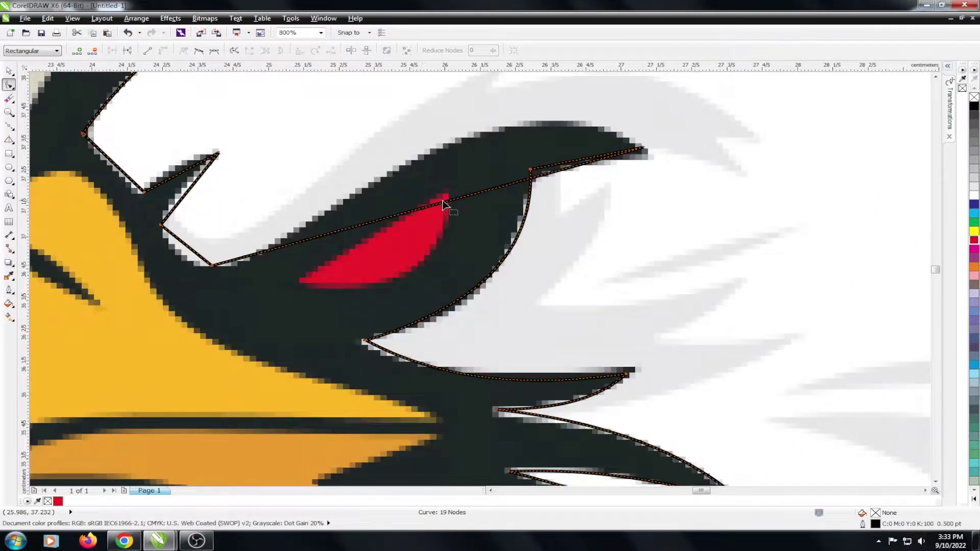
Step: Curve the brow segment above the eye and the segment along the white edge
left_click_drag(443, 204, 438, 146)
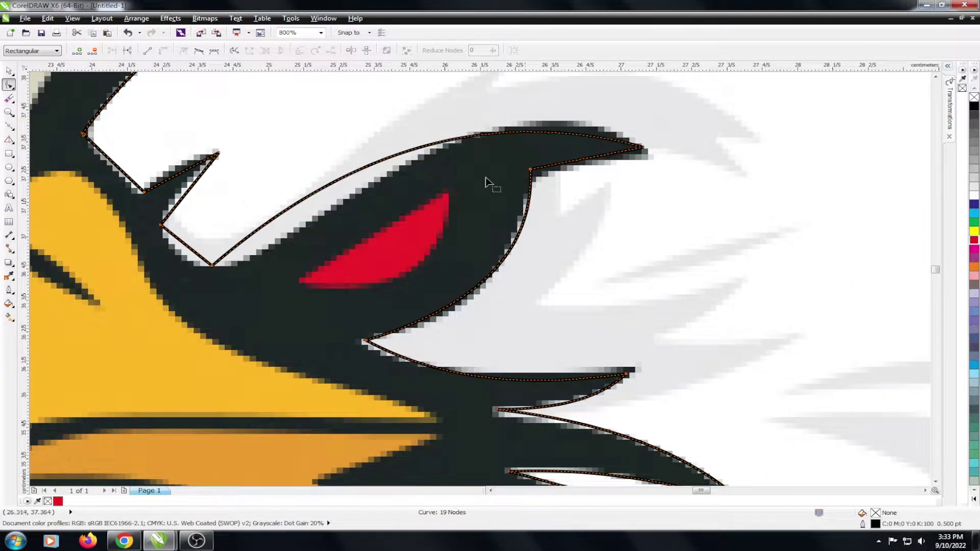
scroll(540, 161, "down", 2)
scroll(459, 195, "up", 3)
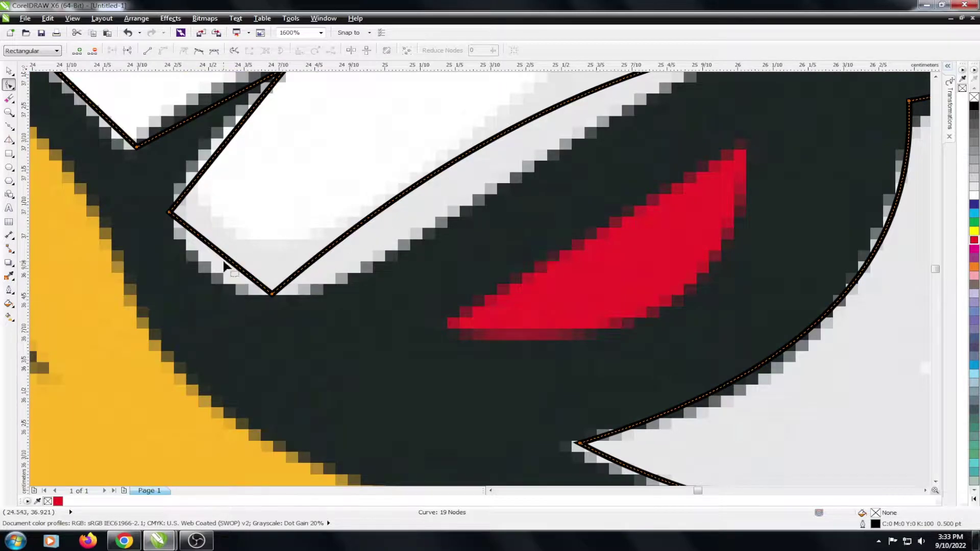
left_click_drag(225, 265, 199, 275)
scroll(255, 232, "down", 1)
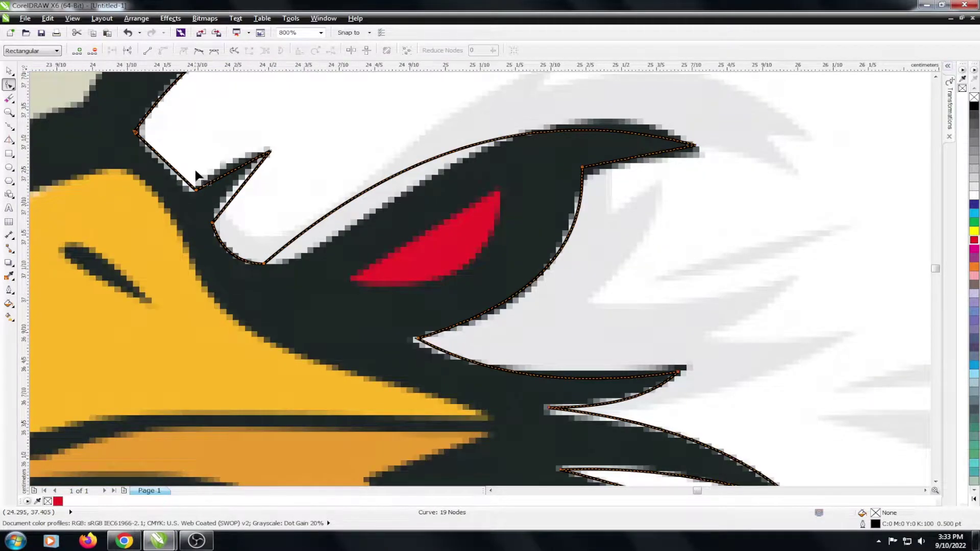
scroll(196, 176, "up", 1)
left_click(263, 176)
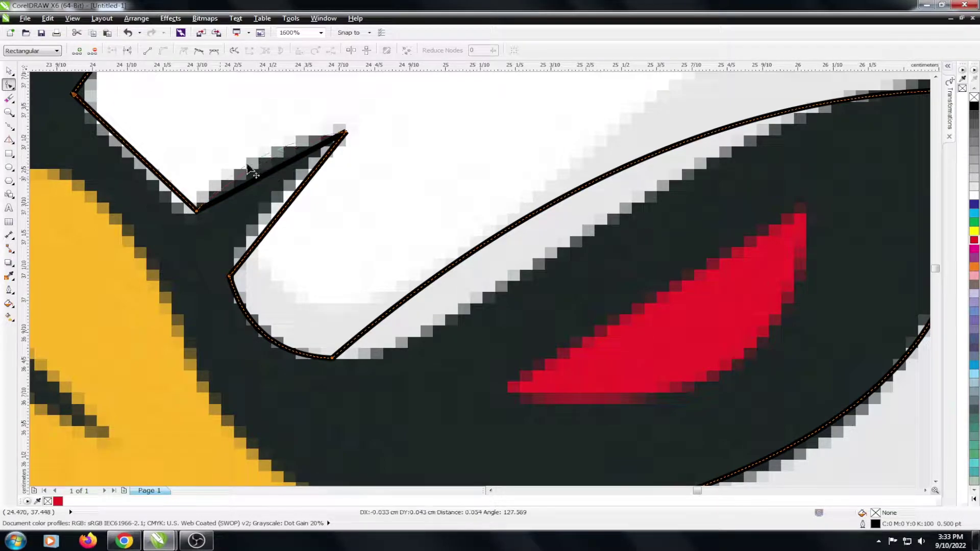
scroll(204, 189, "down", 2)
scroll(207, 189, "down", 1)
scroll(207, 188, "down", 1)
Step: Drag the head outline aside to check it, then undo the move and deselect it
key("space")
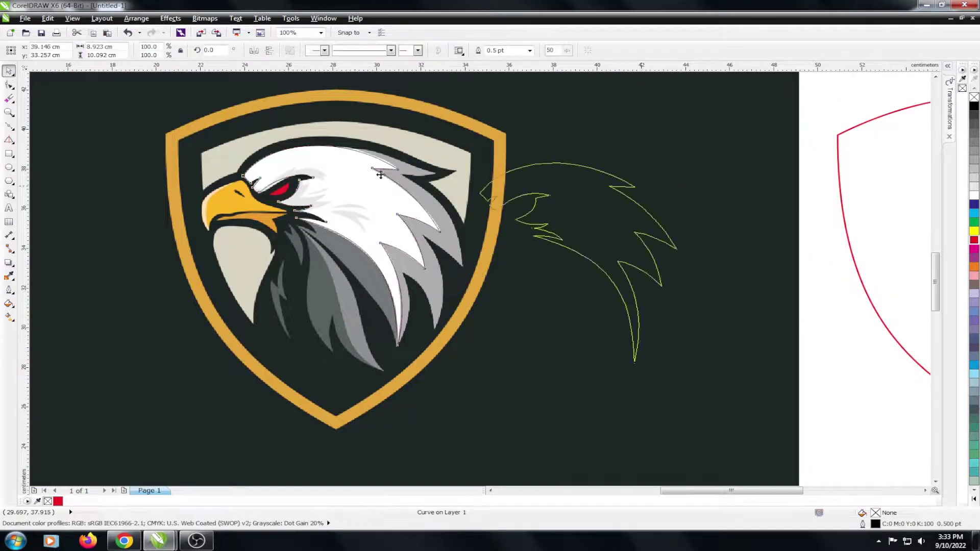
left_click_drag(400, 229, 796, 229)
key("ctrl+z")
key("Escape")
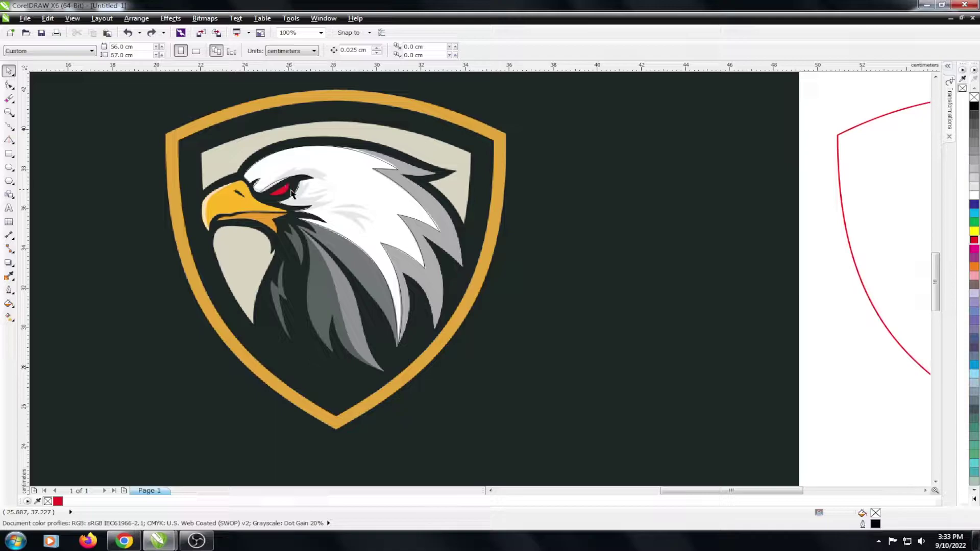
scroll(370, 160, "up", 1)
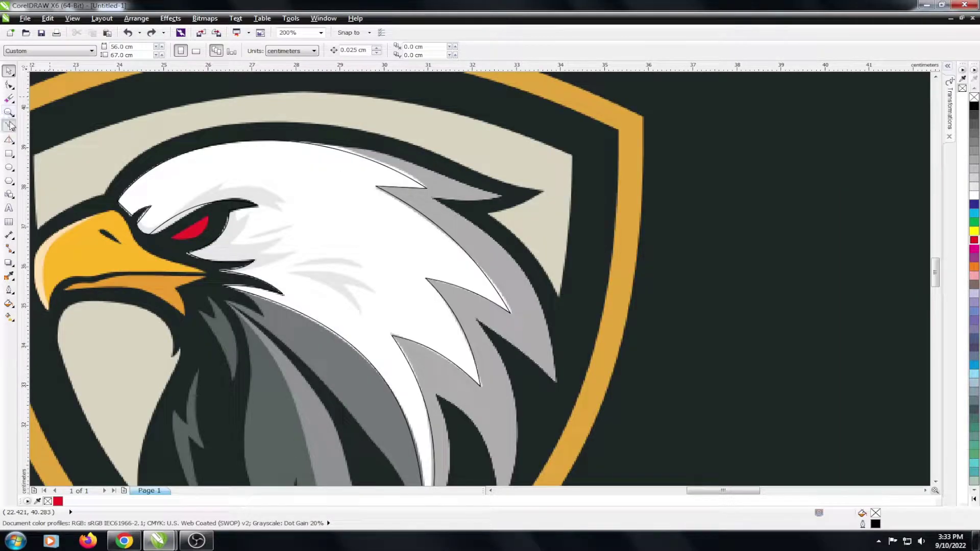
Step: Start a Bezier path along the top edge of the grey neck feathers
left_click(11, 125)
scroll(356, 146, "up", 1)
scroll(301, 153, "up", 1)
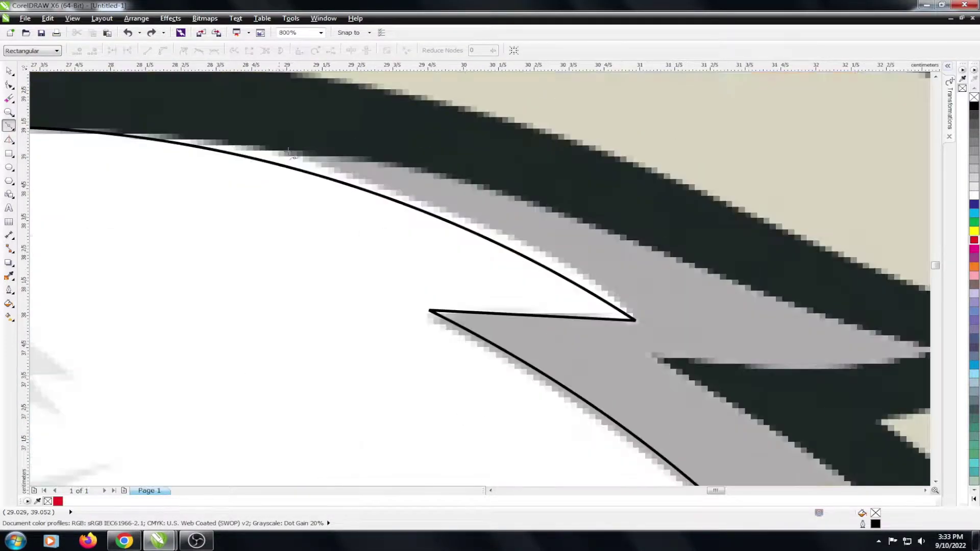
scroll(327, 149, "down", 1)
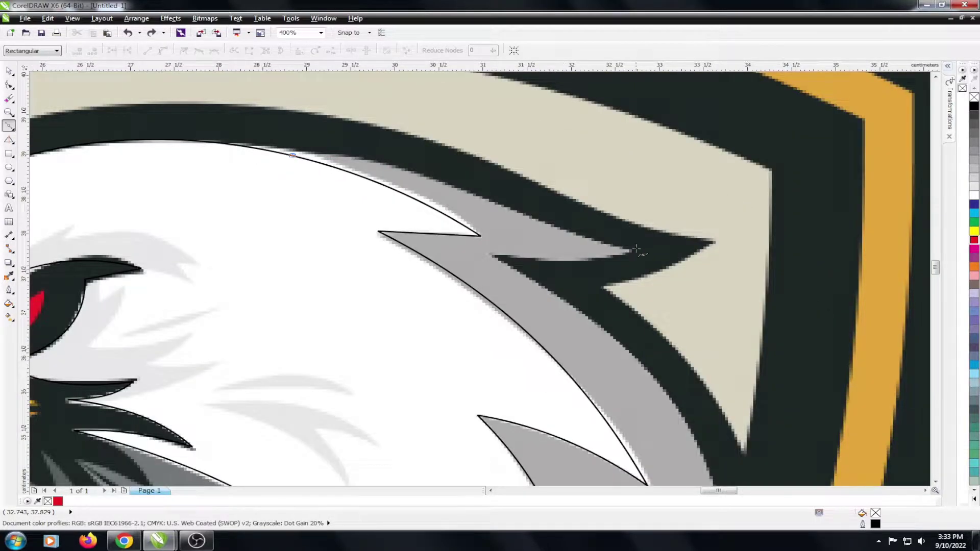
scroll(637, 250, "up", 1)
left_click(623, 255)
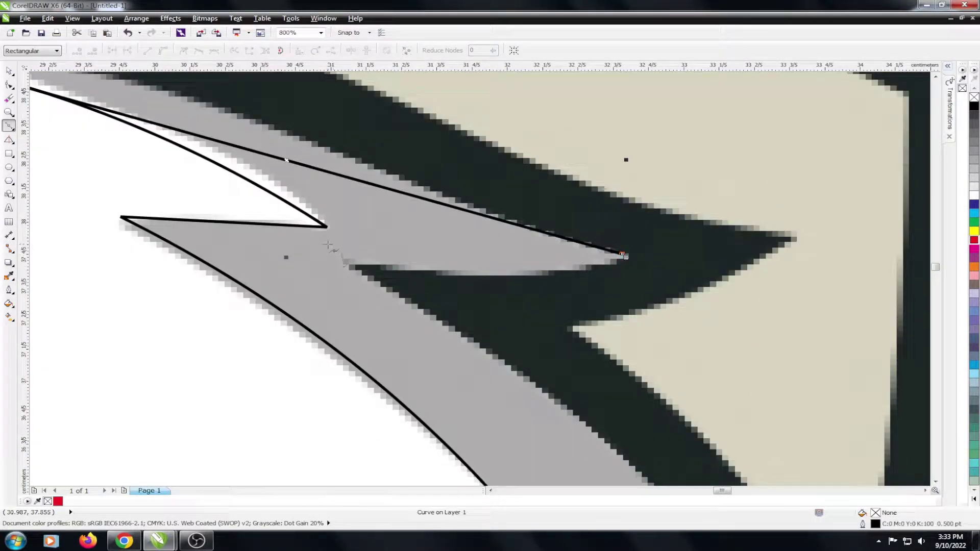
left_click_drag(623, 256, 359, 273)
scroll(414, 253, "down", 2)
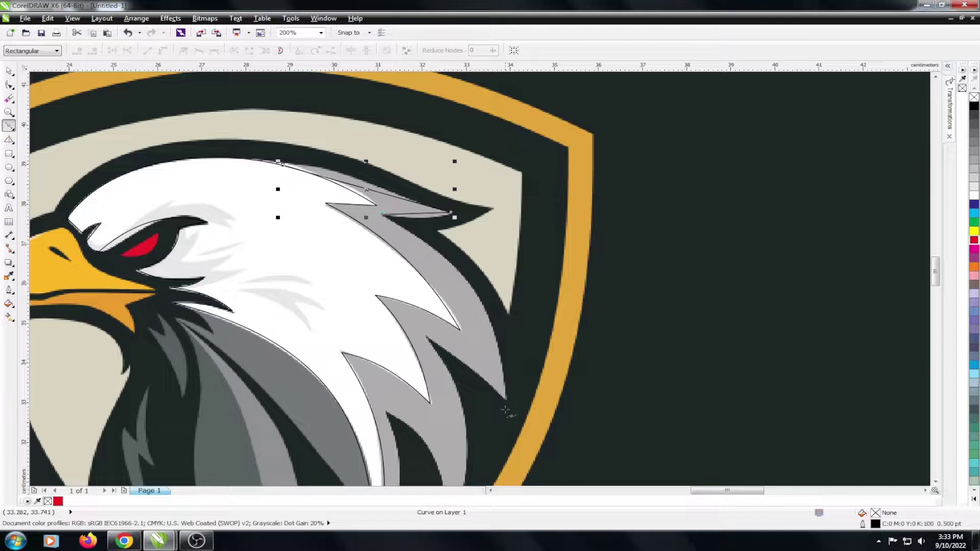
scroll(504, 409, "up", 1)
Step: Add nodes at the feather tips and notches and close the feather outline
left_click(507, 394)
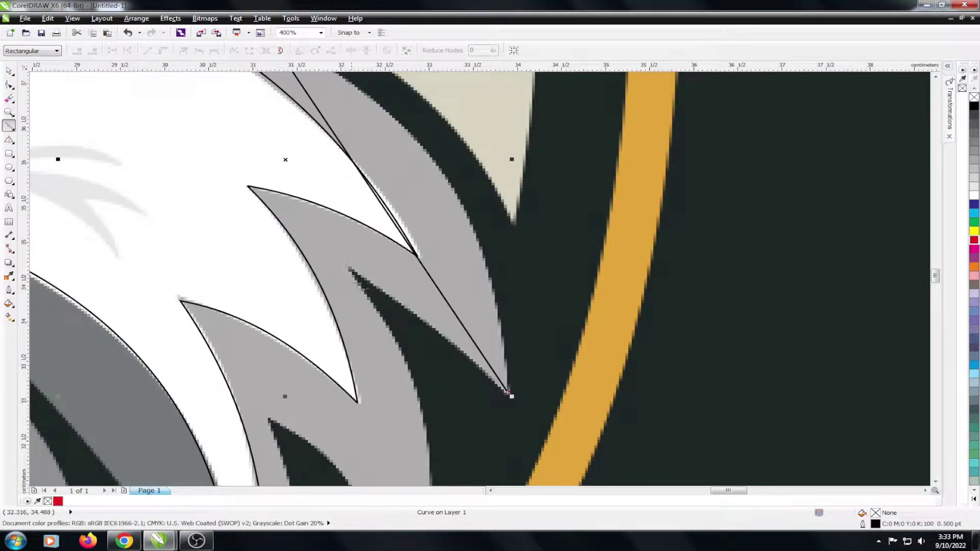
scroll(447, 233, "down", 3)
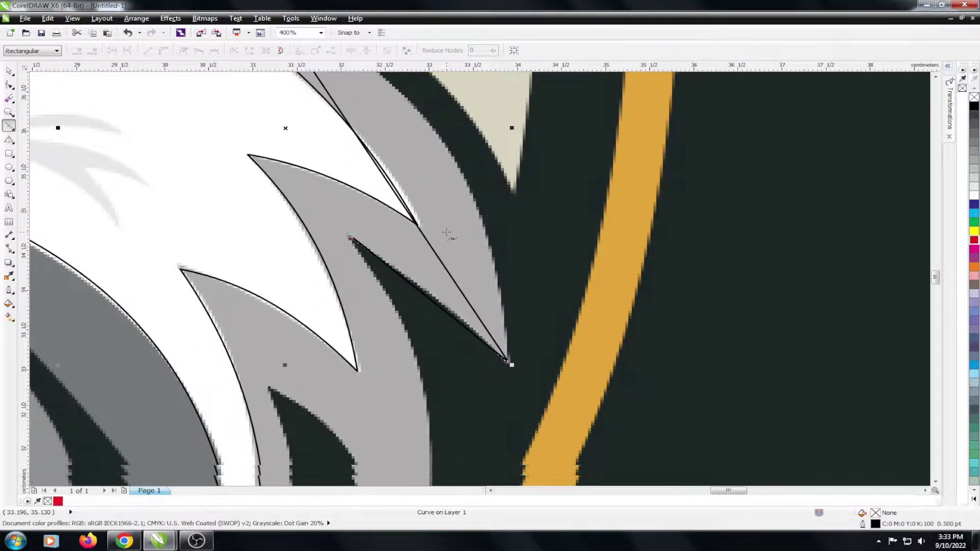
scroll(447, 232, "down", 1)
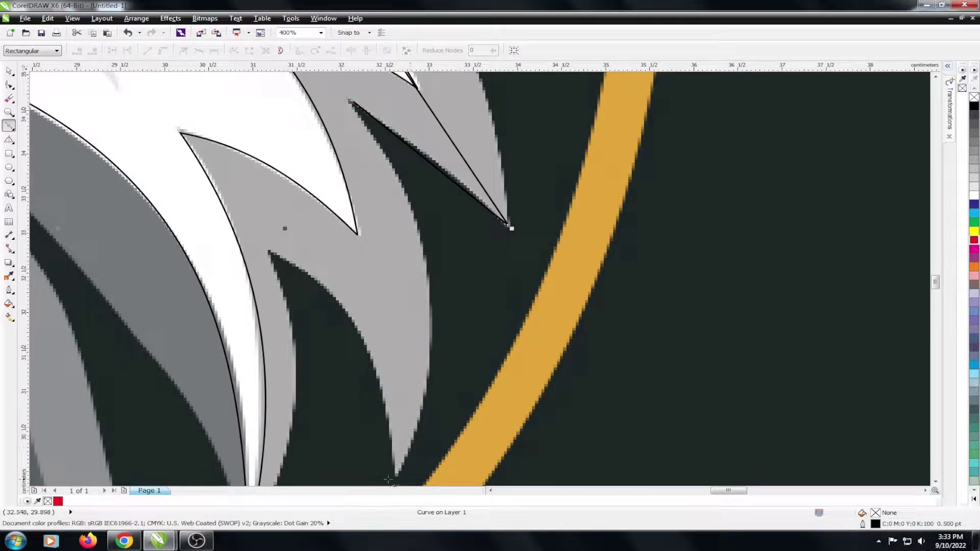
left_click(393, 478)
left_click(267, 250)
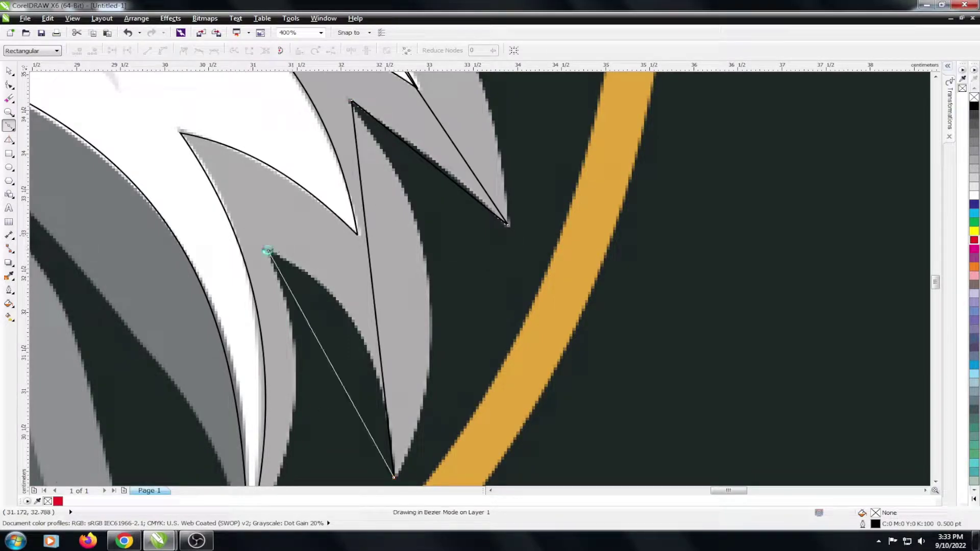
scroll(267, 250, "down", 2)
scroll(319, 357, "up", 3)
scroll(319, 358, "up", 1)
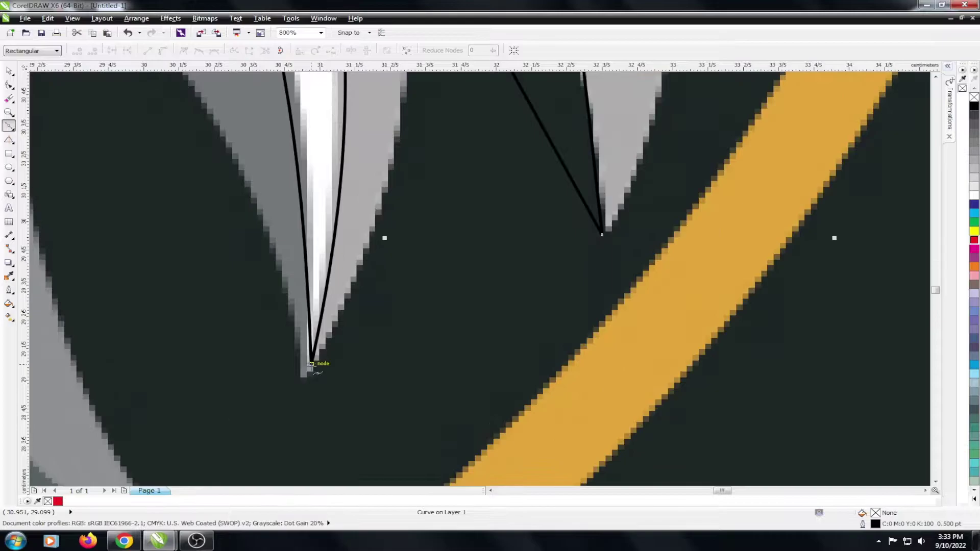
left_click(310, 364)
scroll(343, 372, "down", 2)
Step: Finish the feather shape and zoom to fit it
key("space")
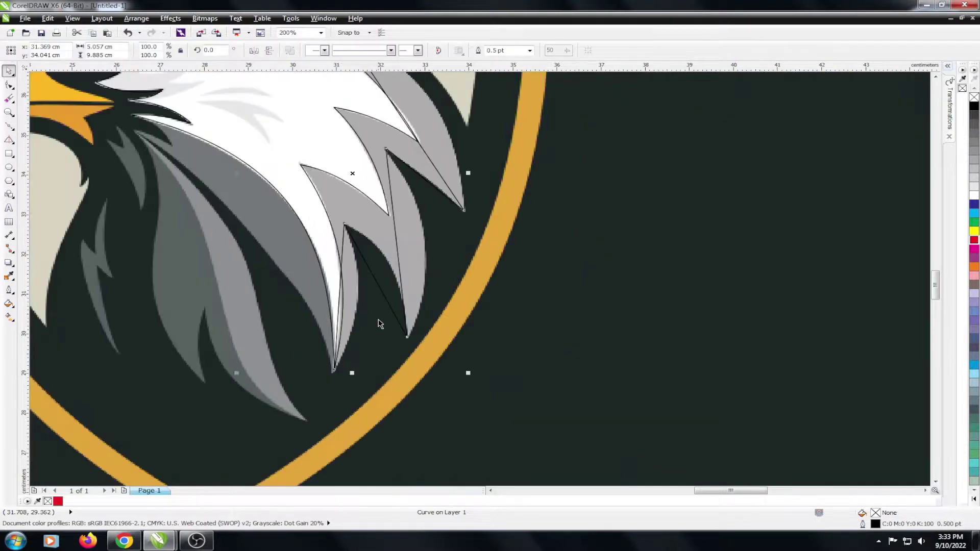
key("shift+F2")
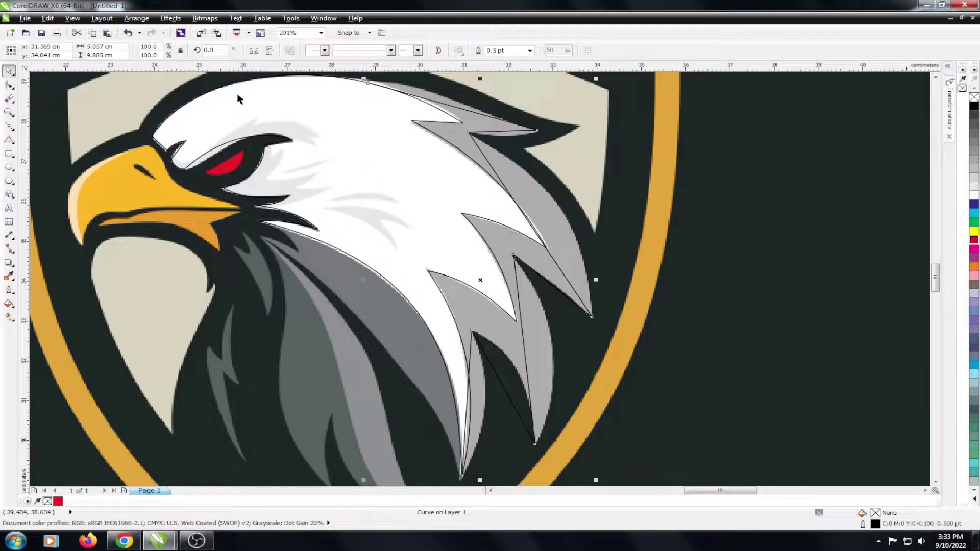
key("F10")
scroll(475, 117, "up", 2)
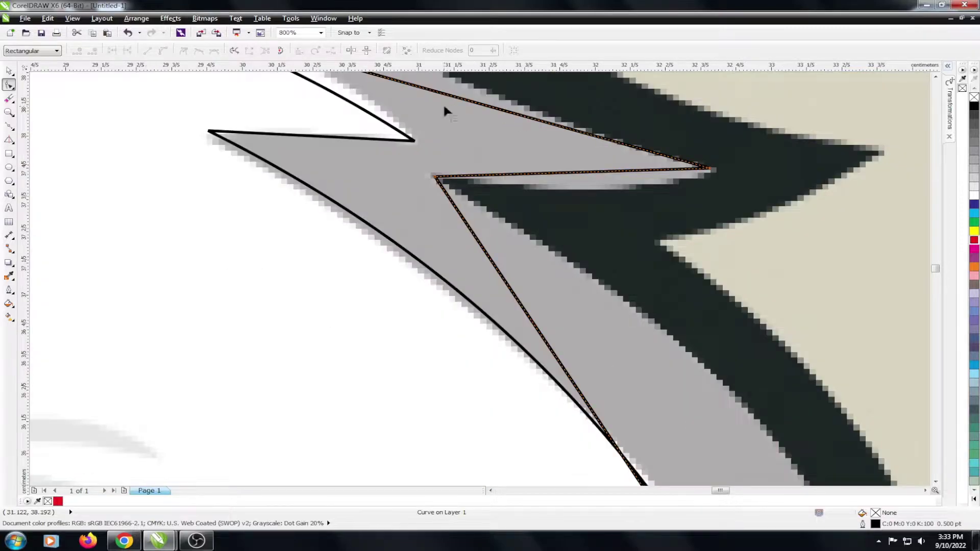
Step: Bend the top segments of the feather outline onto the dark feather edge
left_click(427, 125)
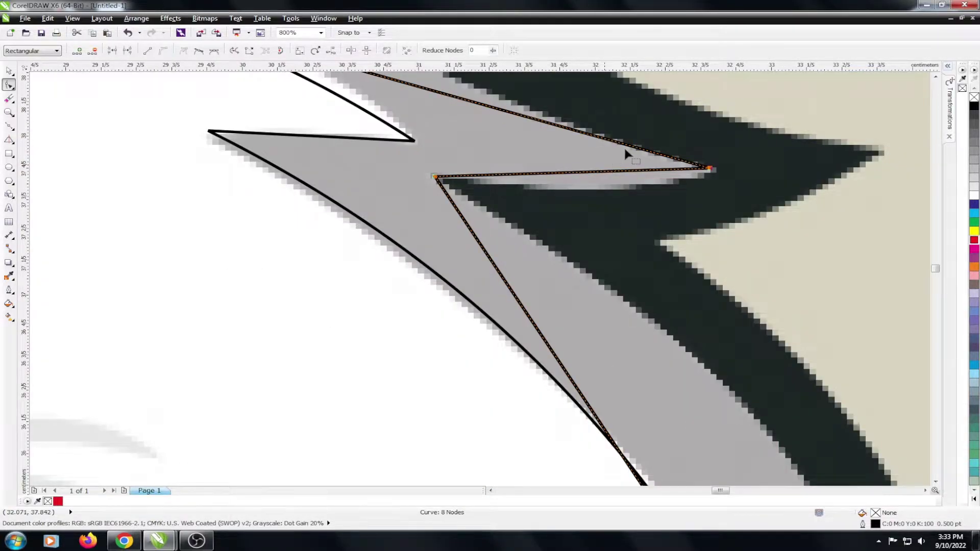
scroll(499, 114, "down", 1)
scroll(449, 127, "down", 1)
scroll(429, 160, "up", 2)
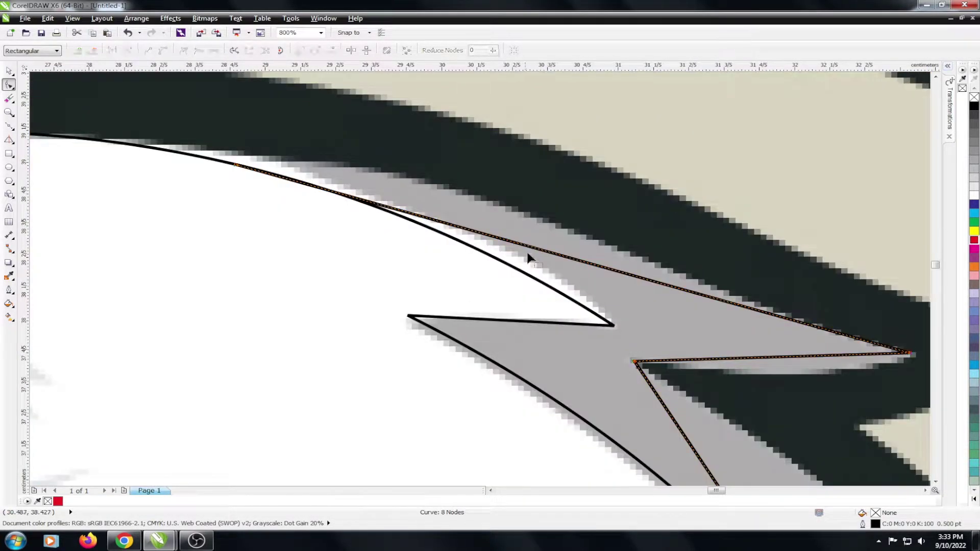
left_click_drag(521, 247, 499, 199)
scroll(499, 199, "down", 2)
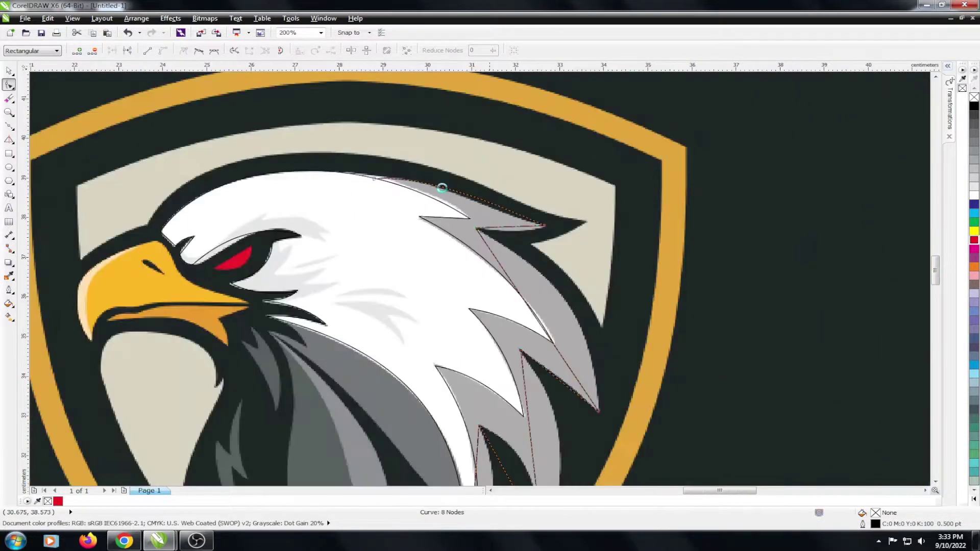
scroll(489, 200, "up", 1)
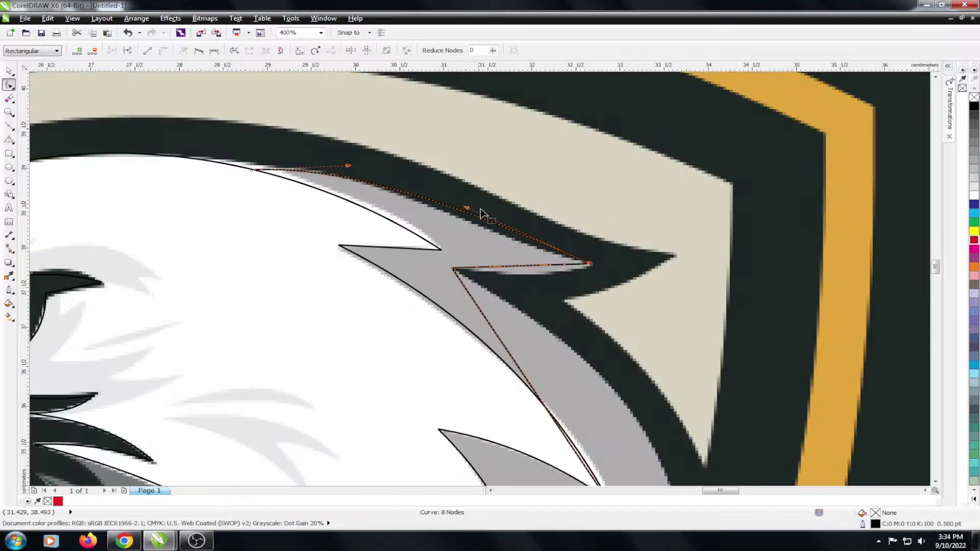
left_click(497, 205)
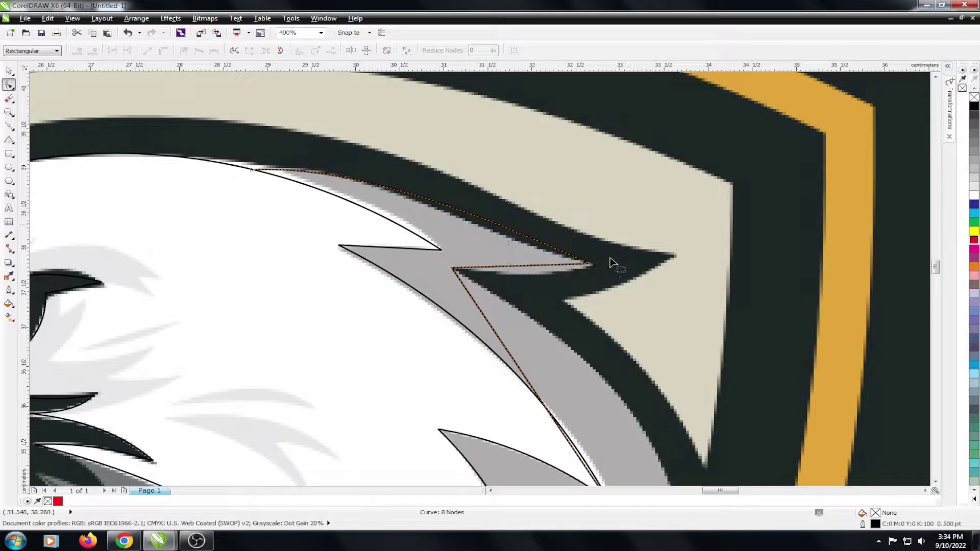
left_click(487, 223)
left_click_drag(465, 210, 465, 220)
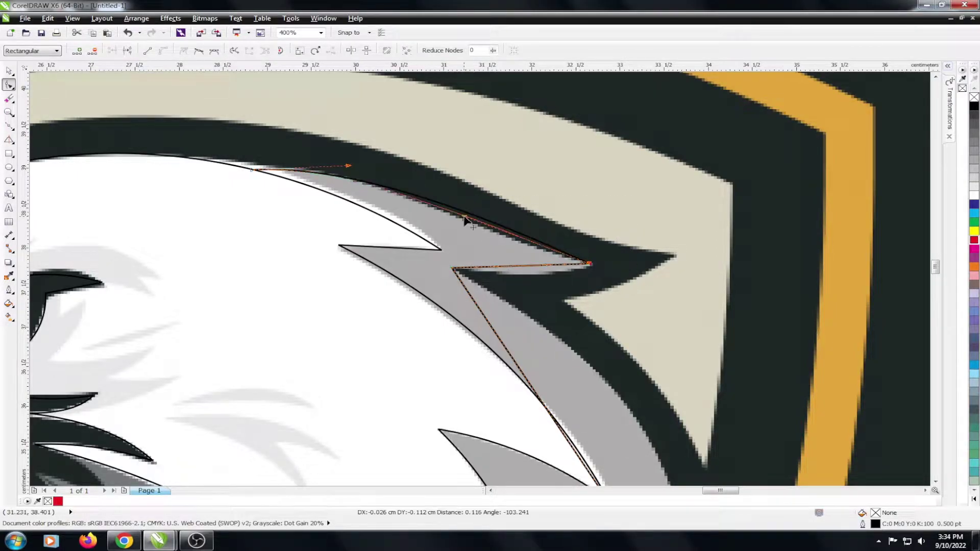
Step: Curve the straight outer segments to follow the grey feather edges
scroll(510, 274, "up", 2)
scroll(536, 247, "up", 1)
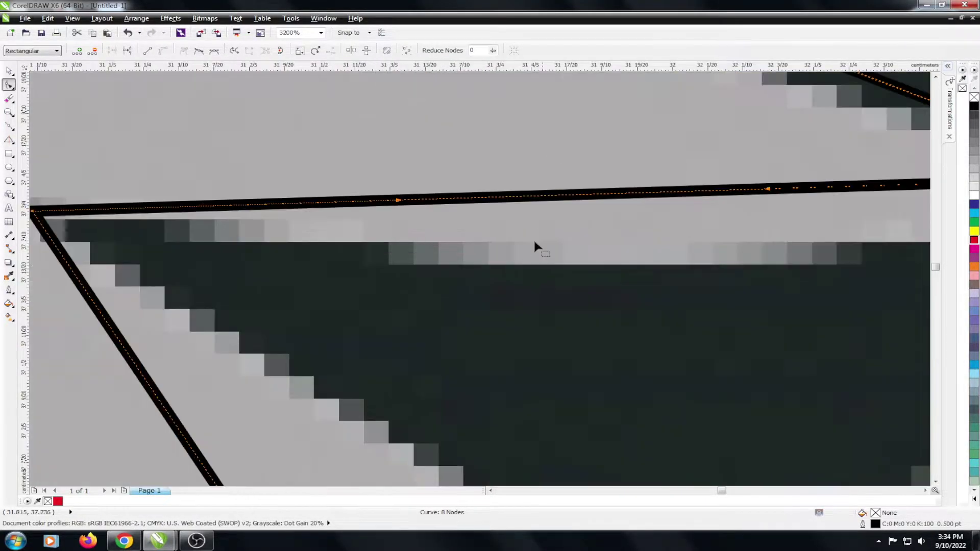
left_click_drag(550, 198, 551, 247)
scroll(485, 197, "down", 1)
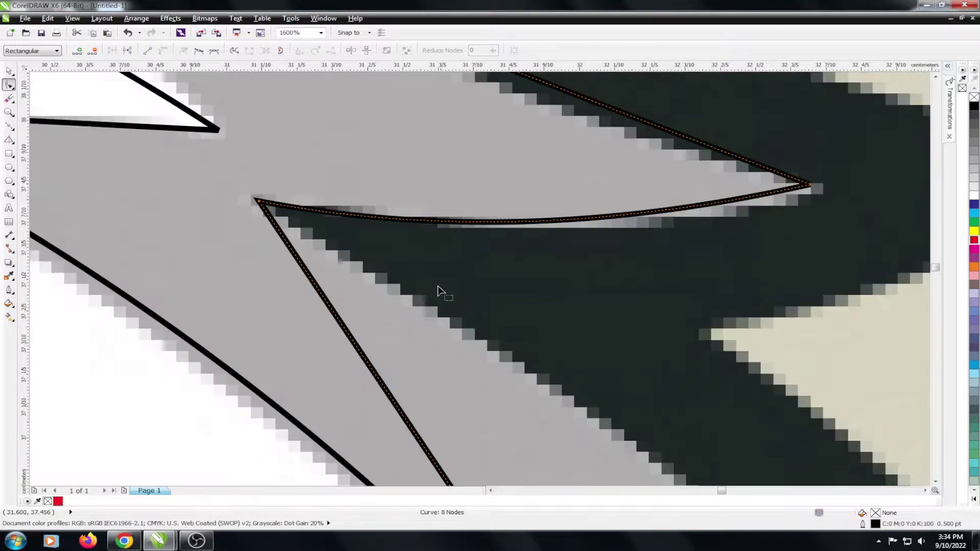
scroll(407, 250, "down", 1)
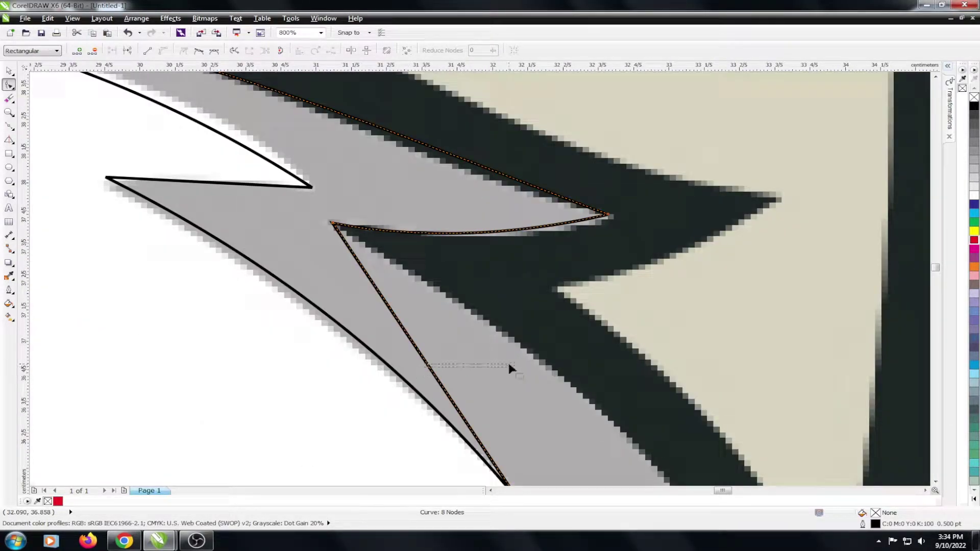
left_click_drag(509, 368, 444, 388)
scroll(526, 354, "down", 1)
scroll(522, 328, "down", 1)
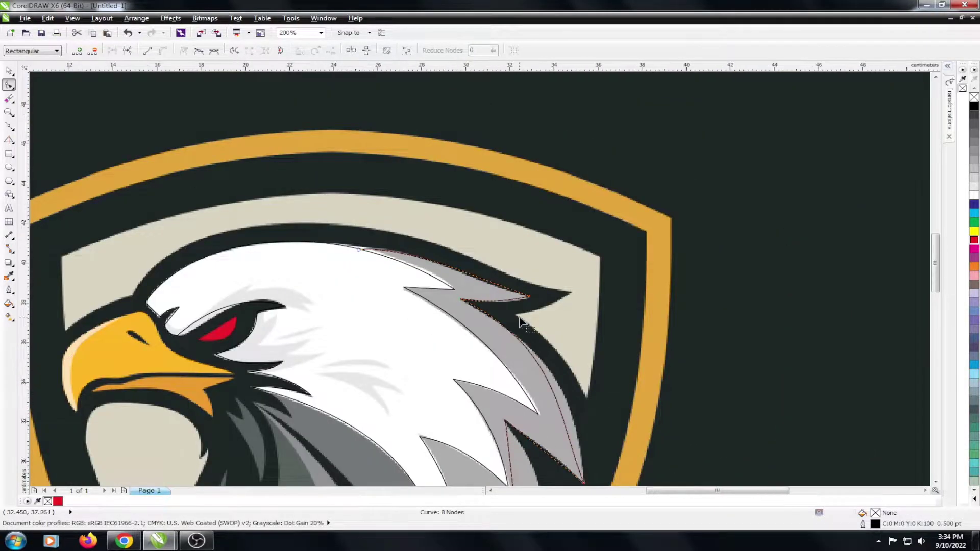
scroll(542, 328, "up", 1)
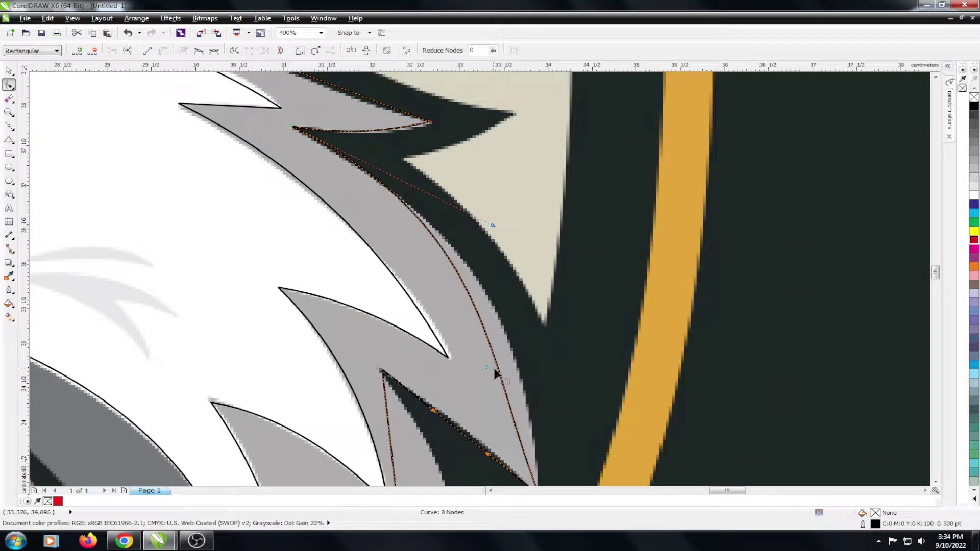
left_click_drag(494, 373, 521, 367)
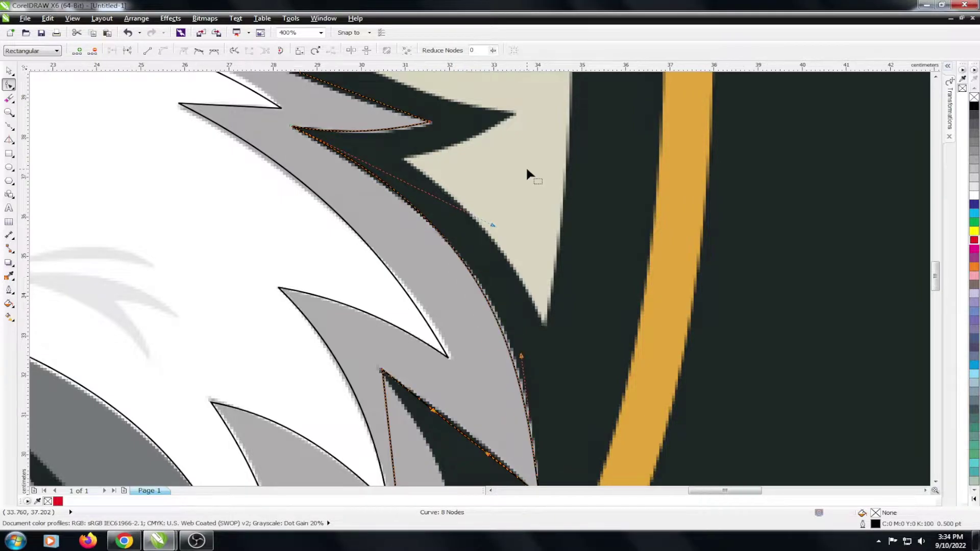
Step: Reshape the inner feather segments to match the reference's inner curve
scroll(529, 171, "down", 1)
scroll(481, 262, "up", 1)
scroll(494, 277, "down", 1)
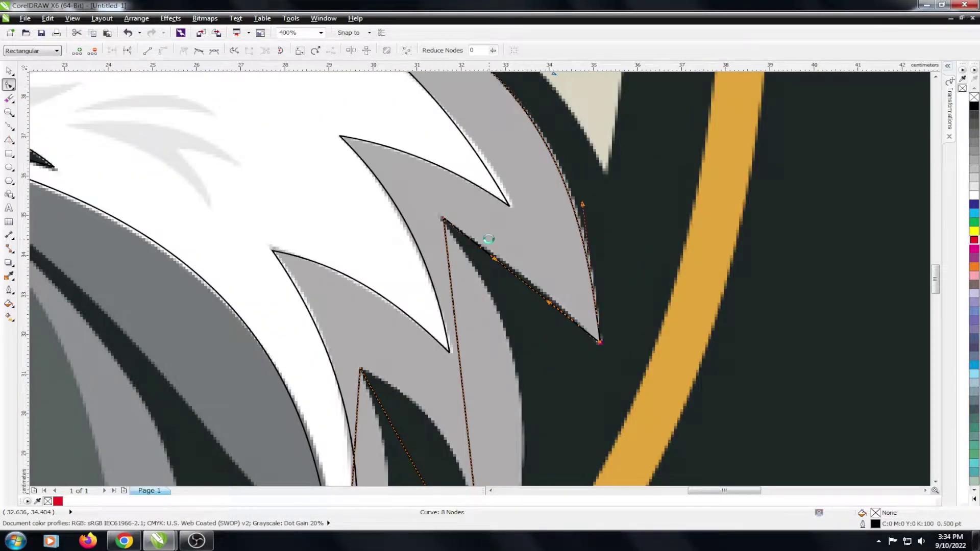
scroll(490, 241, "down", 1)
scroll(505, 255, "up", 3)
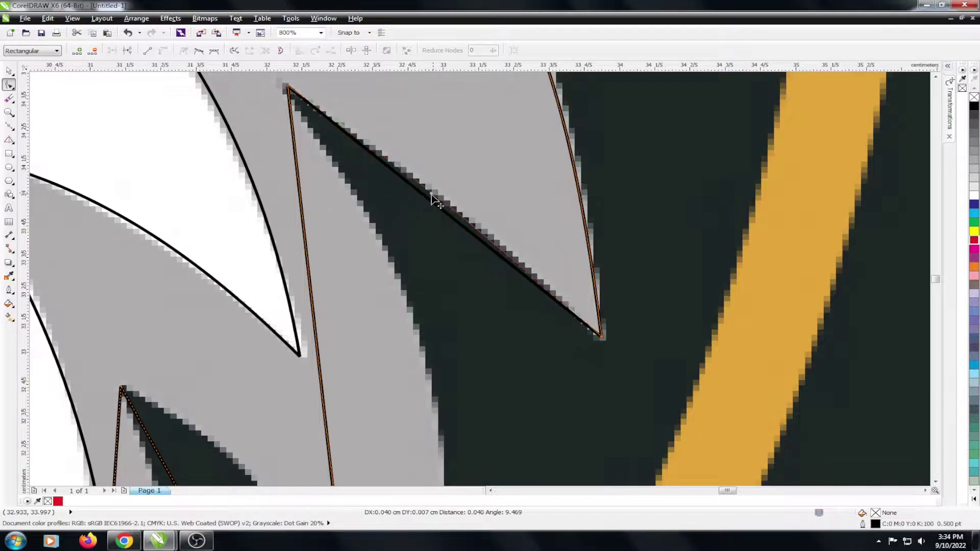
scroll(458, 169, "down", 2)
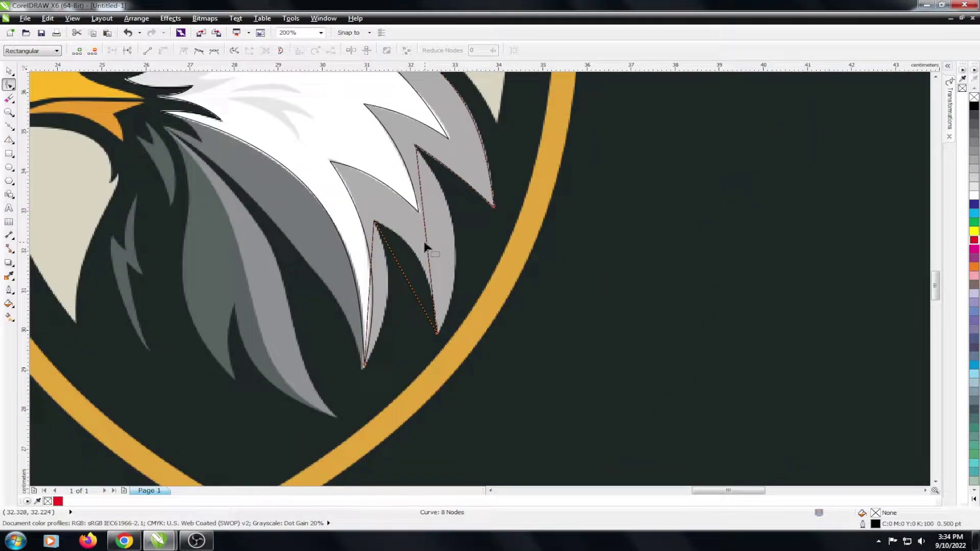
left_click_drag(429, 244, 456, 242)
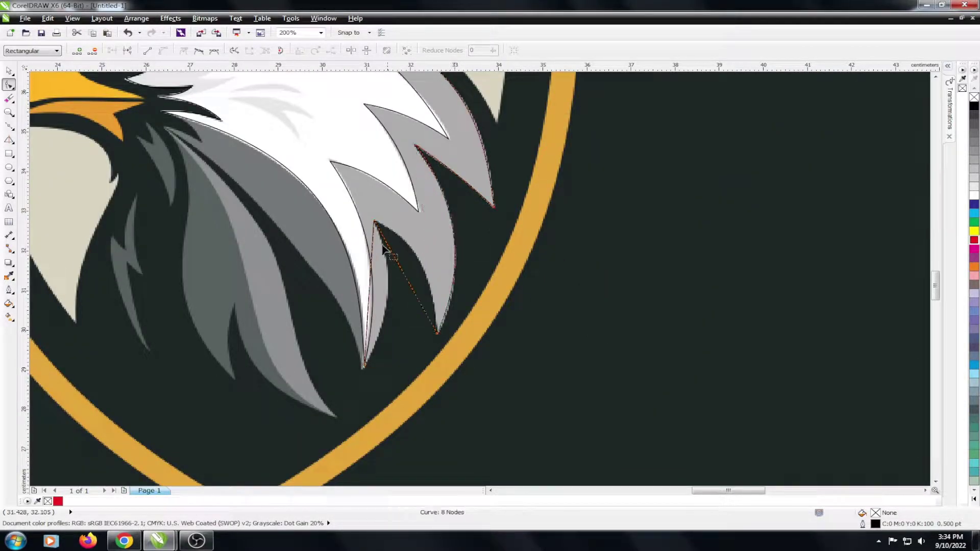
scroll(405, 276, "up", 1)
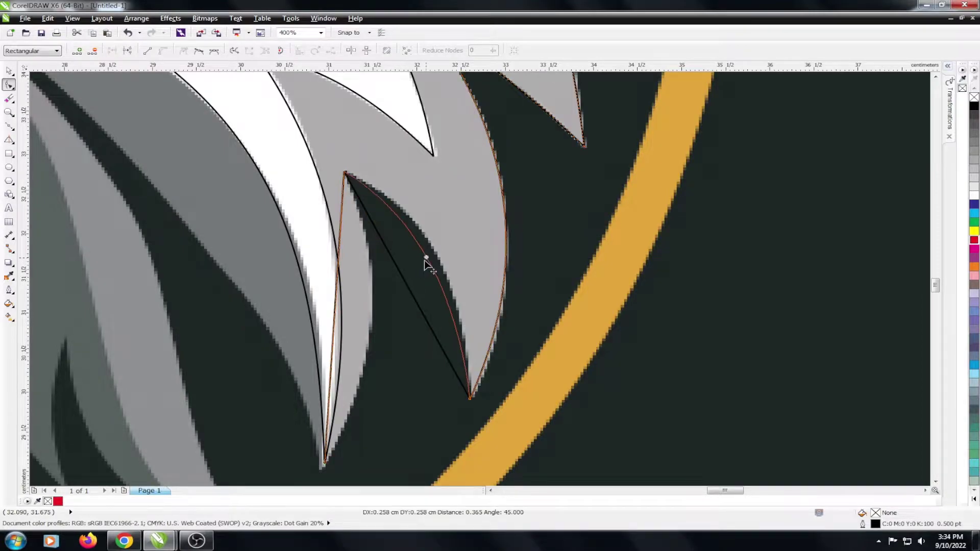
mouse_move(402, 281)
left_mouse_down()
mouse_move(431, 259)
mouse_move(410, 268)
left_mouse_up()
scroll(414, 204, "down", 1)
scroll(379, 251, "up", 1)
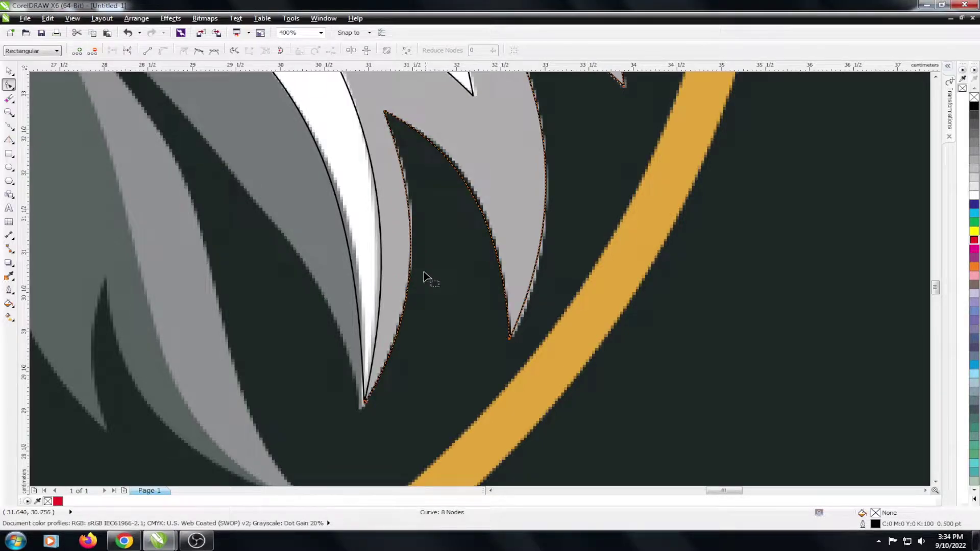
scroll(423, 278, "down", 1)
Step: Move the traced outline off the artwork to compare, then back over the feathers
key("space")
left_click_drag(437, 225, 580, 251)
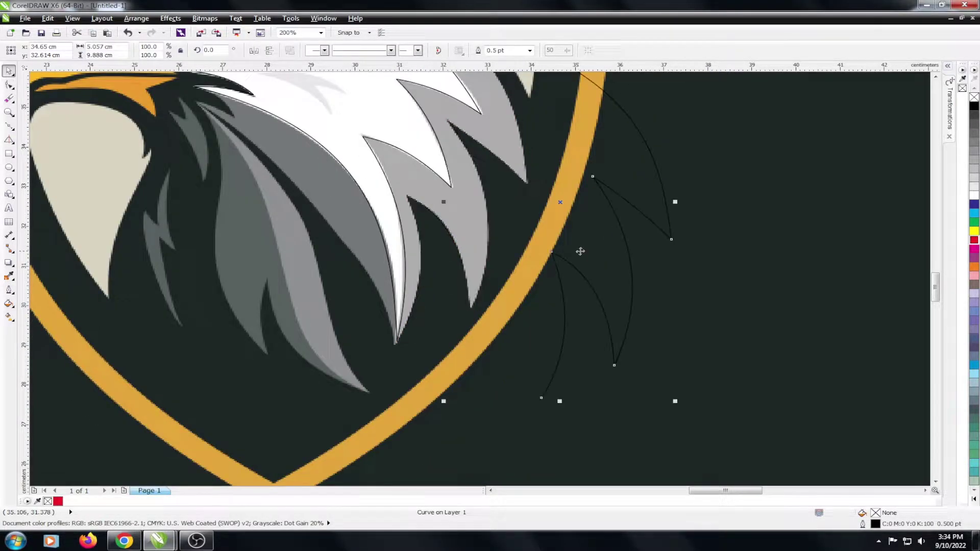
scroll(534, 293, "down", 1)
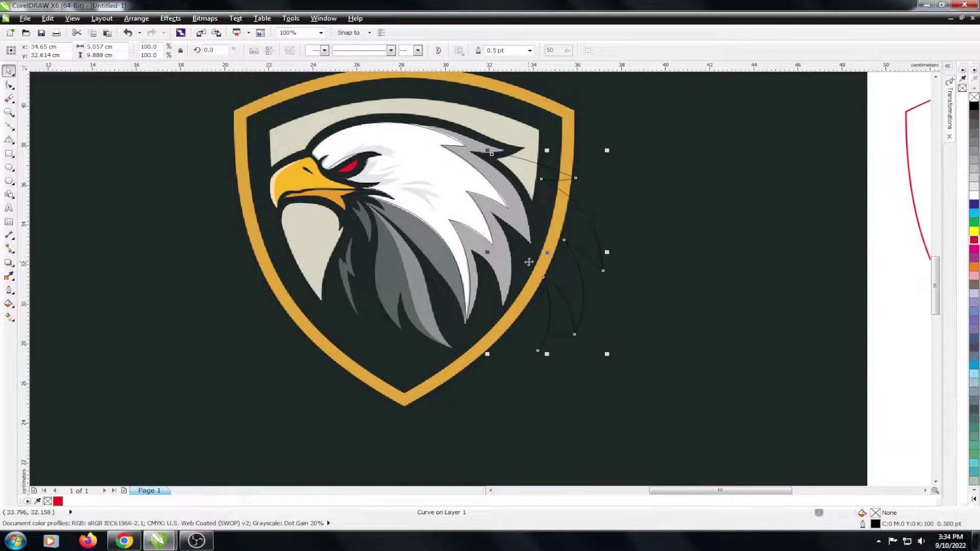
left_click_drag(529, 262, 465, 229)
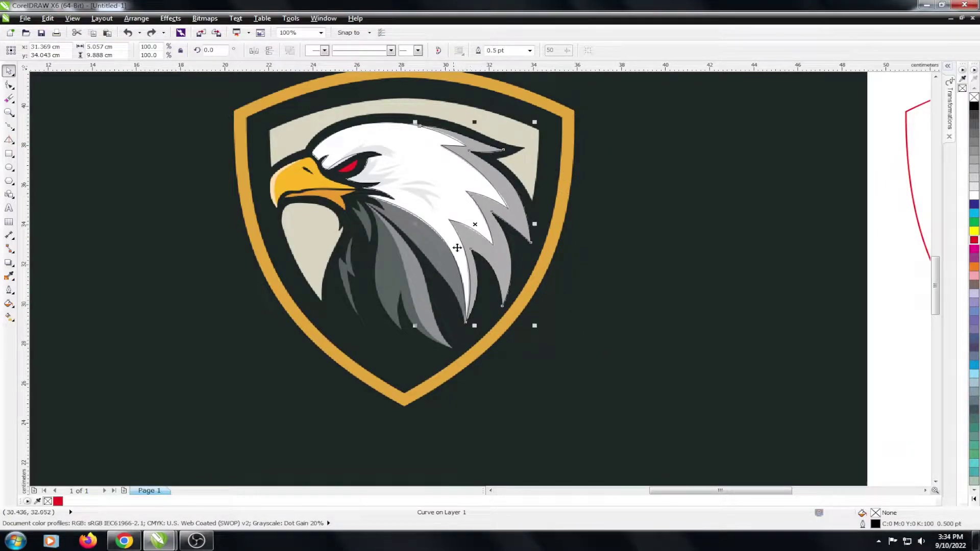
scroll(476, 273, "up", 1)
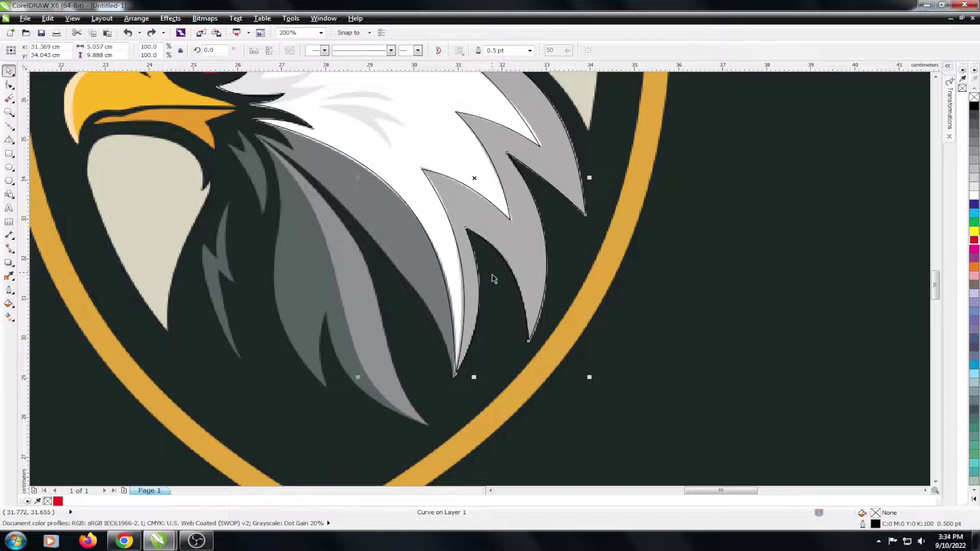
scroll(493, 279, "down", 1)
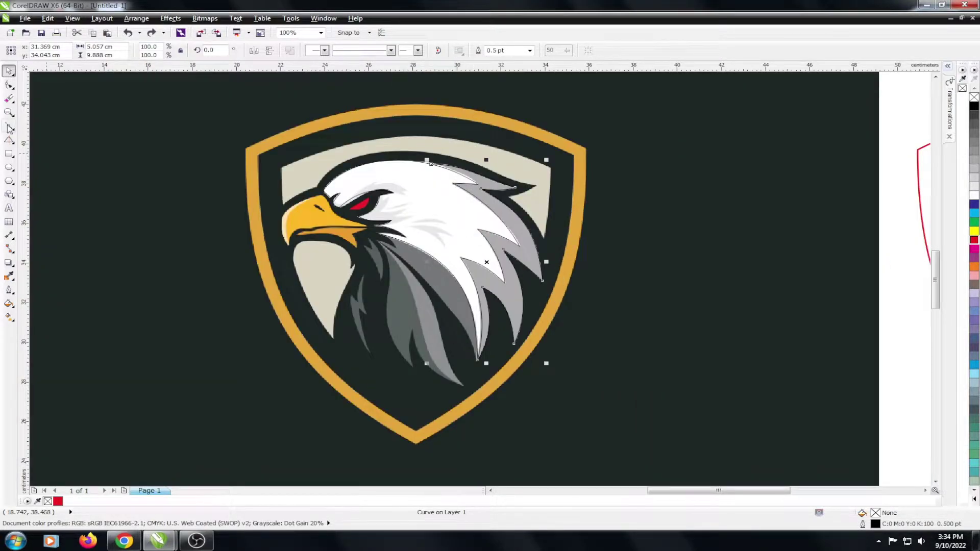
left_click(9, 126)
Step: Zoom in and select the node at the lowest neck-feather tip
scroll(484, 346, "up", 3)
scroll(431, 426, "up", 2)
scroll(422, 455, "up", 1)
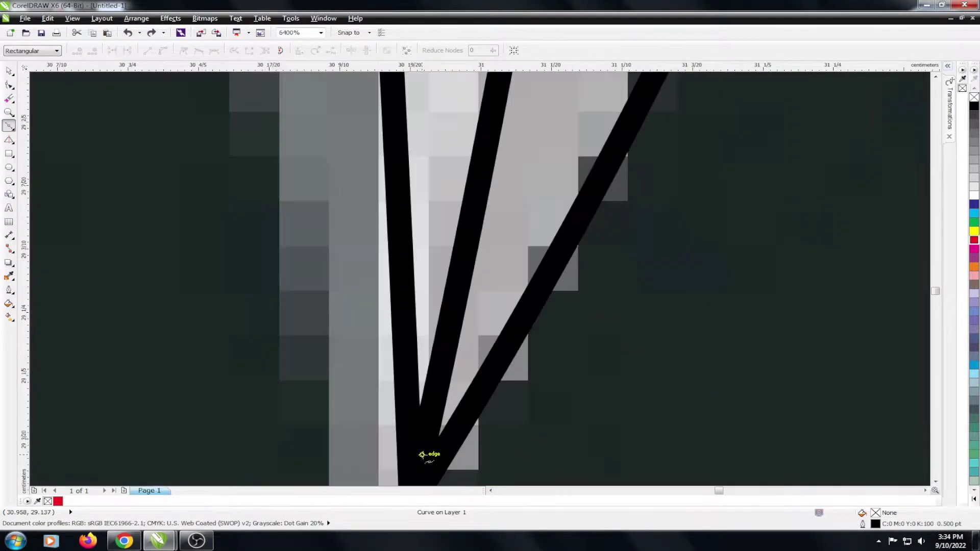
scroll(477, 295, "down", 1)
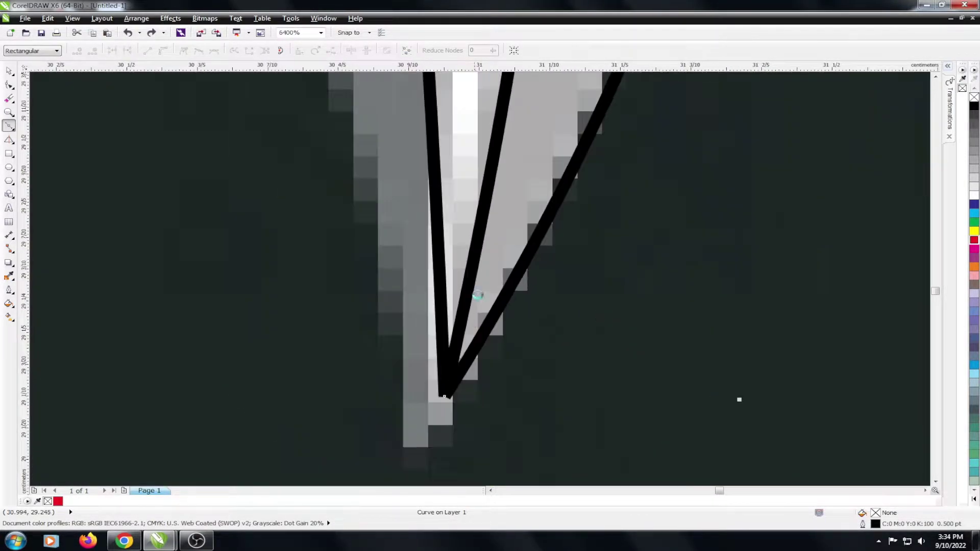
left_click(445, 396)
scroll(450, 396, "down", 2)
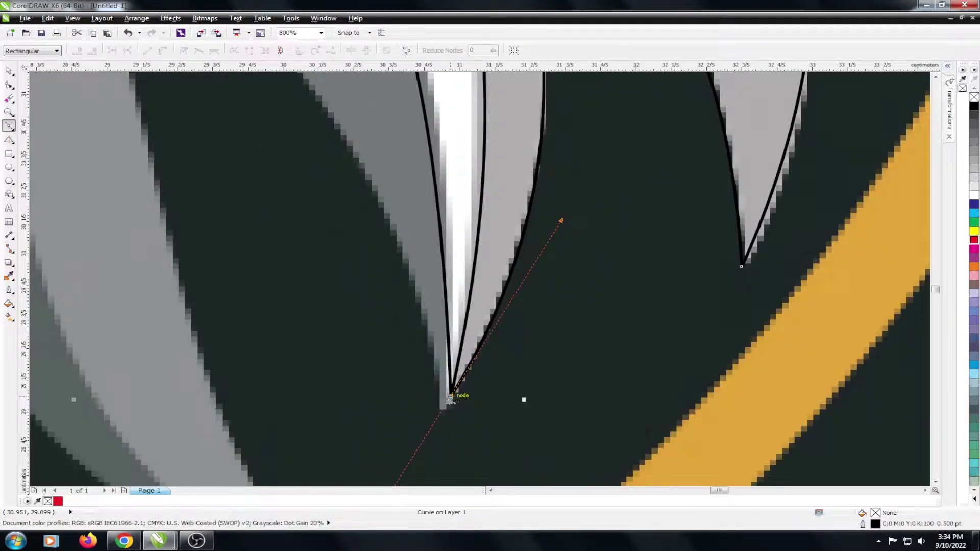
scroll(451, 396, "up", 3)
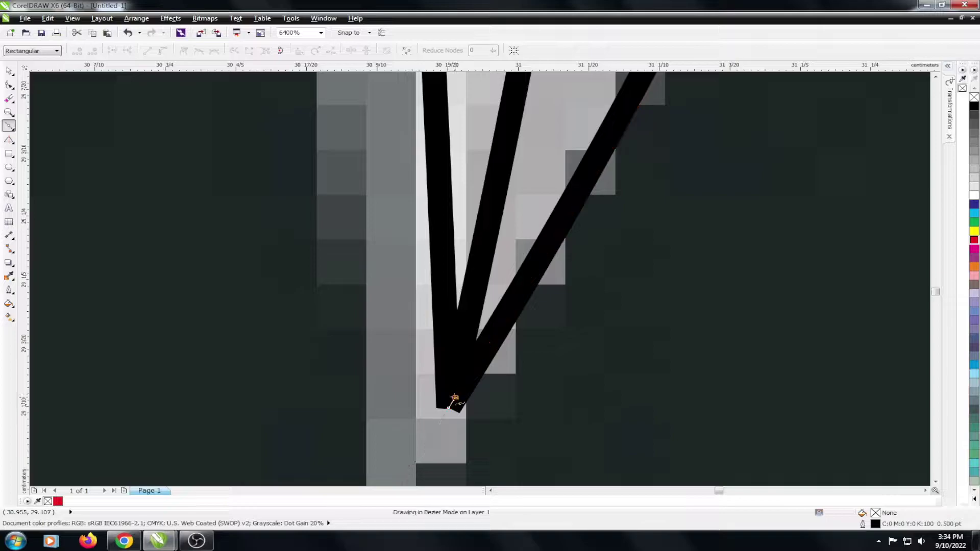
Step: Draw a straight line from that tip up to the head's top edge
scroll(449, 392, "down", 3)
scroll(462, 369, "down", 2)
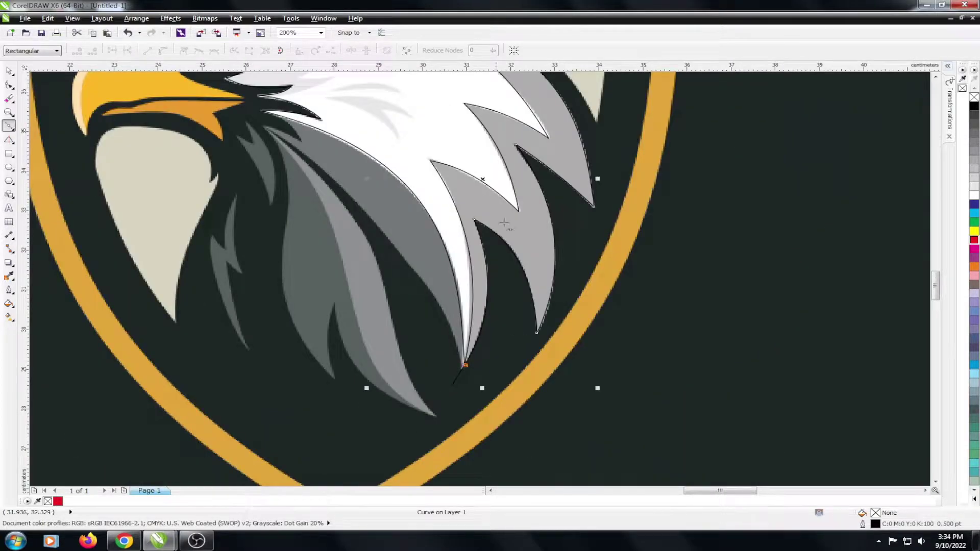
scroll(503, 223, "down", 1)
scroll(503, 223, "down", 2)
scroll(393, 194, "up", 3)
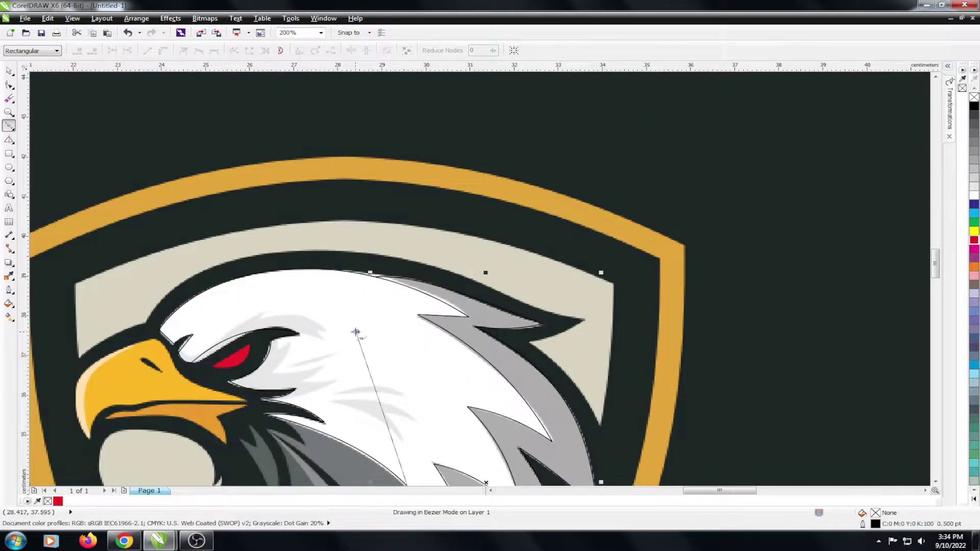
scroll(355, 332, "up", 2)
left_click(372, 230)
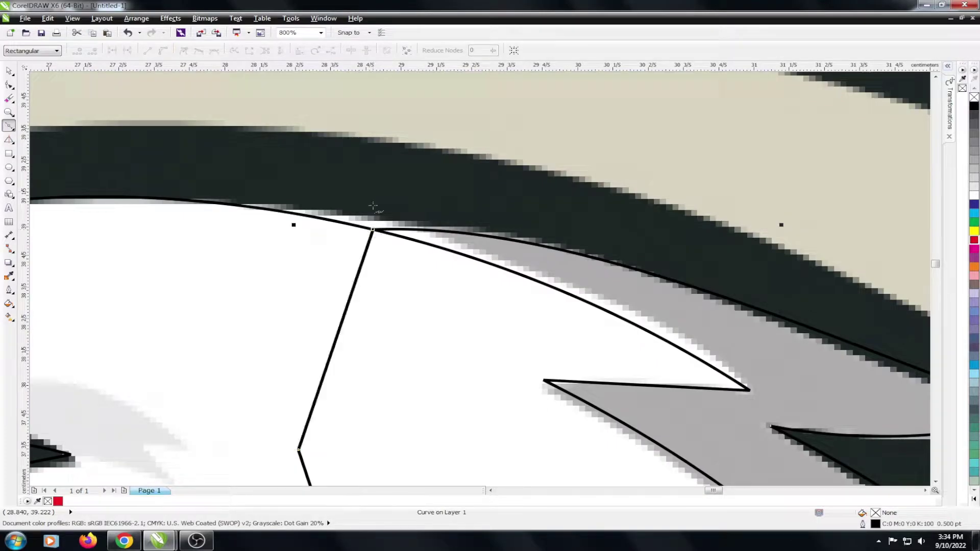
scroll(373, 206, "down", 3)
key("space")
scroll(414, 378, "up", 2)
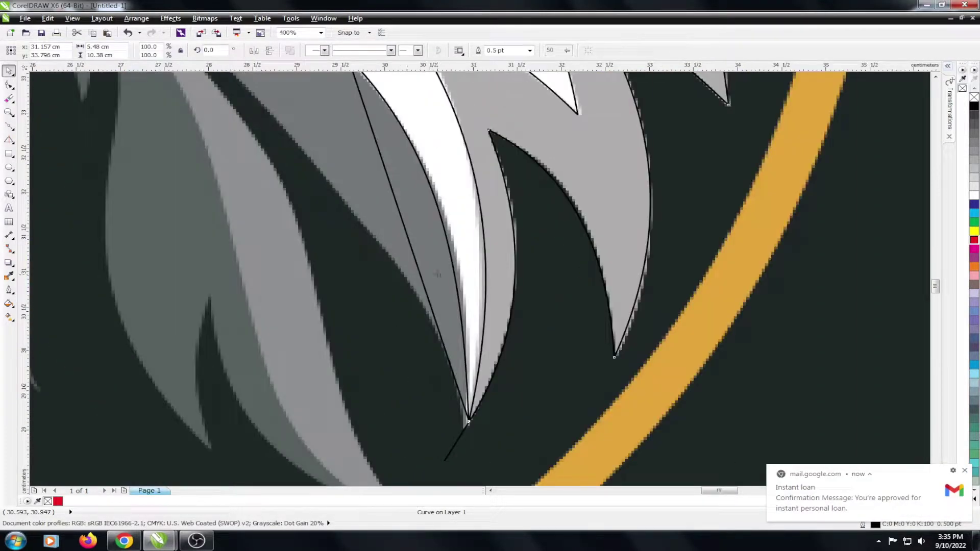
Step: Move the outline's bottom node, delete it, then restore it with undo
key("F10")
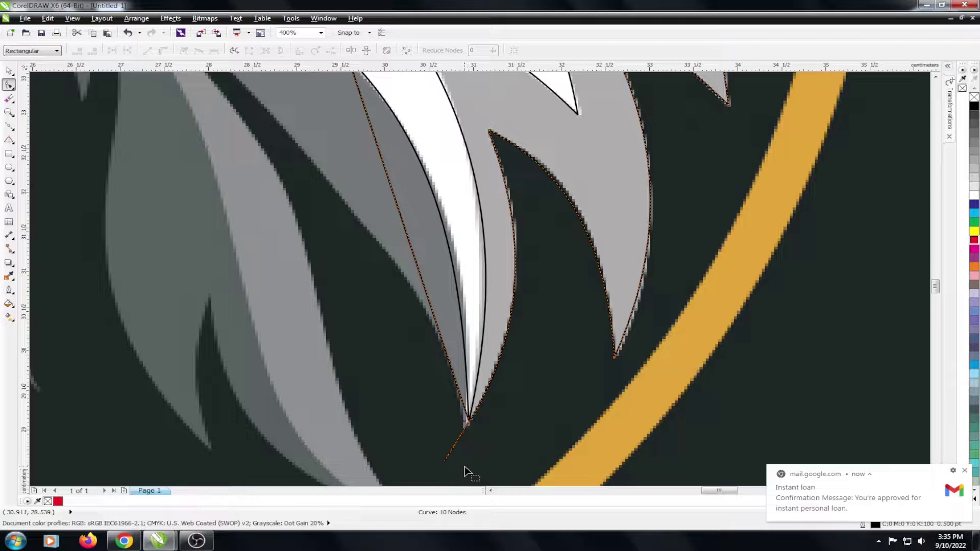
scroll(462, 461, "up", 1)
scroll(462, 461, "up", 1)
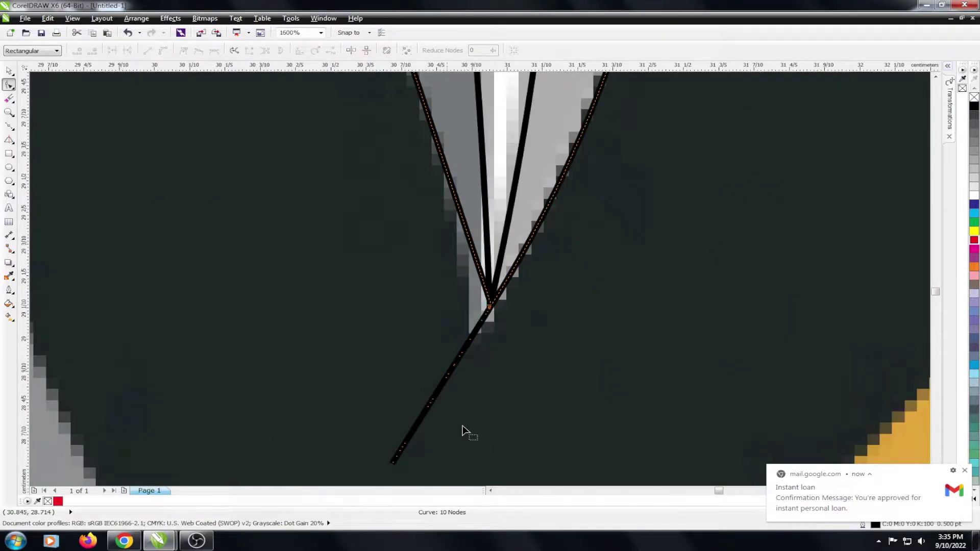
left_click(393, 463)
mouse_move(490, 317)
left_mouse_down()
mouse_move(413, 376)
mouse_move(429, 386)
left_mouse_up()
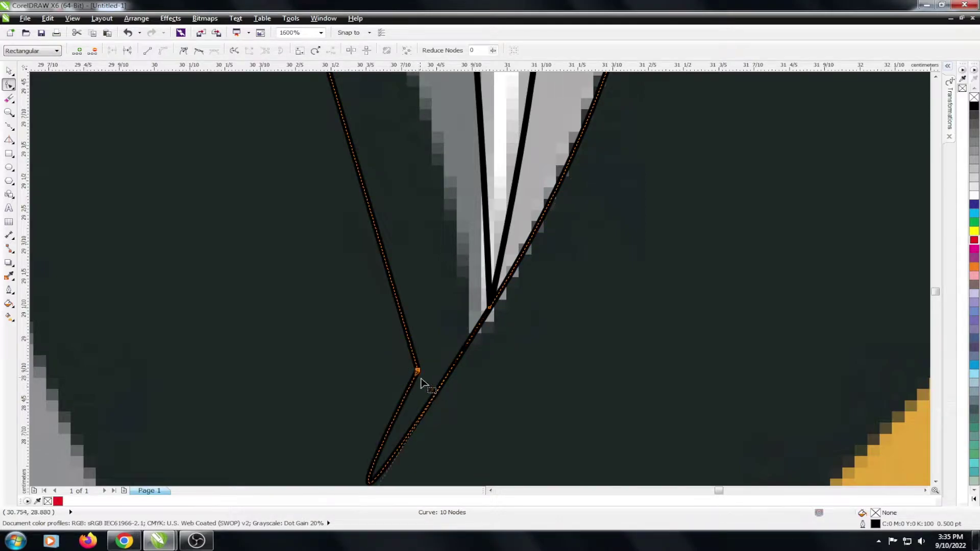
key("Delete")
key("ctrl+z")
Step: Straighten the looping segment and pull its node and edge onto the feather tip
left_click(147, 50)
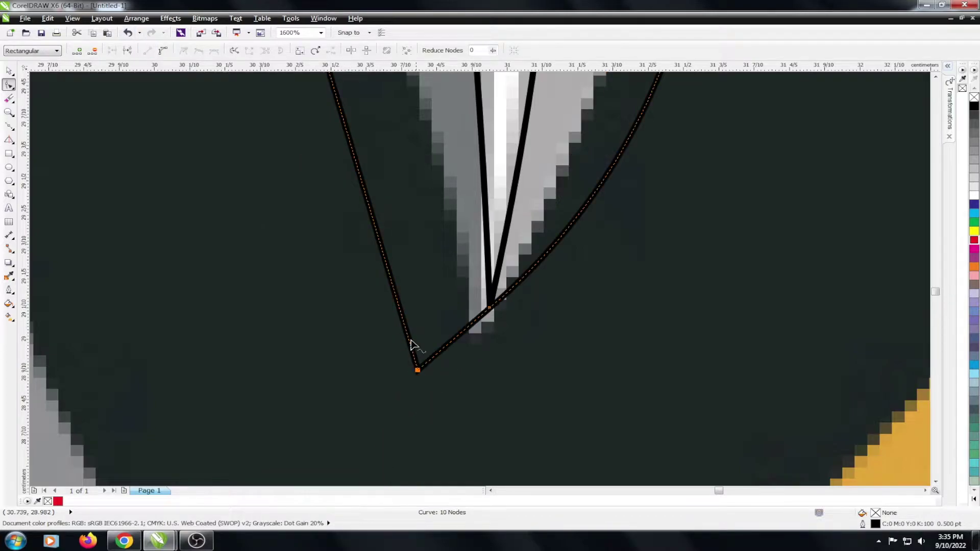
left_click_drag(418, 370, 488, 309)
scroll(467, 351, "down", 2)
scroll(477, 346, "down", 1)
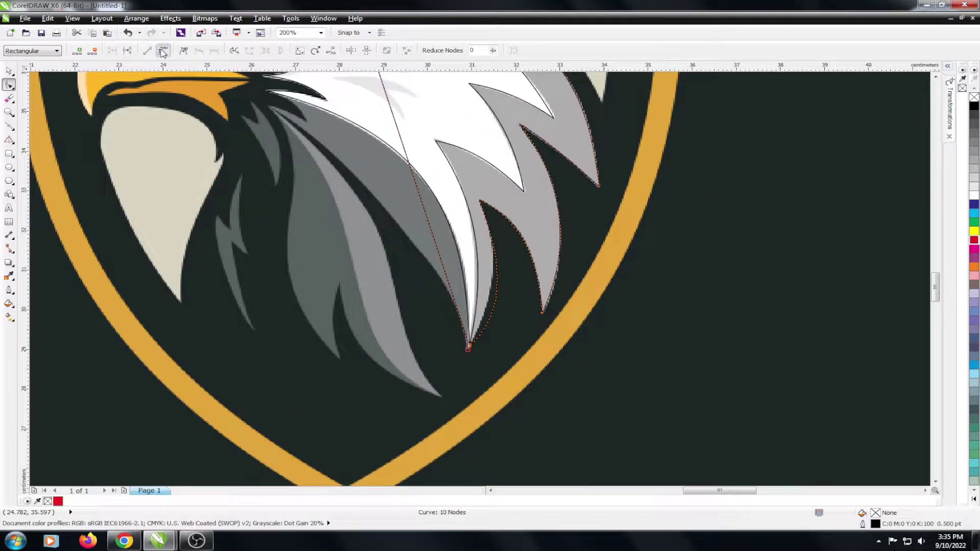
left_click(490, 312)
scroll(490, 312, "up", 1)
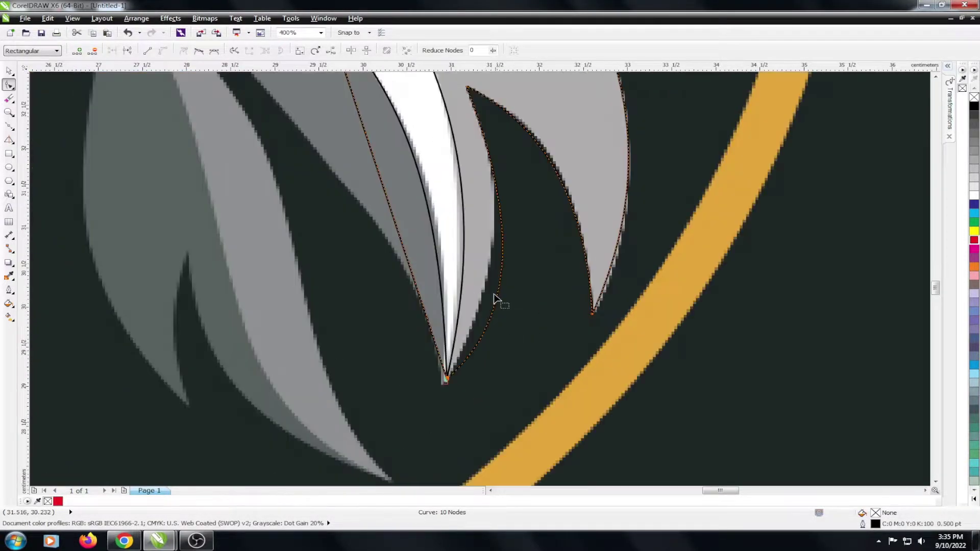
left_click_drag(501, 290, 485, 293)
scroll(486, 293, "down", 1)
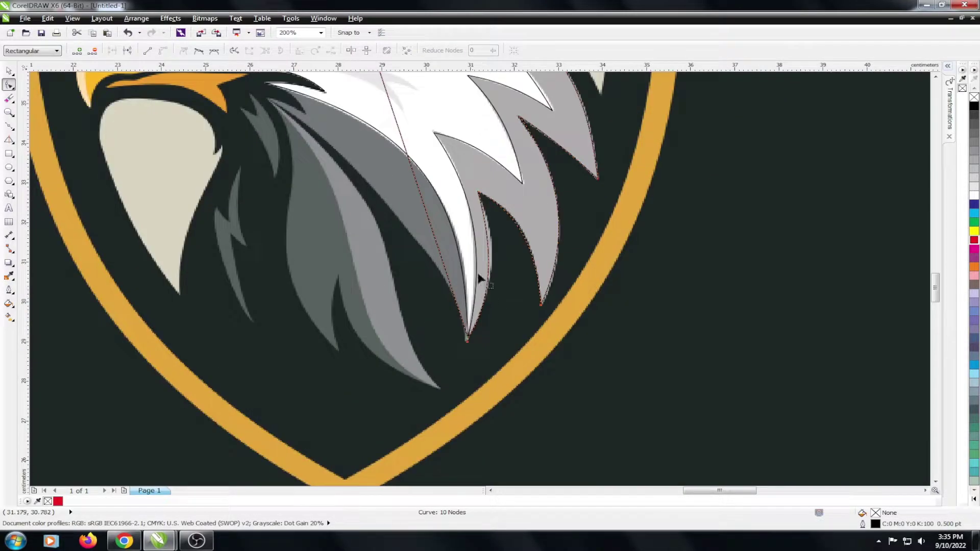
scroll(438, 322, "down", 1)
scroll(435, 322, "up", 2)
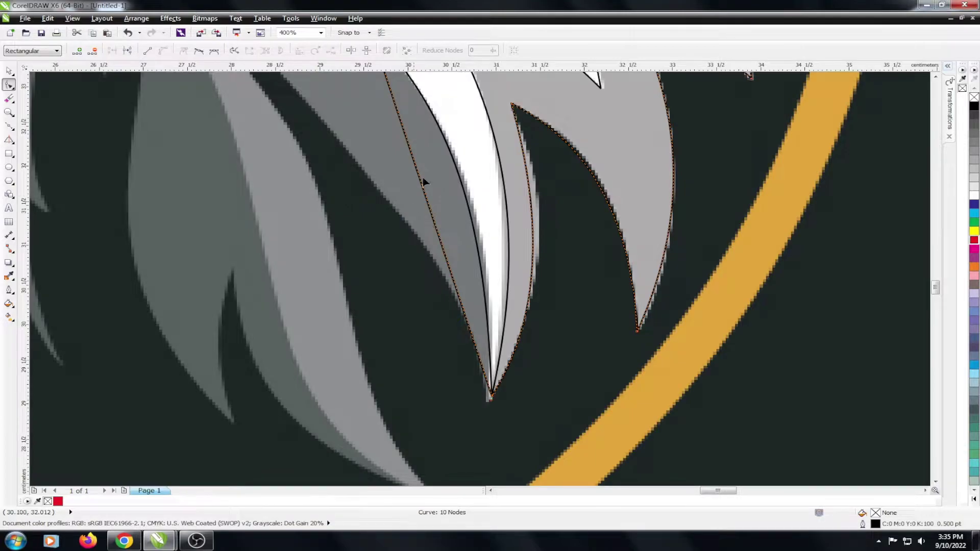
scroll(423, 180, "down", 2)
scroll(396, 102, "up", 3)
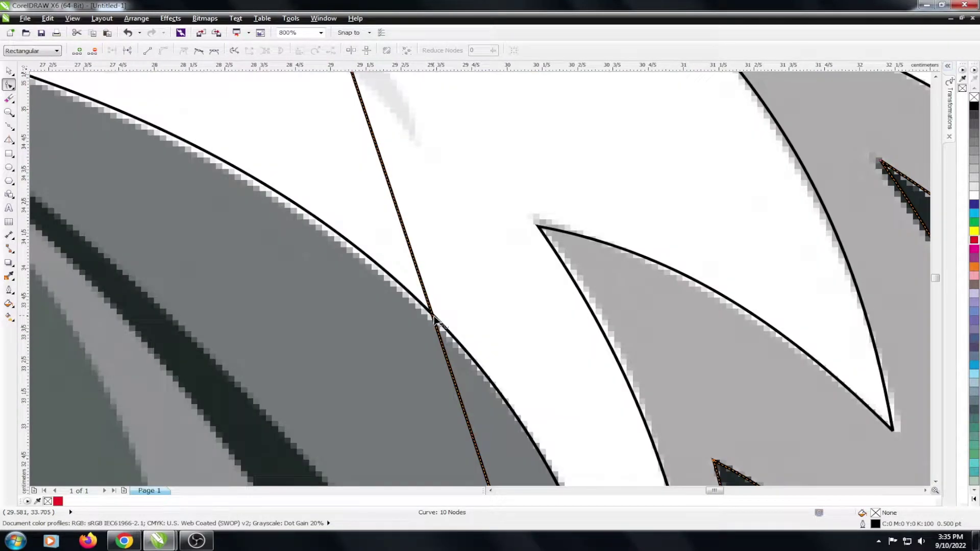
Step: Add a node, convert the straight segment to a curve and bend it along the feather
double_click(434, 319)
scroll(413, 388, "down", 1)
scroll(448, 368, "down", 2)
scroll(443, 393, "up", 3)
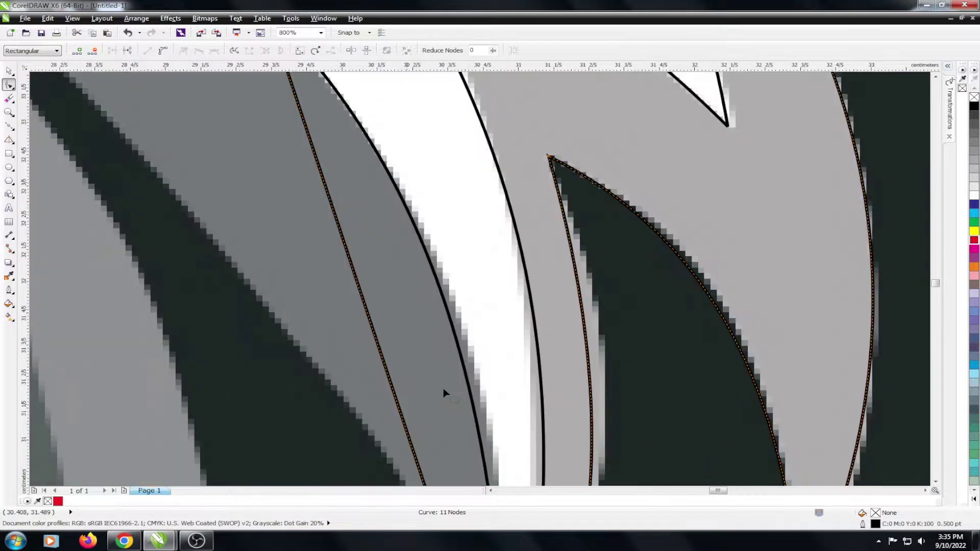
right_click(366, 309)
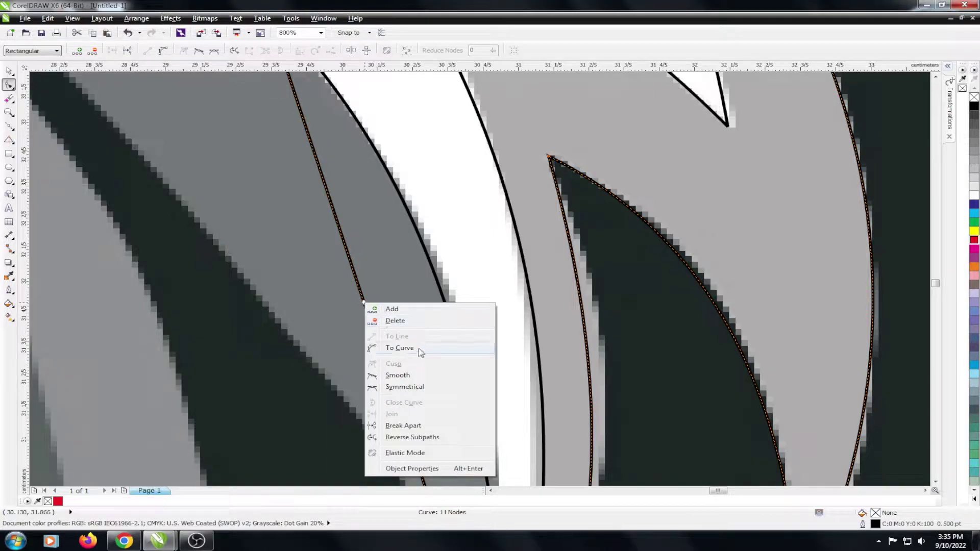
left_click(420, 286)
left_click_drag(363, 320, 449, 296)
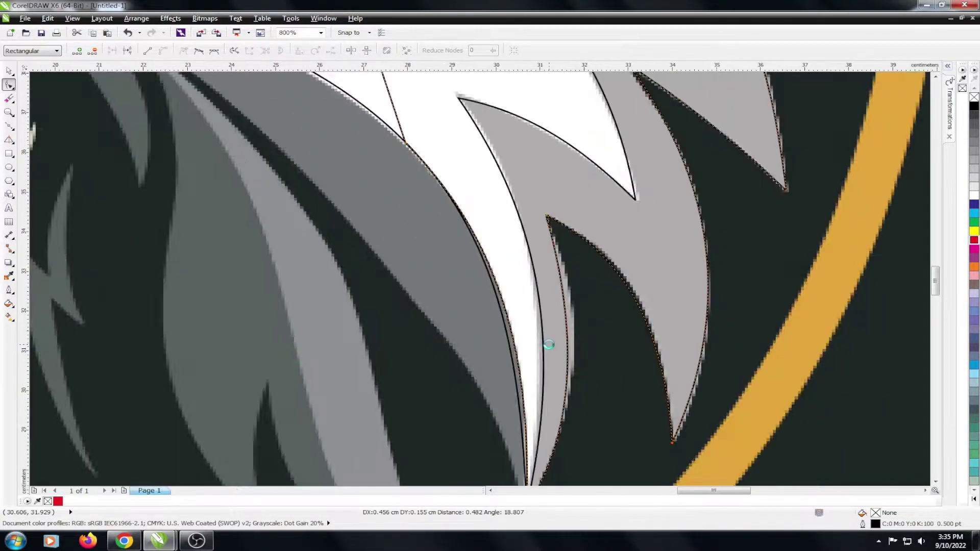
scroll(510, 327, "down", 2)
key("space")
key("Escape")
scroll(488, 286, "down", 2)
Step: Begin a straight Bezier line at the white feather's tip
scroll(495, 270, "up", 2)
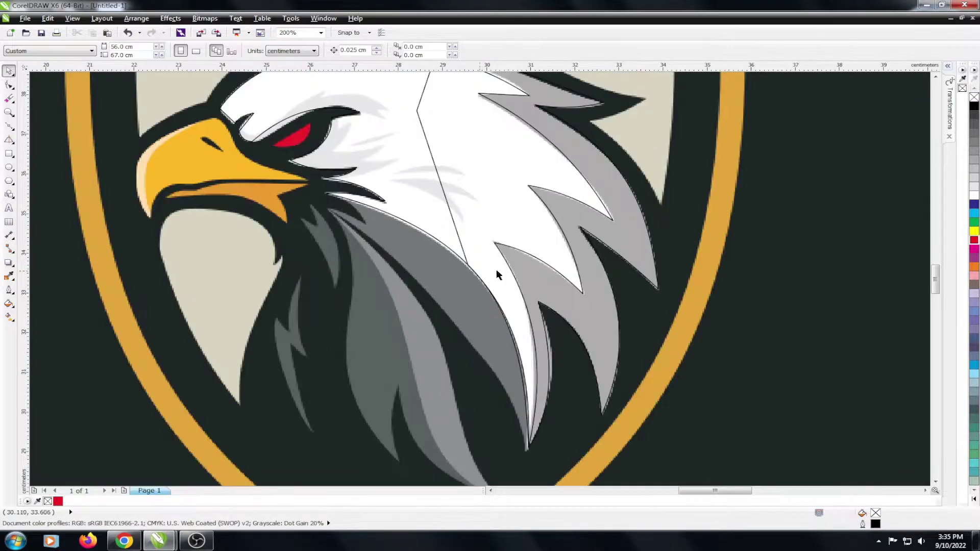
scroll(428, 267, "down", 2)
scroll(427, 267, "up", 1)
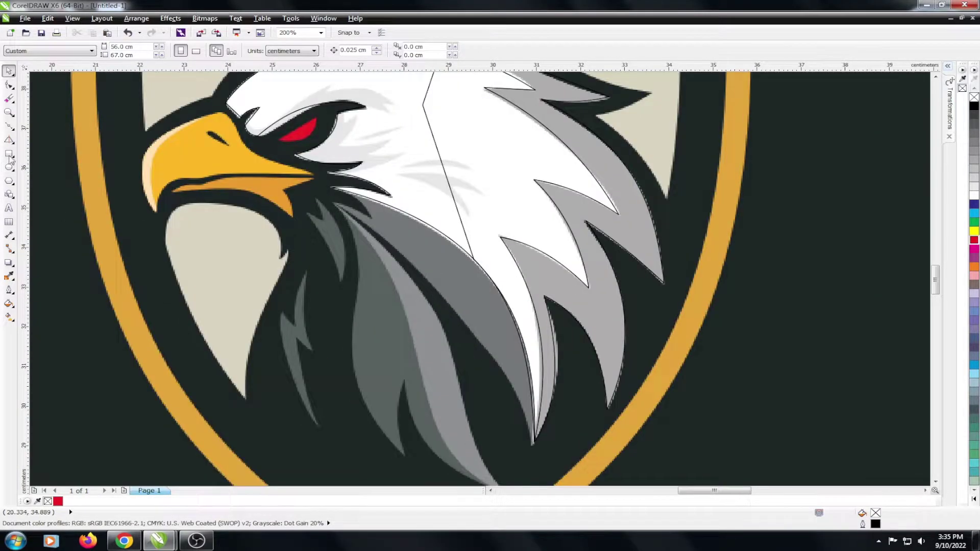
left_click(9, 126)
scroll(344, 184, "up", 1)
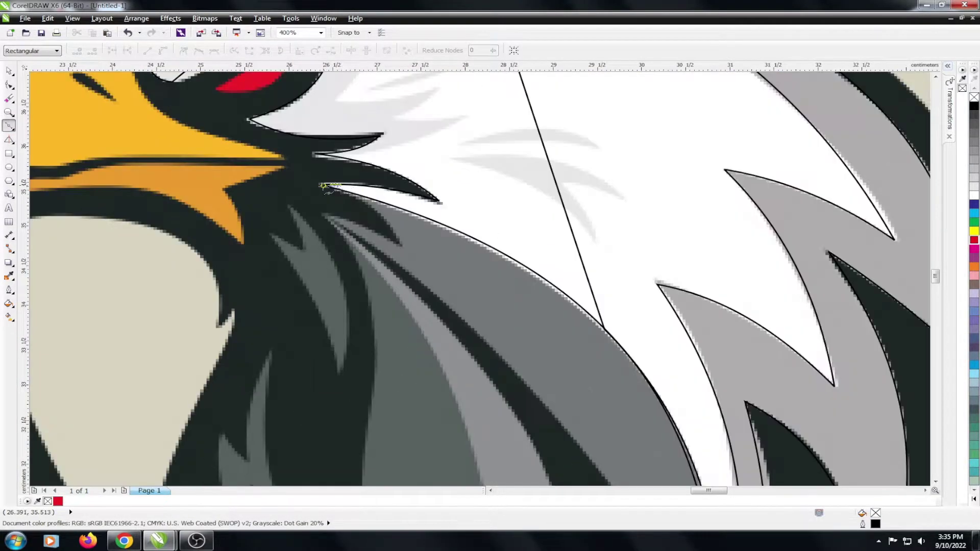
scroll(543, 223, "down", 2)
scroll(594, 350, "up", 3)
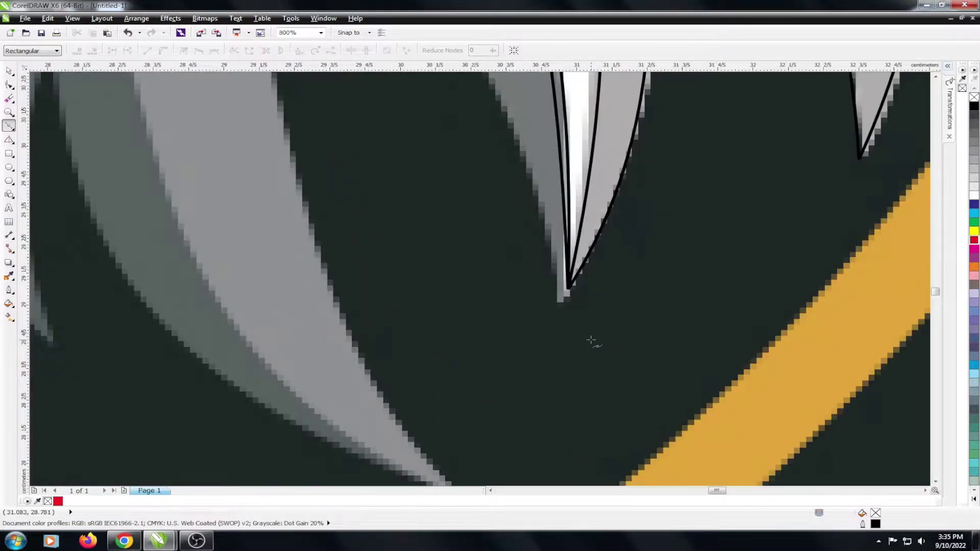
left_click(567, 284)
scroll(582, 317, "down", 2)
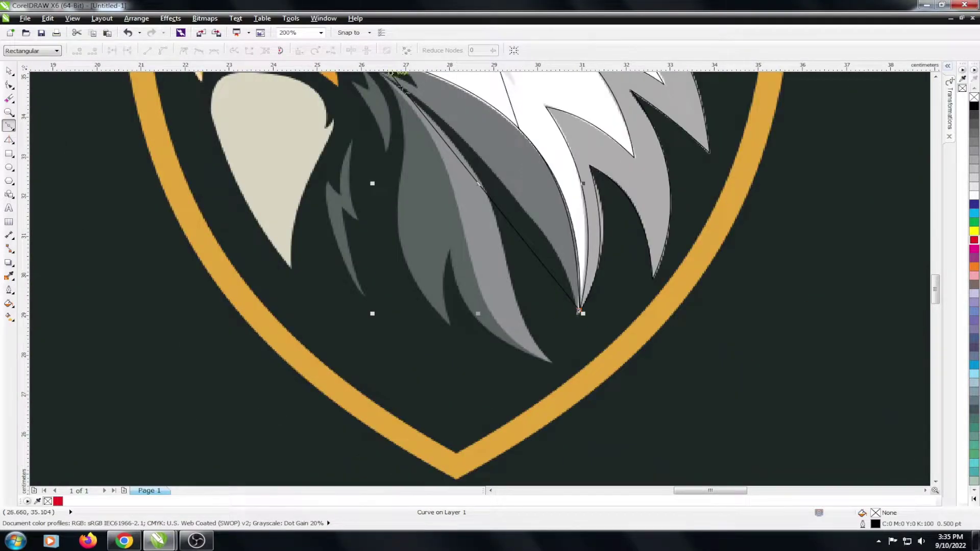
scroll(579, 310, "down", 1)
scroll(392, 113, "up", 3)
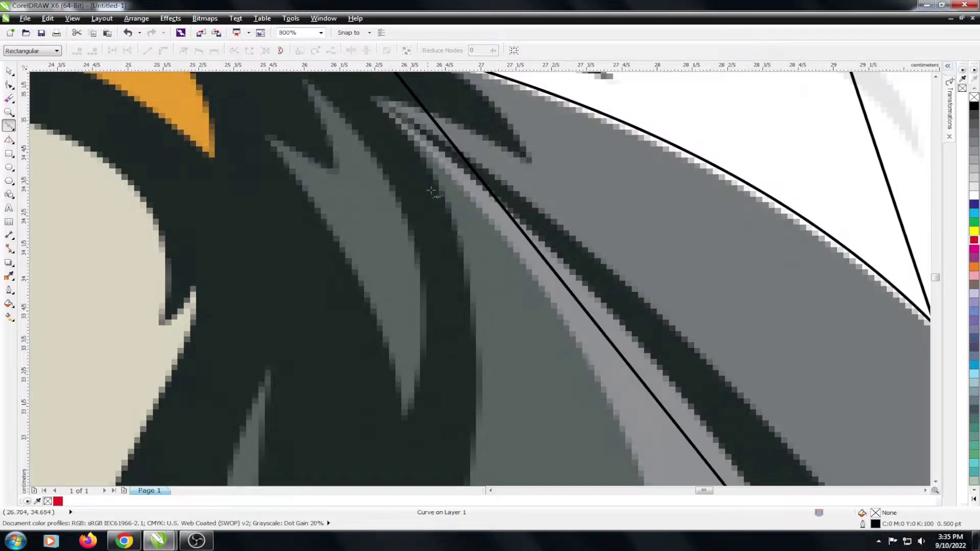
scroll(431, 191, "down", 1)
scroll(420, 124, "up", 2)
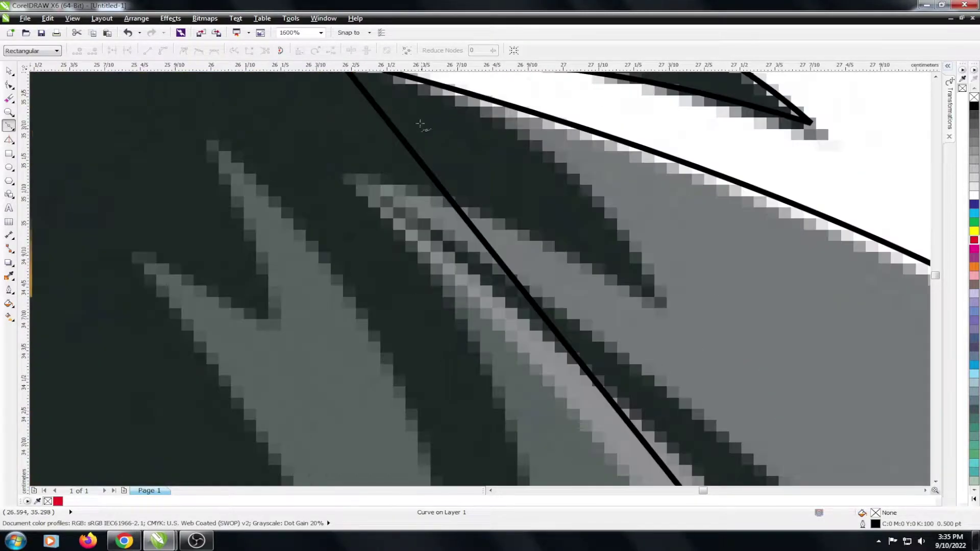
Step: Undo a misplaced line point and draw from under the beak to the feather tip
left_click(657, 302)
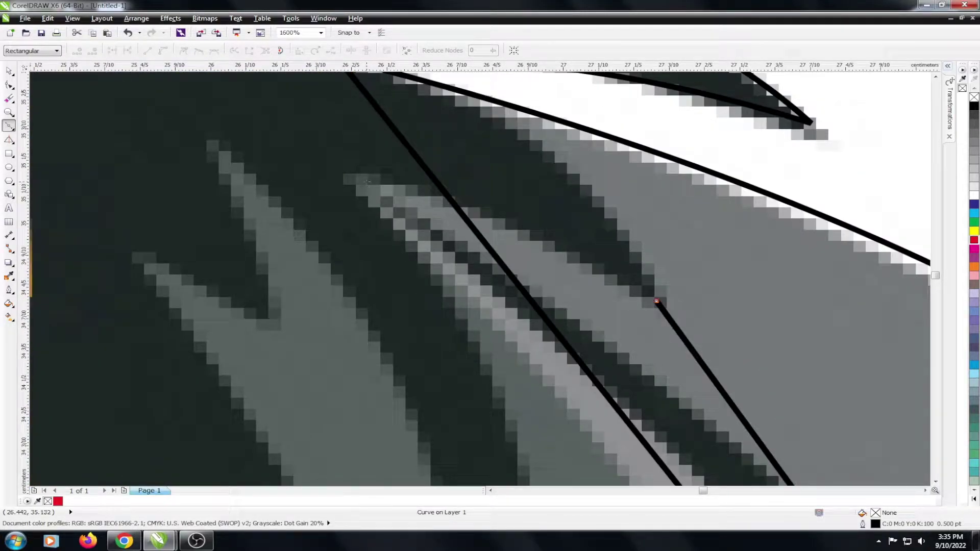
scroll(391, 162, "down", 2)
key("ctrl+z")
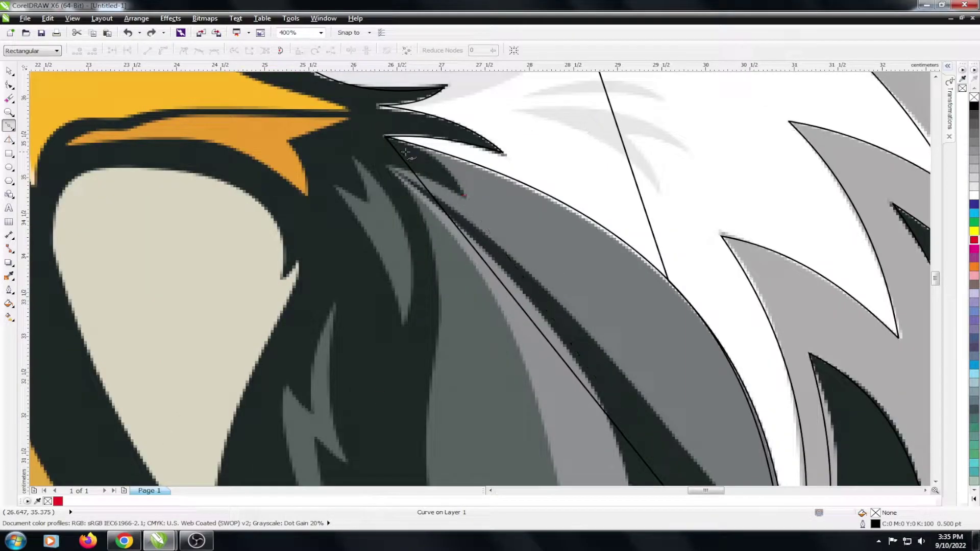
key("ctrl+z")
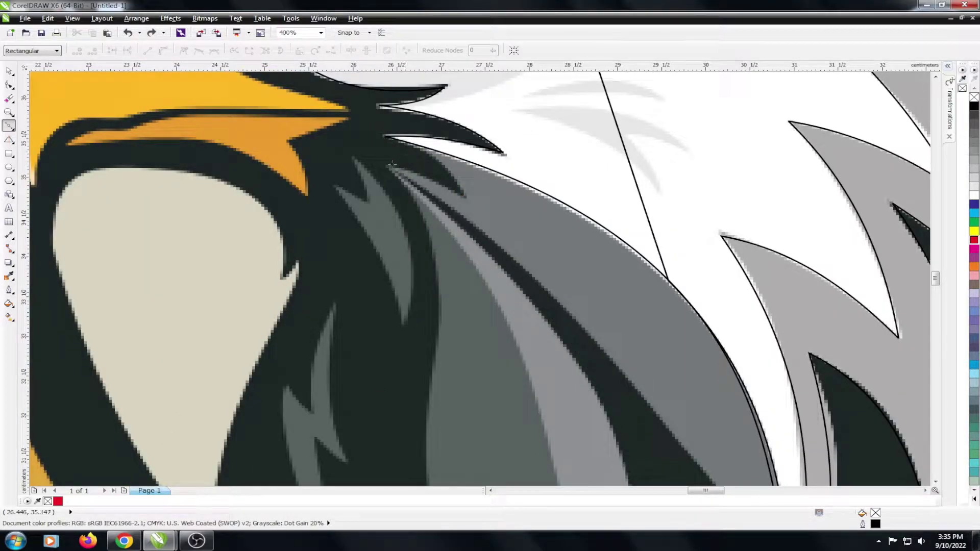
scroll(386, 166, "down", 1)
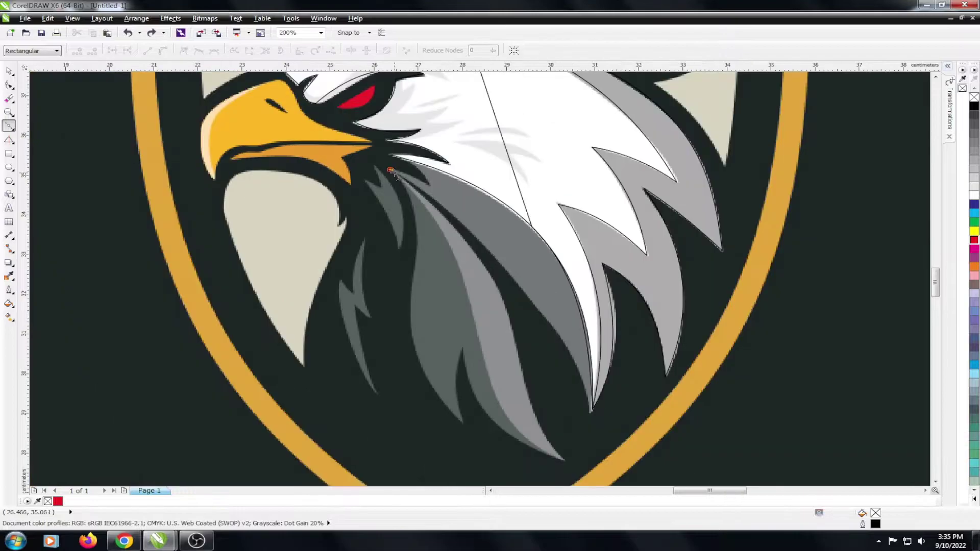
left_click(593, 409)
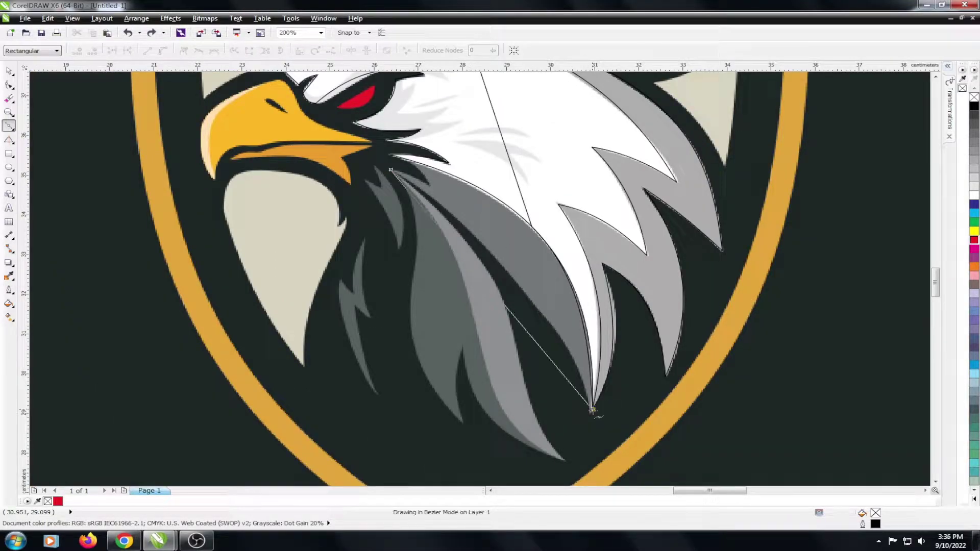
scroll(354, 170, "up", 2)
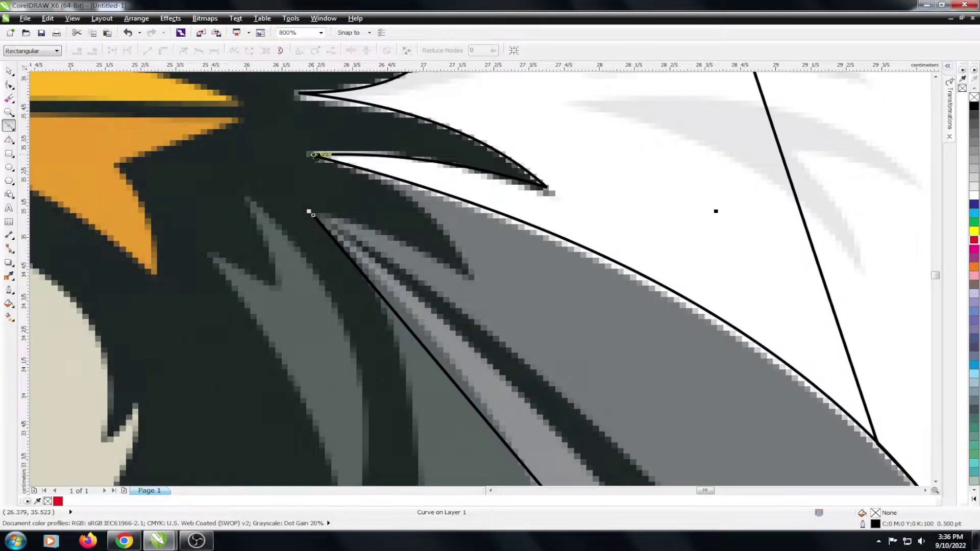
Step: Trace a zigzag spike from the node under the beak onto the grey feather
left_click(313, 154)
left_click(475, 278)
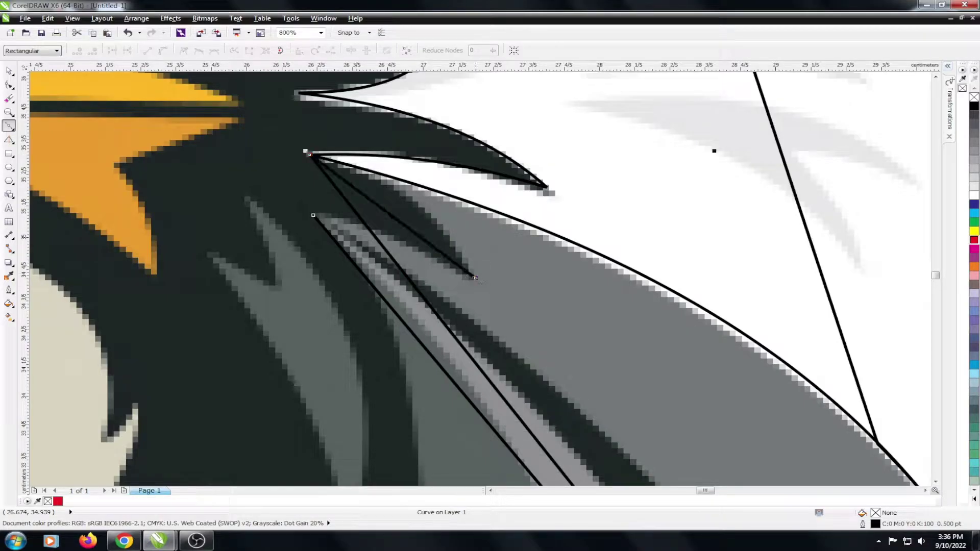
left_click(314, 216)
key("space")
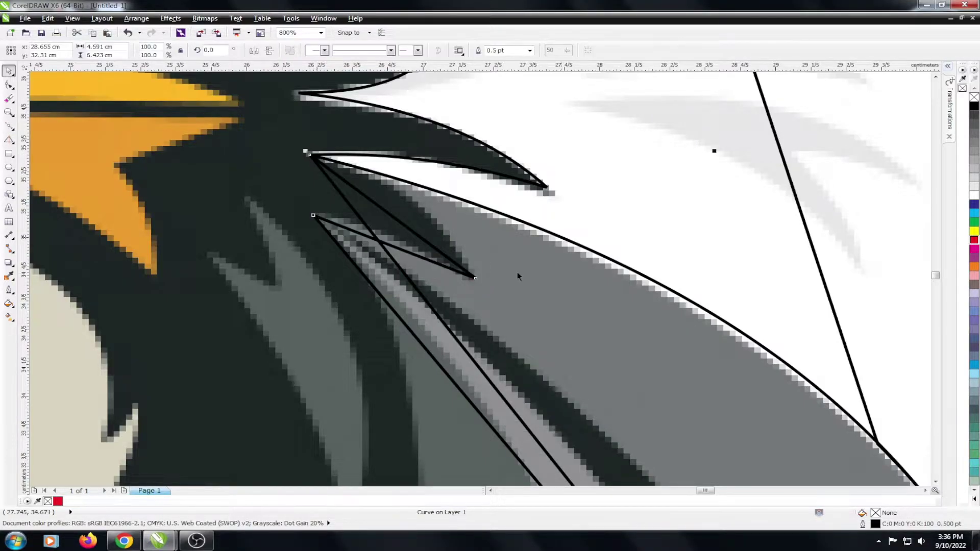
Step: Bend the grey feather outline's long edge along the feather, undoing one accidental move
left_click(11, 85)
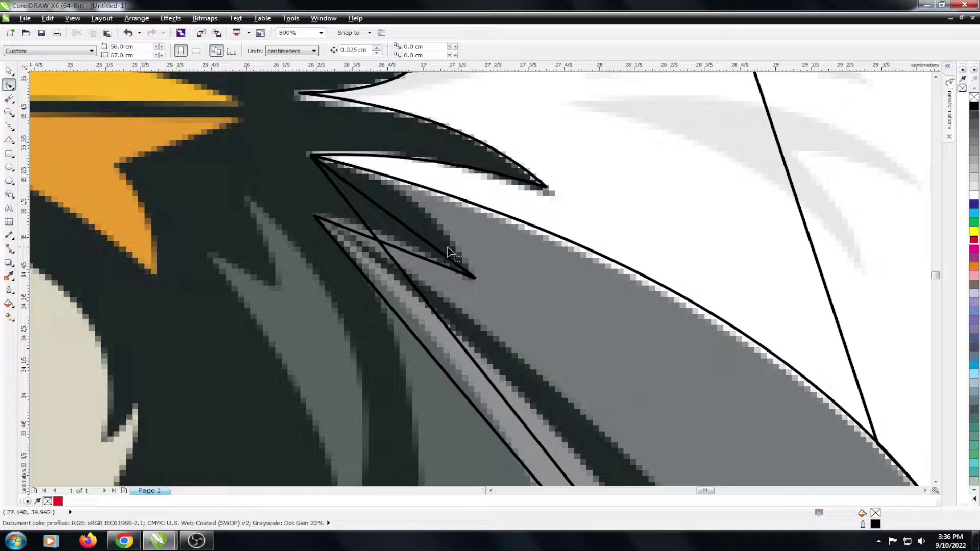
left_click(494, 214)
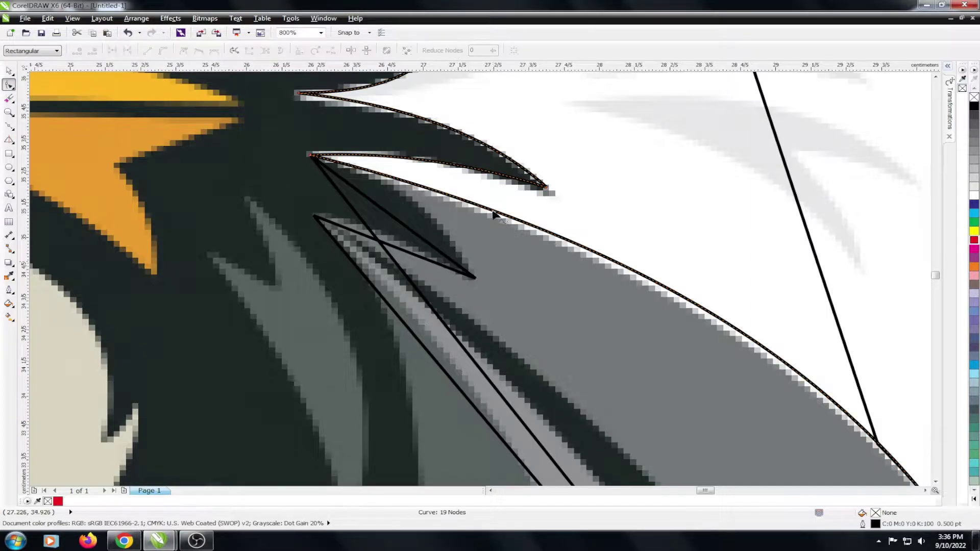
left_click(439, 323)
left_click_drag(443, 324, 526, 332)
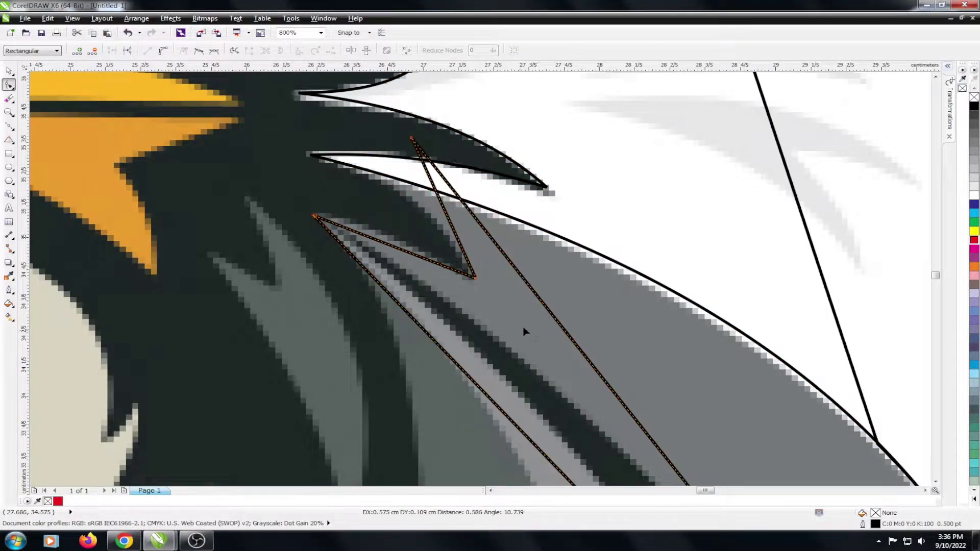
key("ctrl+z")
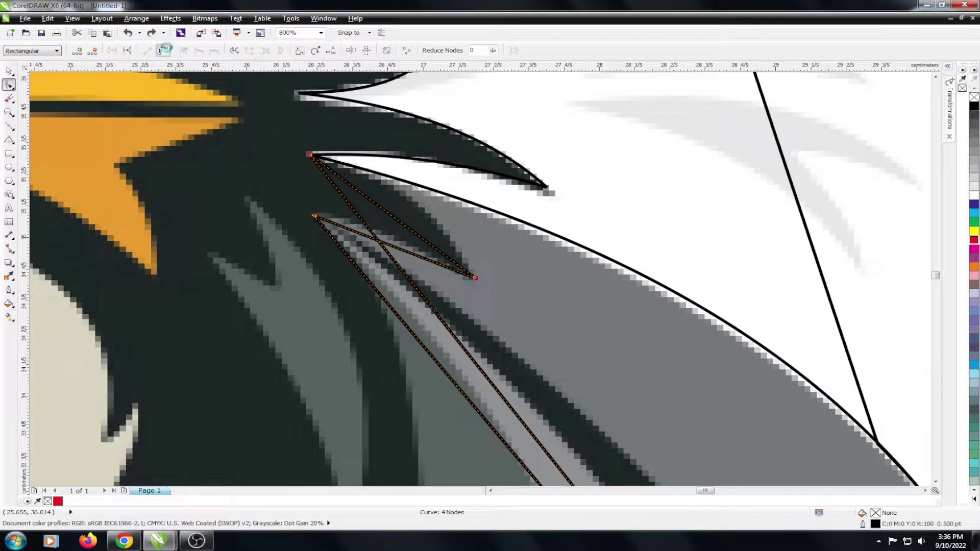
left_click(490, 382)
left_click_drag(493, 388, 611, 365)
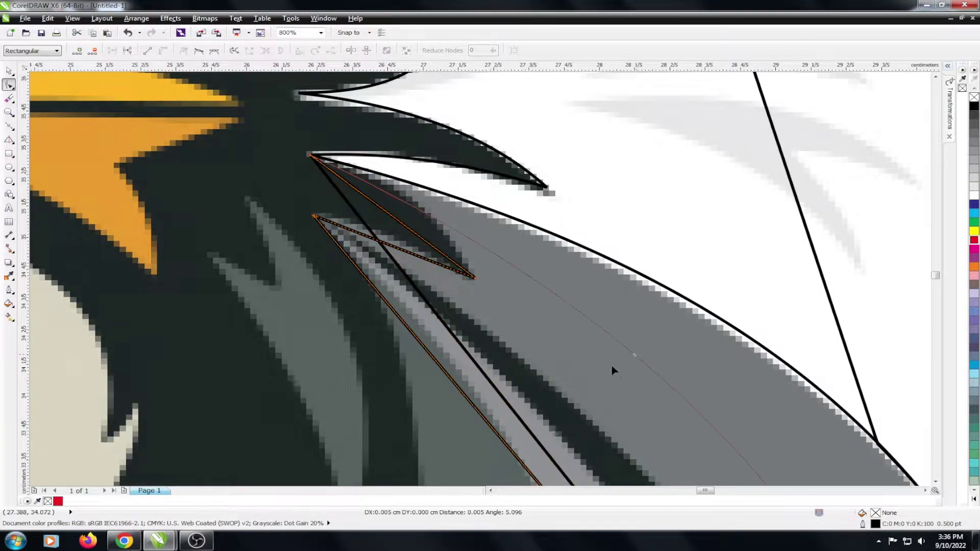
scroll(435, 234, "down", 1)
scroll(435, 235, "up", 2)
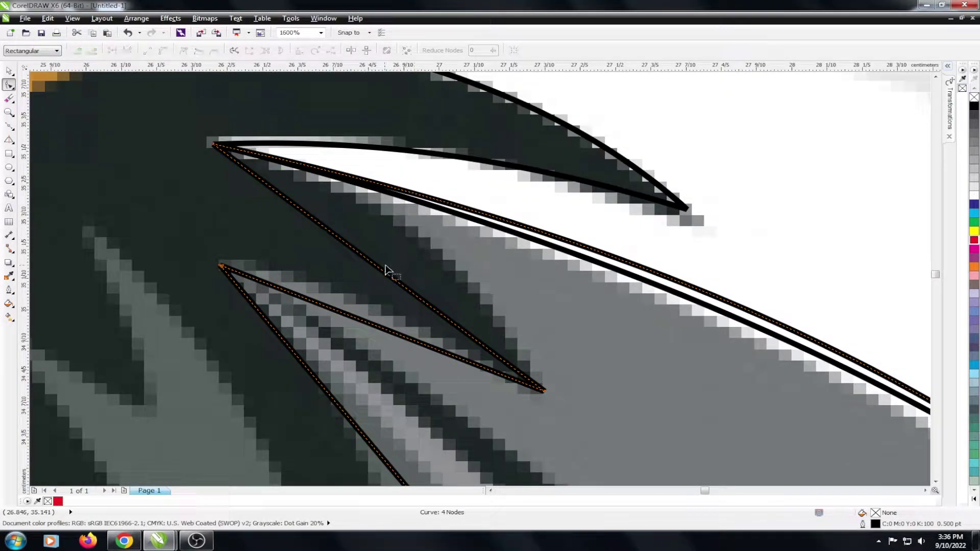
Step: Bow the outline's remaining edges down to the pointed tip, then deselect it
left_click_drag(383, 273, 416, 243)
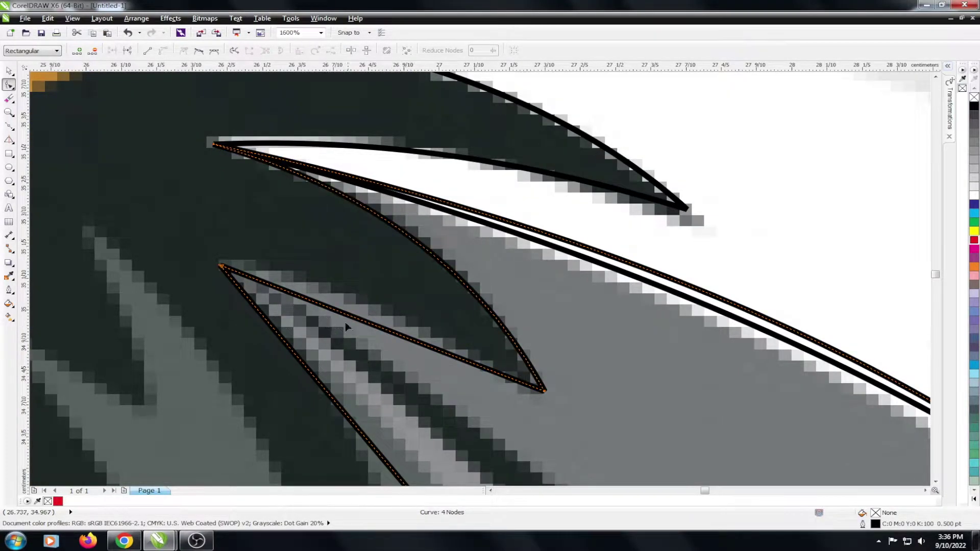
left_click_drag(350, 318, 351, 300)
scroll(368, 231, "down", 3)
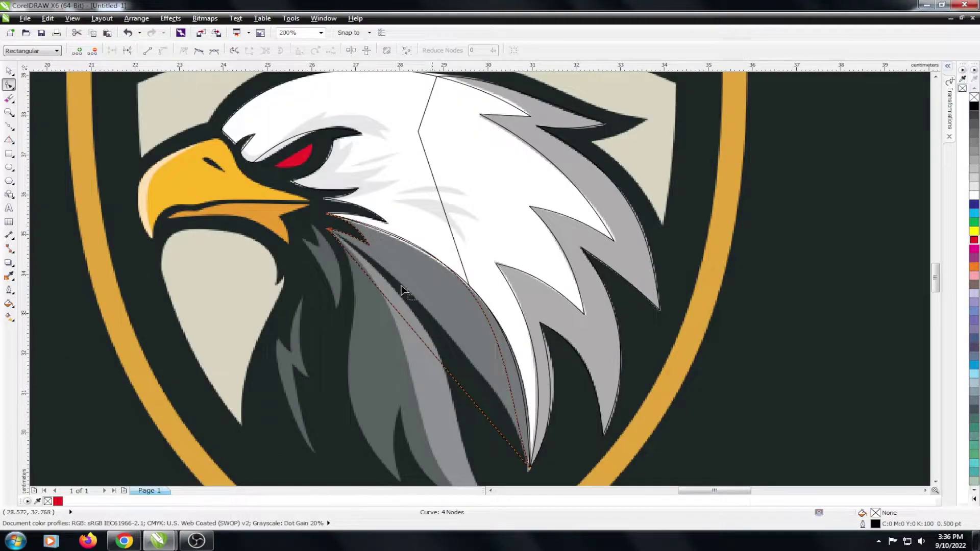
scroll(434, 352, "up", 1)
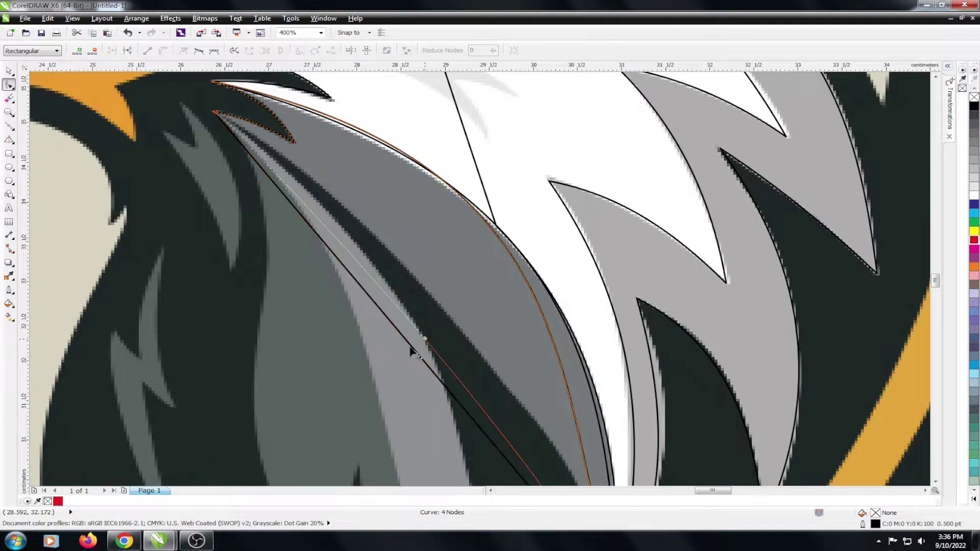
left_click_drag(410, 352, 455, 331)
scroll(454, 330, "down", 2)
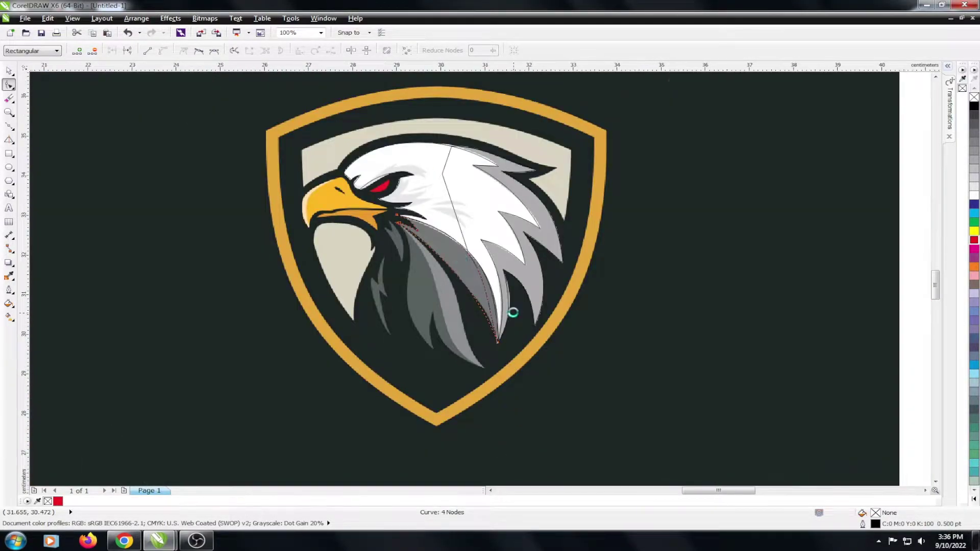
scroll(510, 312, "up", 1)
scroll(474, 286, "up", 1)
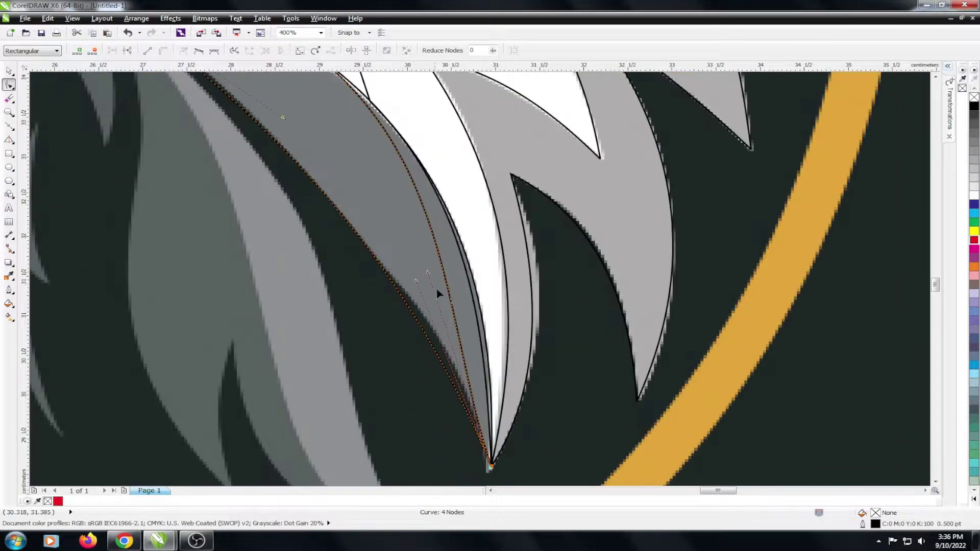
left_click_drag(430, 273, 479, 280)
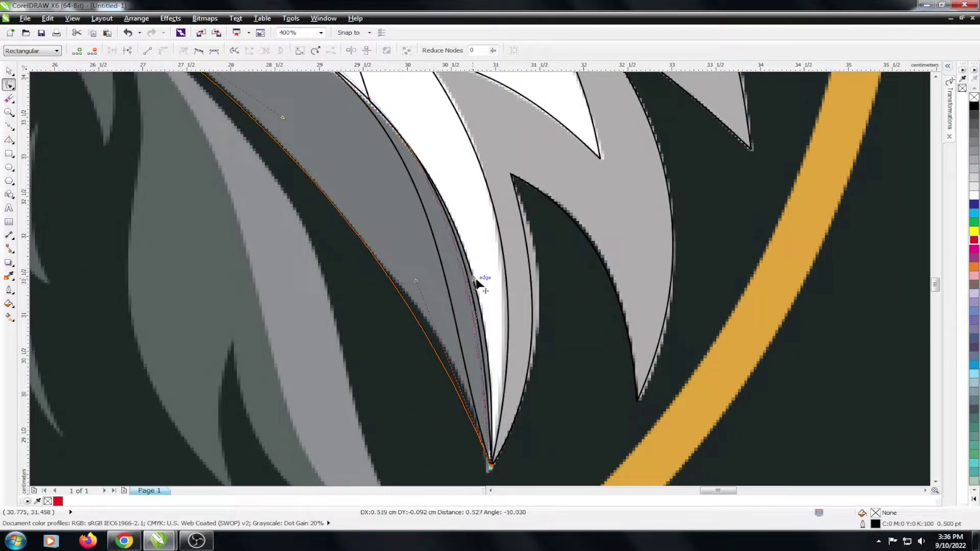
scroll(379, 109, "down", 2)
scroll(379, 109, "up", 1)
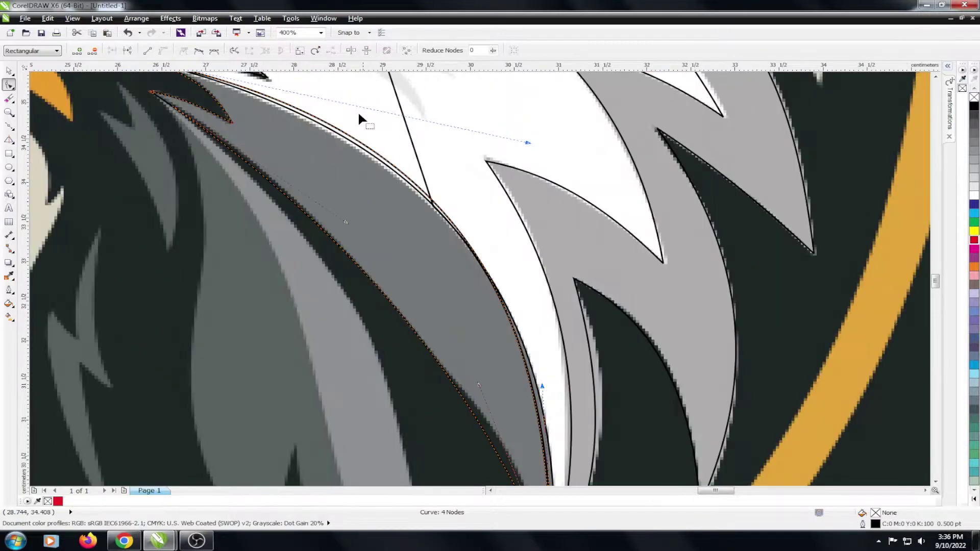
scroll(428, 192, "down", 1)
key("space")
key("Escape")
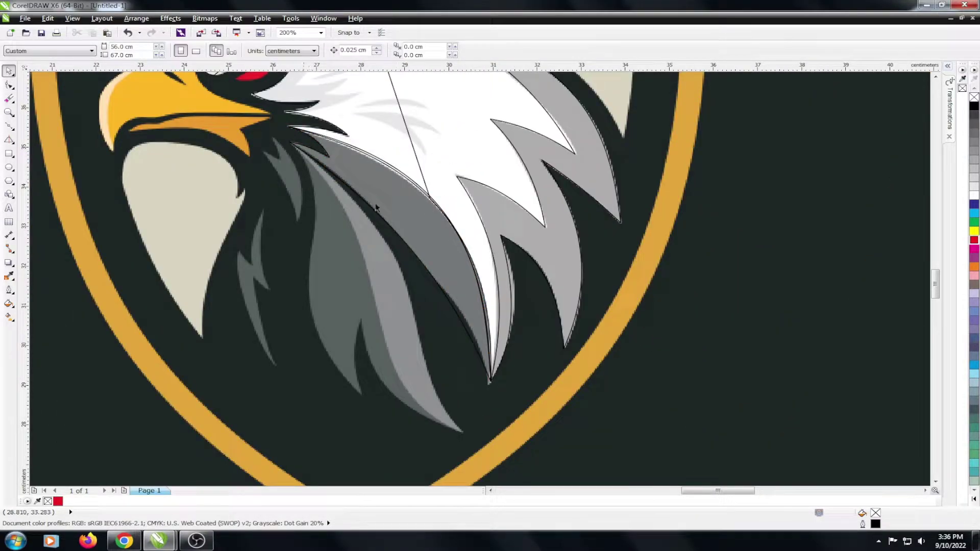
Step: Place Bezier nodes at the lighter grey feather's top, tip and side
left_click(9, 125)
scroll(340, 204, "down", 2)
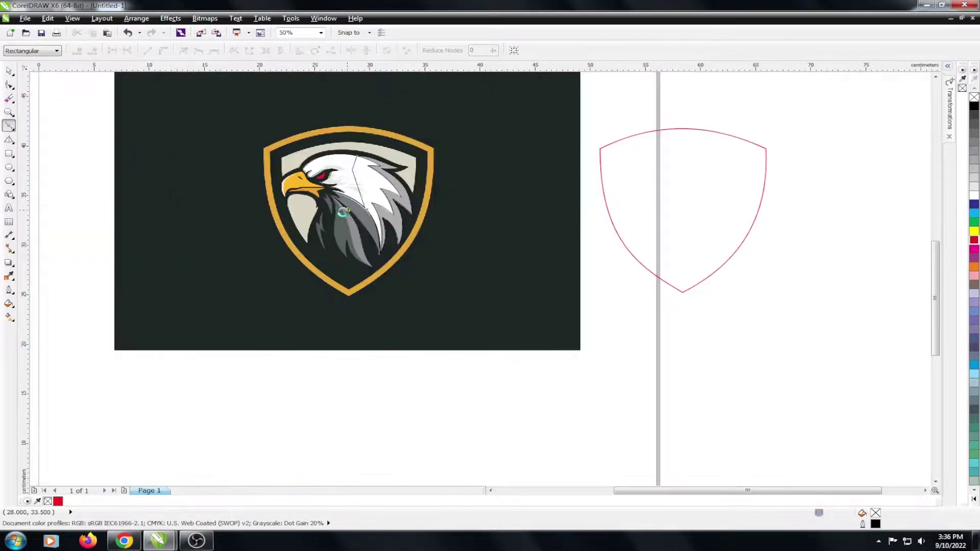
scroll(341, 203, "up", 3)
scroll(257, 176, "up", 1)
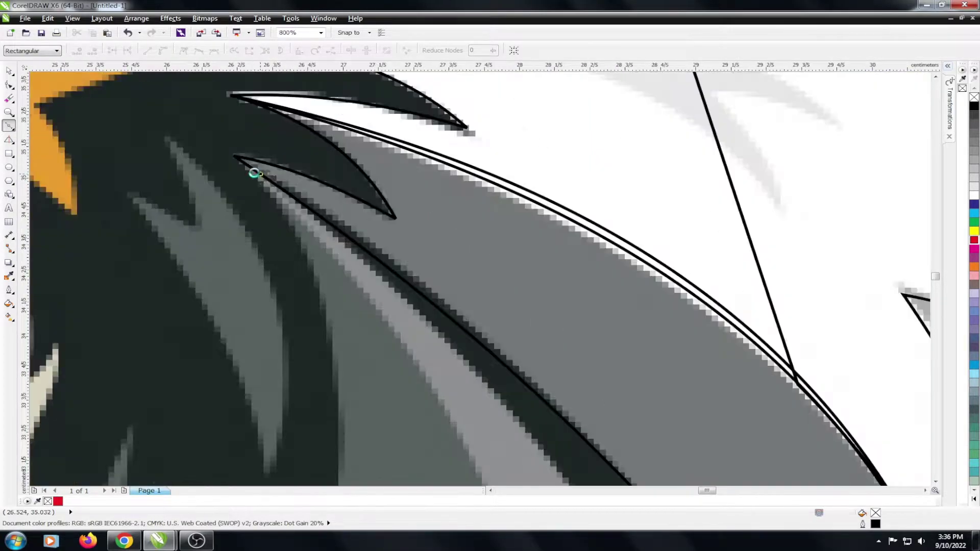
left_click(234, 156)
scroll(391, 170, "down", 2)
scroll(526, 456, "up", 2)
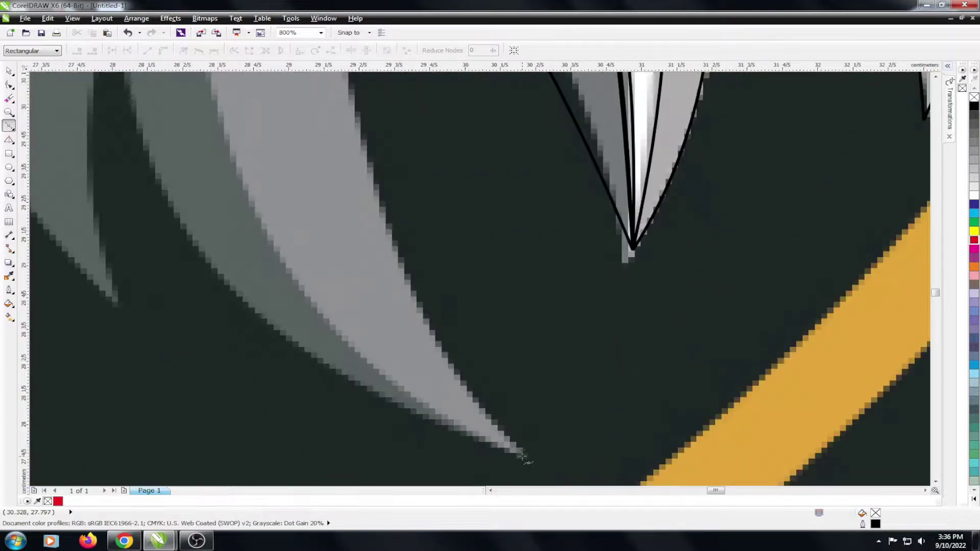
left_click(519, 451)
scroll(295, 350, "down", 2)
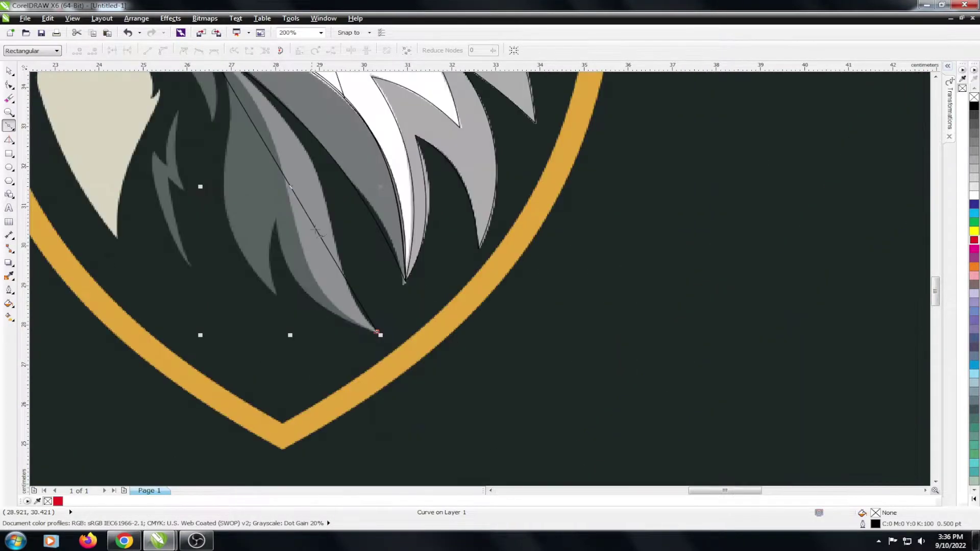
scroll(271, 178, "up", 1)
scroll(270, 179, "up", 1)
left_click(366, 410)
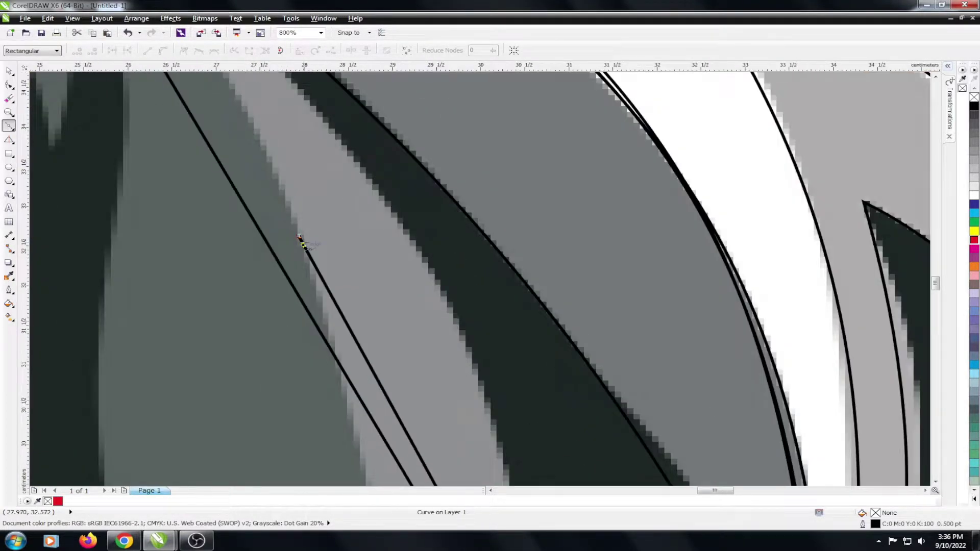
scroll(158, 324, "down", 1)
scroll(157, 323, "down", 2)
scroll(313, 236, "up", 1)
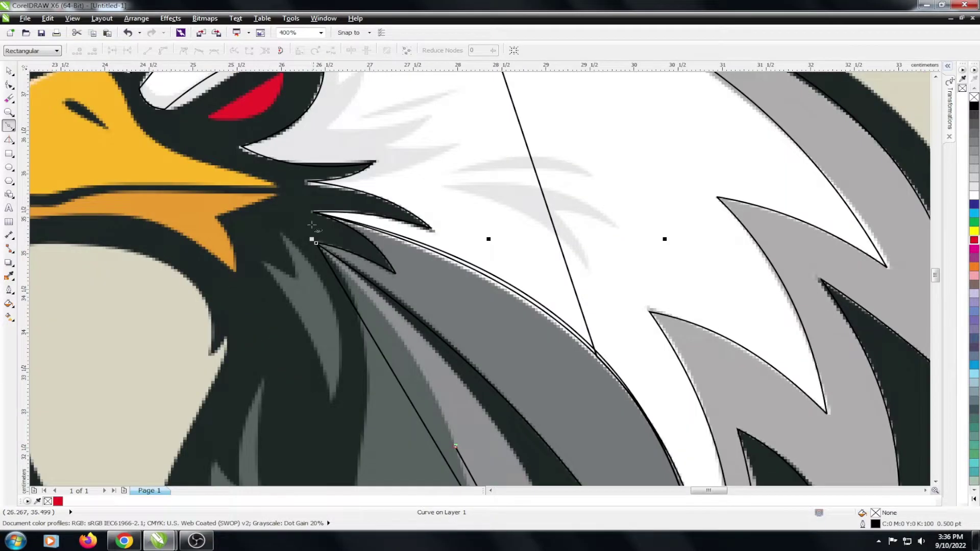
scroll(314, 236, "up", 1)
Step: Close the outline at its start node, then select it for node editing
left_click(317, 234)
scroll(317, 234, "down", 4)
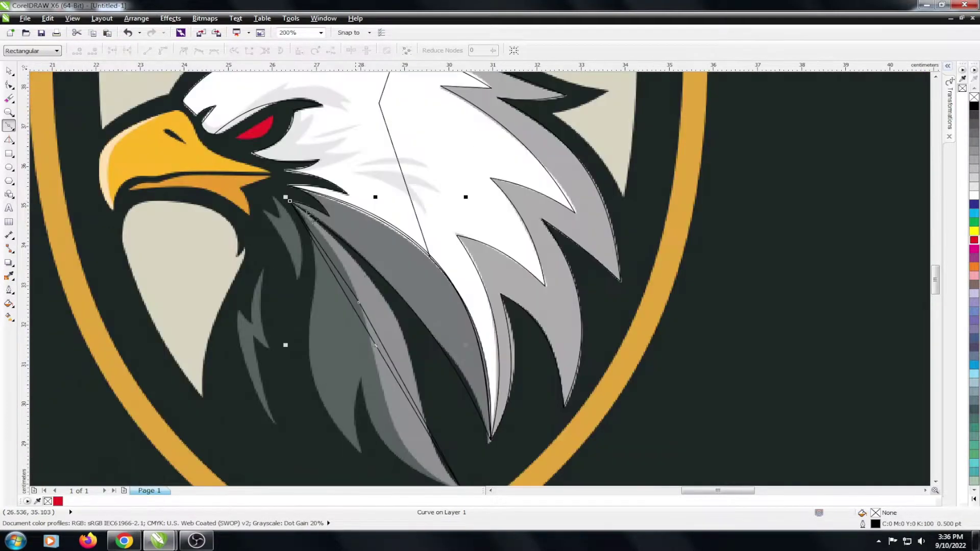
key("space")
scroll(388, 285, "up", 2)
left_click(474, 270)
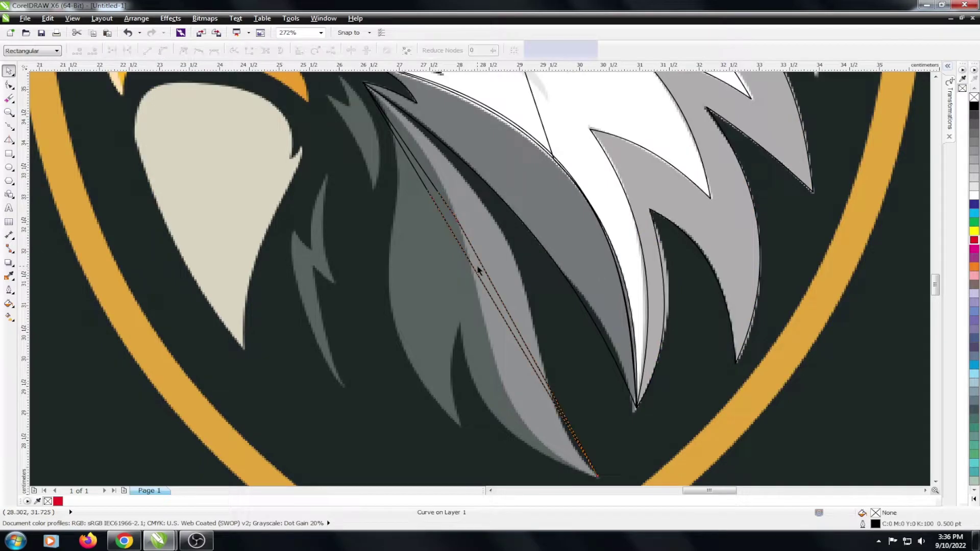
key("F10")
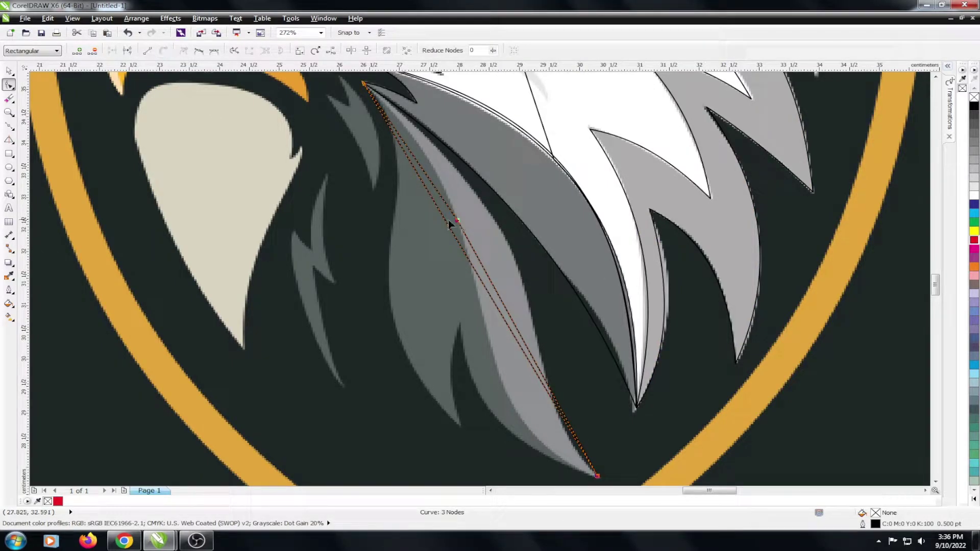
Step: Curve the lighter feather outline's right side and inner edge to follow the feather
left_click(461, 234)
left_click_drag(458, 242, 503, 237)
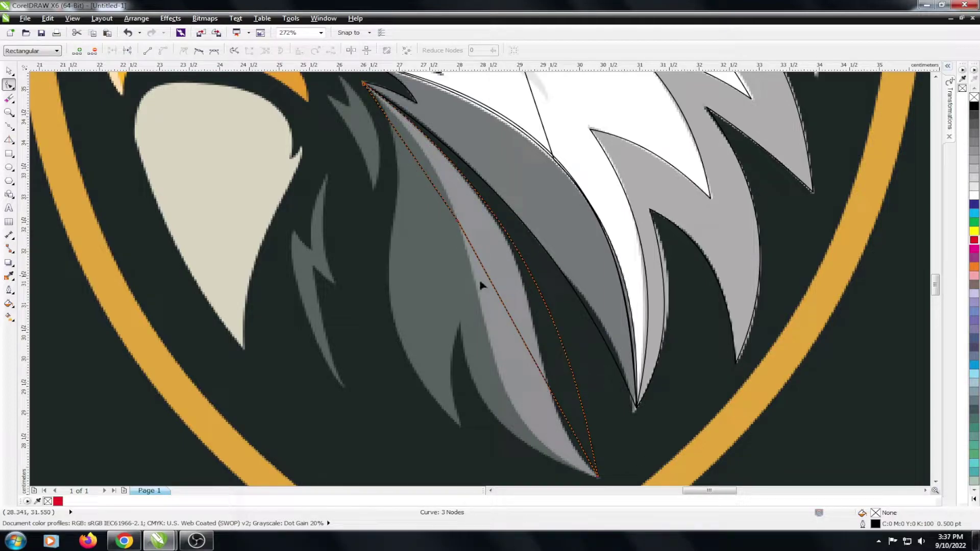
mouse_move(504, 322)
left_mouse_down()
mouse_move(504, 394)
mouse_move(513, 400)
left_mouse_up()
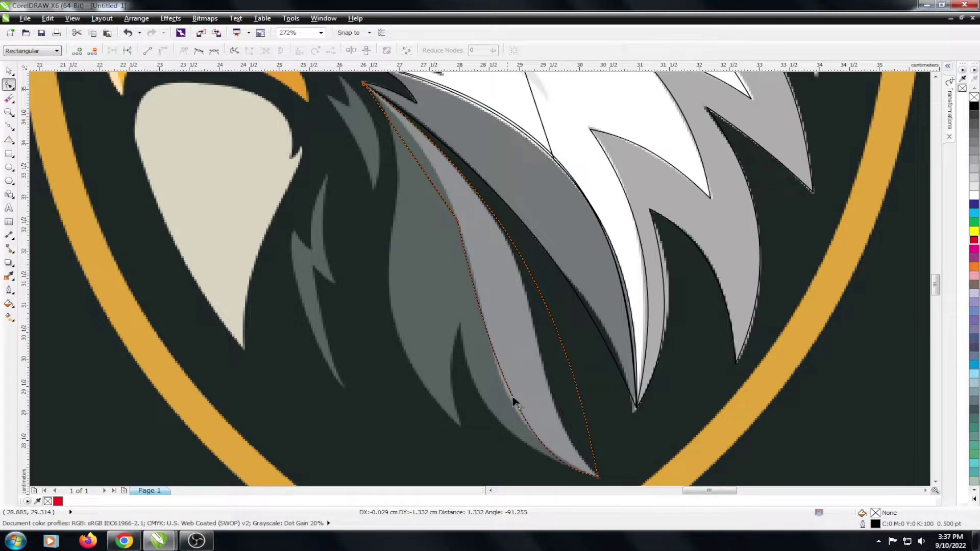
scroll(428, 125, "up", 2)
scroll(420, 121, "up", 5)
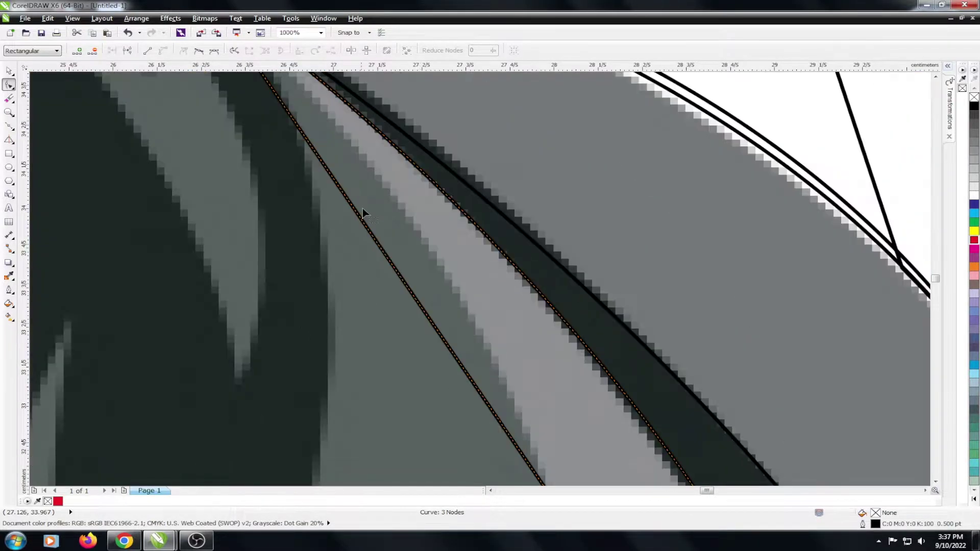
mouse_move(364, 214)
left_mouse_down()
mouse_move(366, 226)
mouse_move(409, 213)
left_mouse_up()
scroll(347, 144, "down", 2)
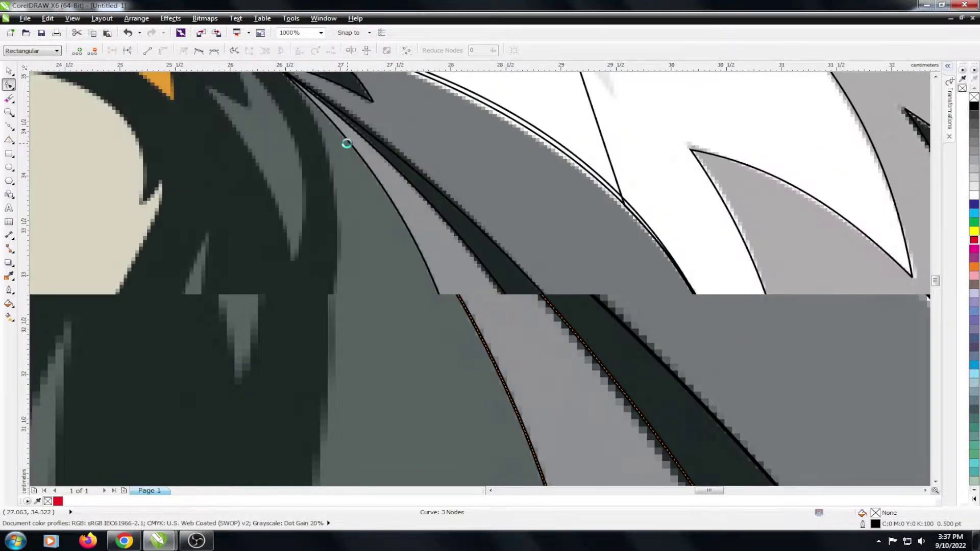
scroll(347, 144, "down", 5)
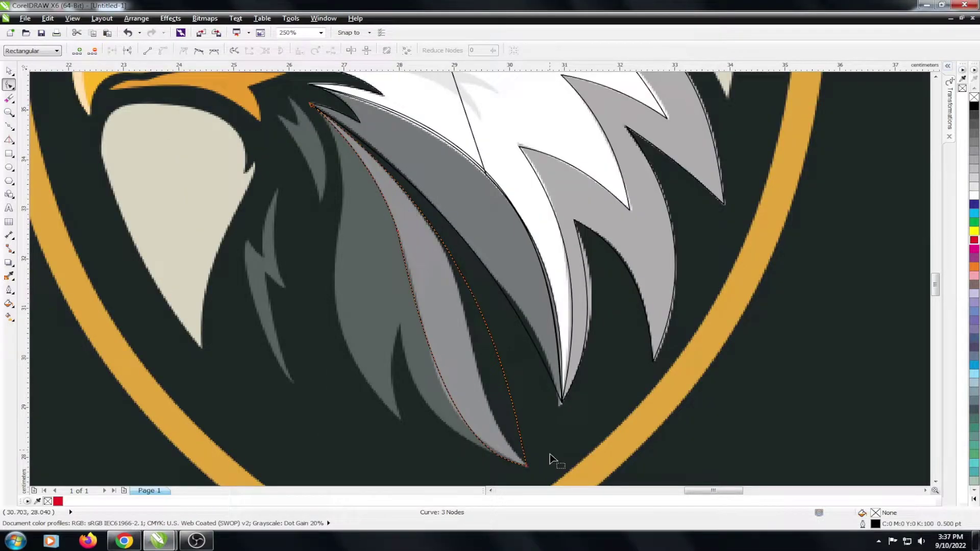
Step: Adjust the bottom tip node and refine the curves near the feather tip
left_click(525, 465)
left_click_drag(503, 338, 460, 391)
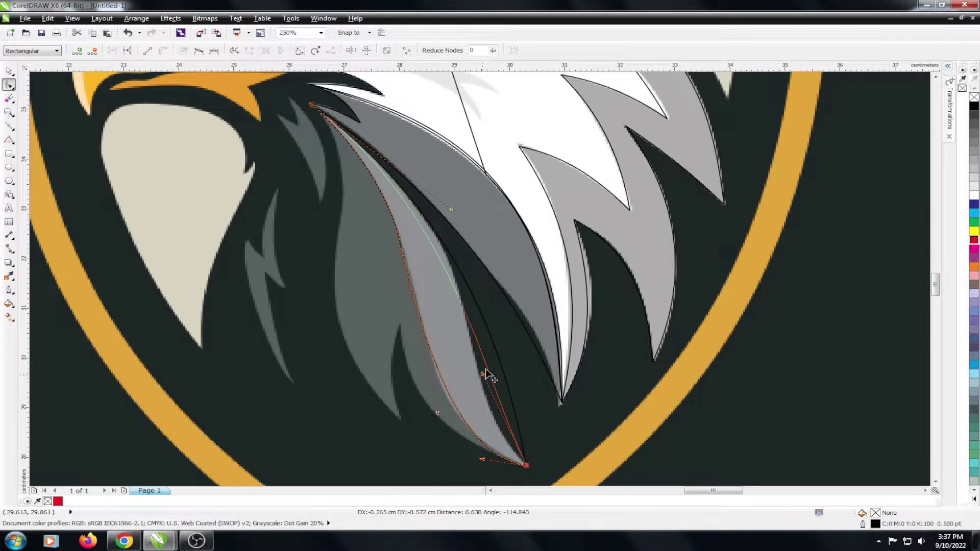
left_click_drag(450, 213, 490, 212)
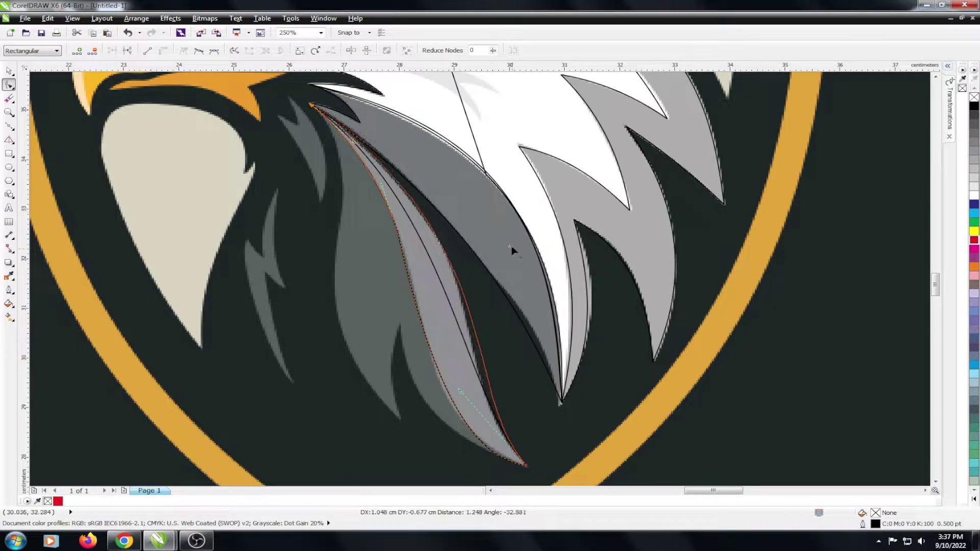
key("F3")
scroll(487, 337, "up", 1)
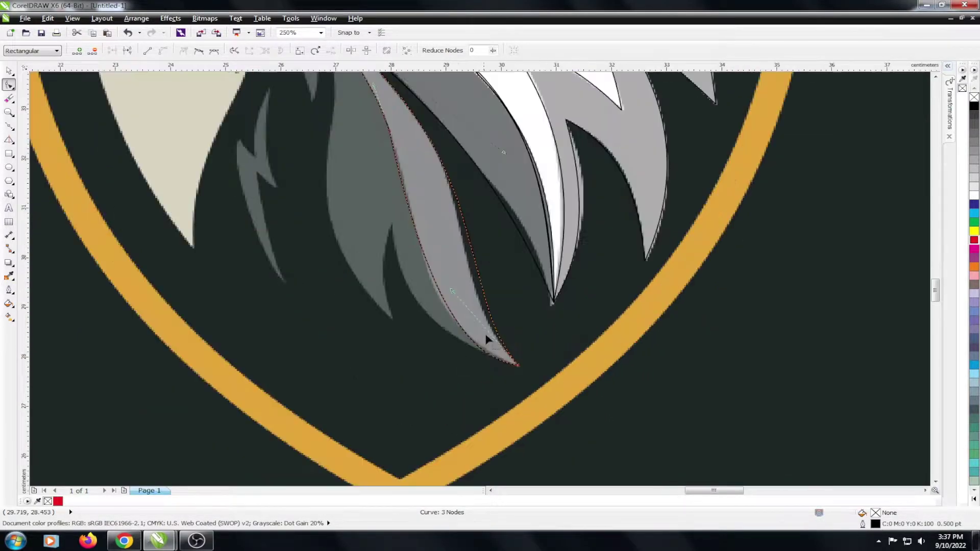
left_click_drag(484, 347, 460, 285)
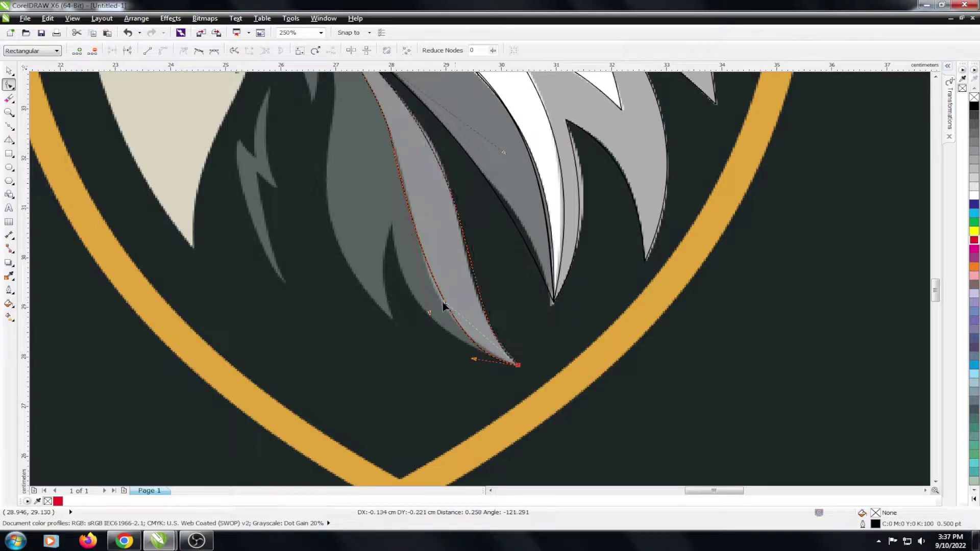
scroll(459, 286, "down", 1)
key("space")
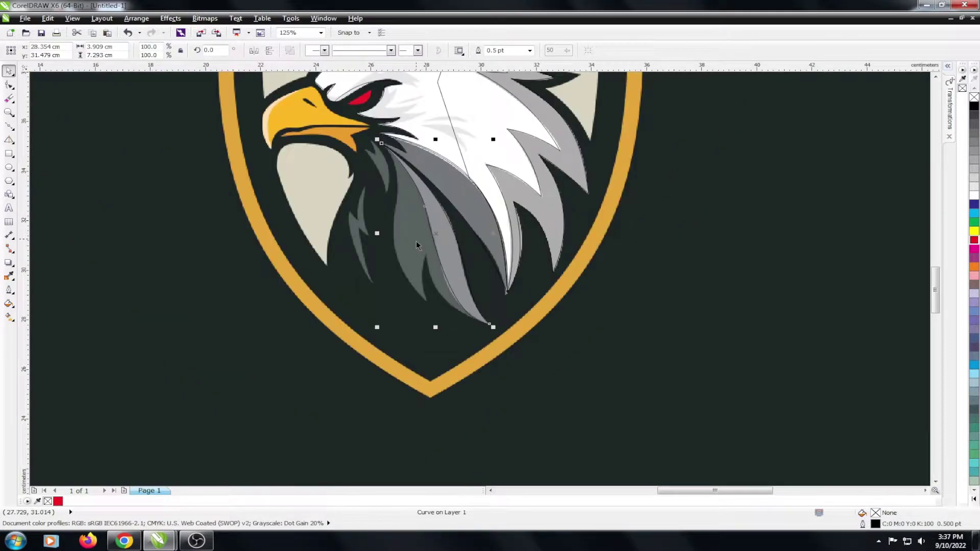
scroll(415, 241, "up", 1)
Step: Choose a curve-drawing tool from the curve tools flyout
left_click(9, 126)
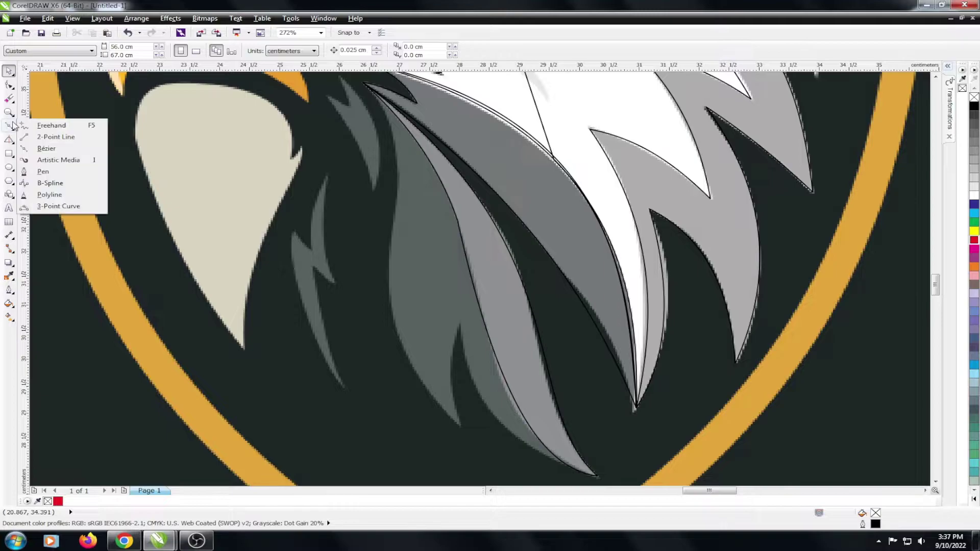
left_click(42, 137)
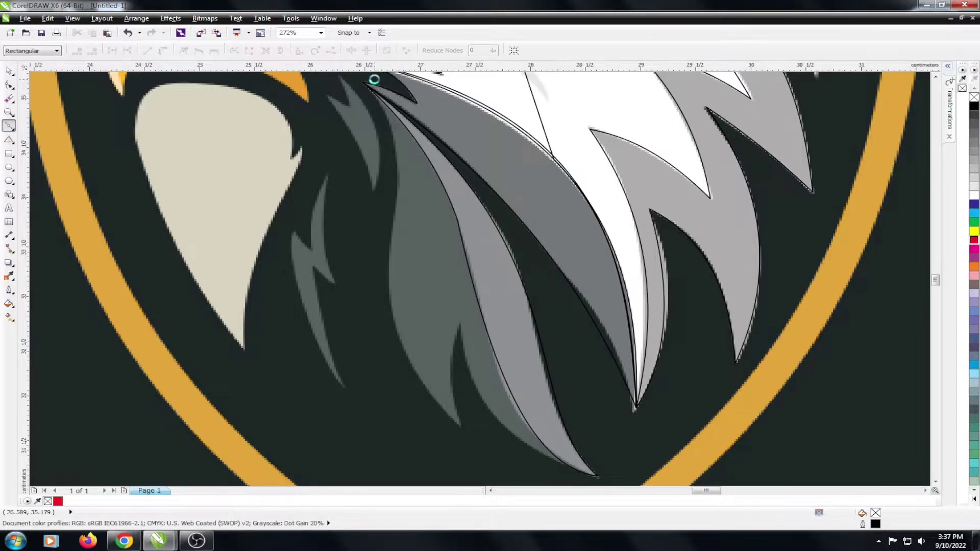
scroll(376, 79, "up", 3)
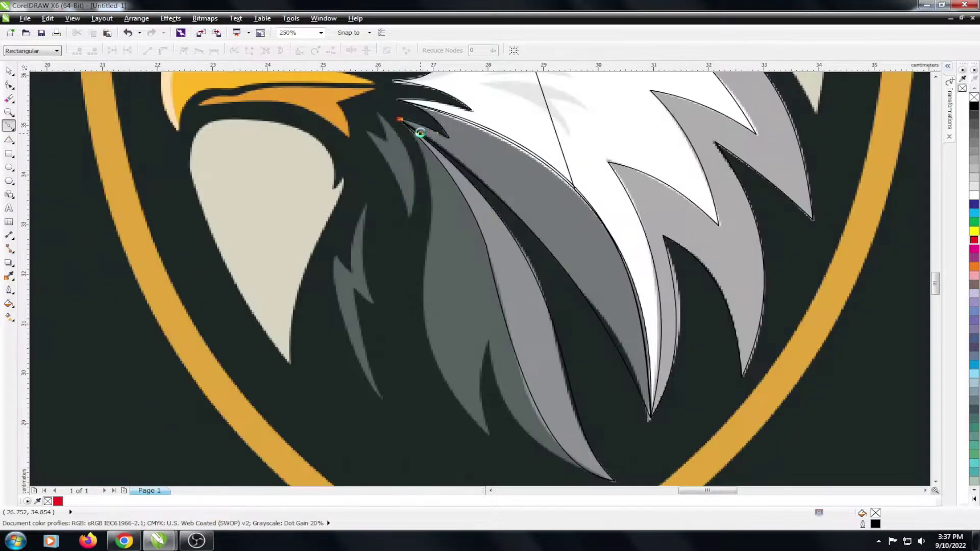
scroll(341, 91, "down", 3)
scroll(400, 119, "down", 2)
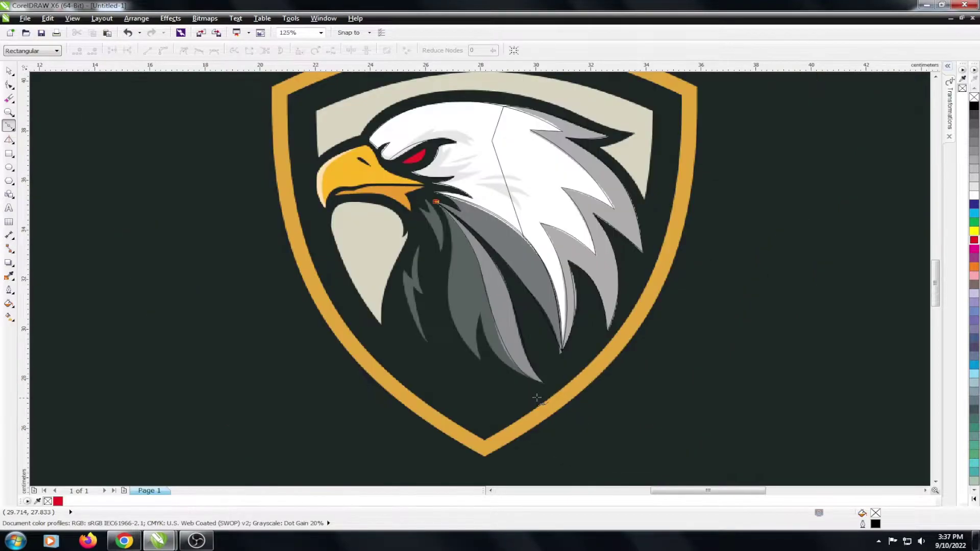
scroll(518, 403, "up", 4)
Step: Trace the darker neck feather with straight nodes, close the outline, and start node editing
left_click(518, 408)
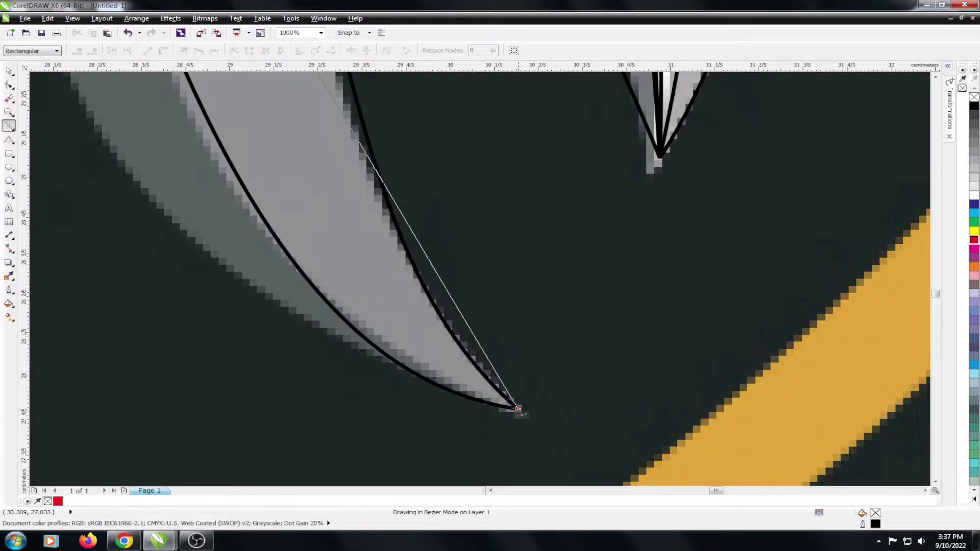
scroll(517, 409, "down", 3)
scroll(427, 244, "up", 3)
left_click(416, 250)
scroll(416, 250, "down", 1)
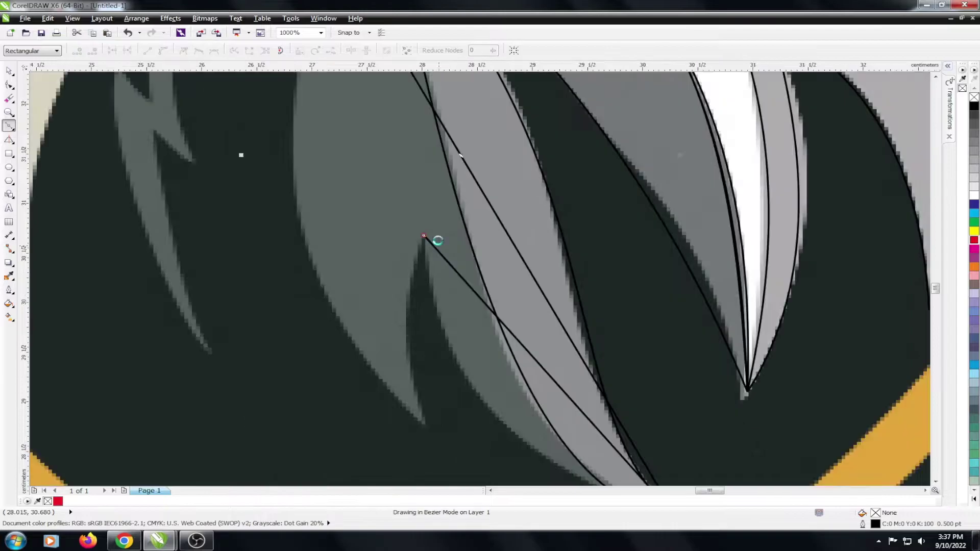
left_click(427, 422)
scroll(427, 422, "down", 2)
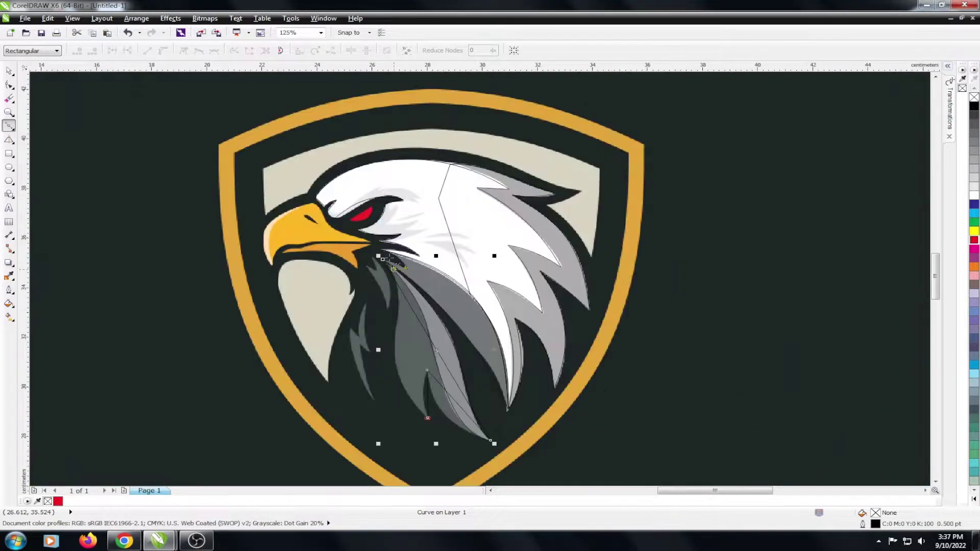
scroll(388, 263, "up", 3)
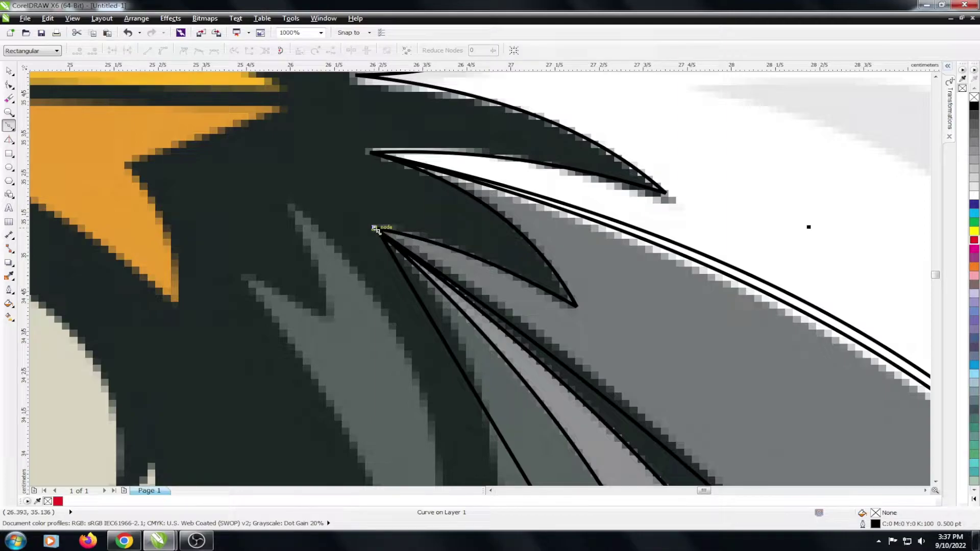
left_click(376, 229)
scroll(376, 229, "down", 2)
key("space")
key("F10")
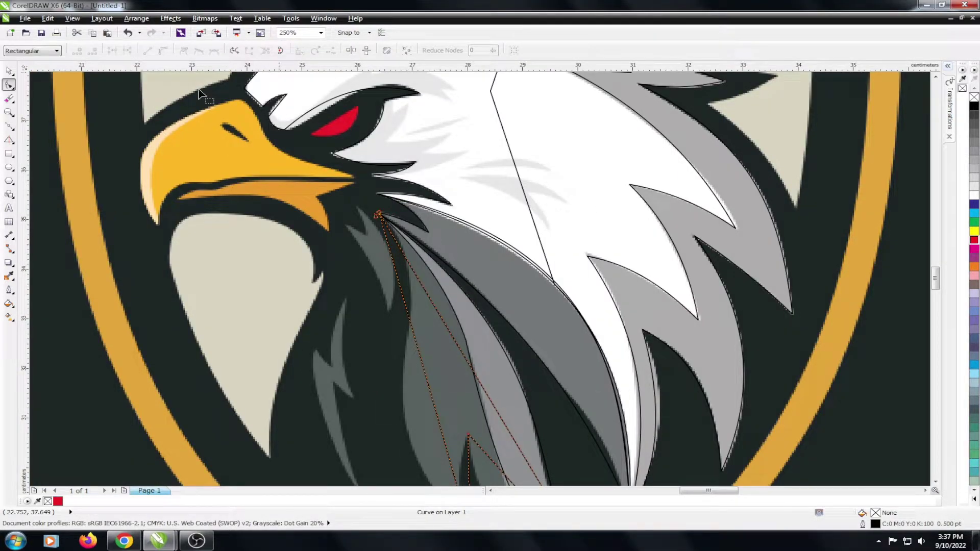
Step: Bend the neck feather outline's lower and long left edges along the feather
key("ctrl+a")
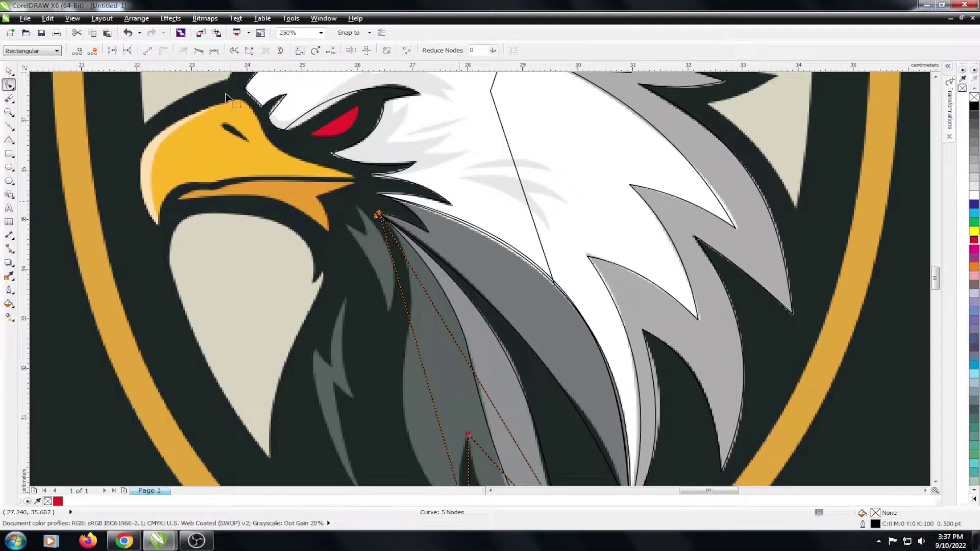
scroll(226, 97, "down", 5)
scroll(487, 264, "up", 5)
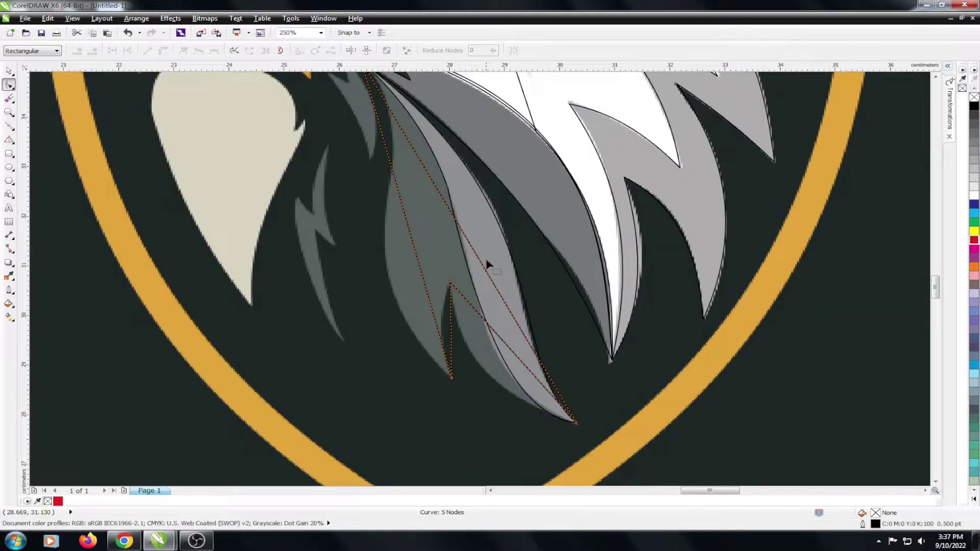
left_click_drag(450, 325, 445, 327)
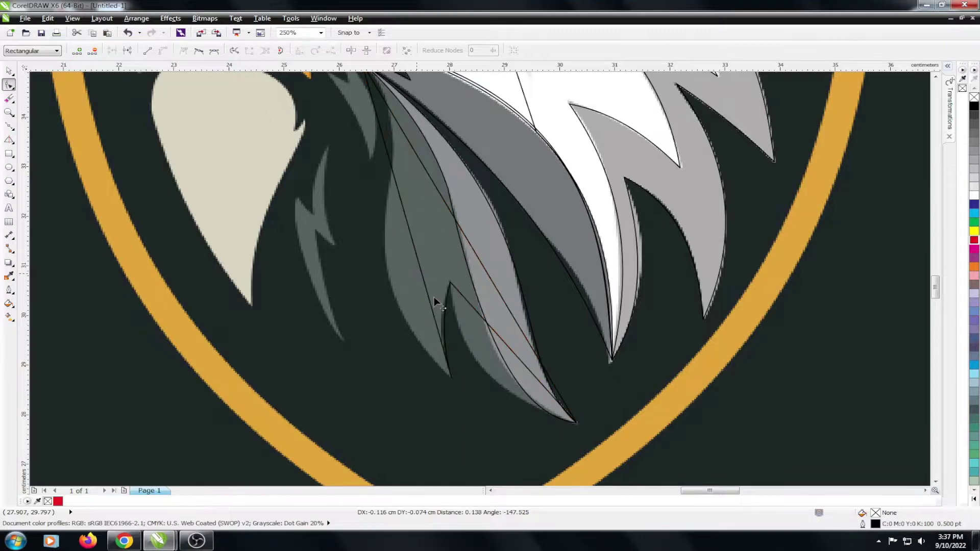
left_click_drag(410, 226, 388, 269)
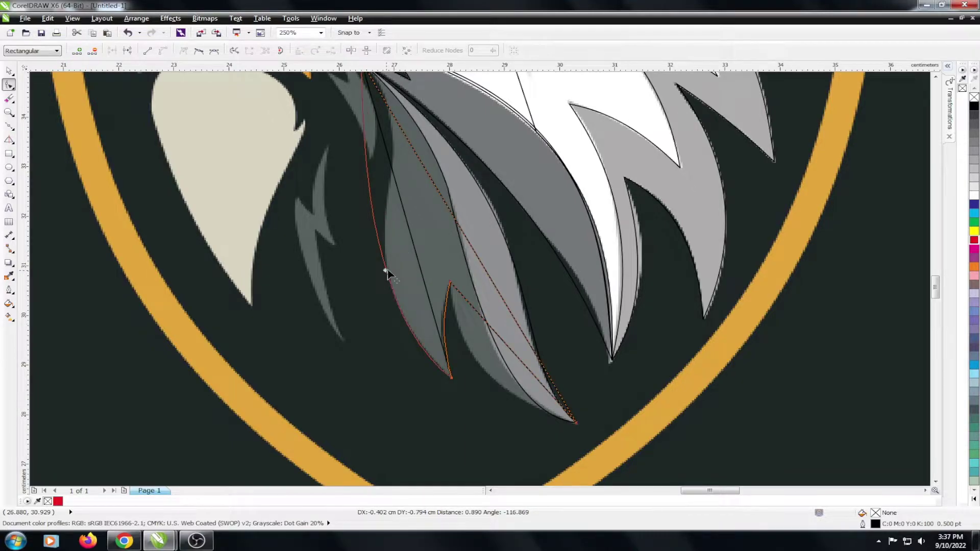
scroll(449, 303, "down", 1)
mouse_move(450, 304)
left_mouse_down()
mouse_move(490, 306)
mouse_move(462, 314)
left_mouse_up()
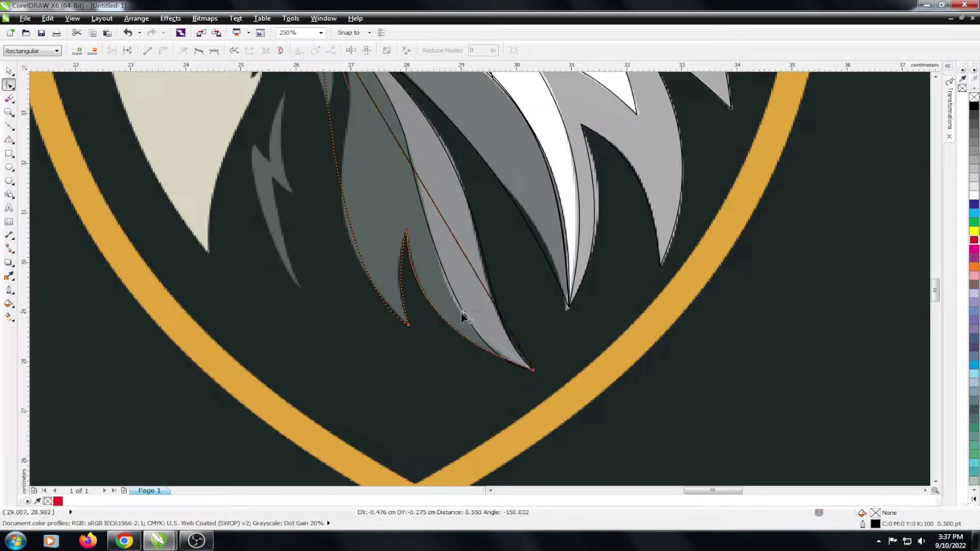
scroll(460, 313, "down", 2)
scroll(400, 196, "up", 3)
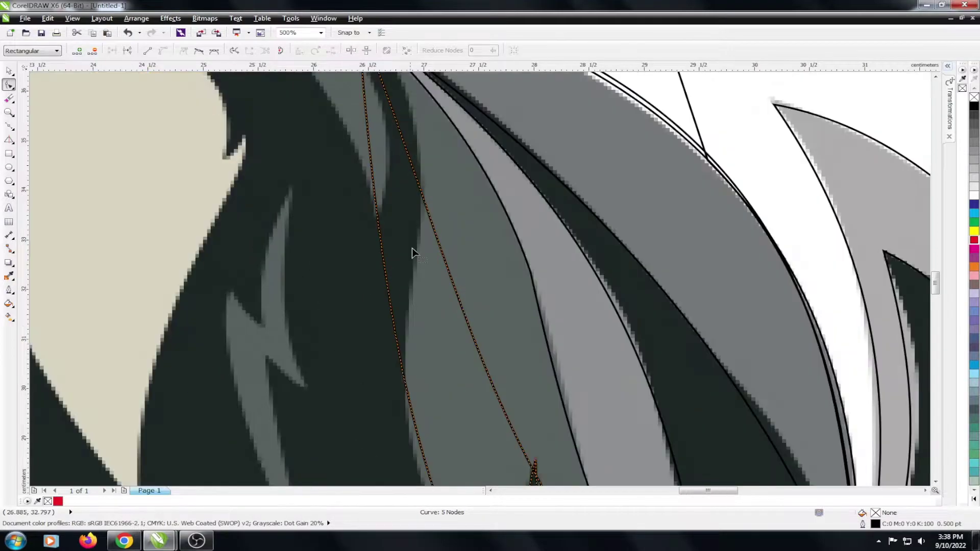
scroll(412, 248, "down", 1)
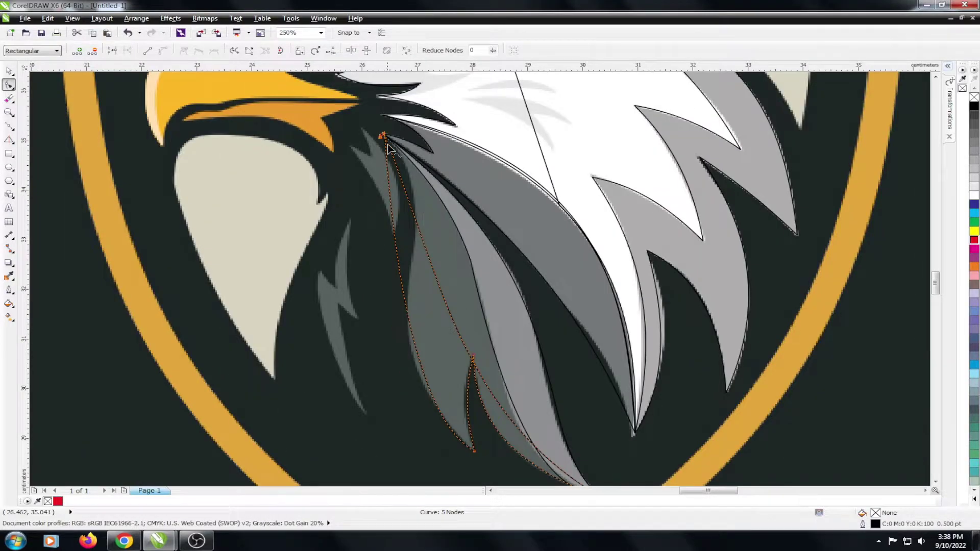
scroll(378, 162, "up", 6)
Step: Adjust the top node at the feather root and refine the left-edge curves
left_click_drag(378, 158, 364, 130)
left_click(365, 170)
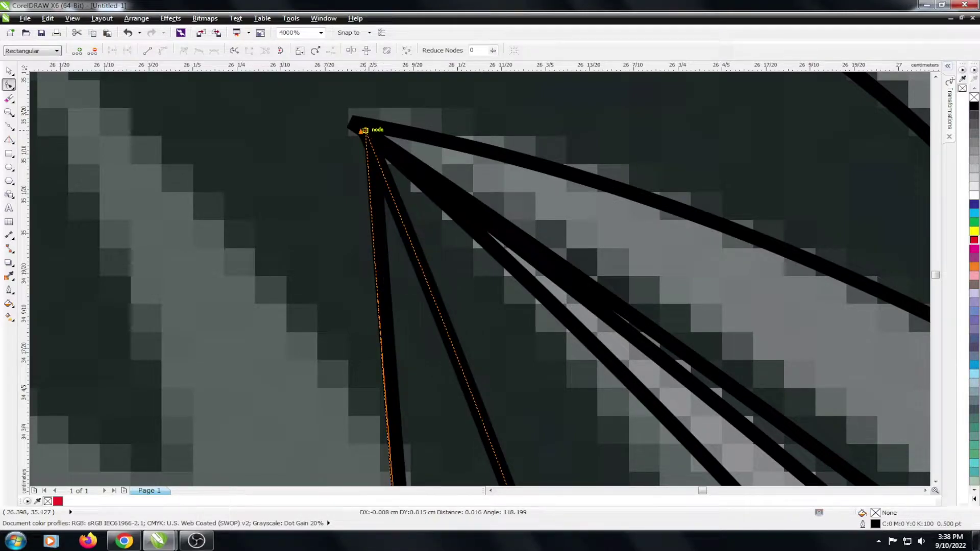
scroll(364, 130, "down", 5)
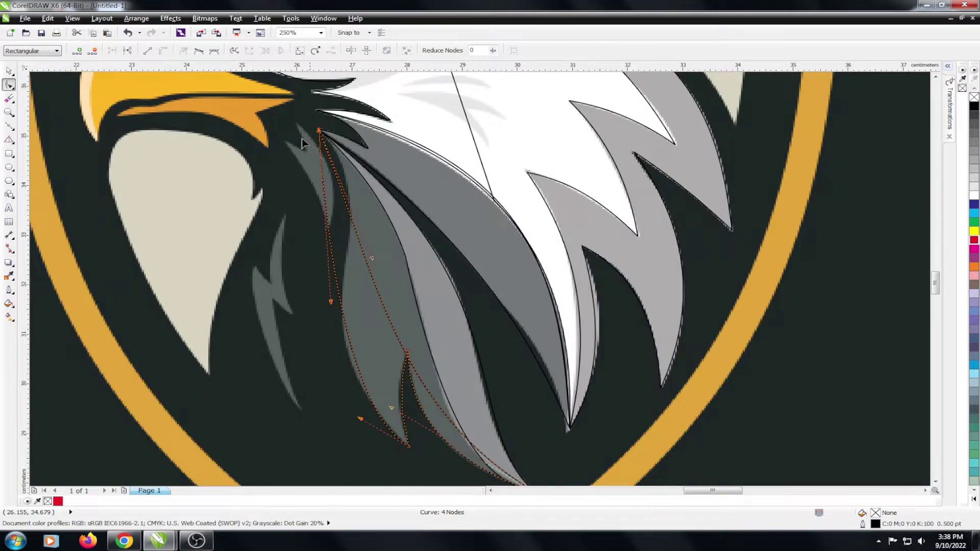
left_click_drag(372, 258, 459, 236)
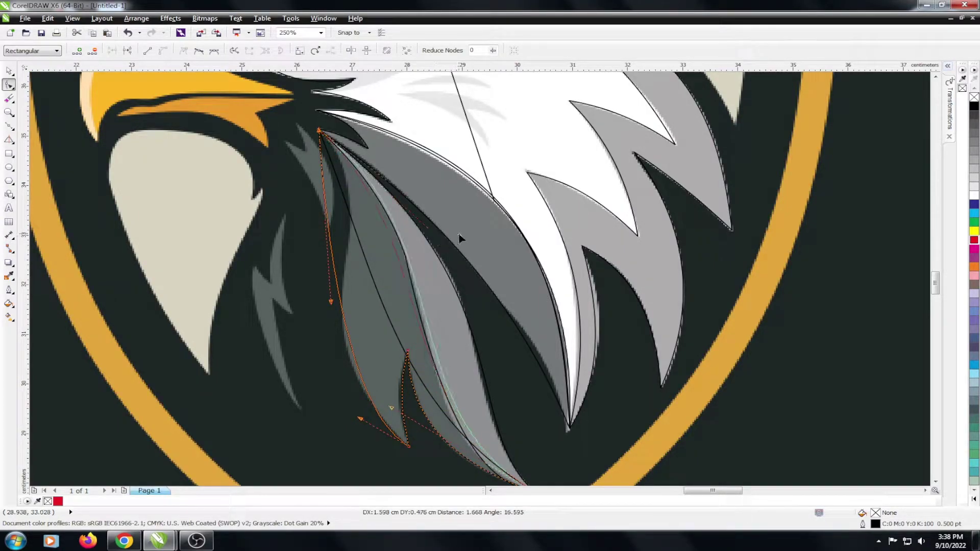
scroll(432, 275, "down", 5)
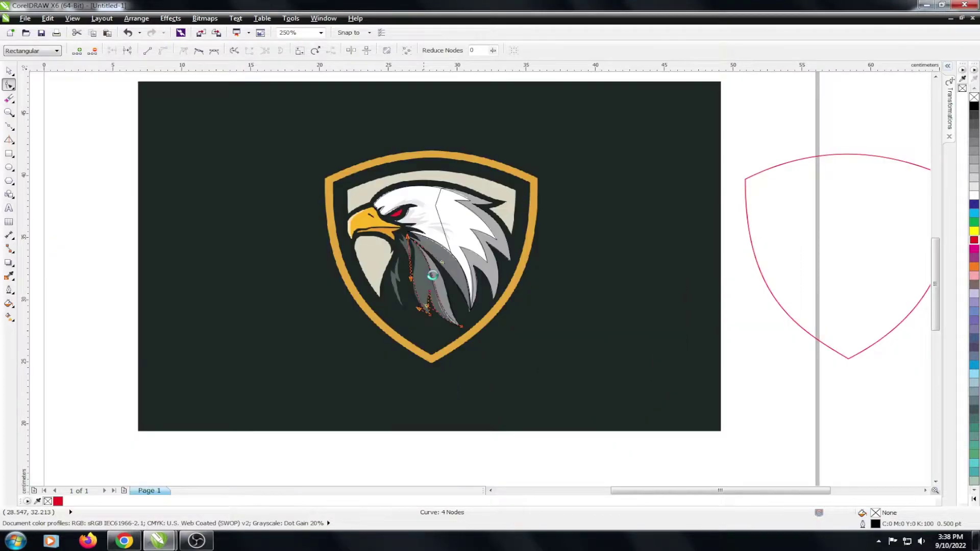
scroll(378, 214, "up", 4)
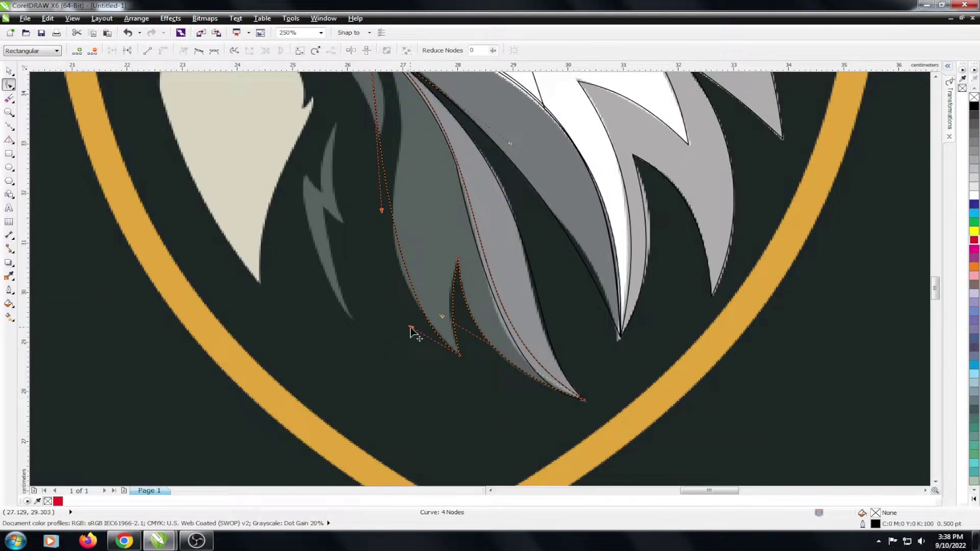
mouse_move(411, 329)
left_mouse_down()
mouse_move(413, 180)
mouse_move(434, 117)
left_mouse_up()
left_click_drag(395, 334, 330, 273)
scroll(390, 213, "down", 3)
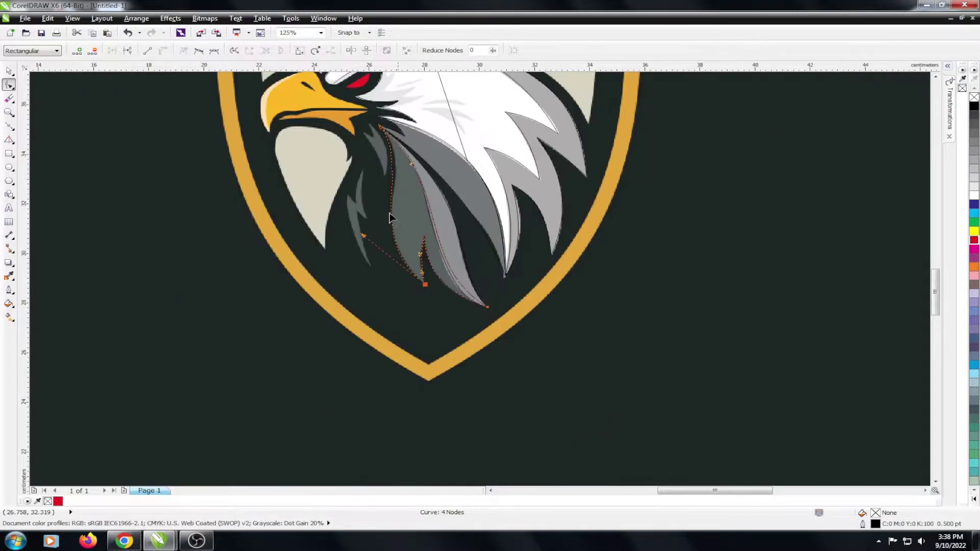
scroll(413, 163, "up", 3)
left_click(427, 202)
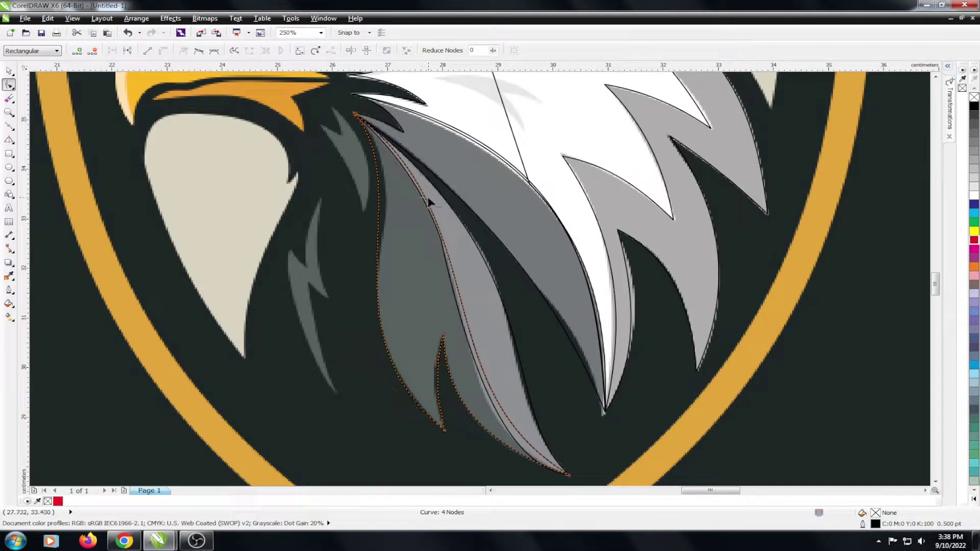
left_click(419, 193)
Step: Deselect the finished feather outline and zoom in on the small feather beside the neck
key("space")
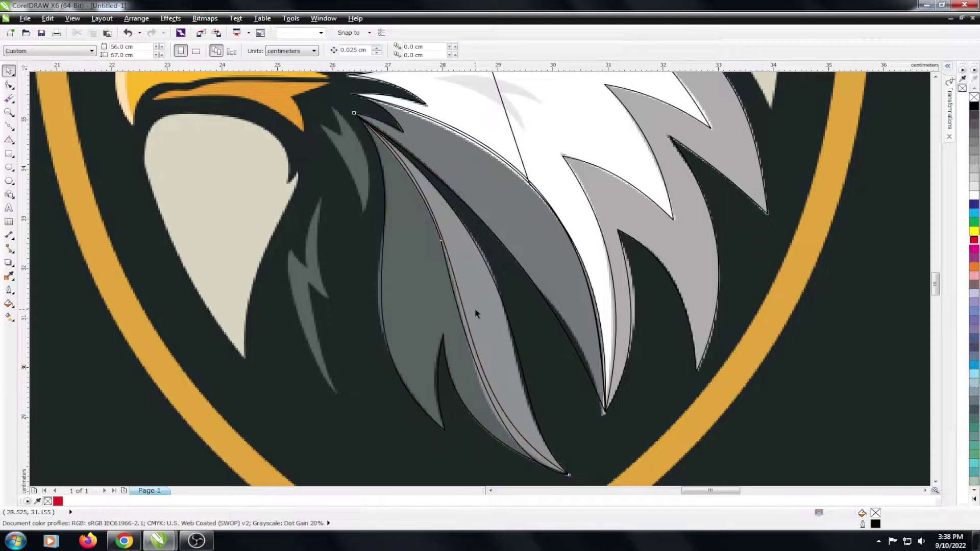
key("Escape")
scroll(352, 315, "down", 5)
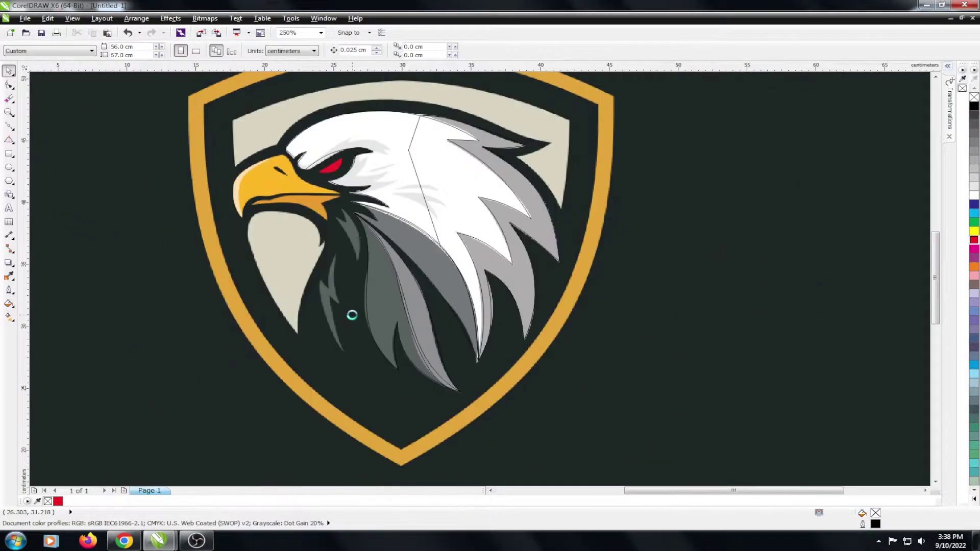
scroll(352, 315, "down", 3)
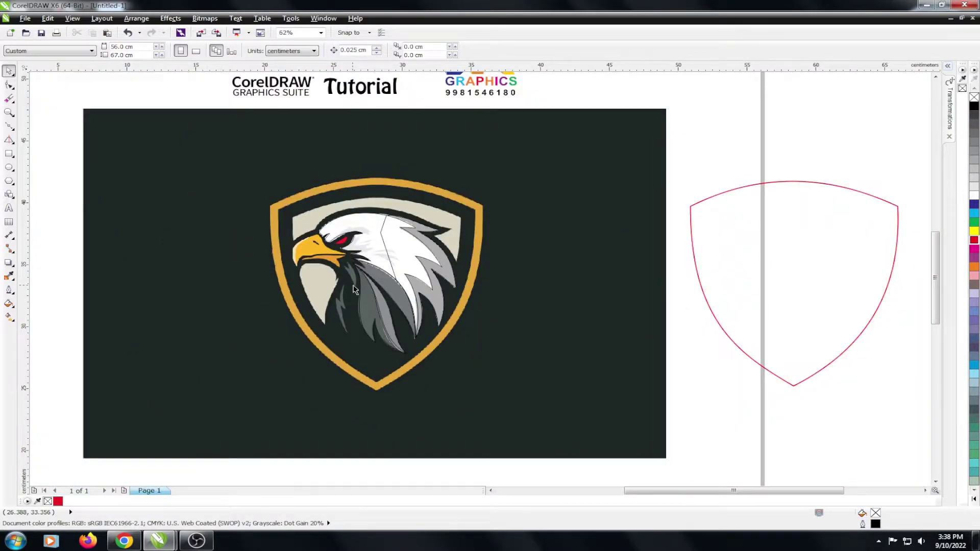
scroll(354, 290, "up", 5)
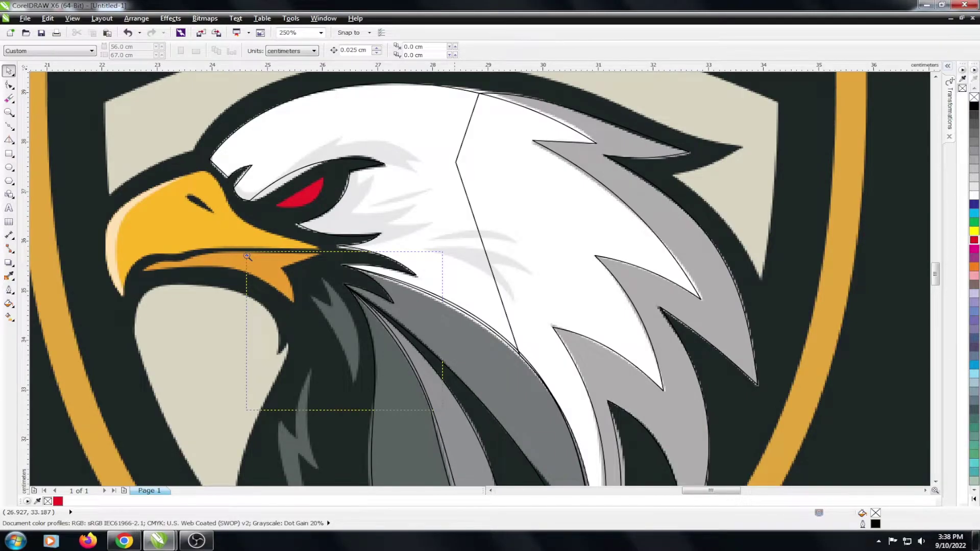
left_click_drag(442, 410, 248, 256)
Step: Trace the small zigzag feather spike with a closed straight outline and select its nodes
left_click(9, 126)
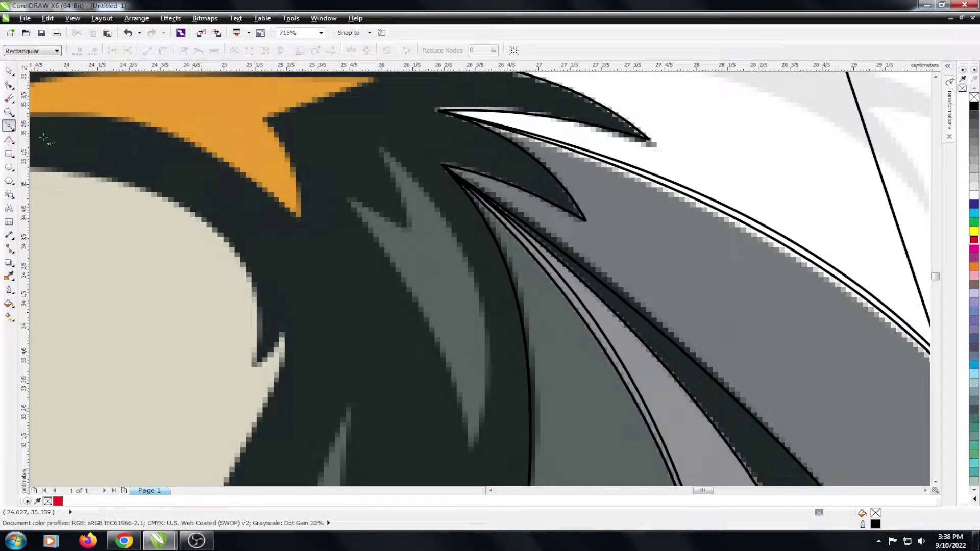
left_click(381, 148)
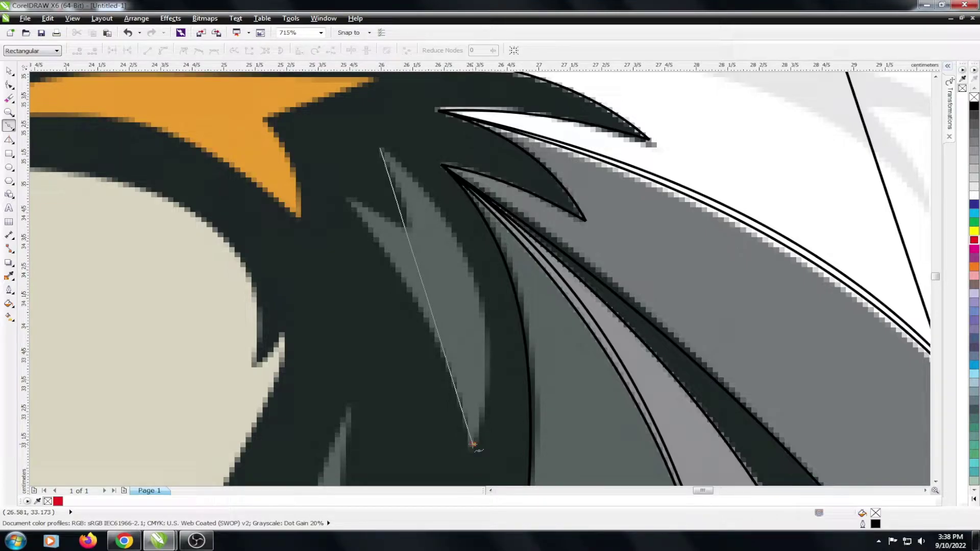
left_click(473, 444)
left_click(342, 199)
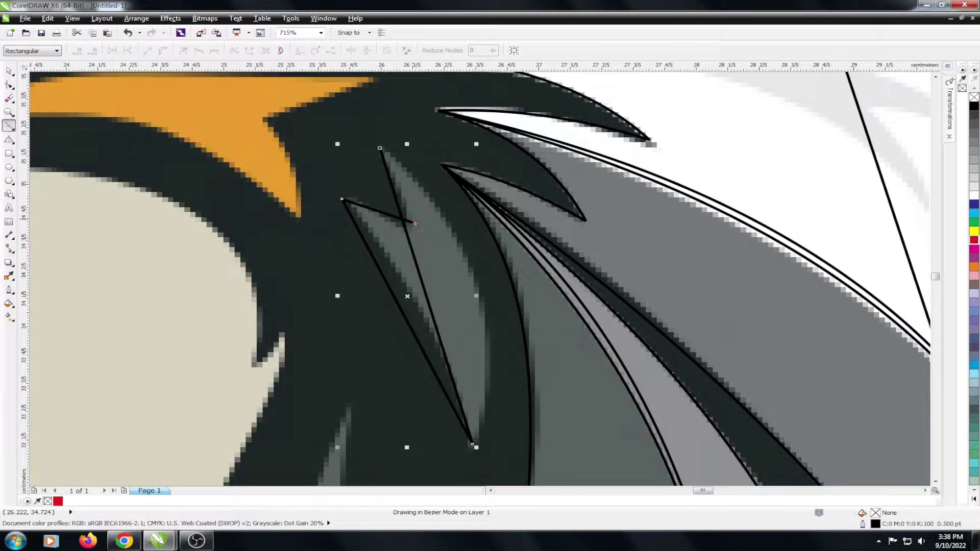
scroll(378, 146, "up", 2)
left_click(374, 142)
scroll(373, 145, "down", 1)
key("F10")
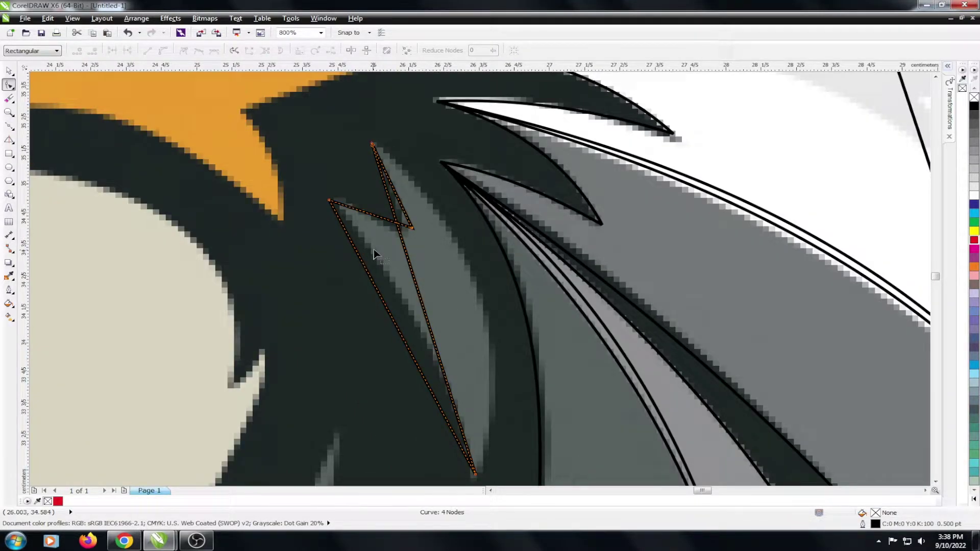
key("ctrl+a")
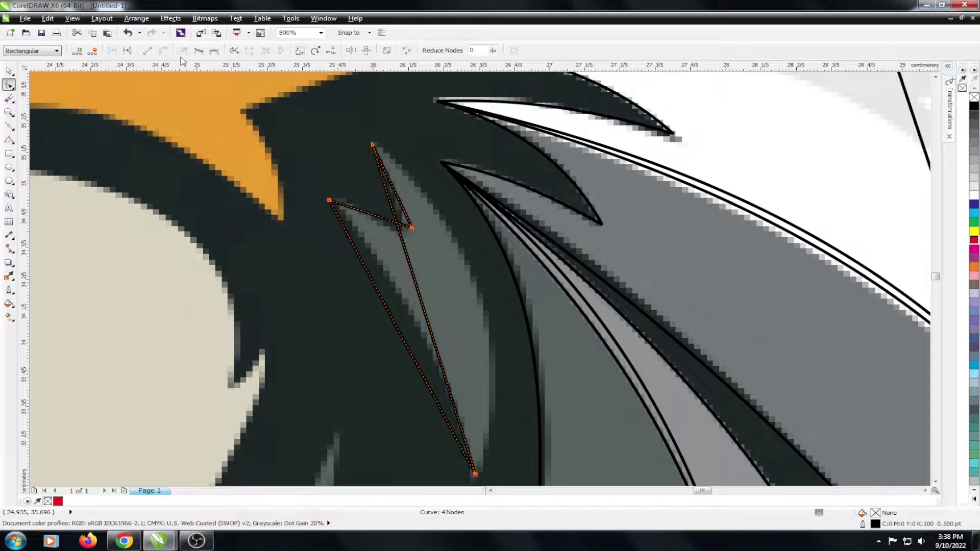
Step: Curve the spike's right and left edges and fine-tune its inner zigzag nodes
left_click(410, 279)
left_click_drag(408, 276, 470, 268)
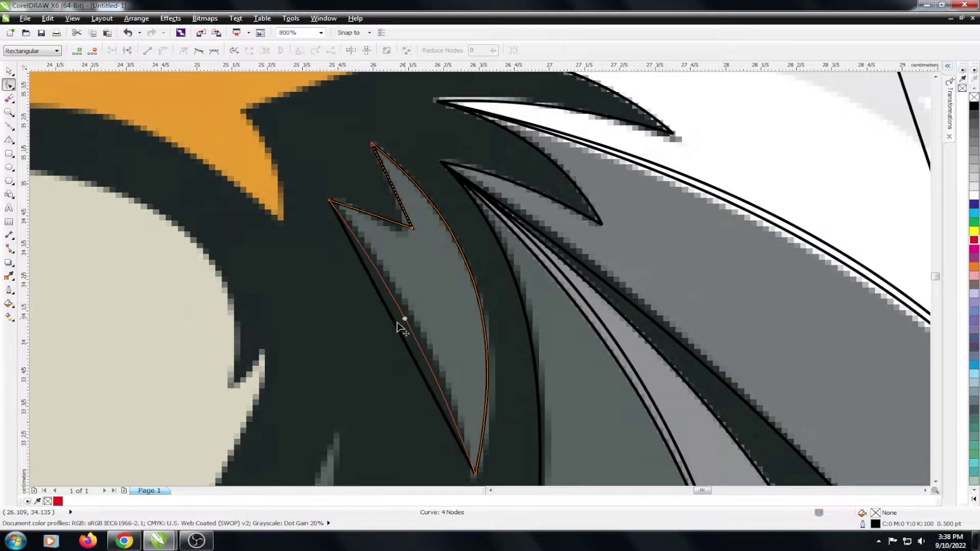
left_click_drag(399, 327, 408, 322)
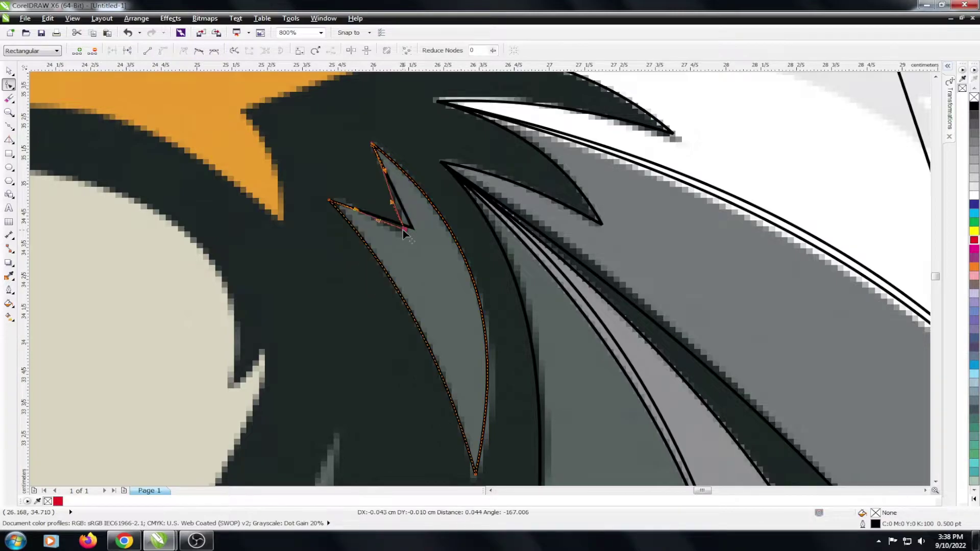
left_click_drag(412, 227, 404, 233)
left_click_drag(391, 196, 391, 197)
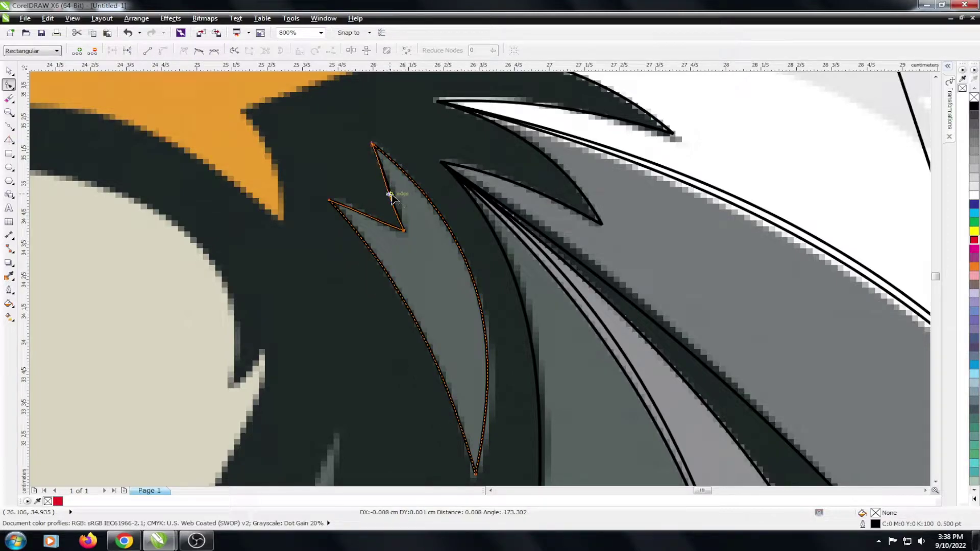
key("space")
scroll(391, 196, "down", 3)
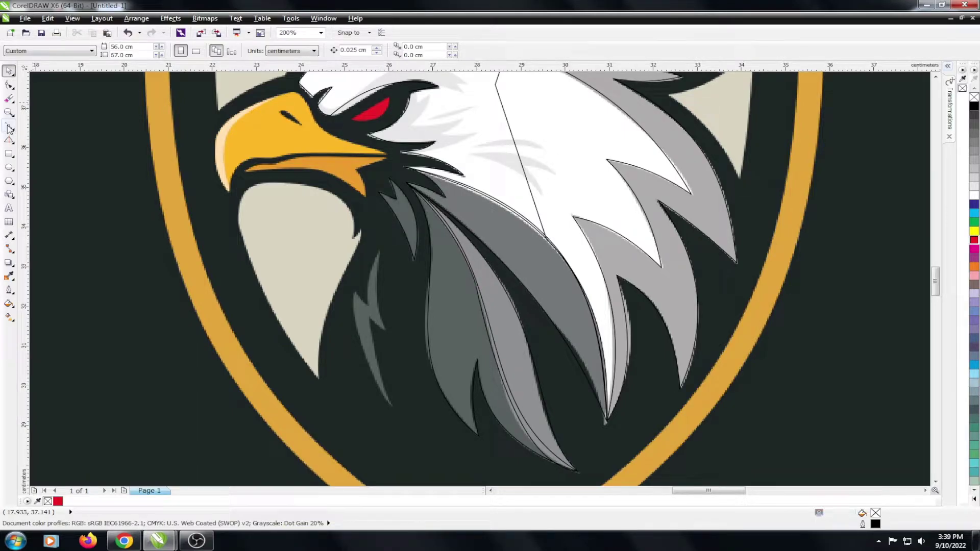
Step: Trace corner points around the small lightning-shaped grey feather with the Bezier tool
left_click(9, 126)
scroll(394, 176, "up", 1)
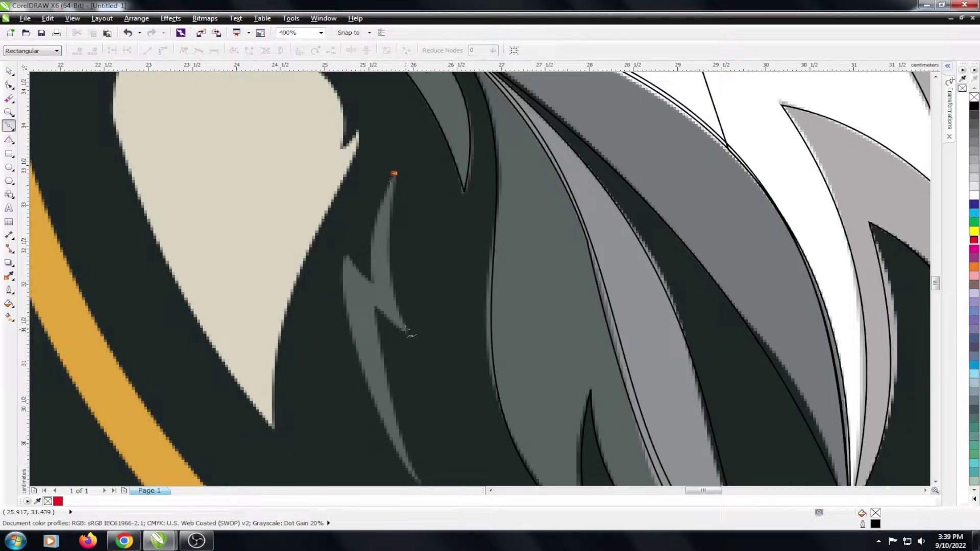
left_click(406, 329)
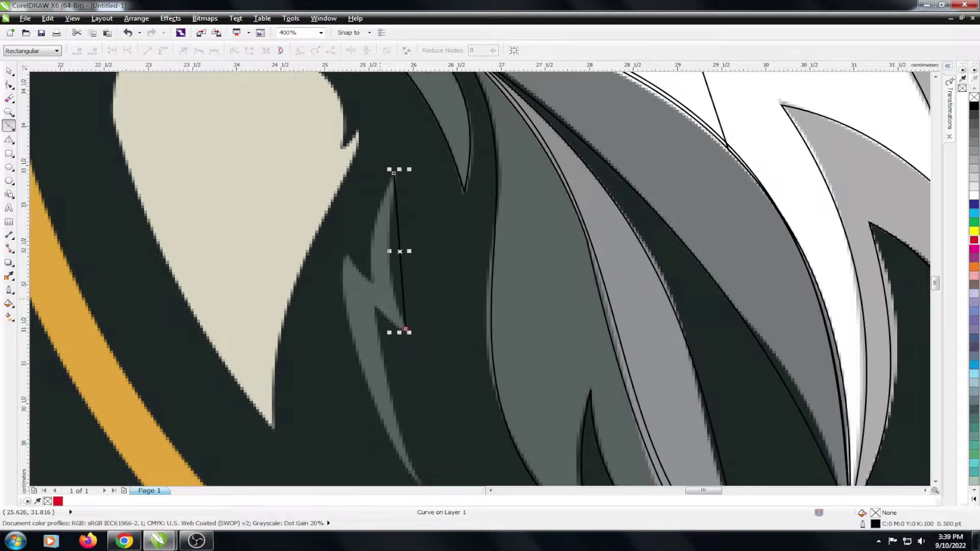
left_click(376, 307)
scroll(405, 329, "up", 2)
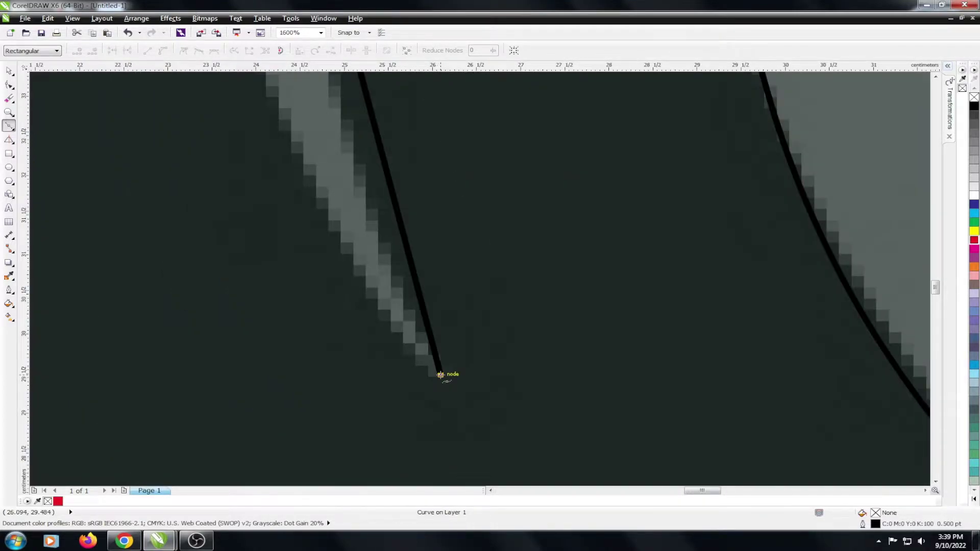
scroll(440, 374, "down", 1)
left_click(372, 149)
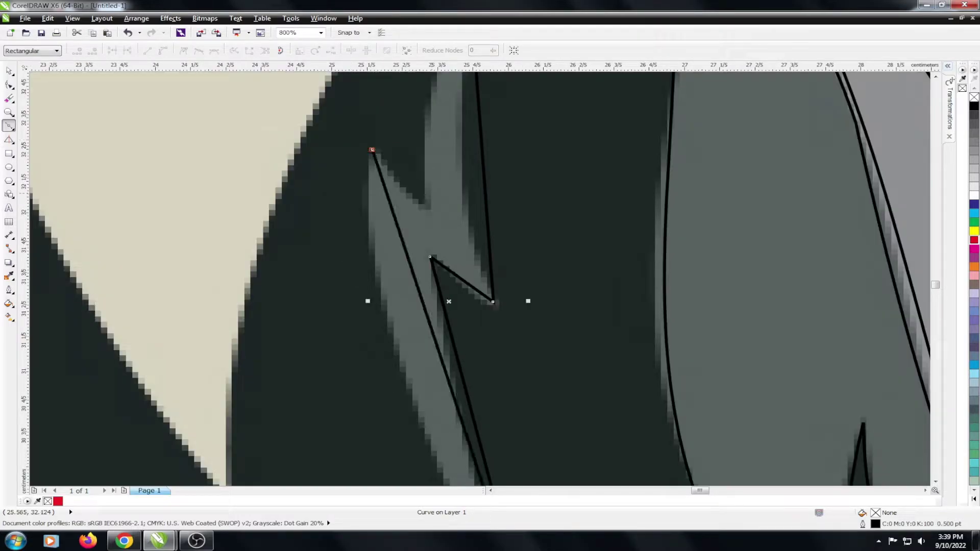
left_click(430, 195)
scroll(430, 195, "down", 1)
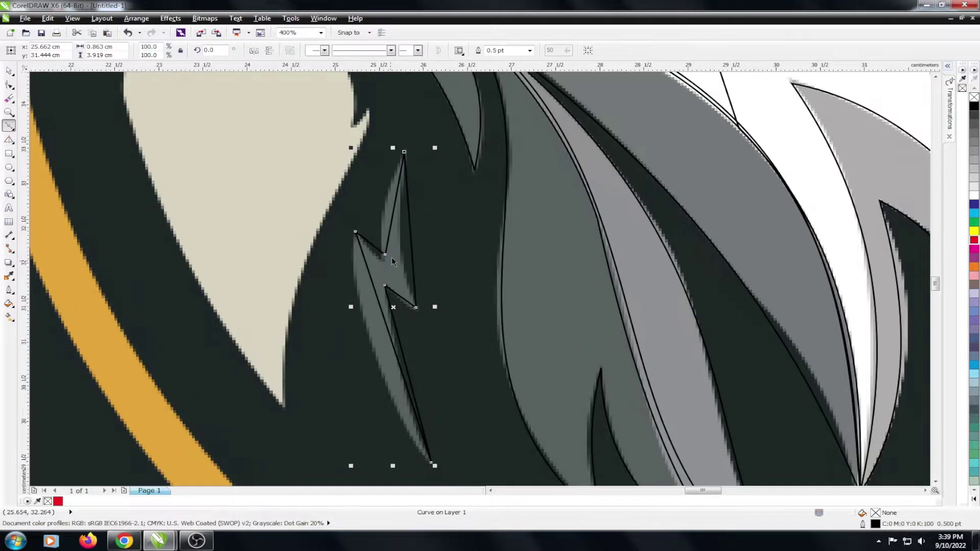
Step: Finish the zigzag outline and select all six of its nodes
key("space")
left_click(399, 258)
key("space")
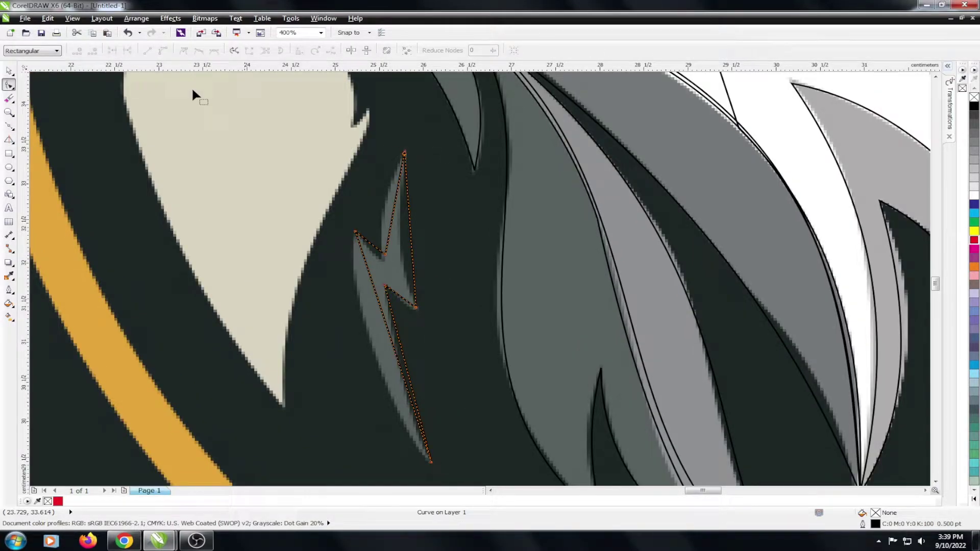
key("ctrl+a")
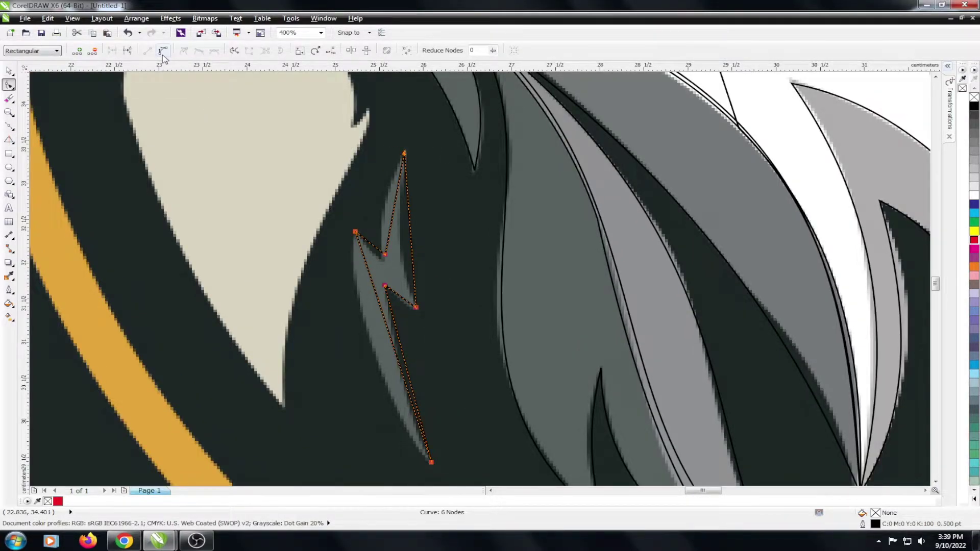
scroll(393, 200, "up", 1)
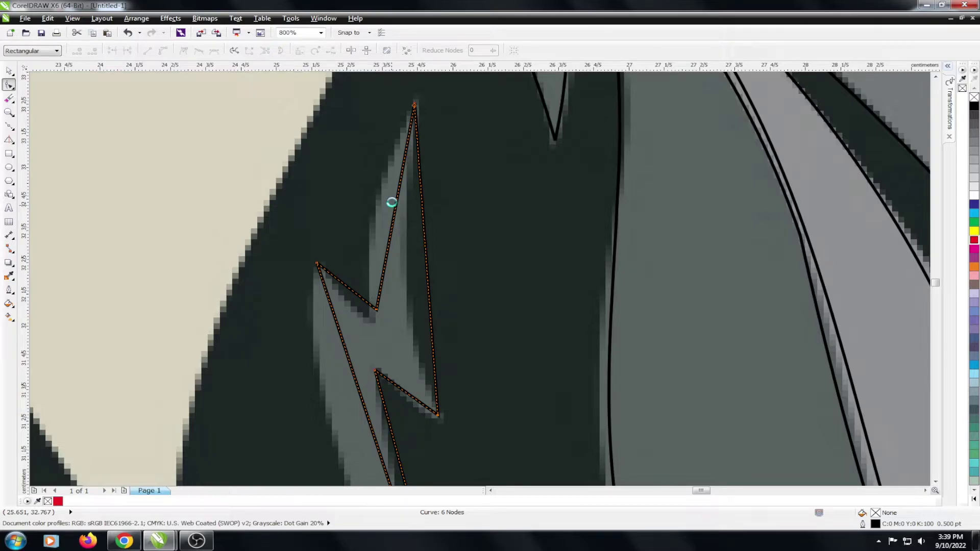
key("space")
scroll(391, 202, "down", 2)
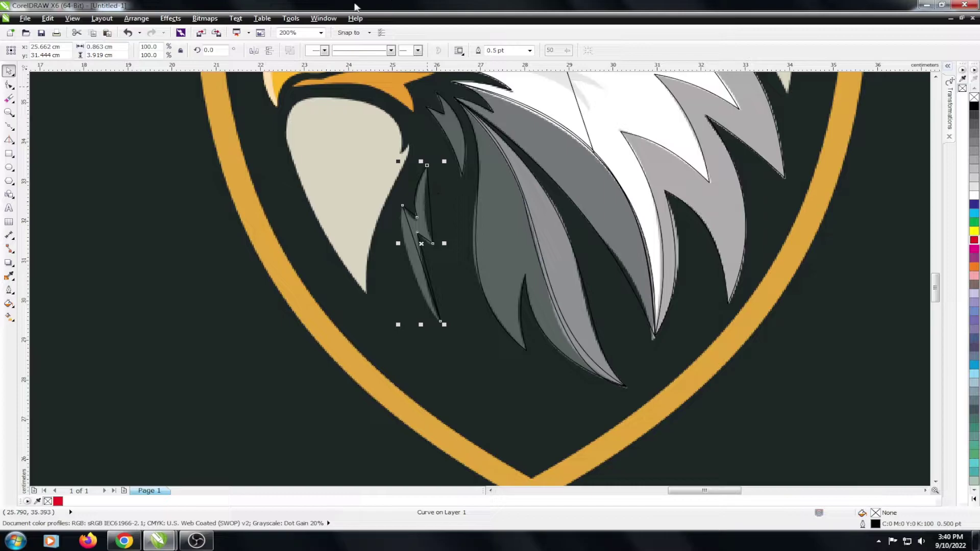
Step: Bend the feather's upper segment and its left and right sides into curves following the reference
key("F10")
scroll(428, 217, "up", 1)
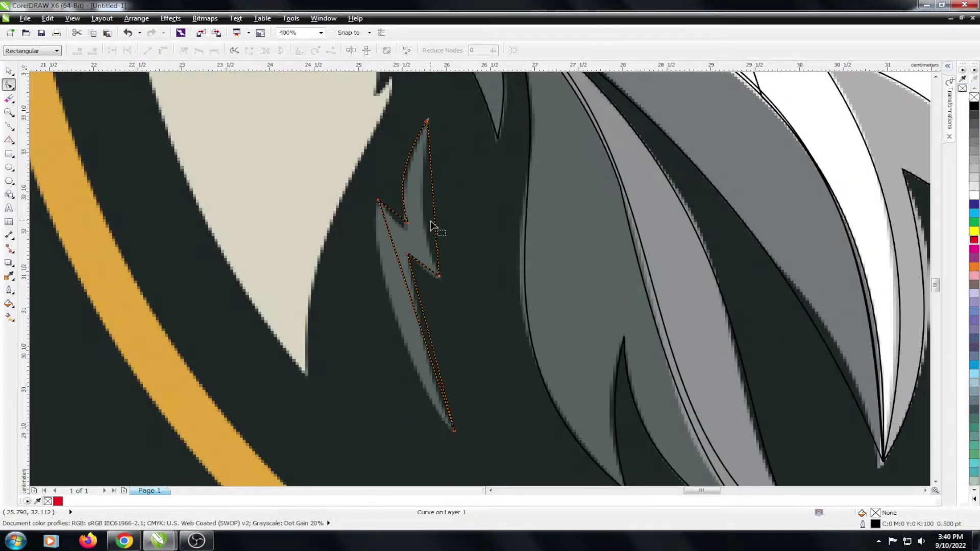
left_click_drag(433, 216, 406, 228)
left_click(408, 223)
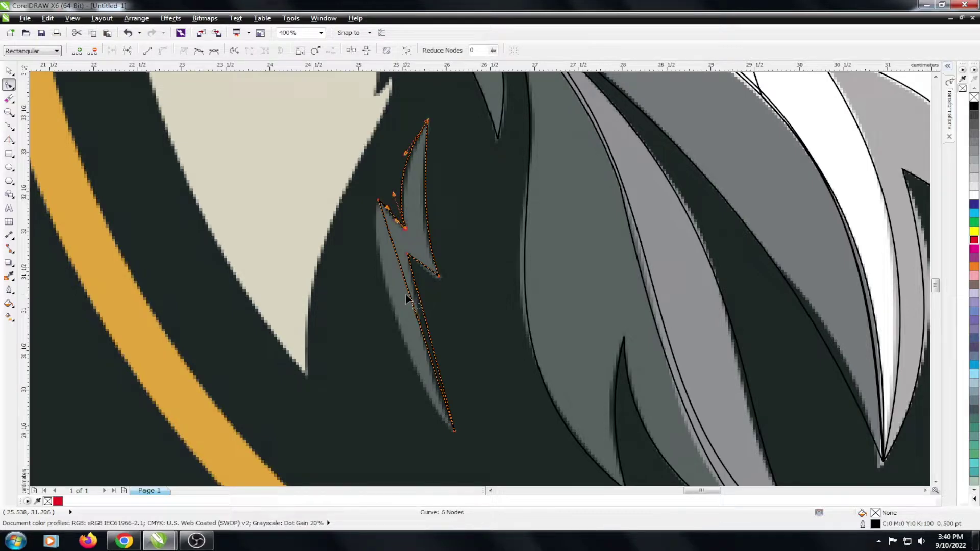
left_click_drag(408, 293, 398, 308)
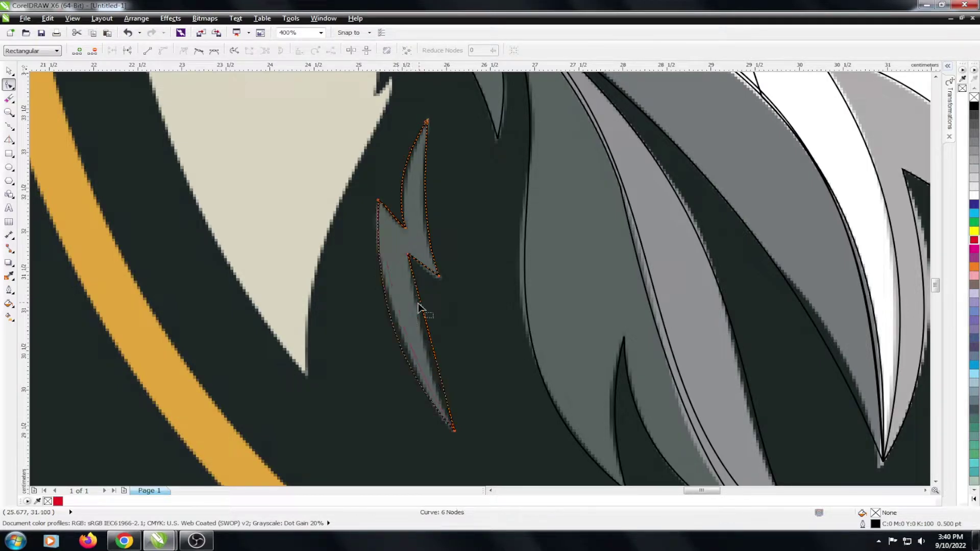
left_click_drag(422, 311, 419, 320)
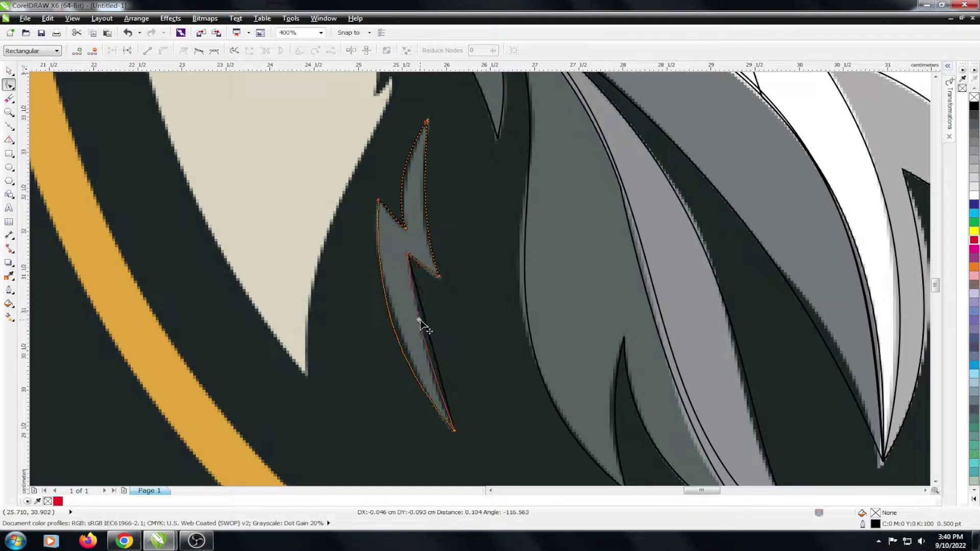
scroll(355, 280, "down", 2)
scroll(354, 280, "down", 2)
key("space")
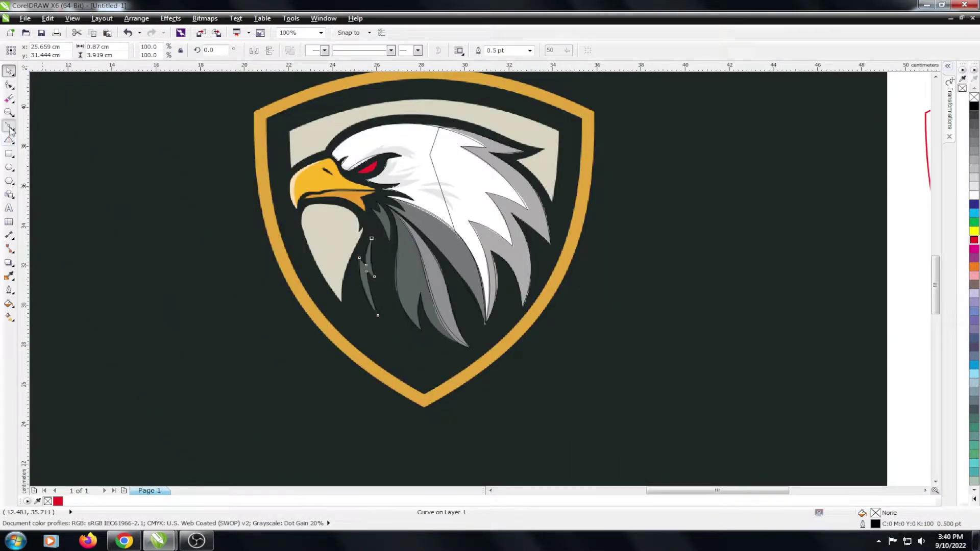
Step: Connect the beige cheek outline's left node to its right corner point
left_click(9, 125)
scroll(352, 227, "up", 2)
scroll(352, 227, "up", 2)
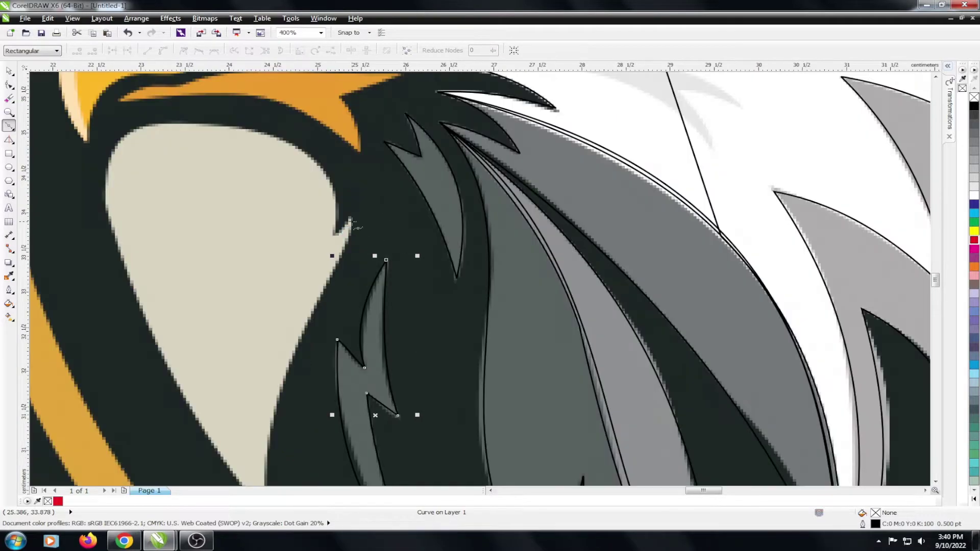
scroll(351, 221, "down", 1)
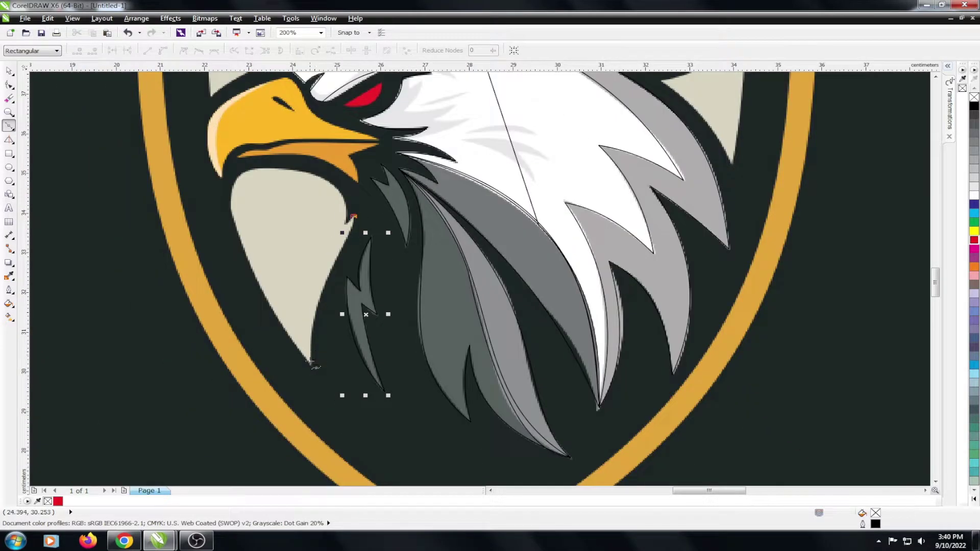
left_click(231, 207)
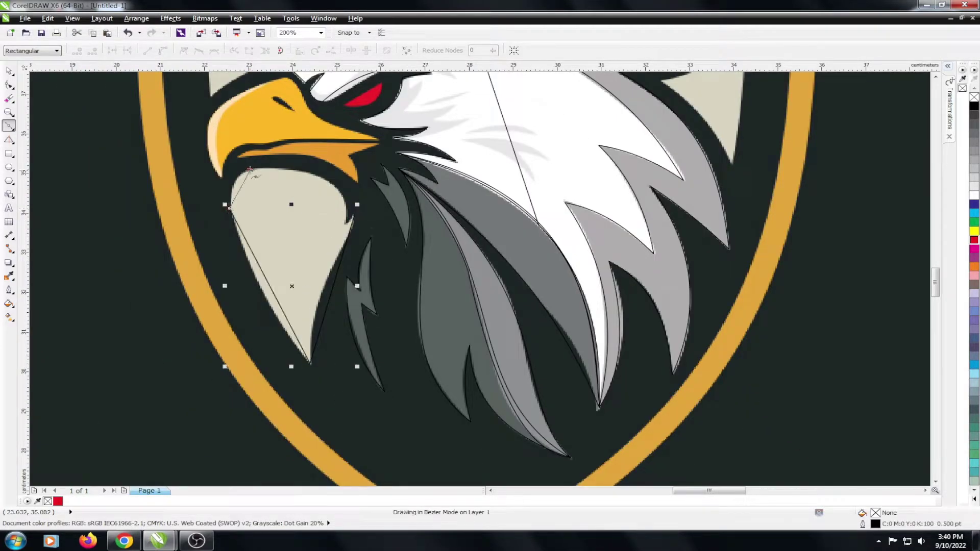
scroll(330, 212, "up", 1)
scroll(372, 245, "up", 2)
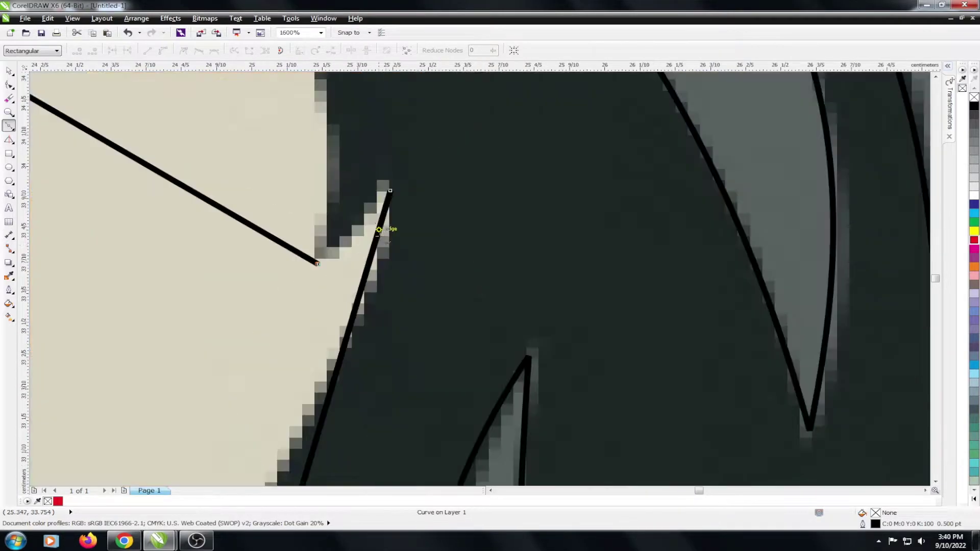
left_click(388, 199)
scroll(390, 194, "down", 2)
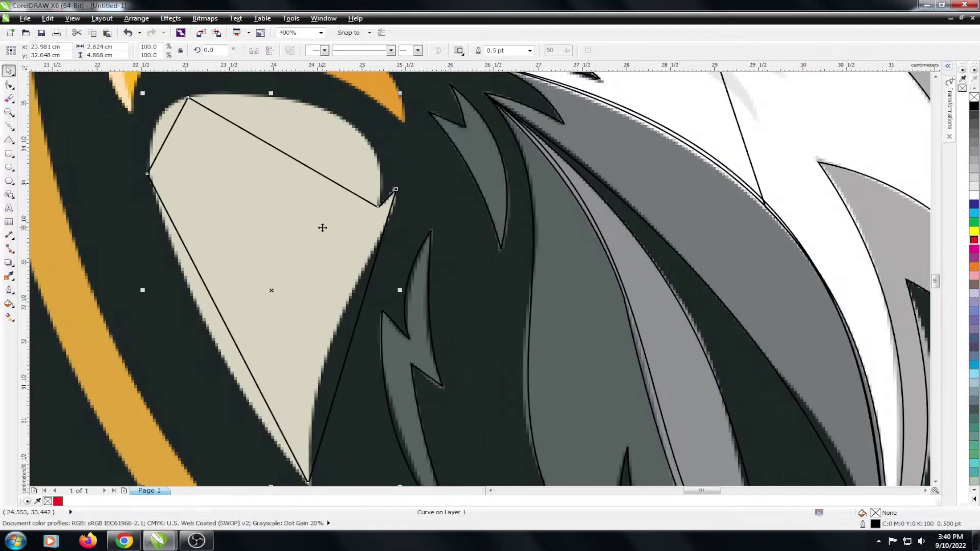
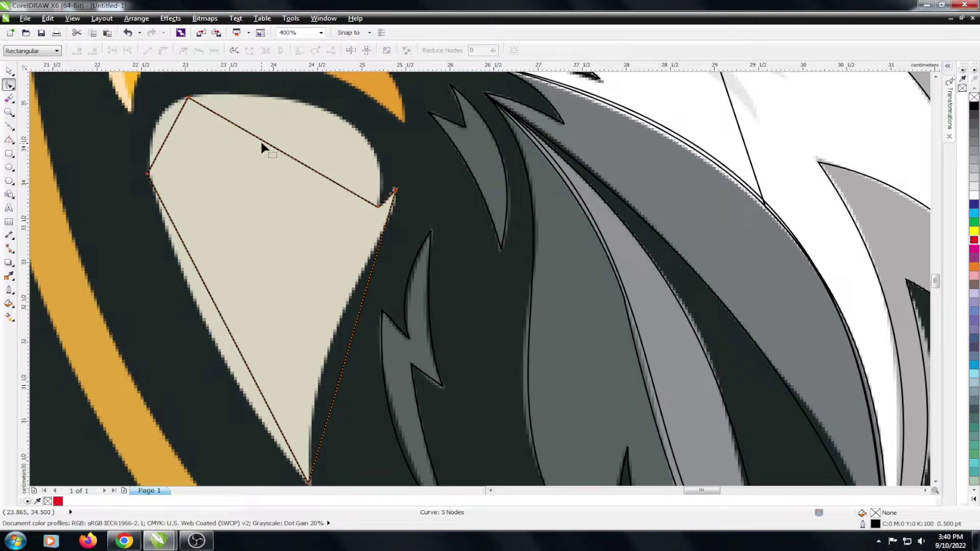
Step: Bend the cream neck patch's top, left and right edges to follow the reference, undoing one bad bend
left_click_drag(266, 146, 329, 112)
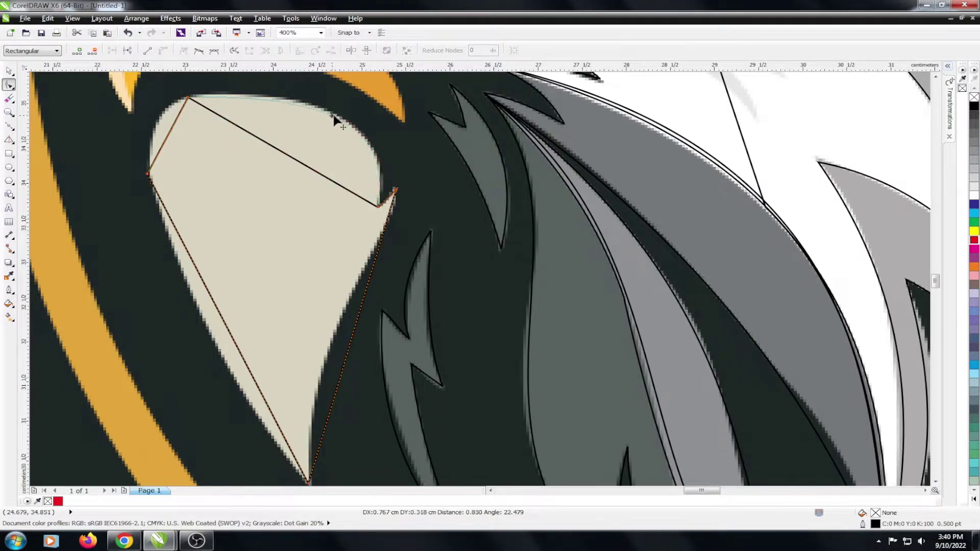
left_click_drag(169, 134, 163, 124)
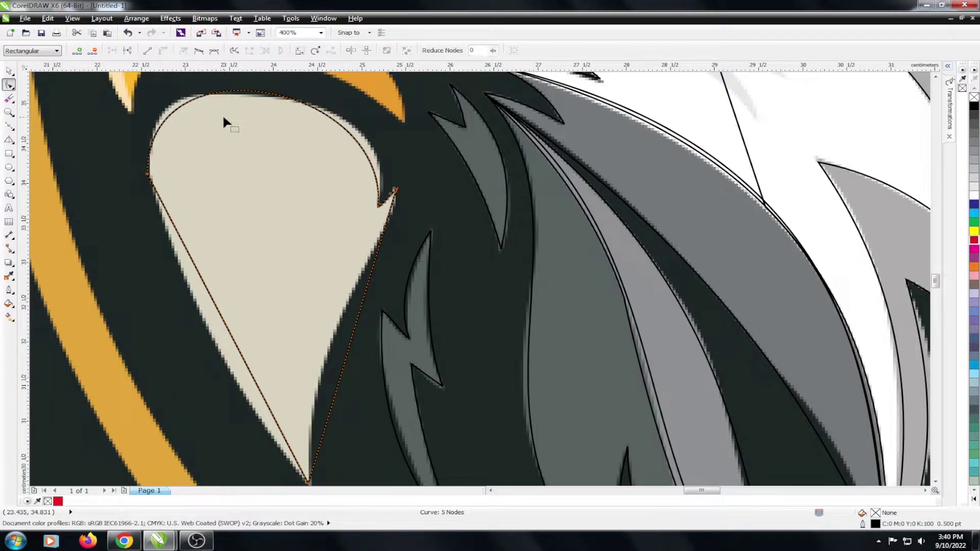
key("ctrl+z")
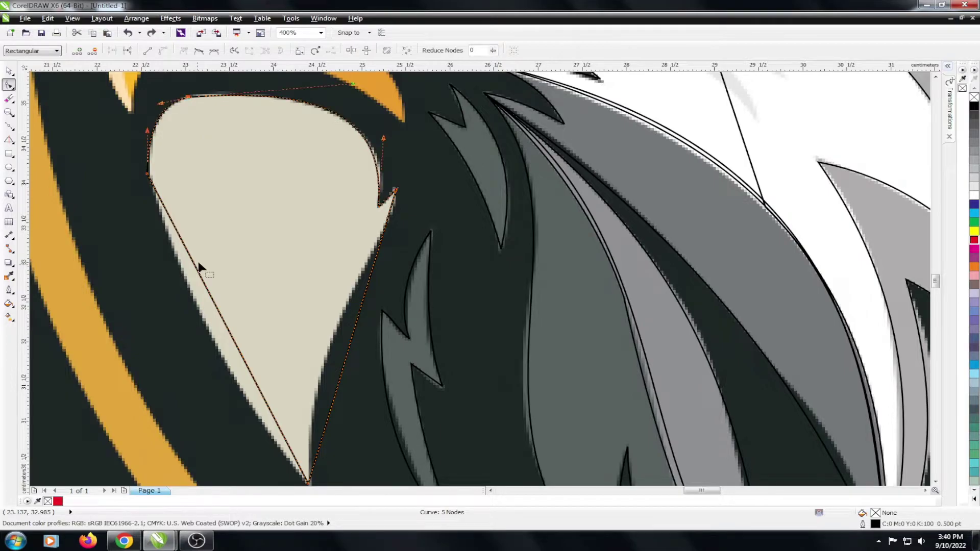
left_click_drag(198, 270, 192, 300)
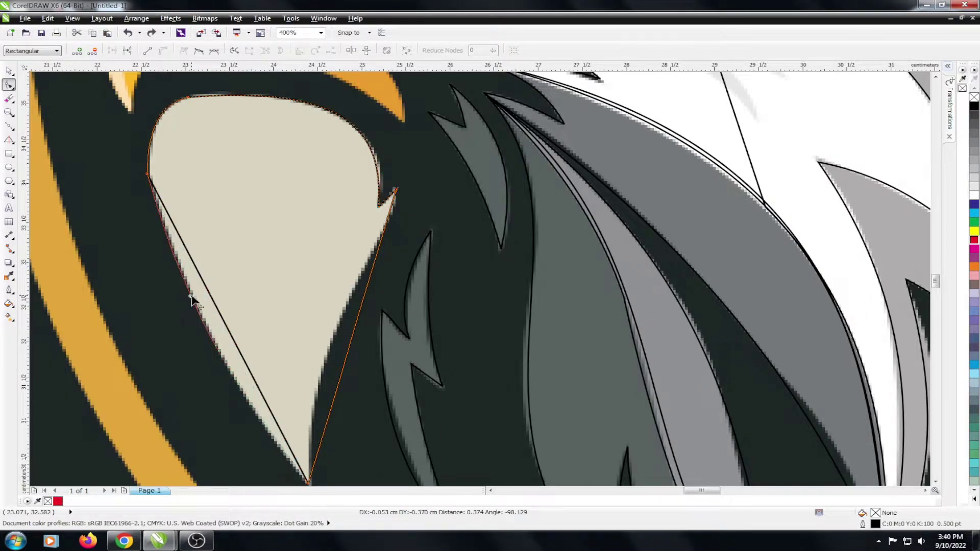
left_click_drag(190, 299, 190, 298)
left_click_drag(371, 276, 342, 317)
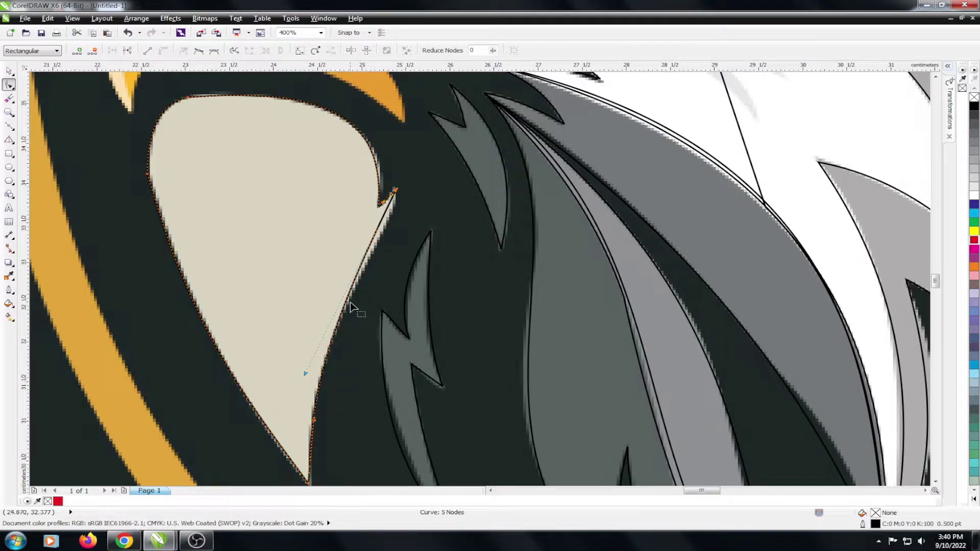
key("space")
scroll(380, 237, "down", 2)
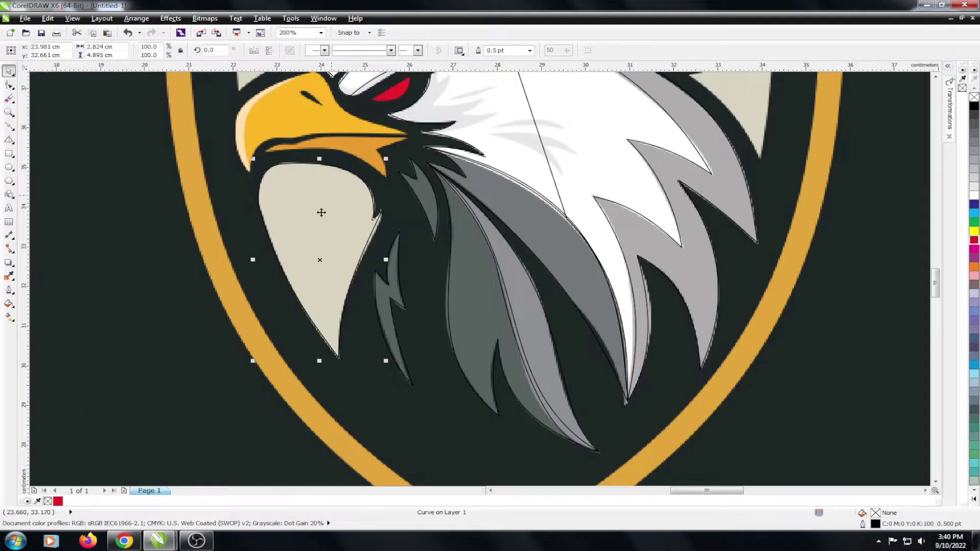
Step: Trace the orange lower beak with a closed six-point Bezier outline
key("Escape")
scroll(347, 253, "down", 2)
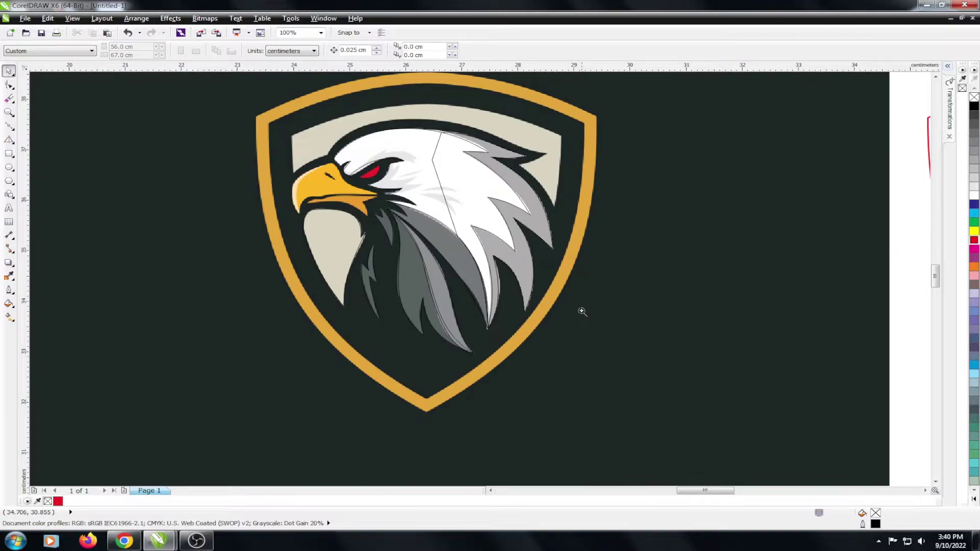
scroll(352, 189, "up", 5)
key("F5")
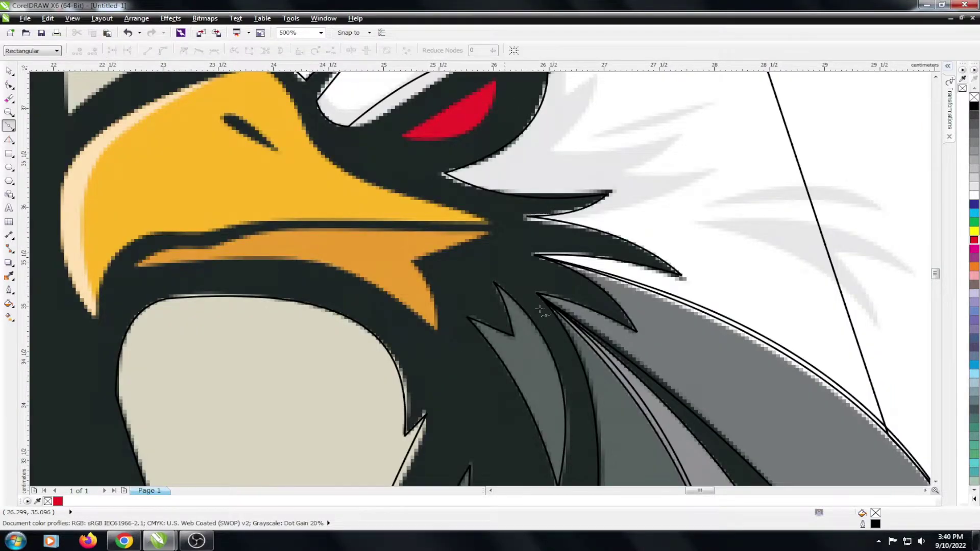
left_click(488, 231)
left_click(413, 261)
left_click(438, 328)
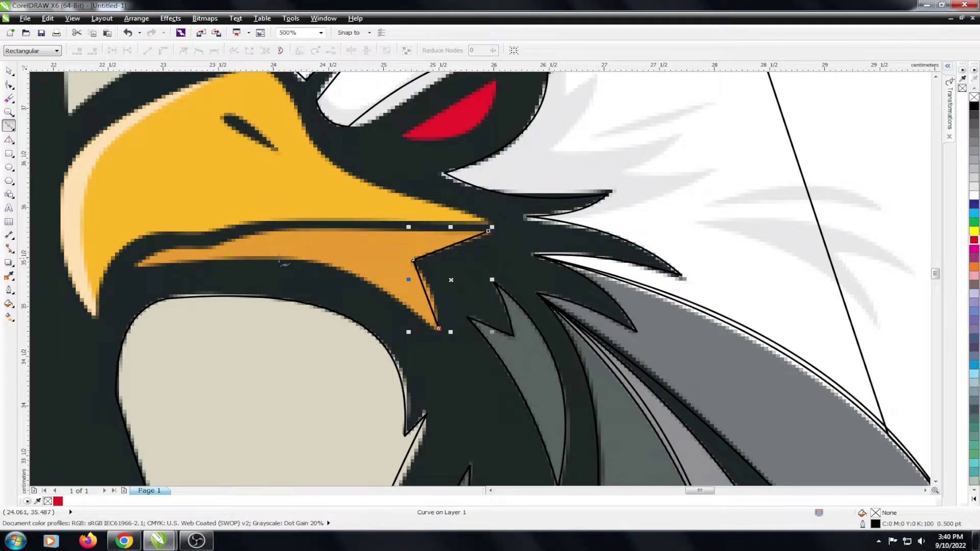
left_click(299, 260)
left_click(139, 266)
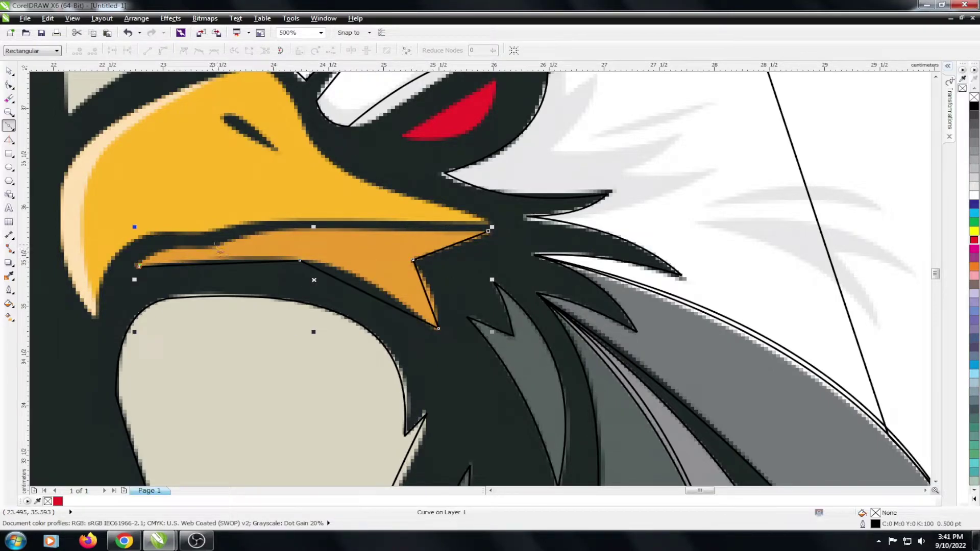
left_click(211, 245)
left_click(486, 231)
Step: Bend the lower beak shape's upper, lower and side edges to hug the reference
key("F10")
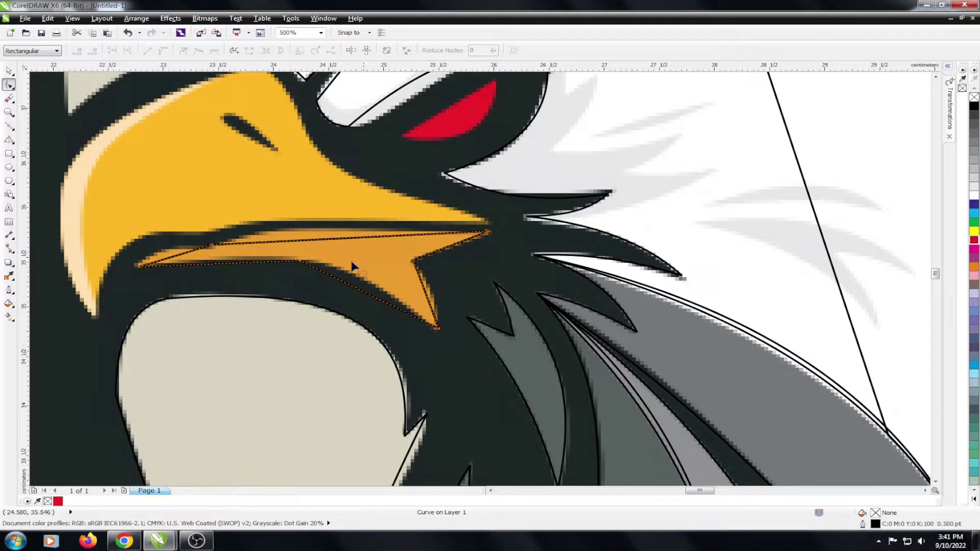
key("ctrl+a")
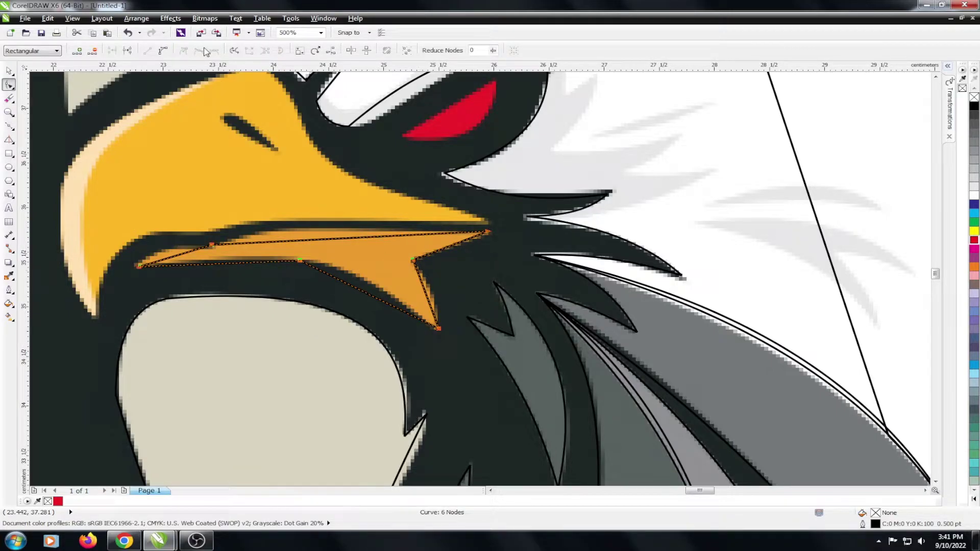
left_click(228, 272)
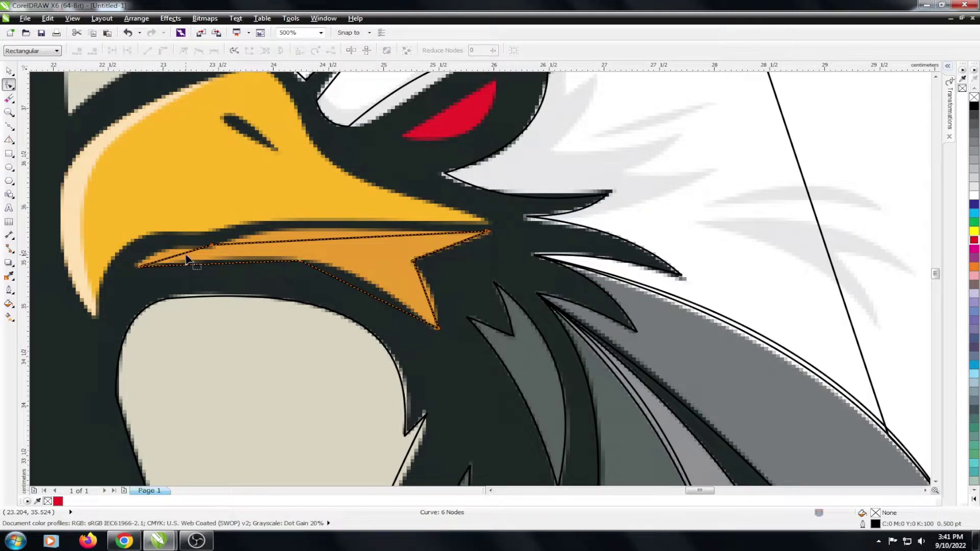
left_click_drag(187, 259, 165, 251)
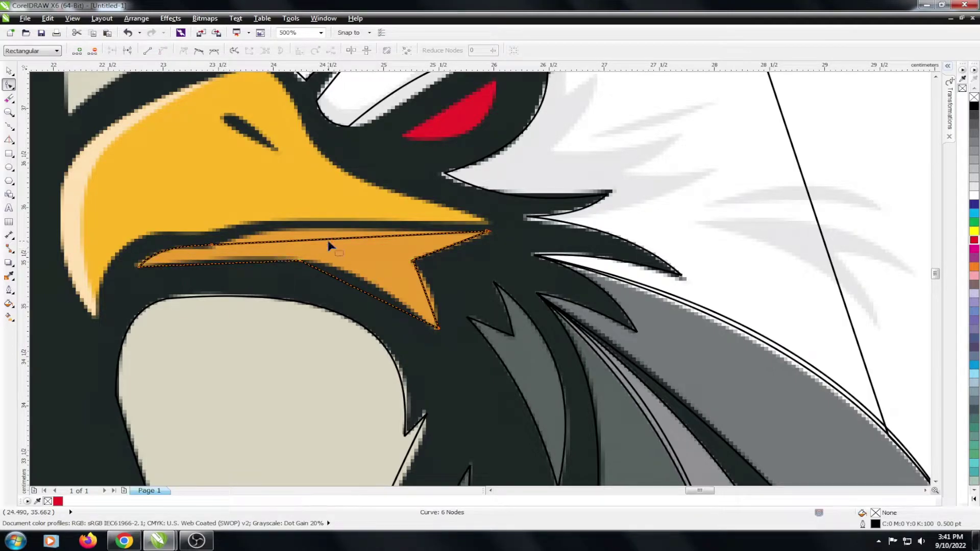
left_click_drag(329, 247, 315, 236)
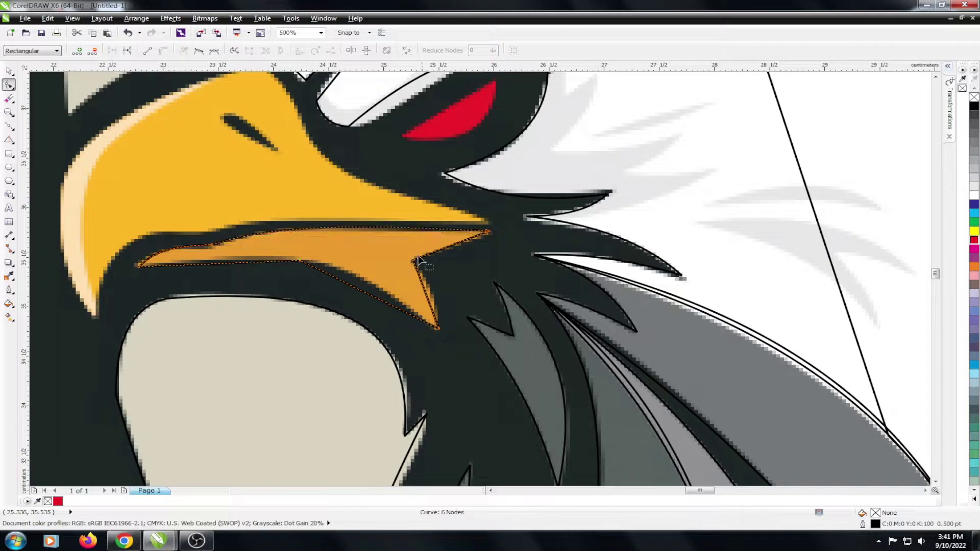
left_click_drag(333, 280, 292, 269)
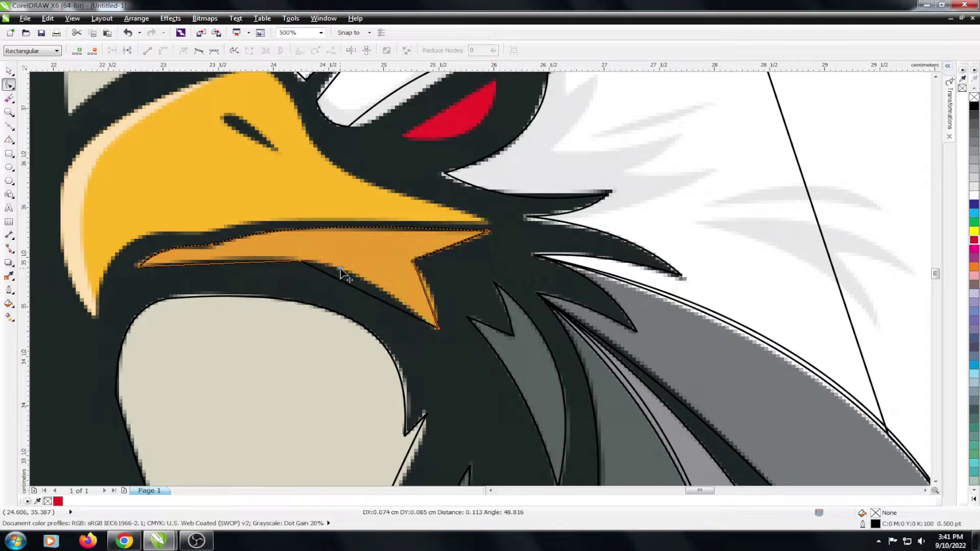
left_click_drag(231, 265, 231, 260)
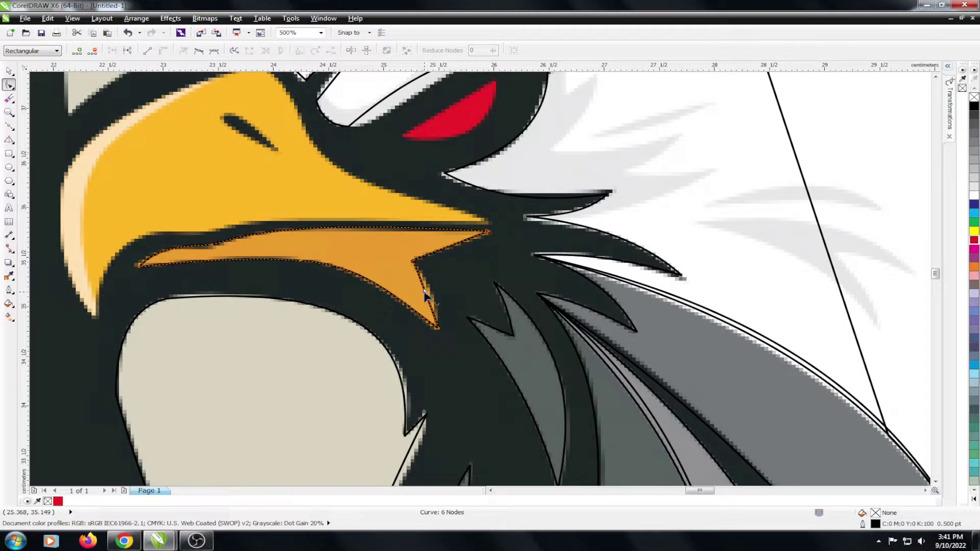
key("F3")
Step: Trace the upper yellow beak outline along its back edge and across the top
key("space")
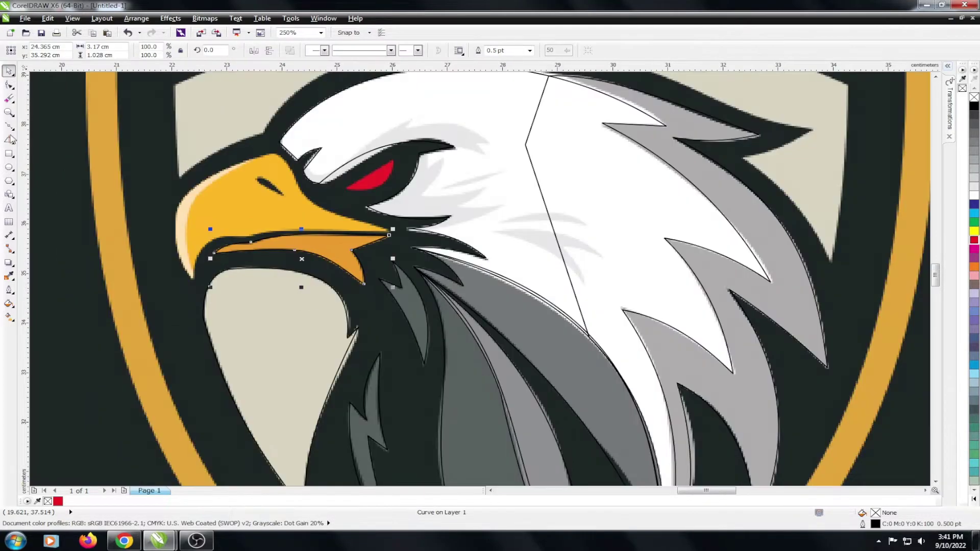
key("space")
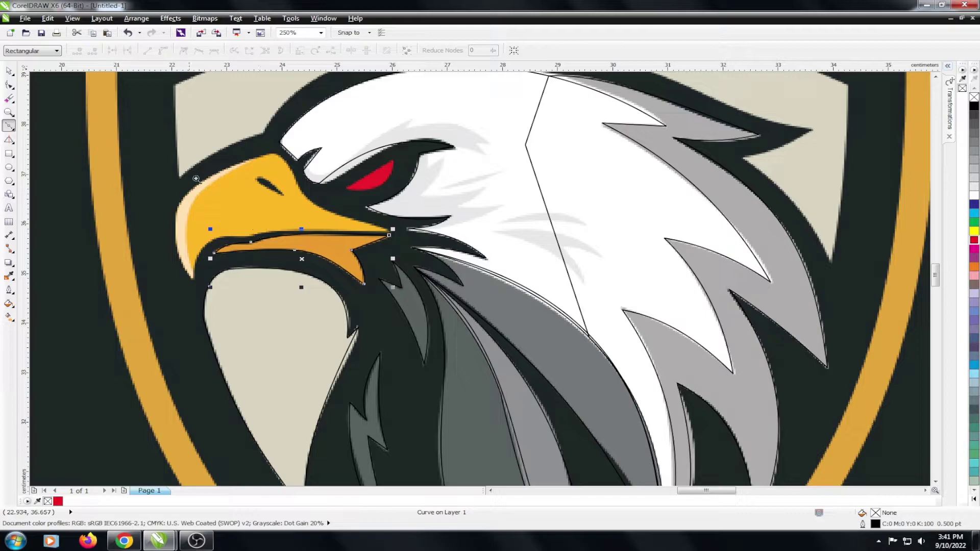
mouse_move(136, 136)
left_mouse_down()
mouse_move(464, 333)
mouse_move(456, 333)
left_mouse_up()
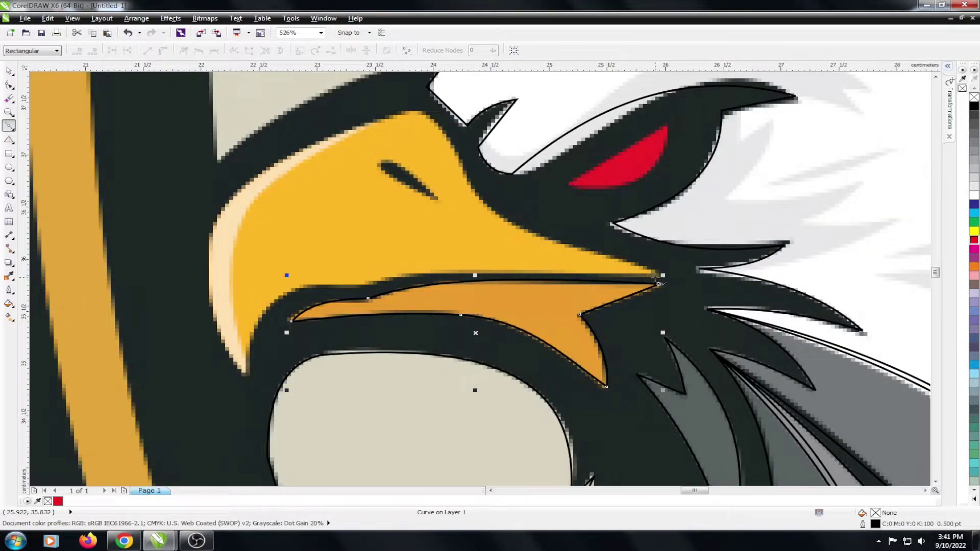
key("Escape")
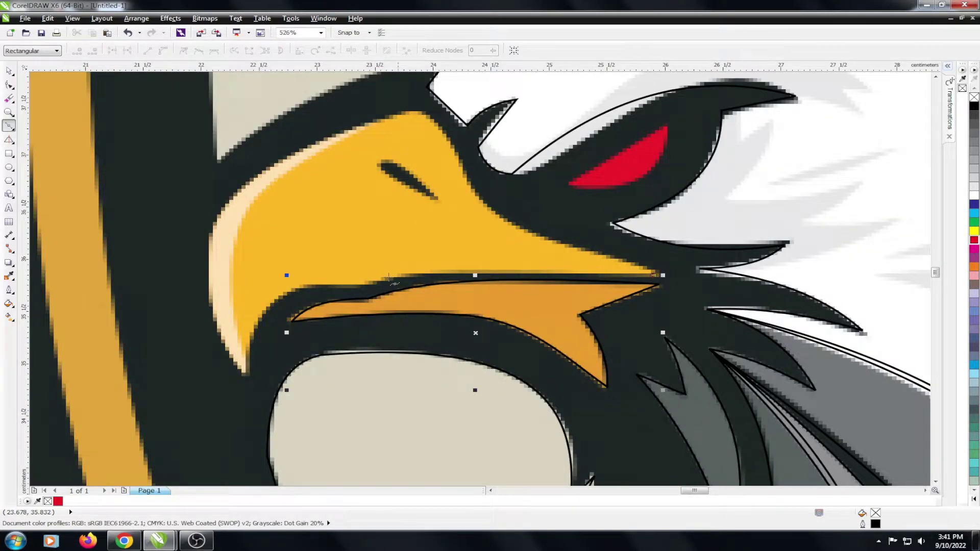
left_click(392, 280)
left_click_drag(308, 287, 305, 285)
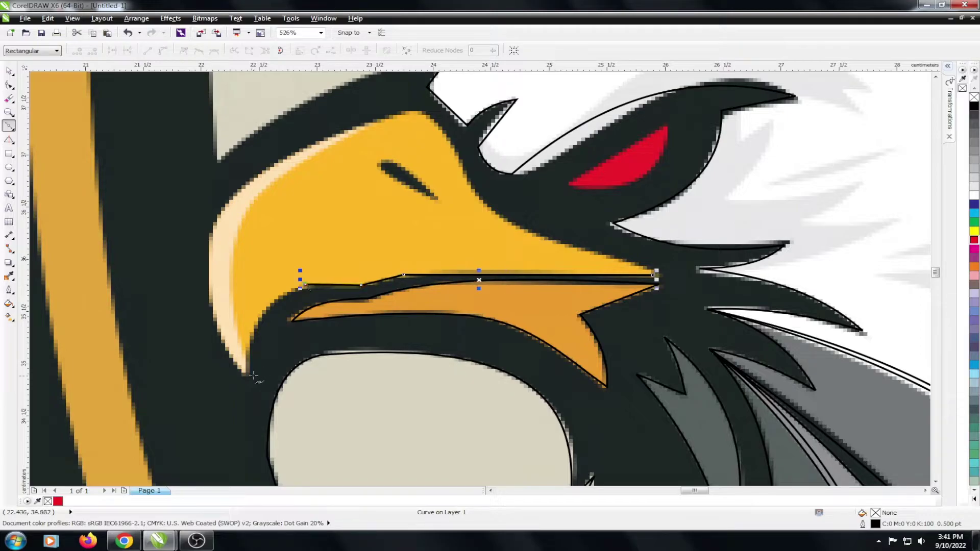
left_click(240, 376)
left_click(213, 224)
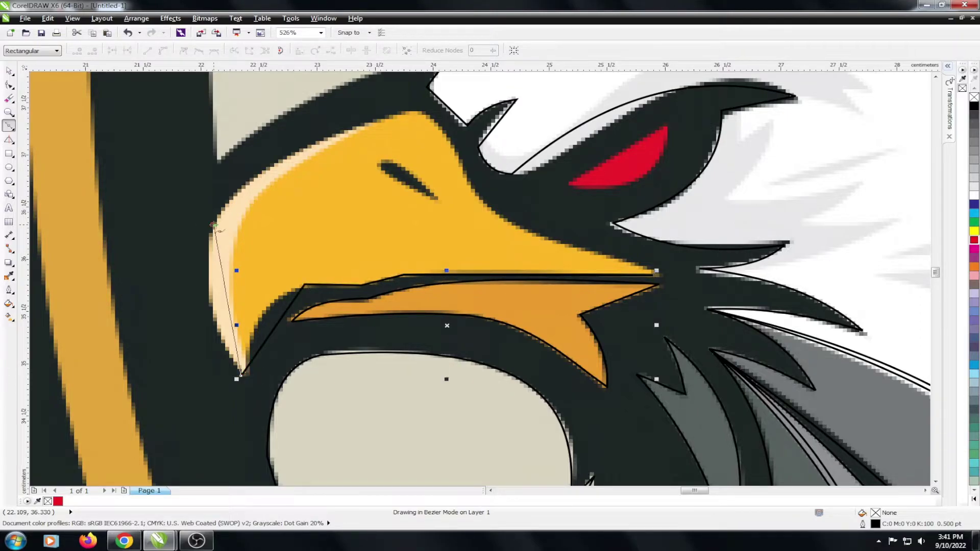
left_click(406, 111)
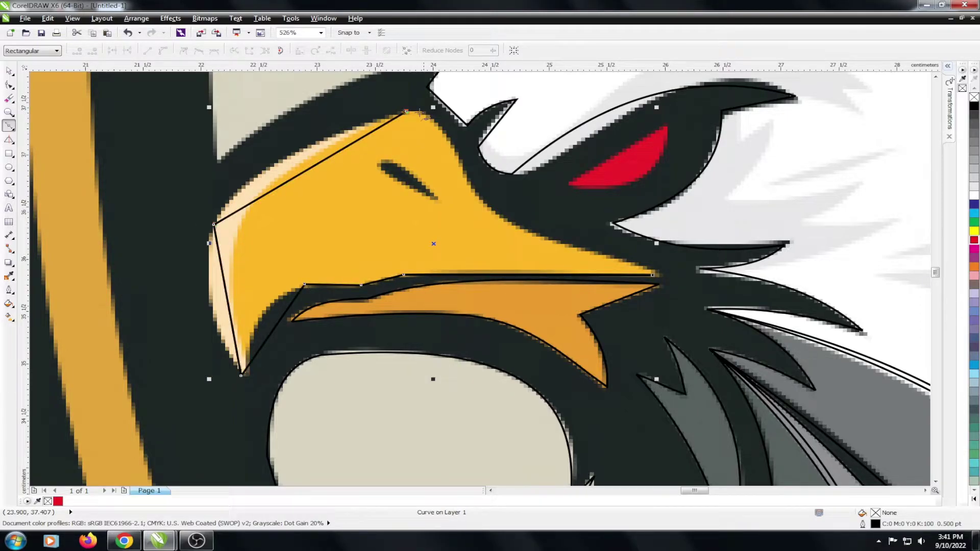
left_click(425, 113)
scroll(651, 274, "up", 4)
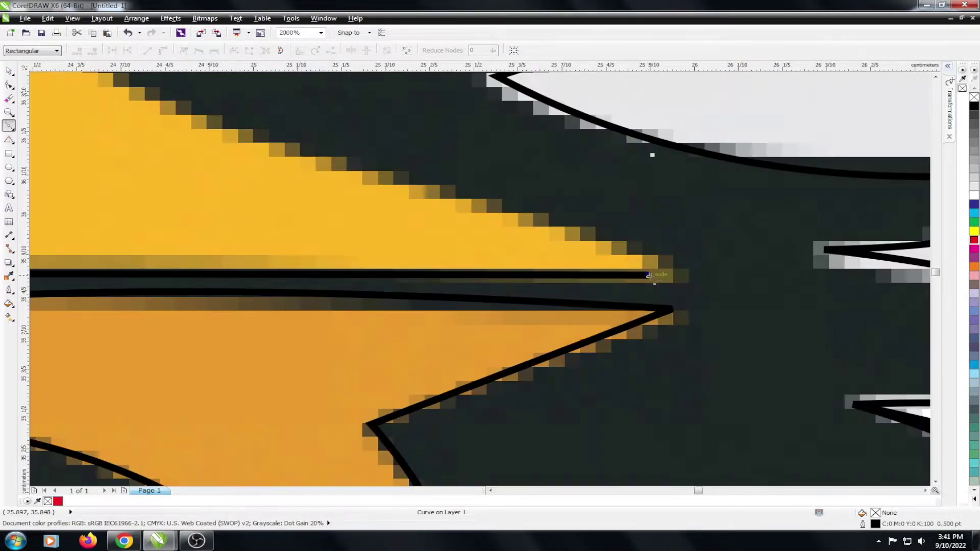
scroll(649, 274, "down", 6)
Step: Curve the upper beak's edges along the hook and delete an extra node on the lower edge
key("space")
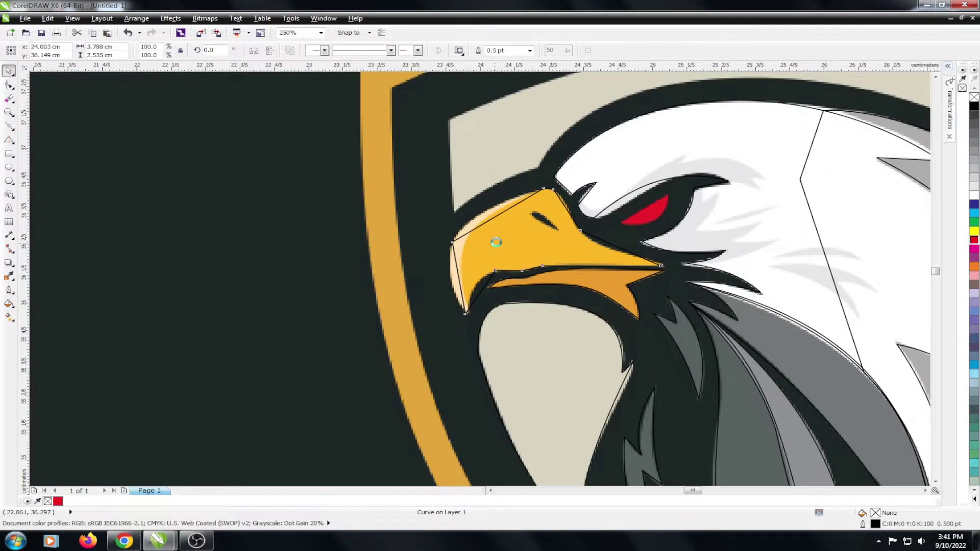
key("space")
scroll(498, 235, "up", 3)
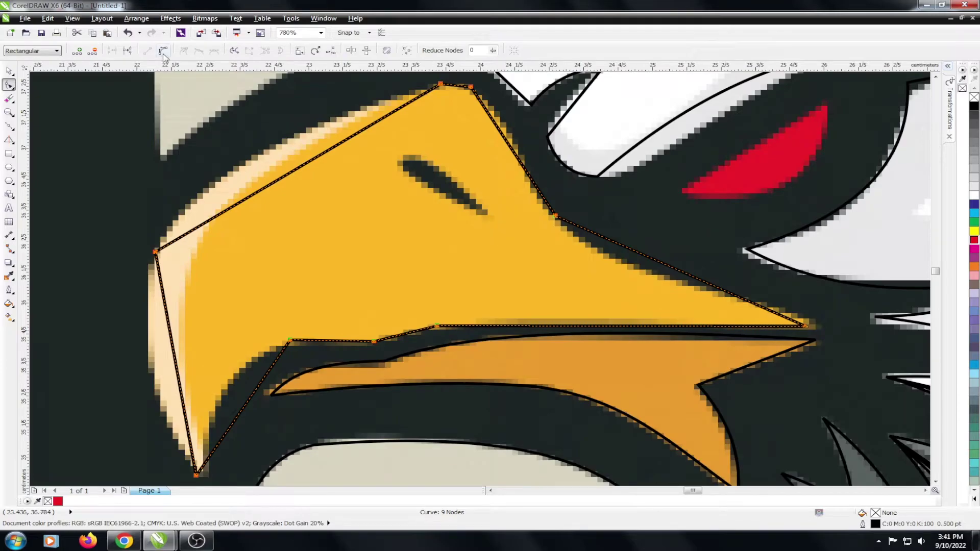
left_click(207, 269)
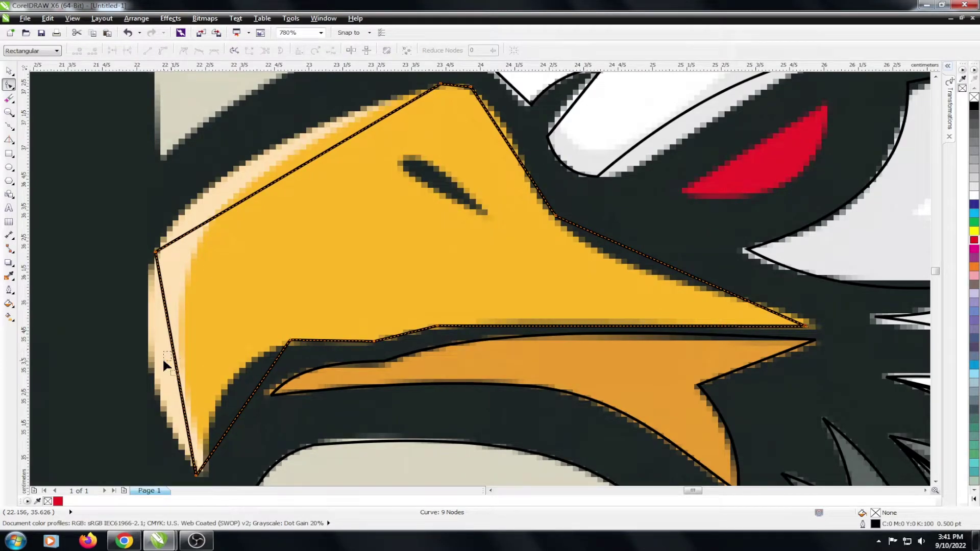
left_click_drag(163, 361, 152, 370)
left_click_drag(266, 187, 403, 102)
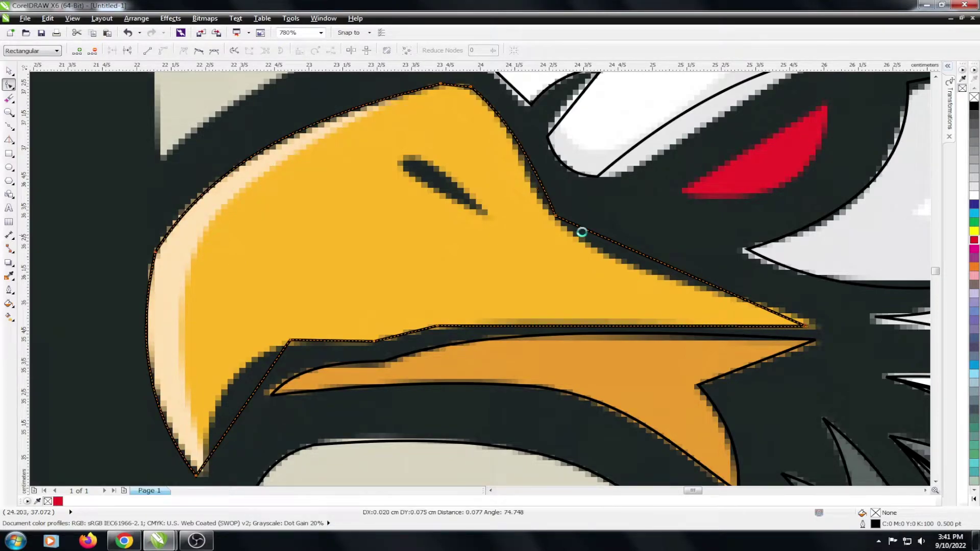
left_click(582, 232)
left_click_drag(619, 250, 625, 263)
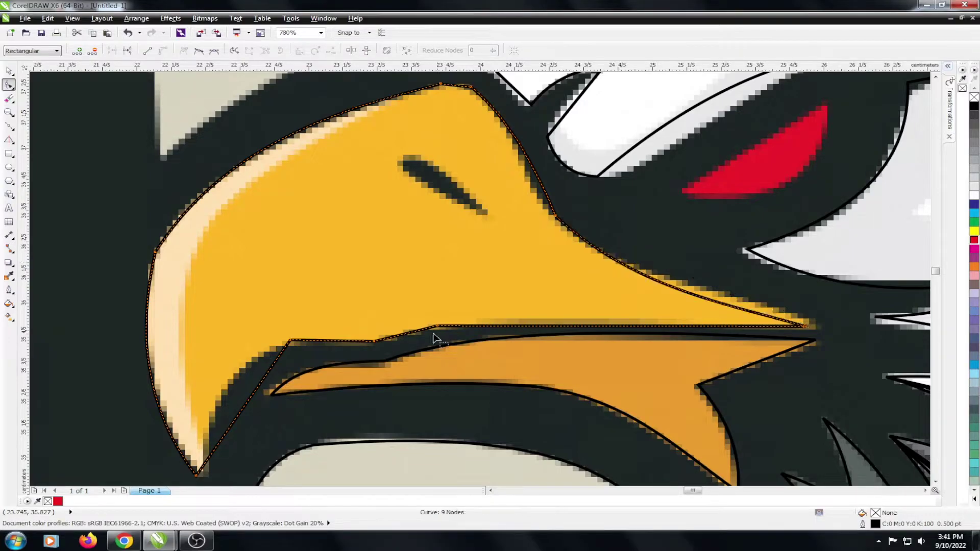
left_click(384, 338)
key("Delete")
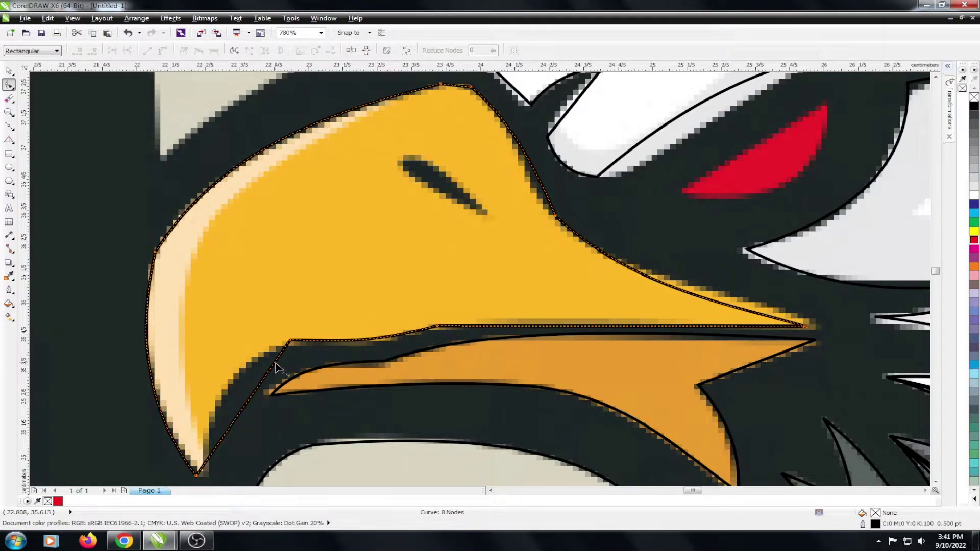
left_click_drag(275, 367, 272, 366)
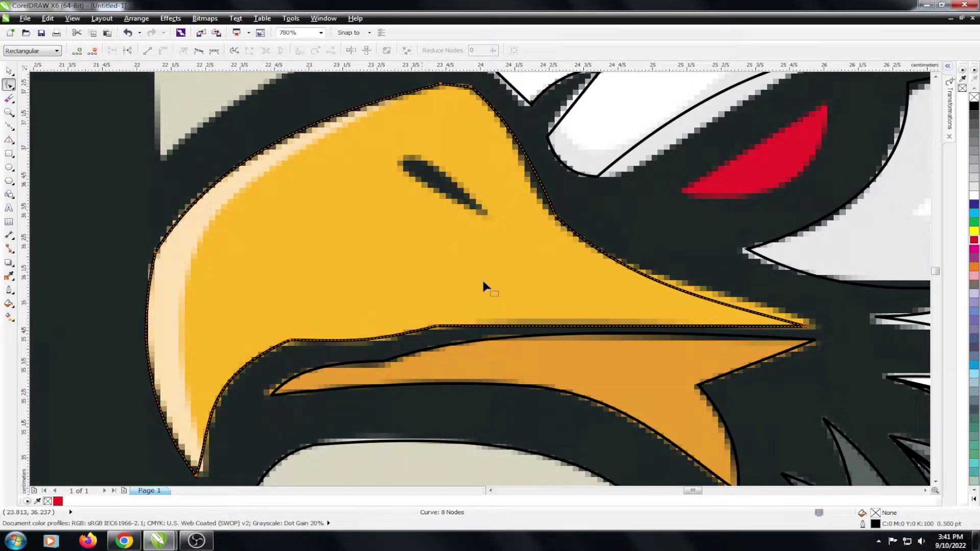
key("F6")
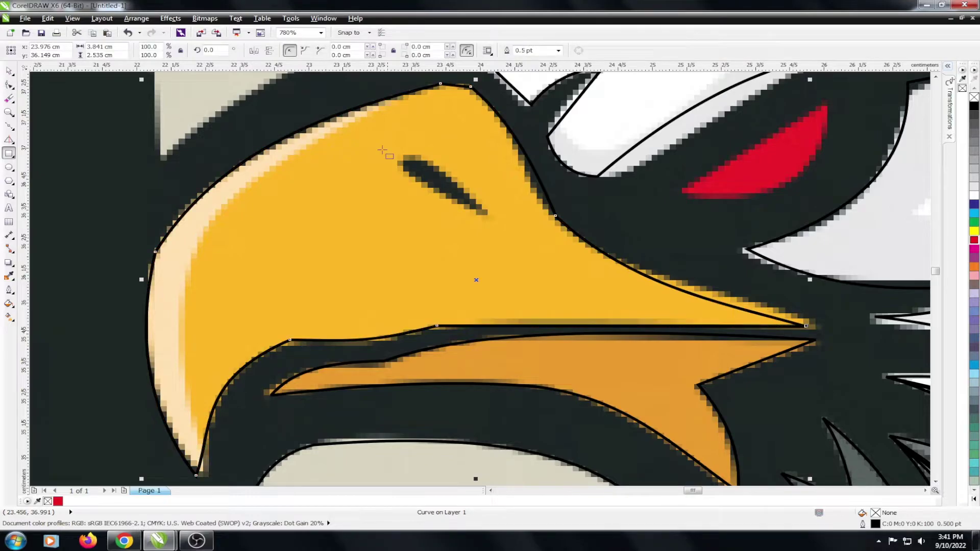
Step: Delete a stray rectangle and draw a closed triangle over the beak's dark slit
left_click_drag(388, 147, 494, 209)
key("space")
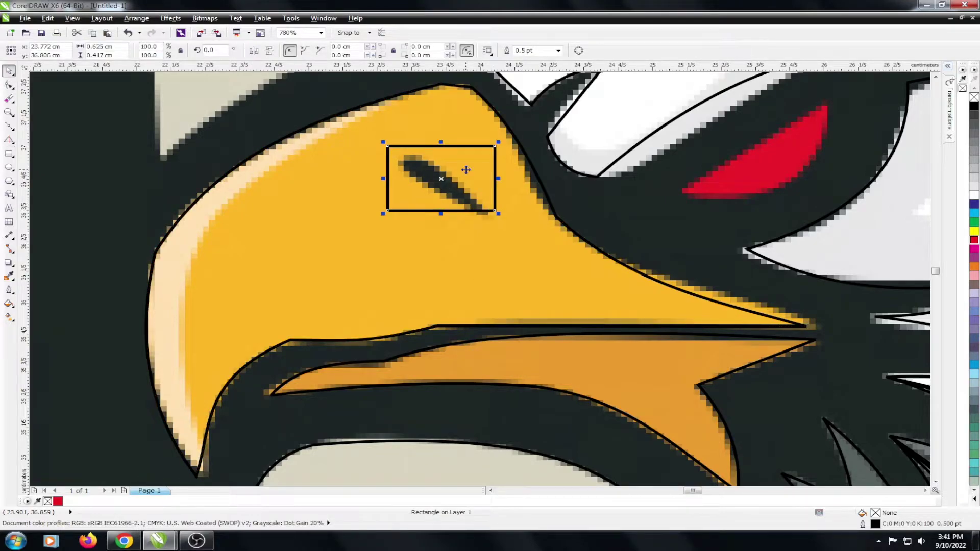
key("Delete")
left_click(9, 125)
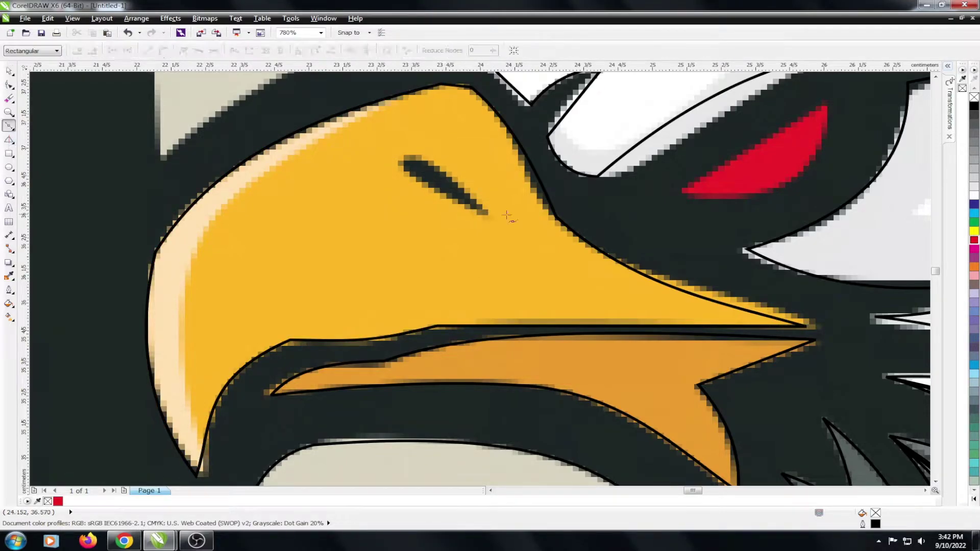
left_click(401, 168)
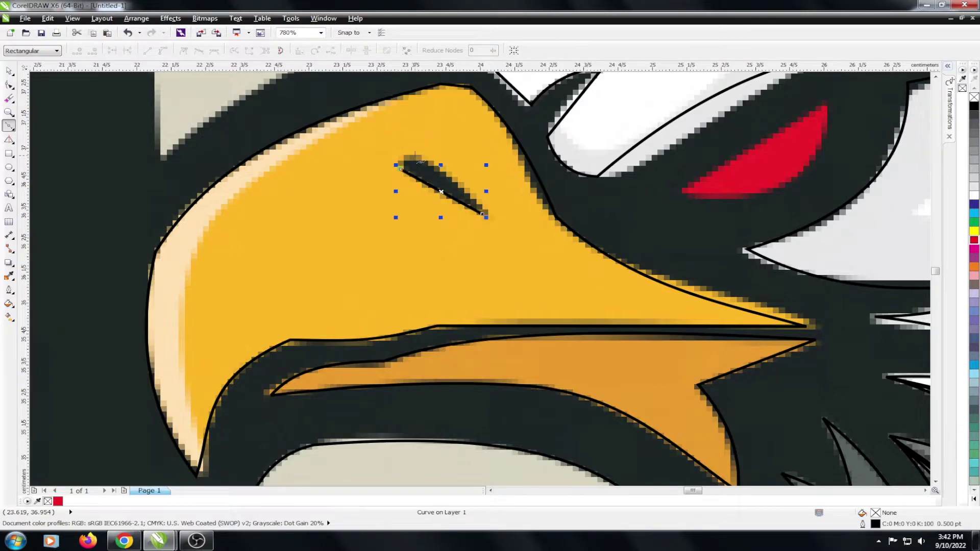
left_click(415, 155)
left_click(480, 213)
scroll(480, 213, "up", 2)
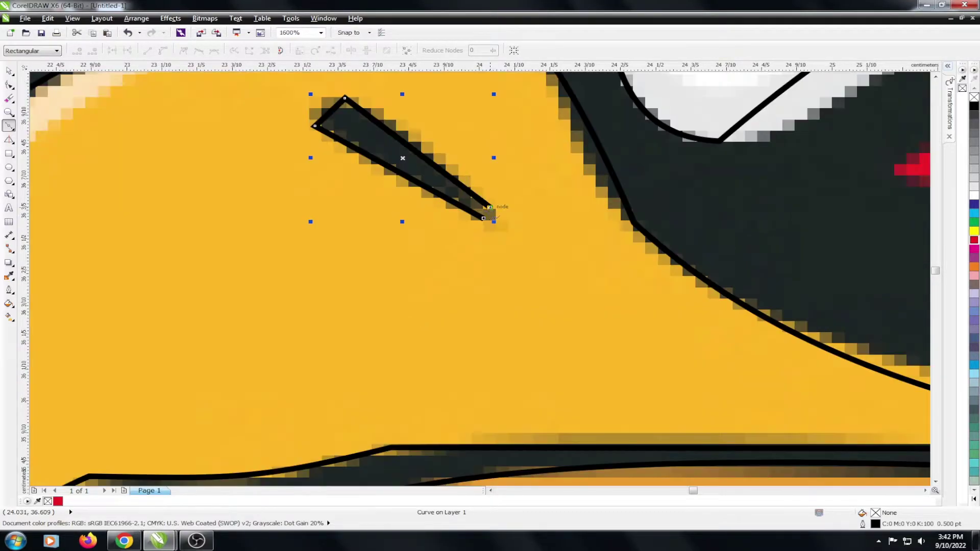
left_click(483, 219)
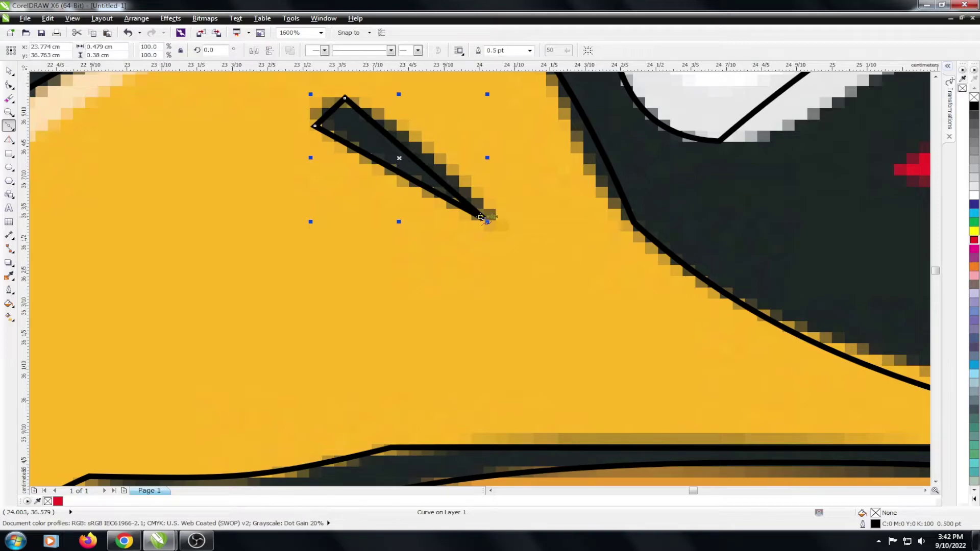
Step: Remove two of the triangle's nodes and reshape the remaining sliver to fit the slit
key("F10")
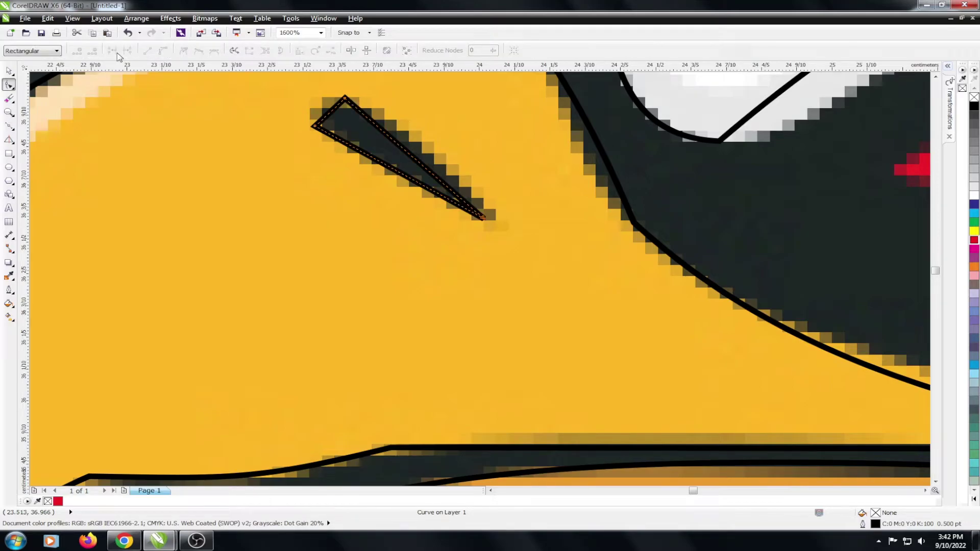
left_click_drag(354, 130, 142, 57)
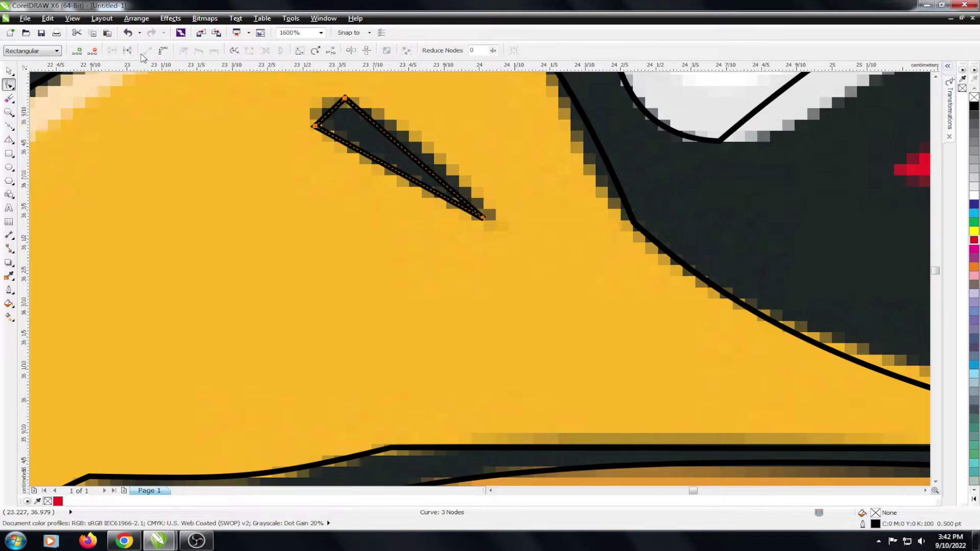
double_click(345, 98)
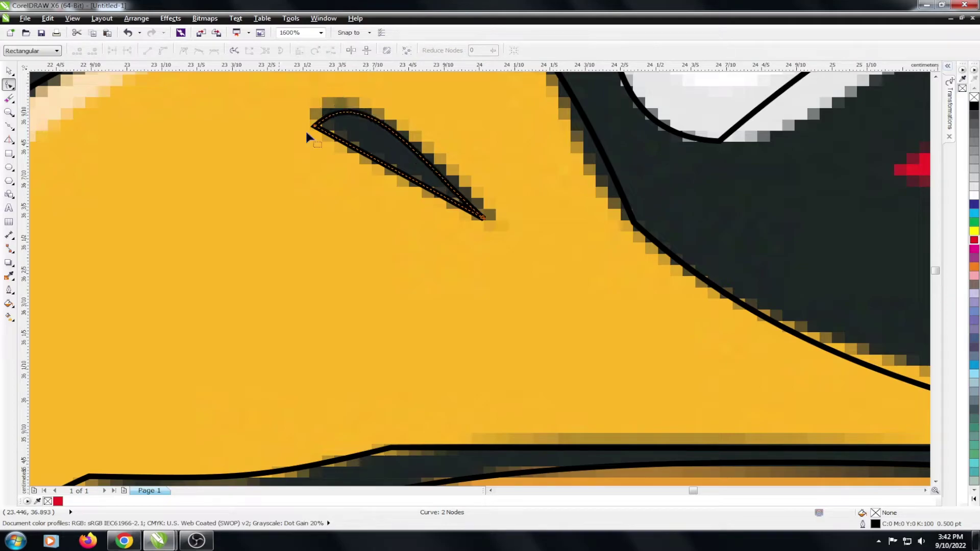
double_click(315, 125)
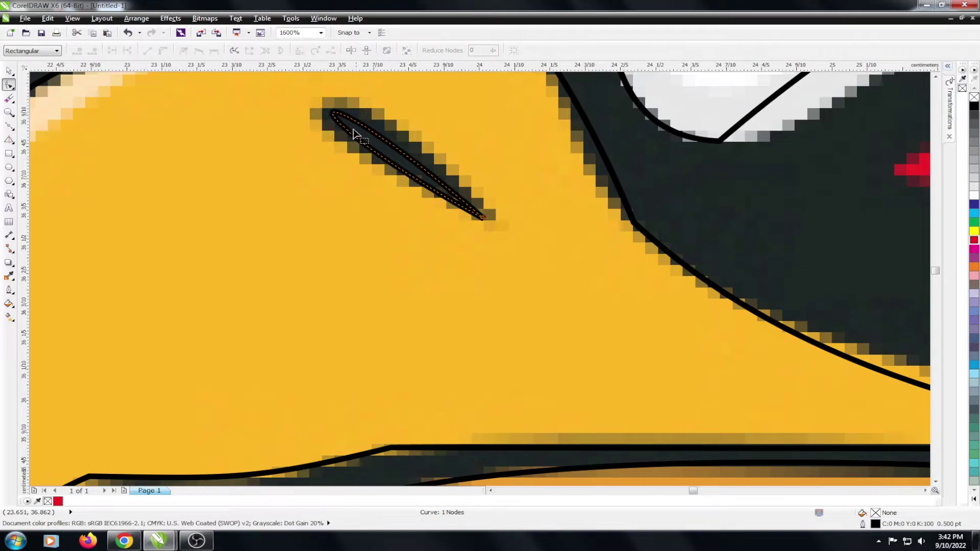
left_click(459, 190)
scroll(460, 190, "down", 3)
scroll(382, 197, "up", 3)
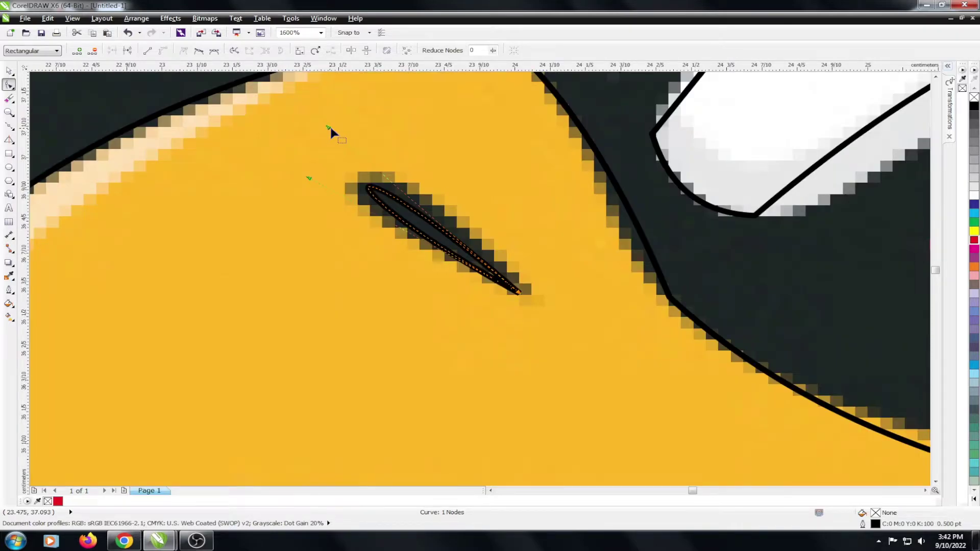
left_click_drag(329, 128, 337, 106)
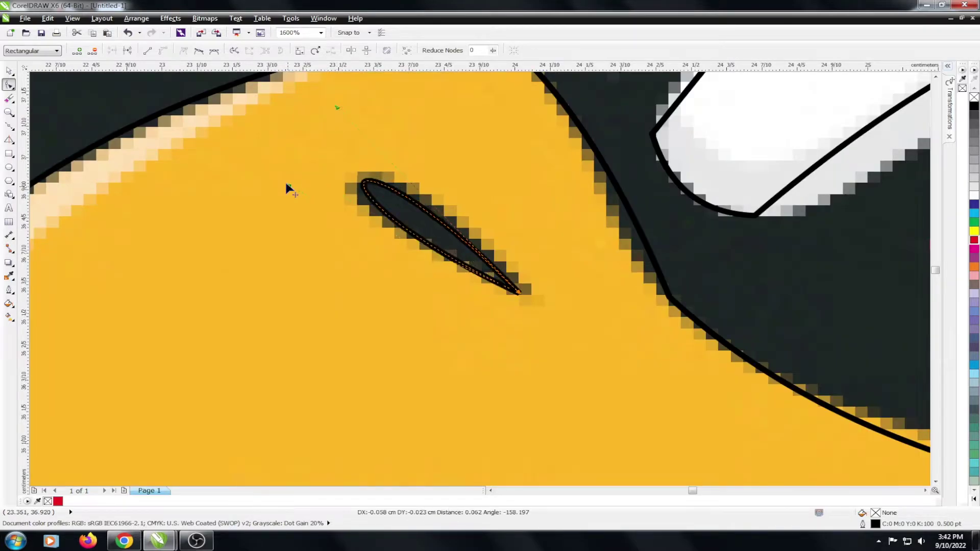
scroll(500, 273, "down", 2)
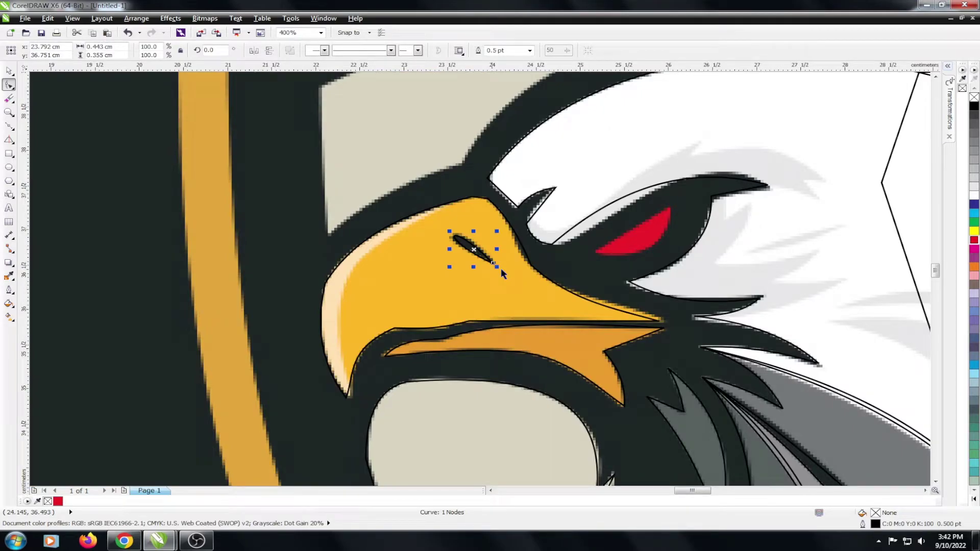
key("space")
key("Escape")
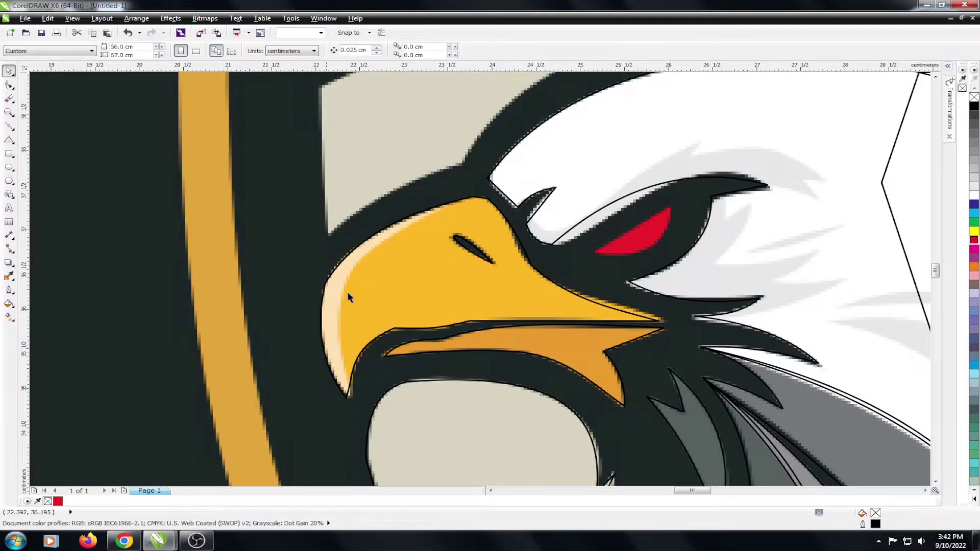
scroll(352, 297, "up", 1)
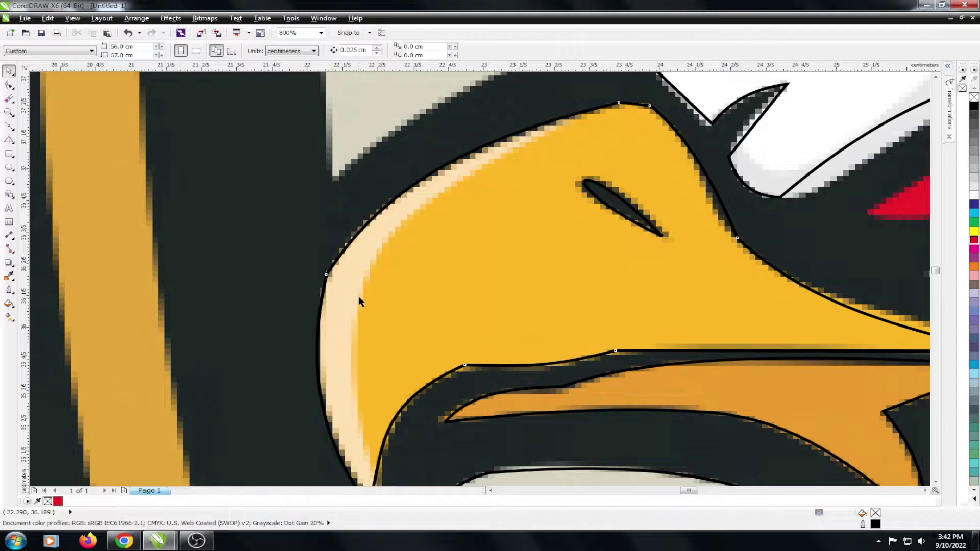
scroll(358, 298, "down", 2)
scroll(329, 295, "up", 1)
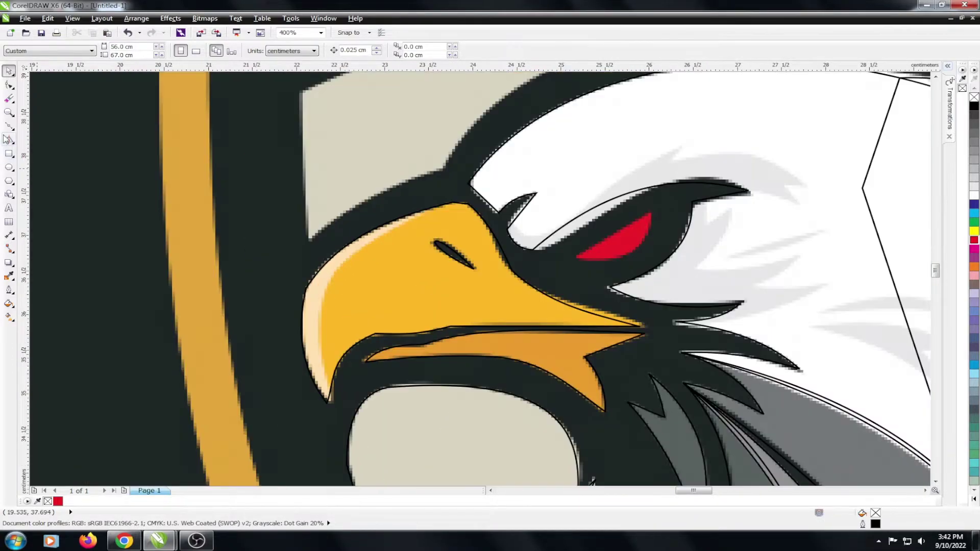
Step: Draw a Bezier shape around the pale highlight along the beak's left edge
left_click(8, 125)
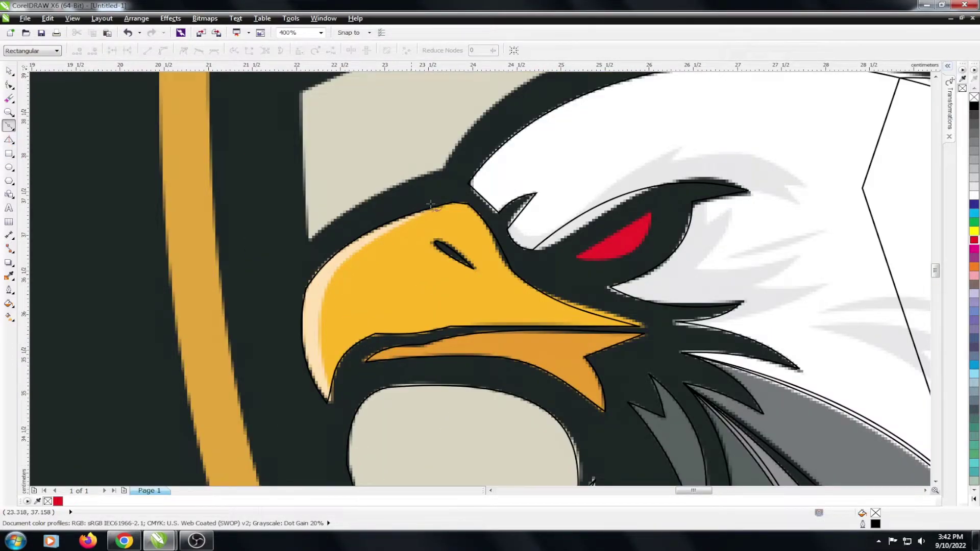
scroll(430, 205, "up", 1)
left_click(250, 344)
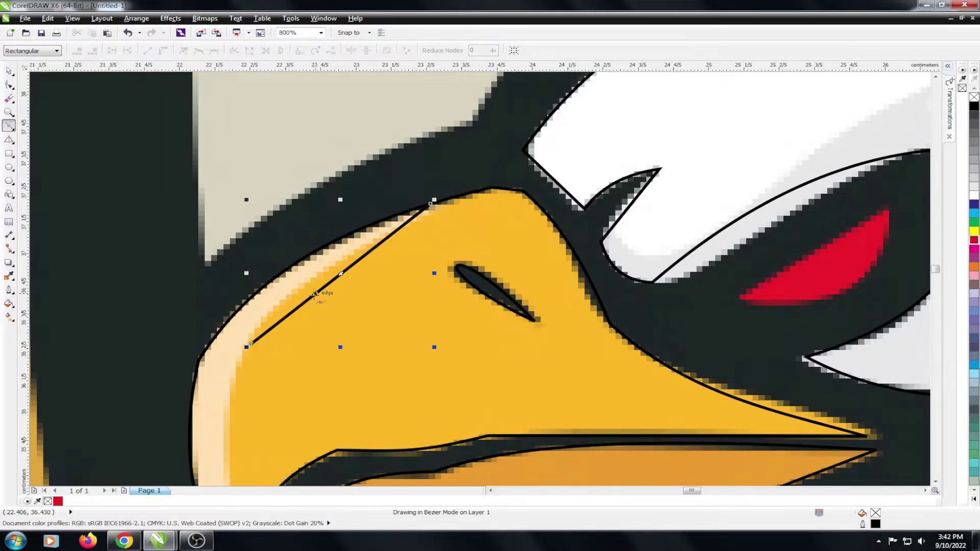
scroll(315, 295, "down", 1)
scroll(274, 438, "up", 1)
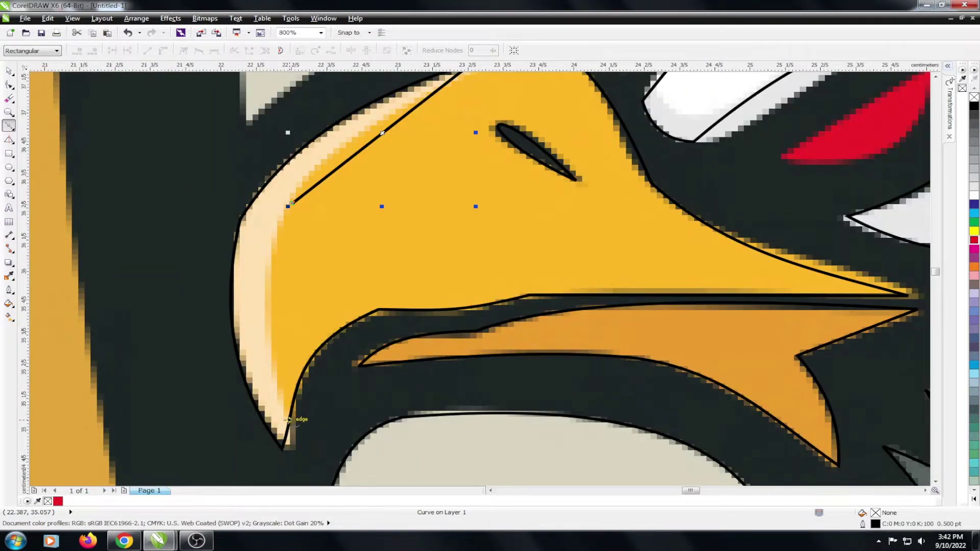
left_click(289, 418)
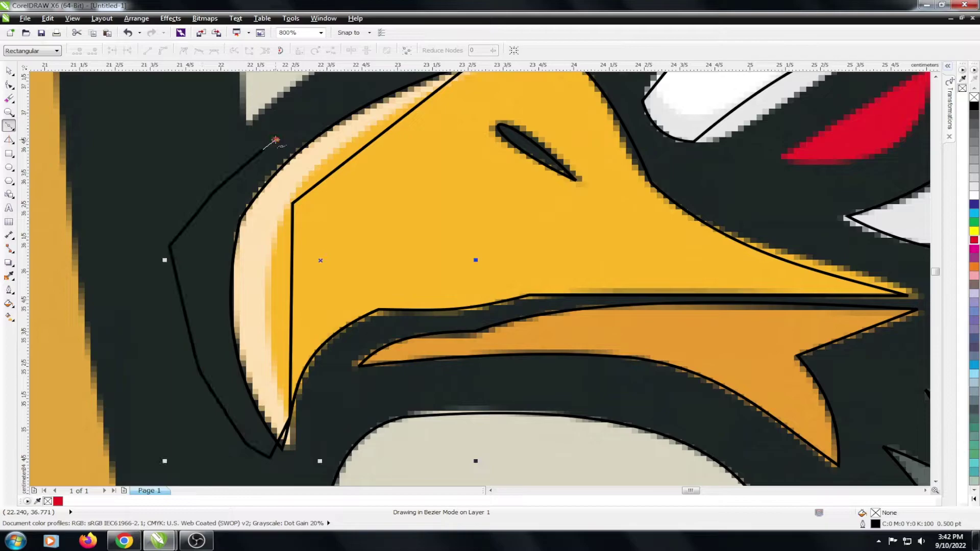
scroll(342, 127, "up", 1)
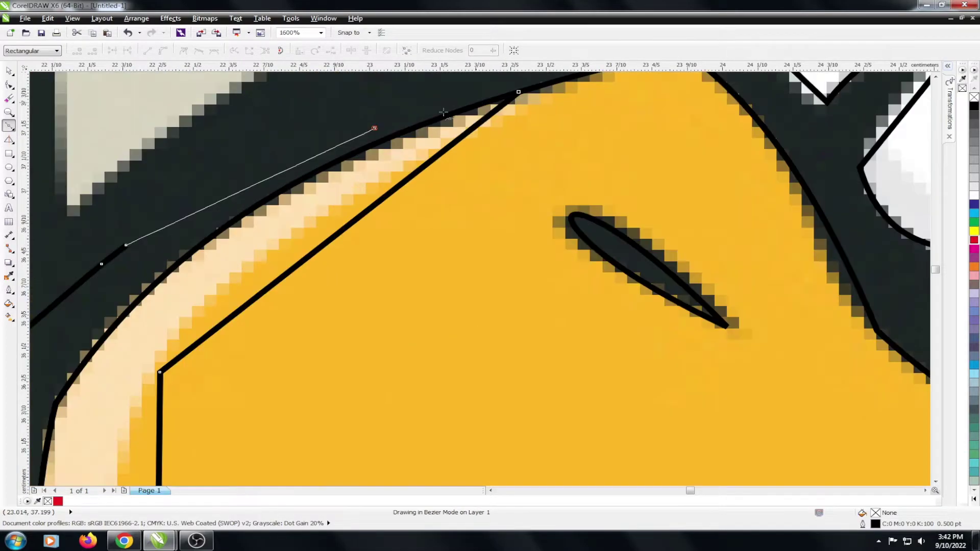
scroll(521, 96, "up", 1)
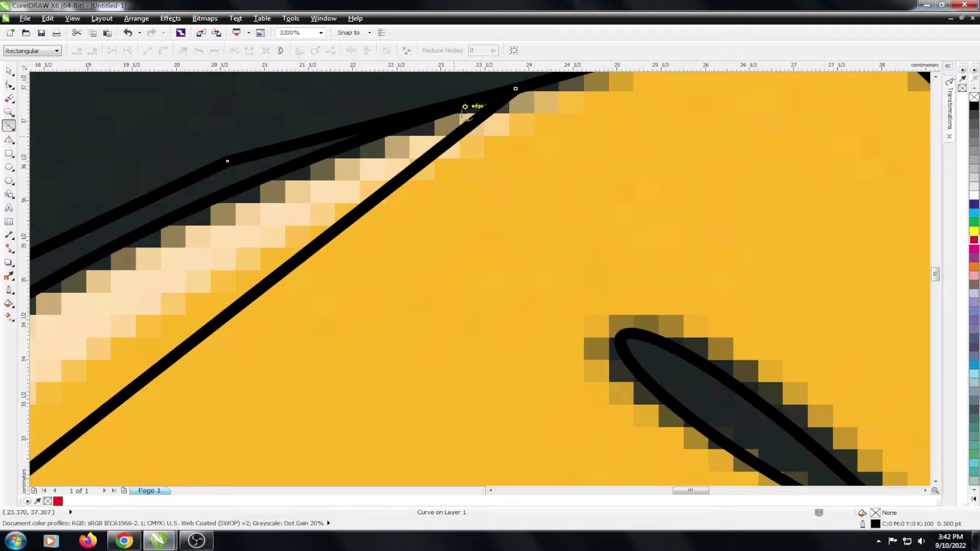
scroll(465, 106, "down", 3)
key("space")
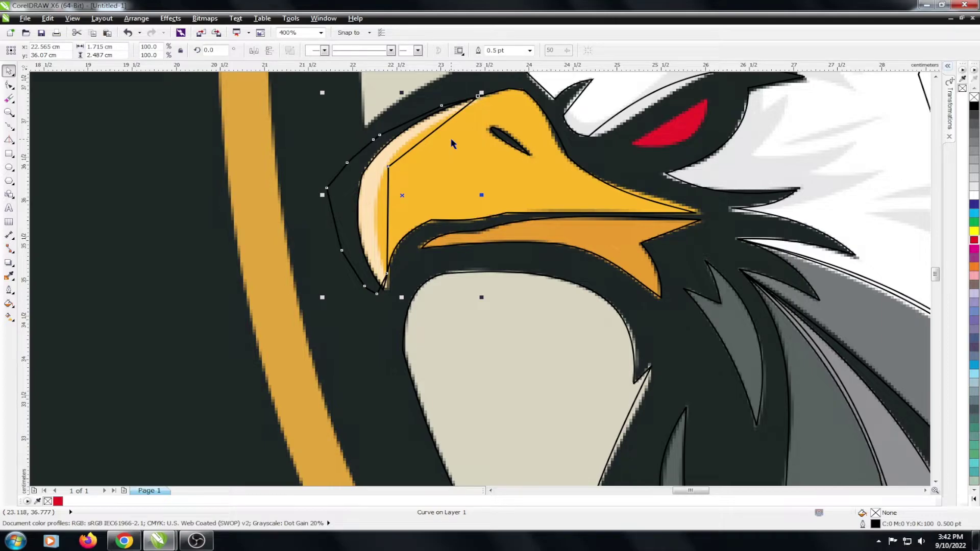
Step: Bend the highlight shape's straight inner edge into a smooth curve following the highlight
key("F10")
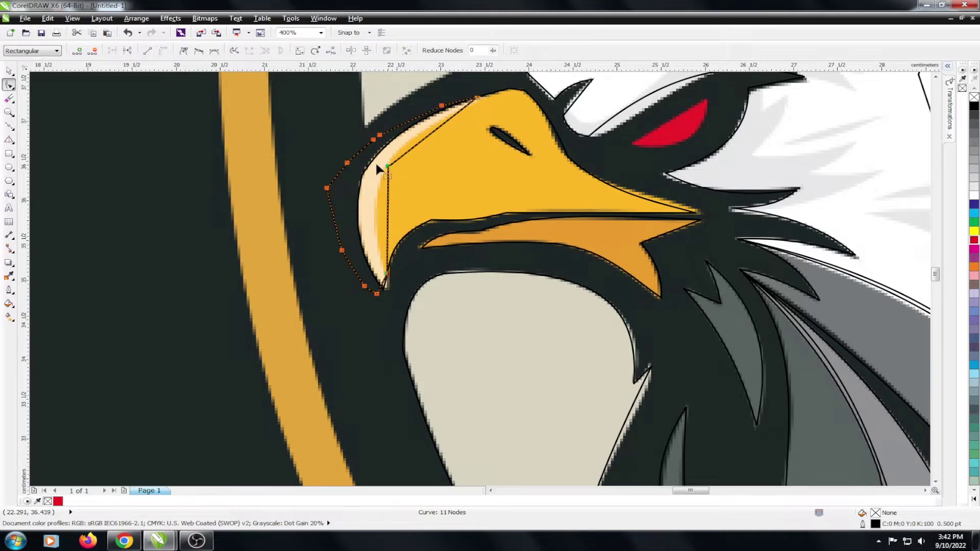
scroll(398, 164, "up", 1)
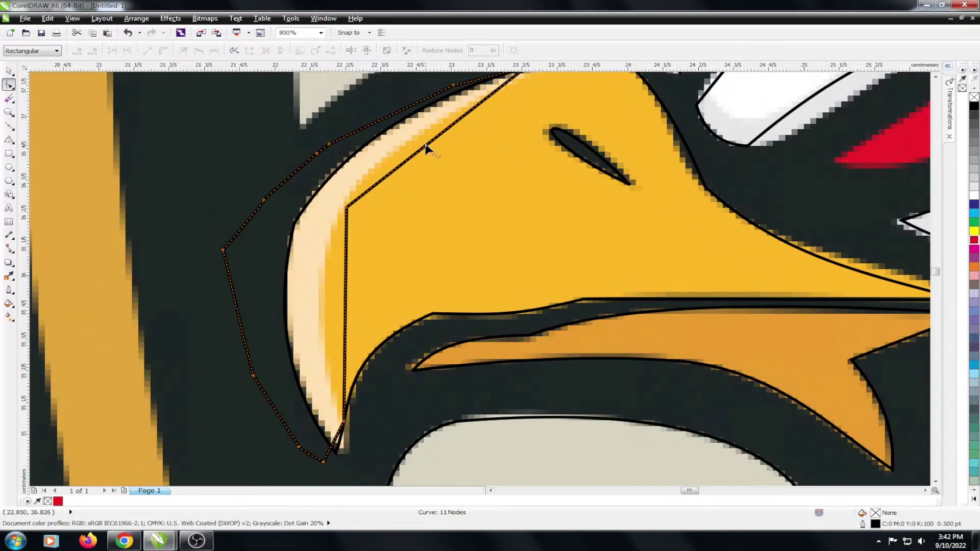
left_click_drag(427, 148, 422, 143)
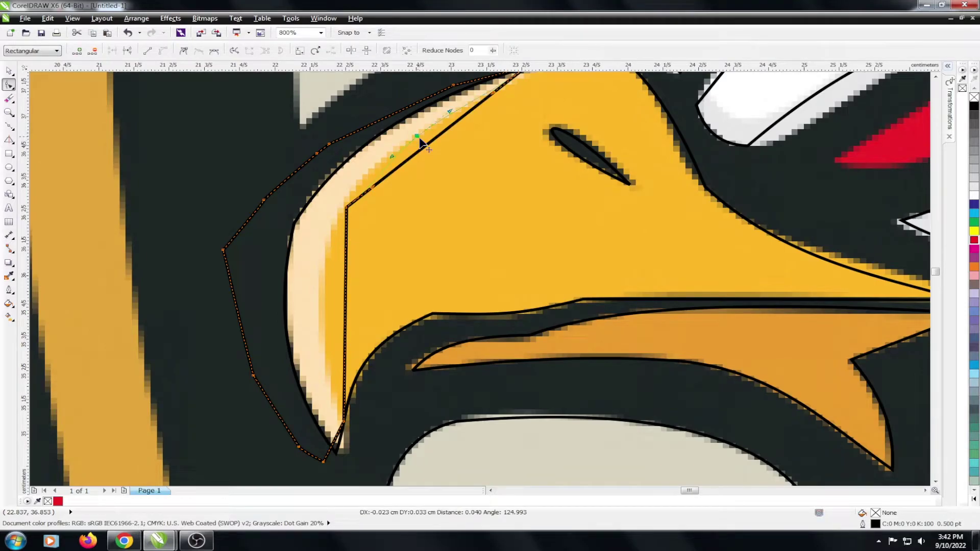
mouse_move(372, 235)
left_mouse_down()
mouse_move(333, 325)
mouse_move(322, 326)
left_mouse_up()
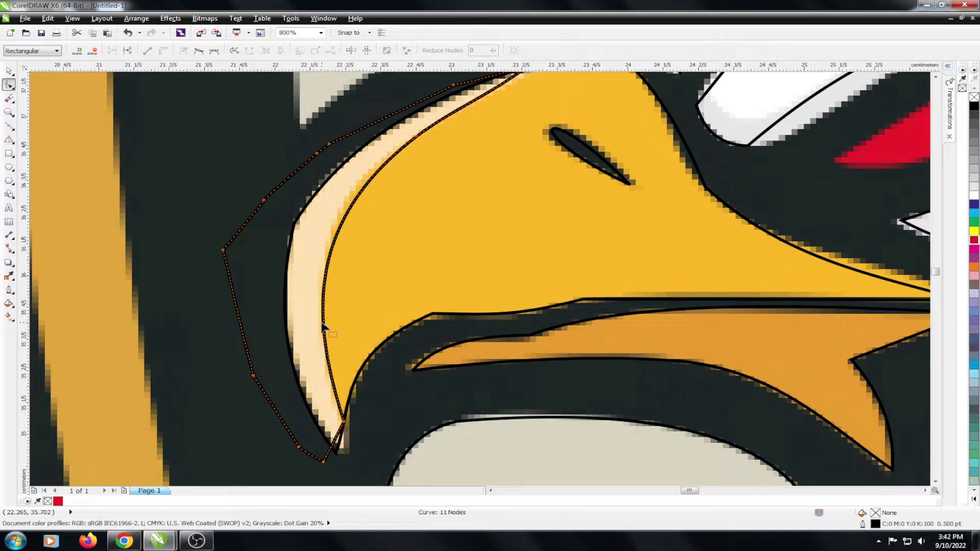
left_click_drag(384, 167, 382, 166)
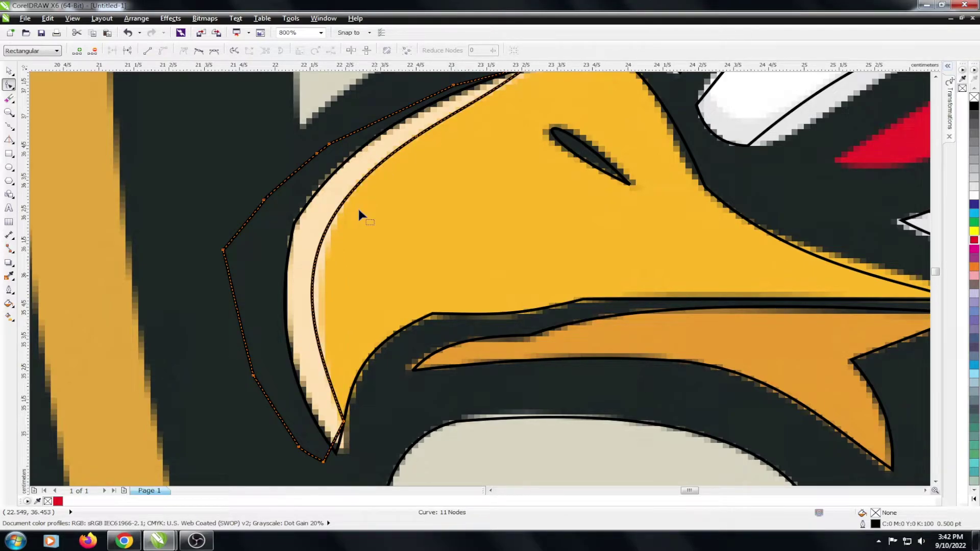
key("F5")
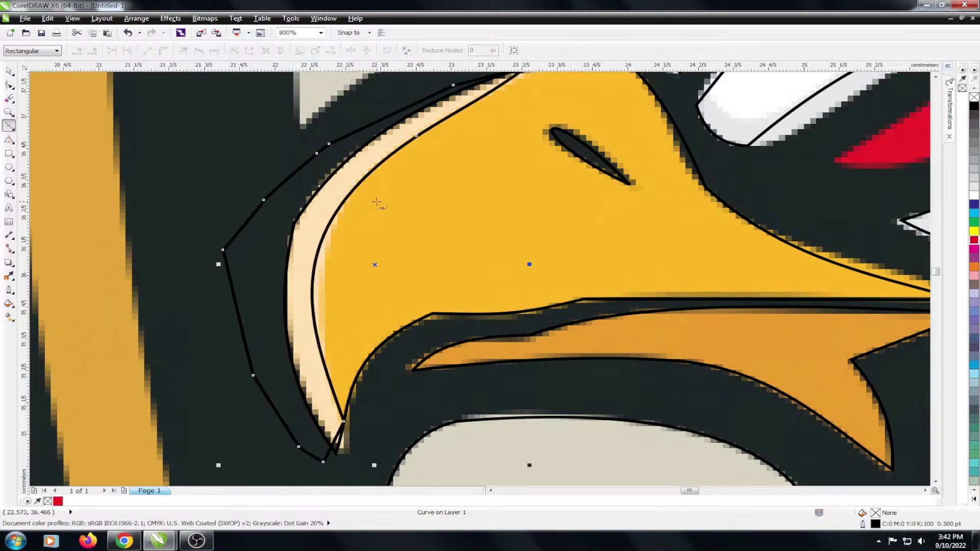
key("space")
scroll(323, 250, "down", 2)
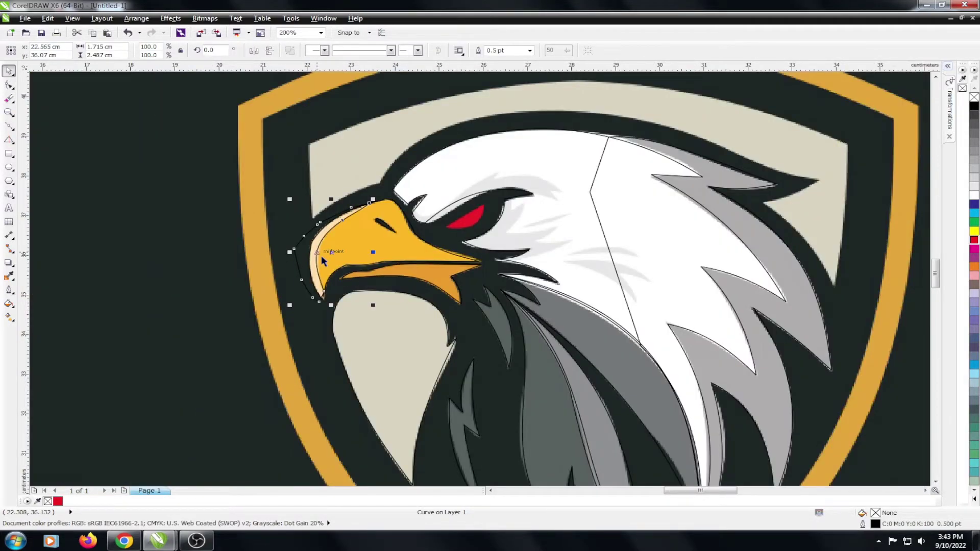
Step: Outline the red eye with a closed three-node Bezier triangle
key("Escape")
scroll(356, 185, "down", 1)
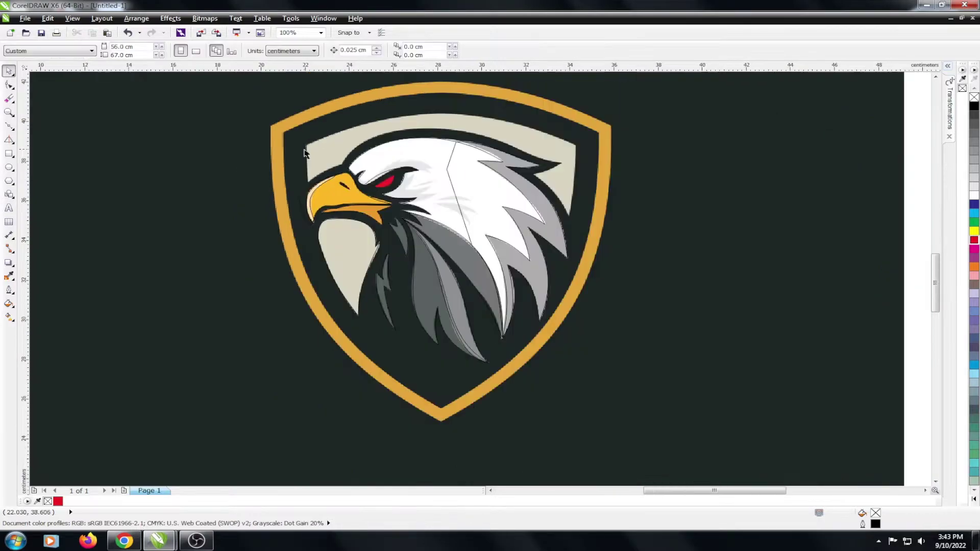
scroll(318, 162, "down", 1)
scroll(317, 161, "up", 1)
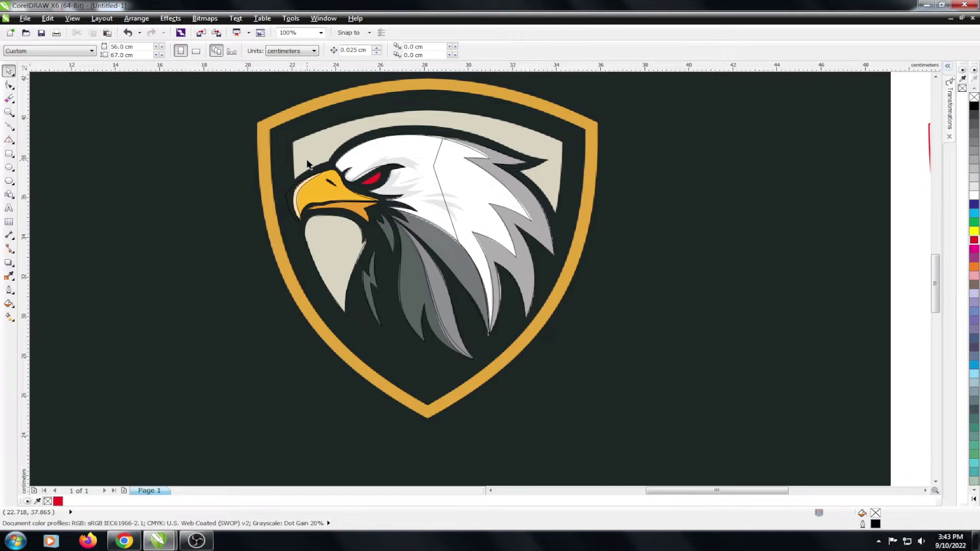
left_click(336, 170)
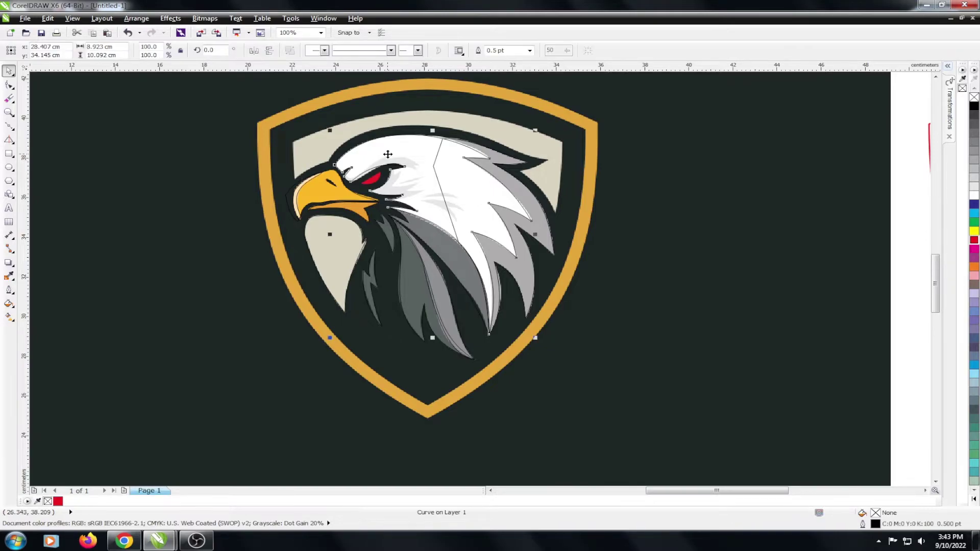
scroll(376, 183, "up", 1)
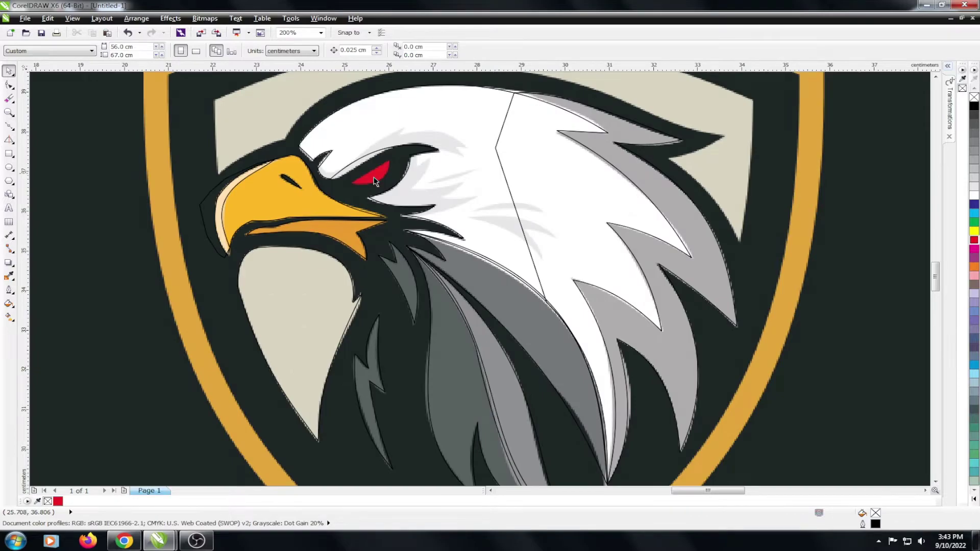
left_click(8, 126)
scroll(371, 155, "up", 1)
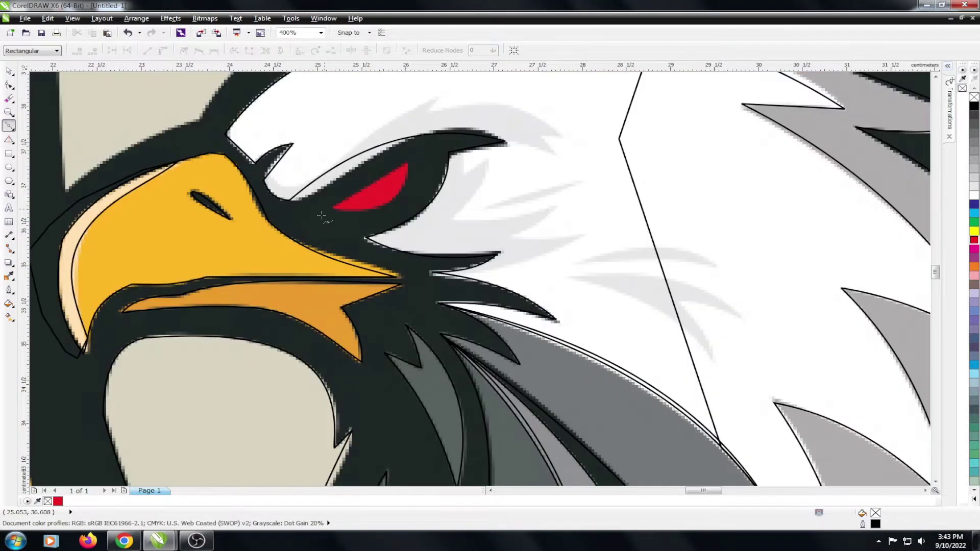
left_click(333, 205)
left_click(407, 164)
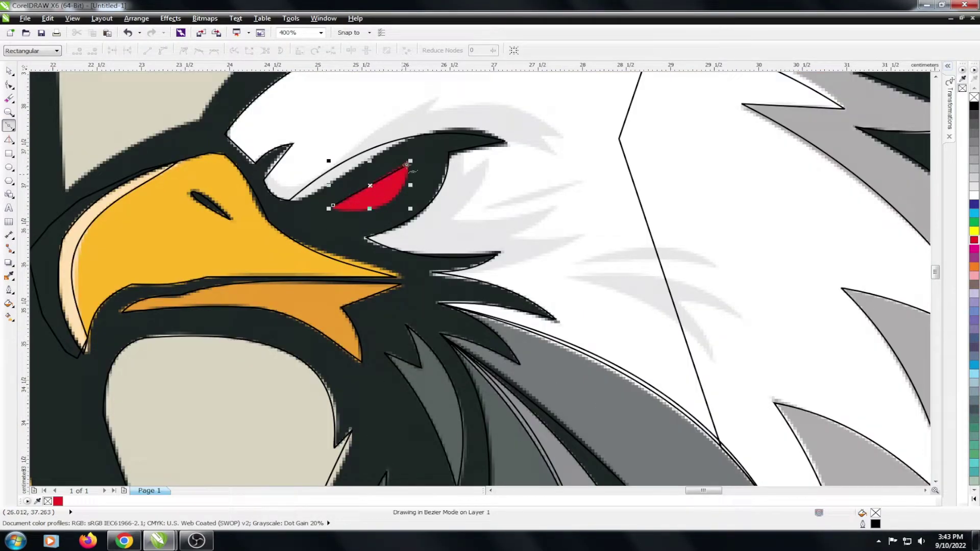
scroll(386, 204, "up", 1)
left_click(386, 204)
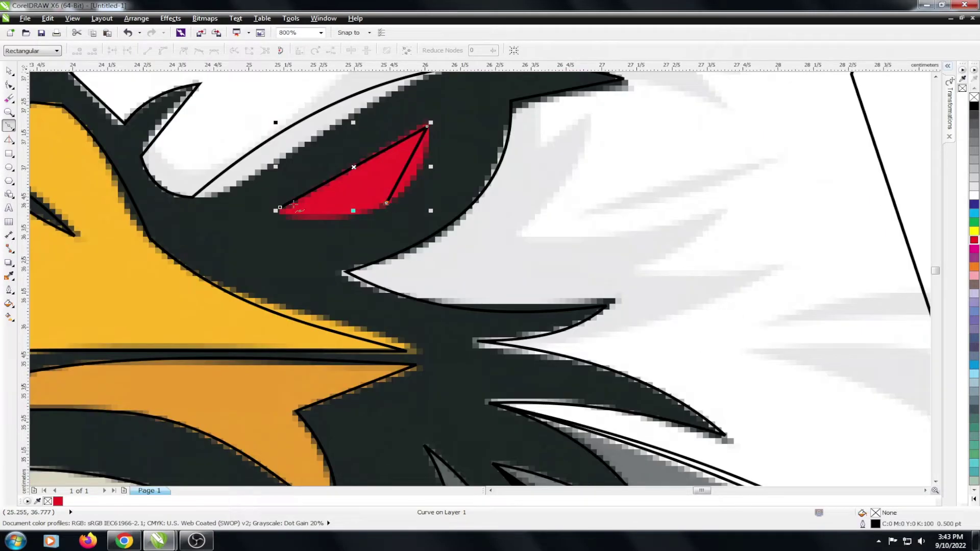
left_click(279, 207)
Step: Convert the eye's bottom and right edges to curves and bow them into an almond shape
key("F10")
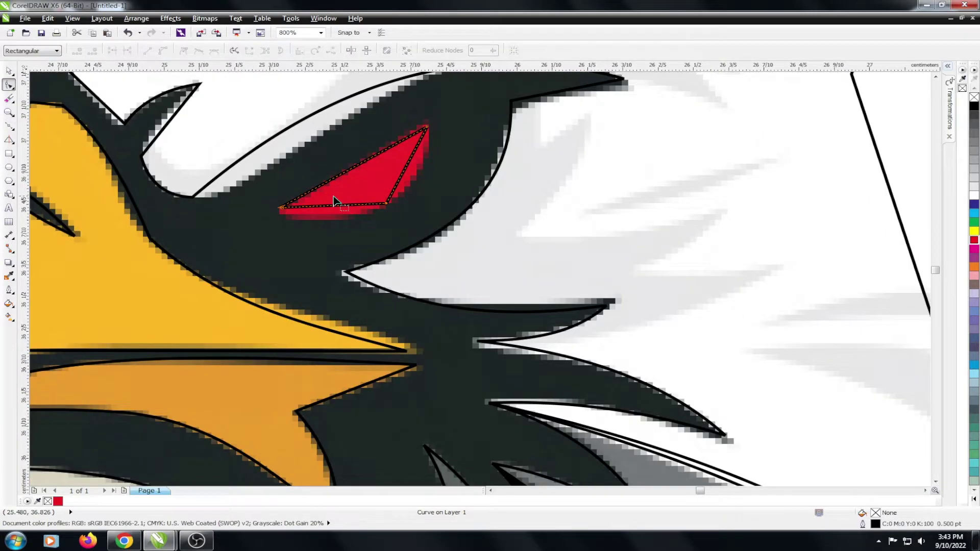
scroll(332, 196, "up", 1)
right_click(330, 214)
left_click(345, 232)
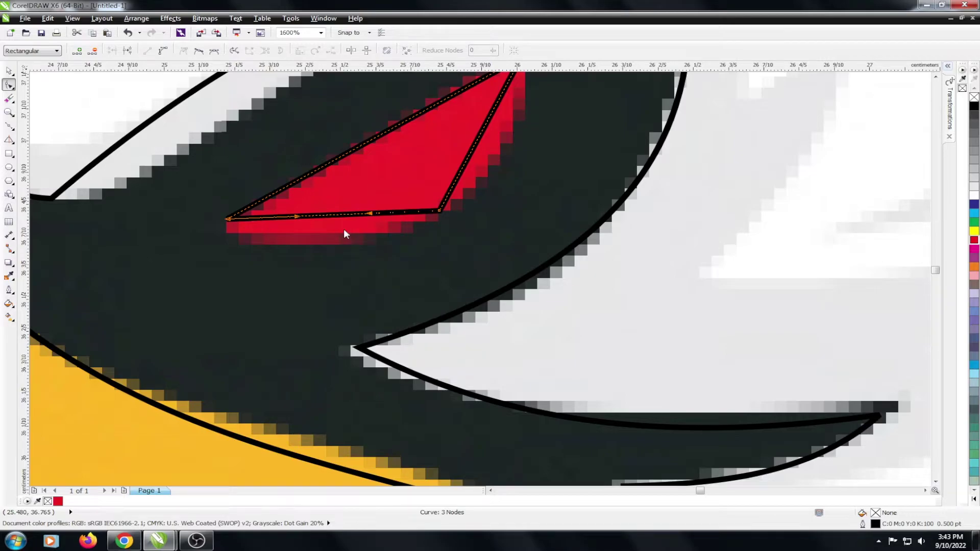
left_click(334, 244)
left_click_drag(338, 215, 338, 236)
right_click(482, 134)
left_click(492, 138)
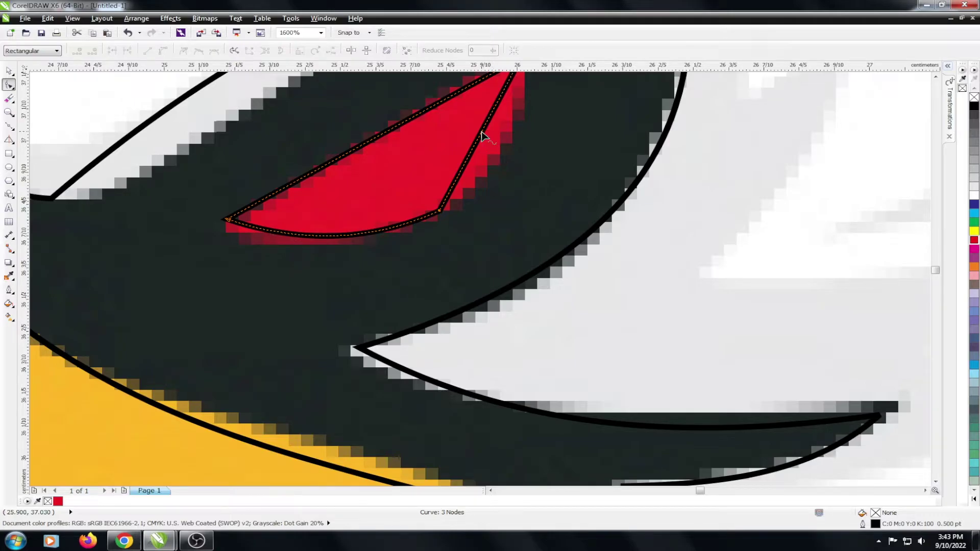
left_click_drag(489, 139, 515, 148)
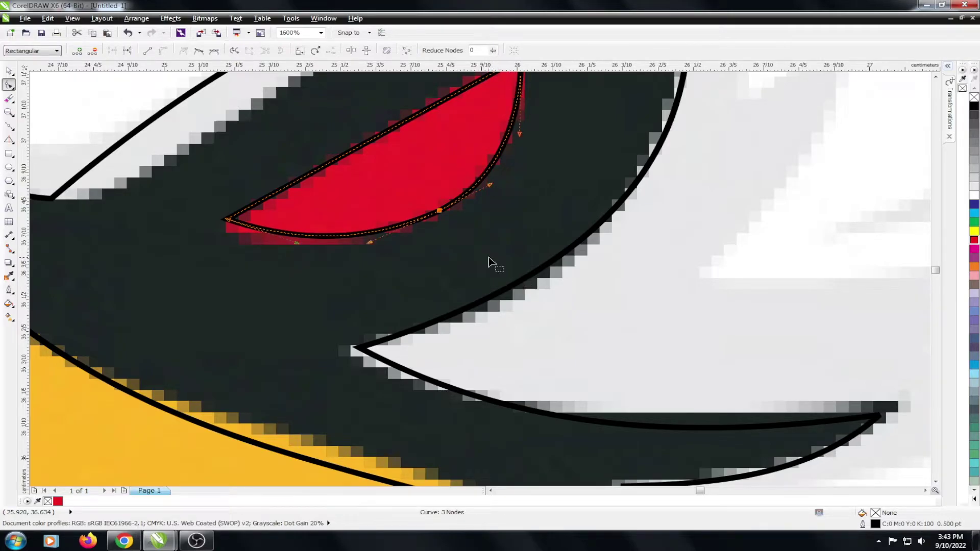
key("Delete")
key("space")
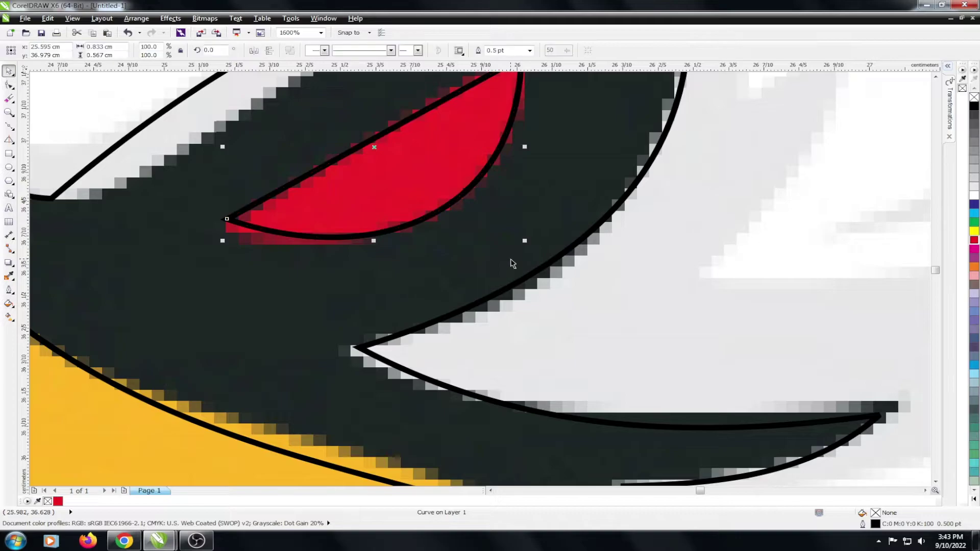
scroll(403, 230, "down", 2)
key("Escape")
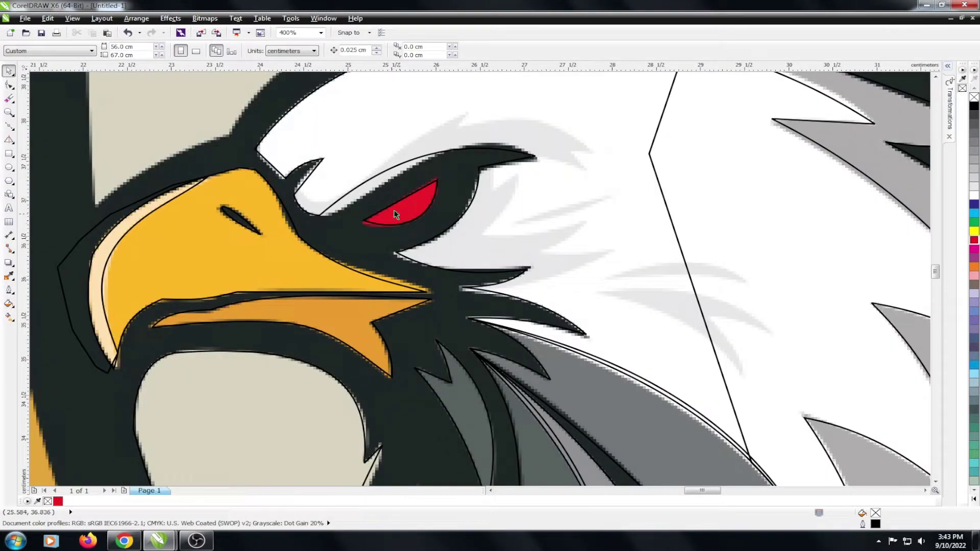
scroll(394, 228, "down", 1)
scroll(321, 169, "down", 1)
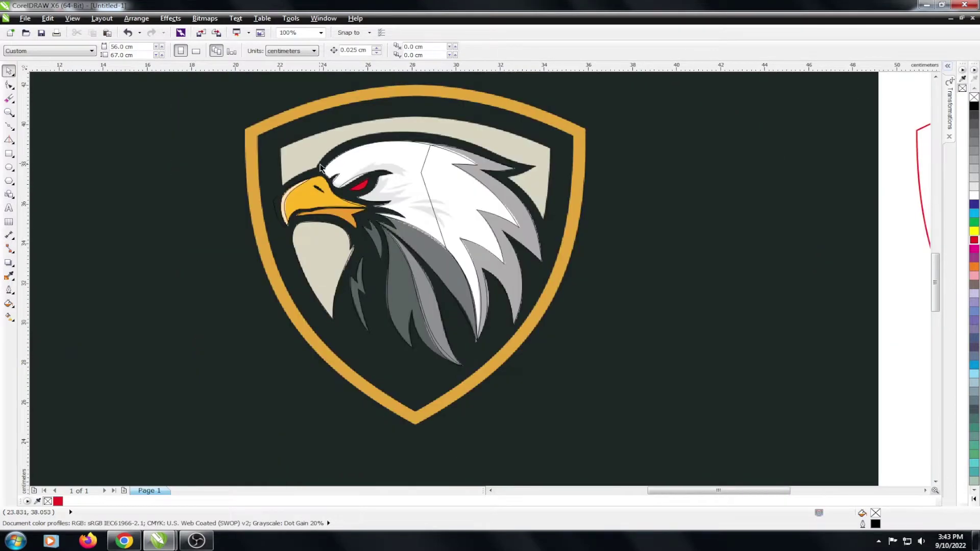
Step: Zoom into the eagle head and place Bezier nodes from the beak top across the crown to the crest tip
key("z")
mouse_move(435, 289)
left_mouse_down()
mouse_move(171, 133)
mouse_move(671, 383)
left_mouse_up()
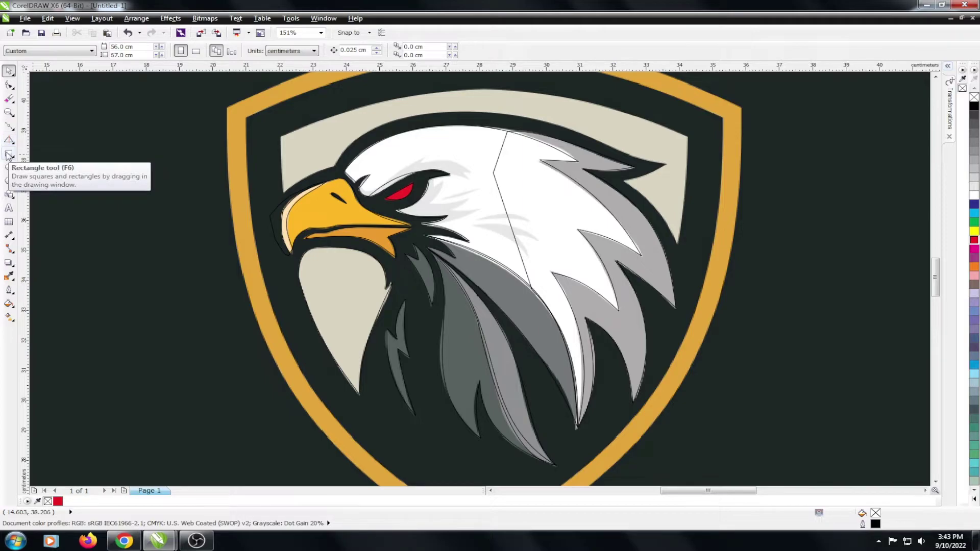
left_click(9, 125)
scroll(286, 199, "up", 2)
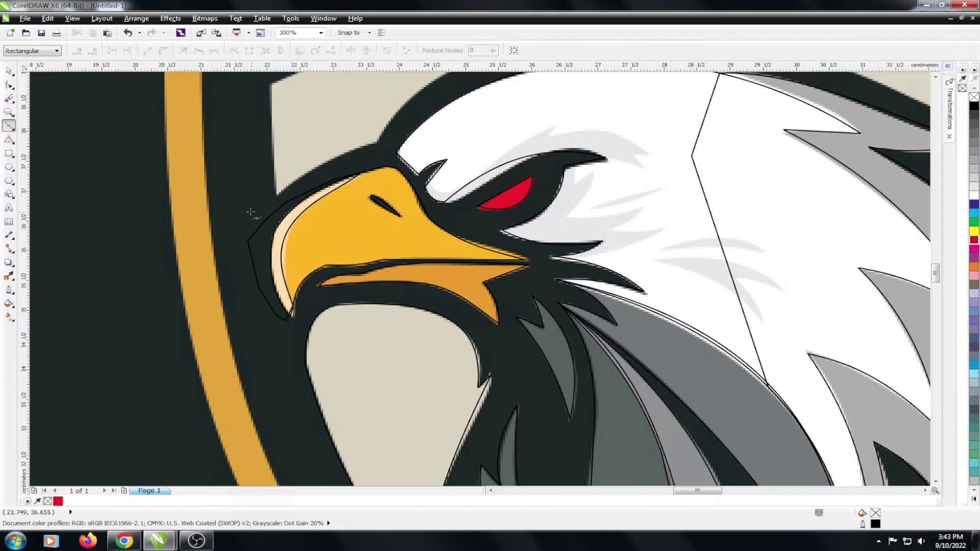
left_click(276, 196)
left_click(379, 142)
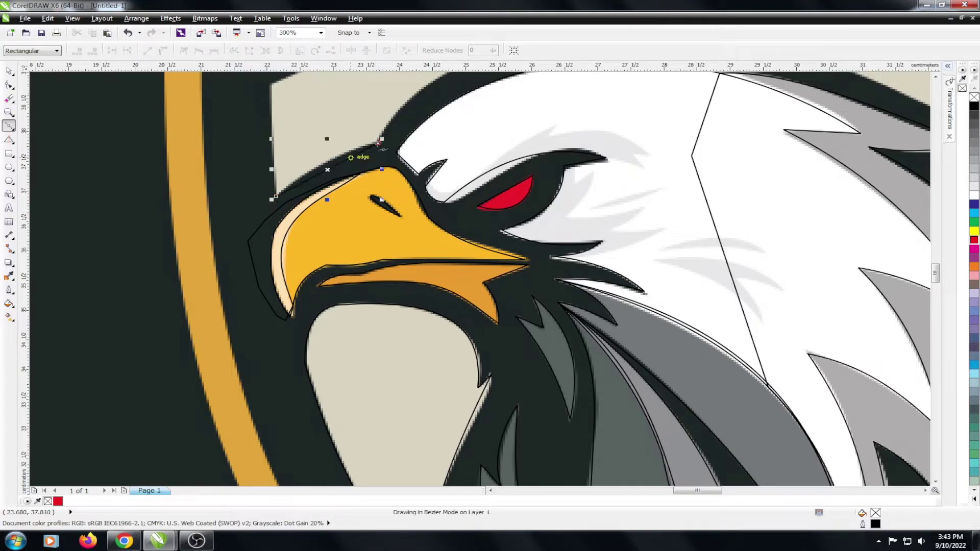
scroll(379, 142, "down", 3)
scroll(659, 174, "up", 3)
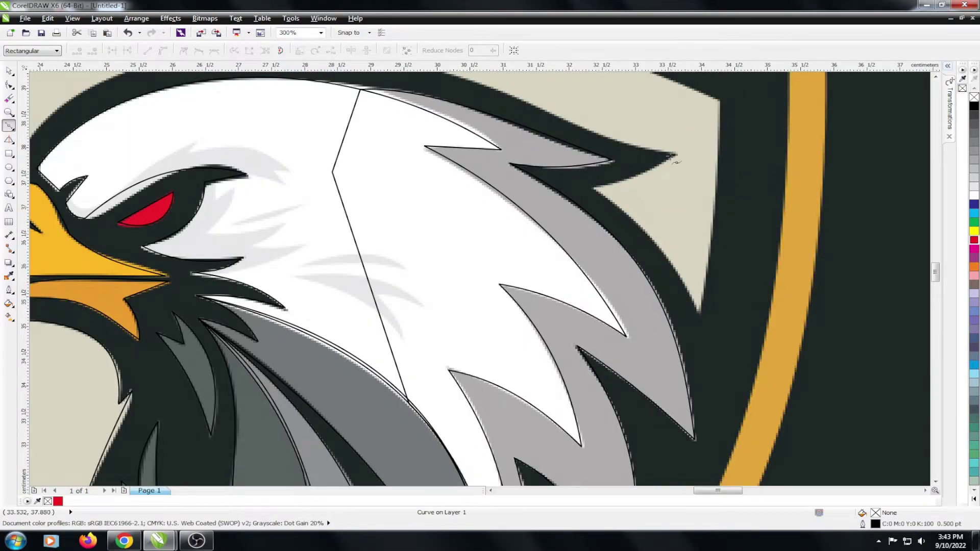
left_click(678, 150)
double_click(678, 152)
Step: Continue the outline down the feather edge and around the lower head, closing the 13-node path
left_click(594, 188)
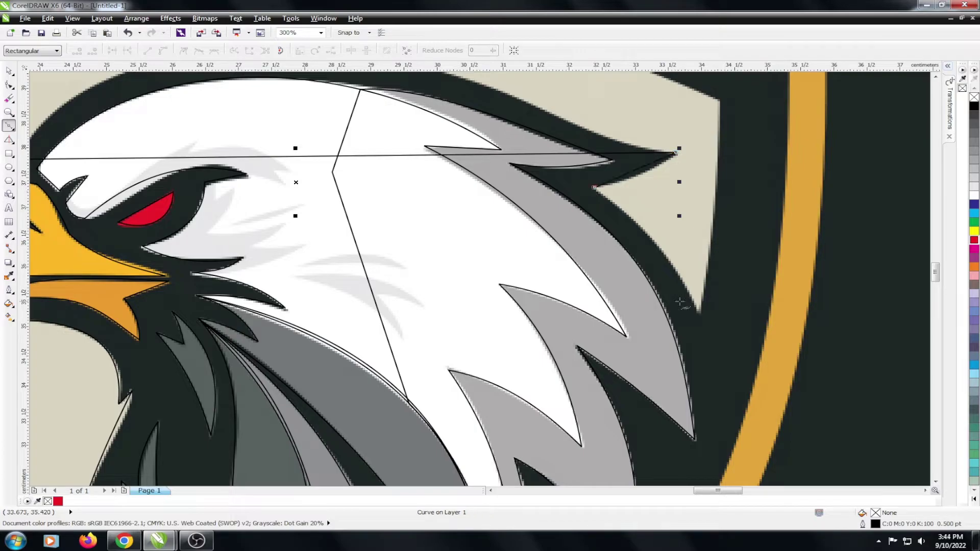
left_click(696, 304)
scroll(697, 306, "down", 2)
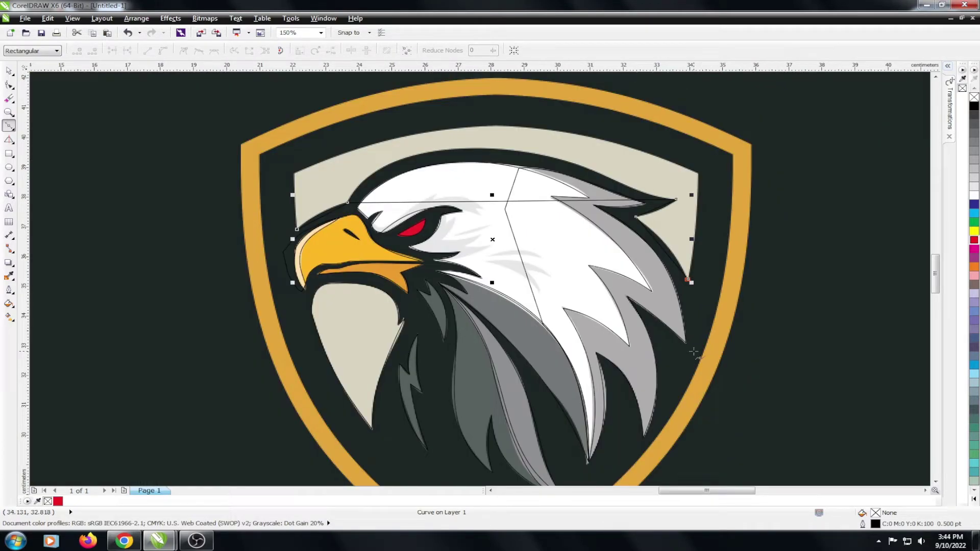
scroll(696, 331, "down", 2)
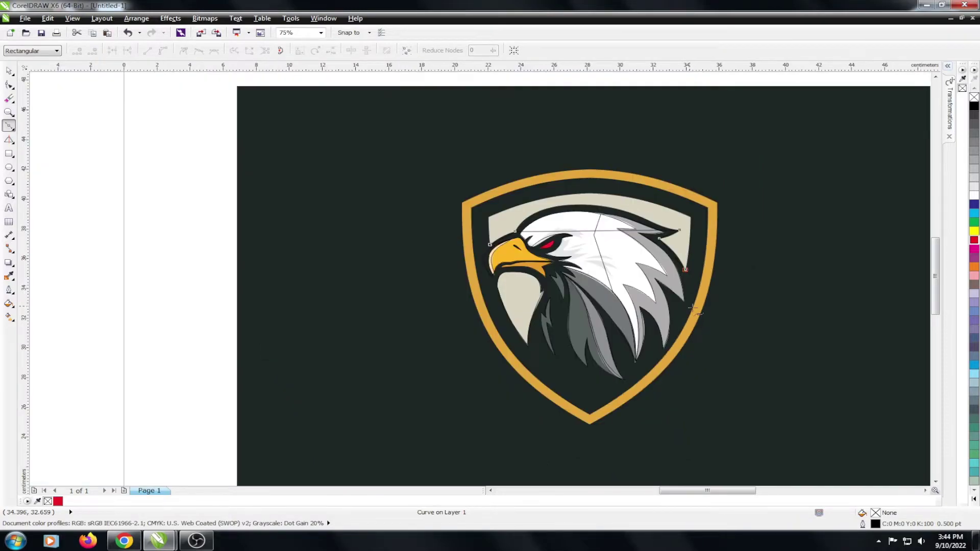
scroll(695, 310, "up", 2)
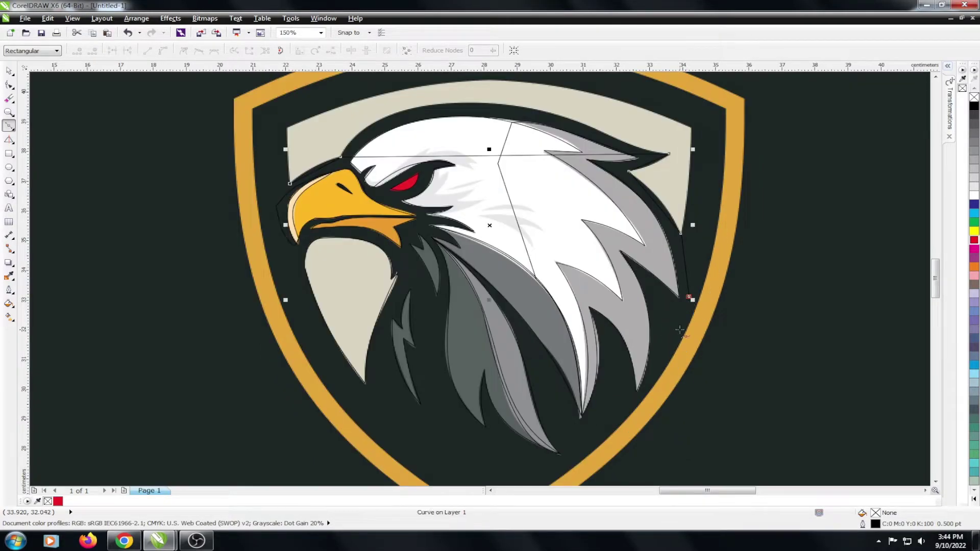
left_click(637, 398)
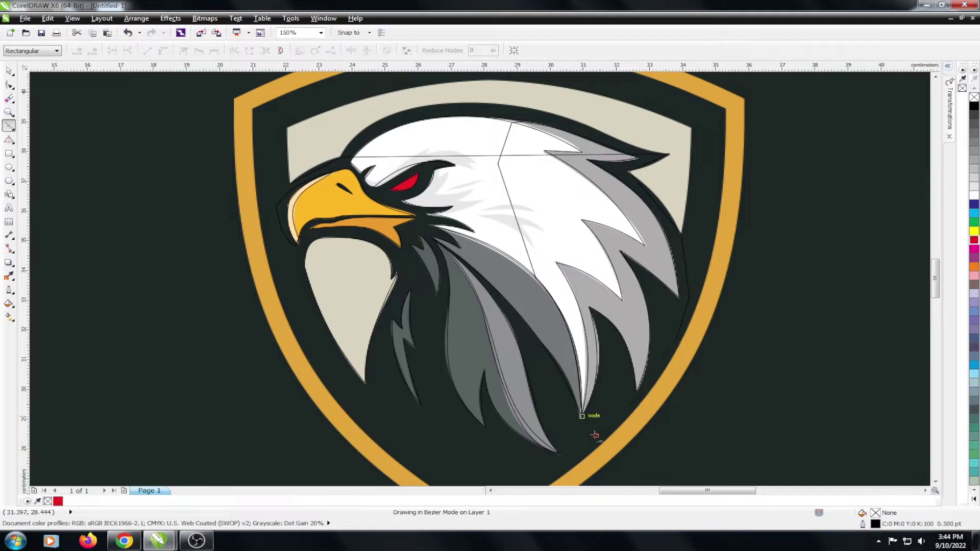
scroll(595, 434, "down", 2)
left_click(526, 425)
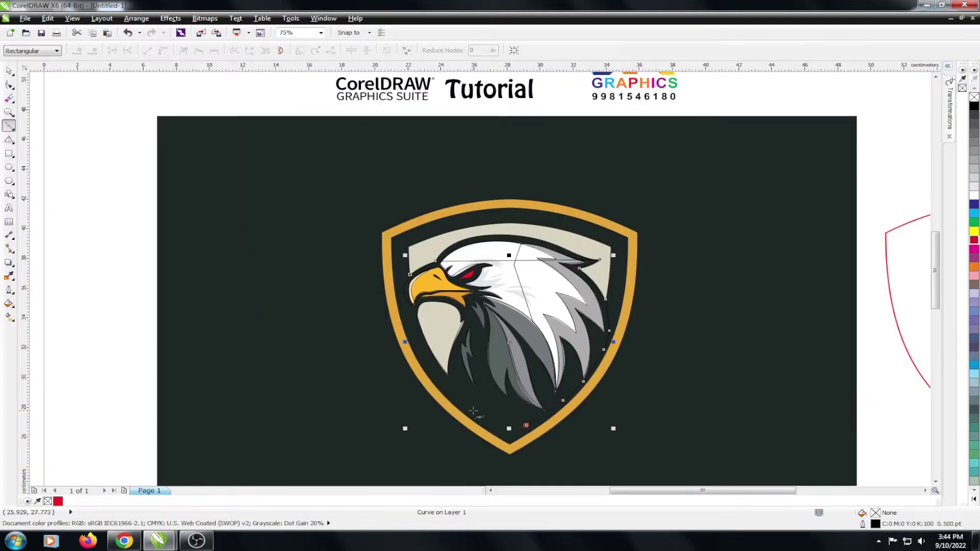
left_click(472, 411)
scroll(424, 369, "up", 2)
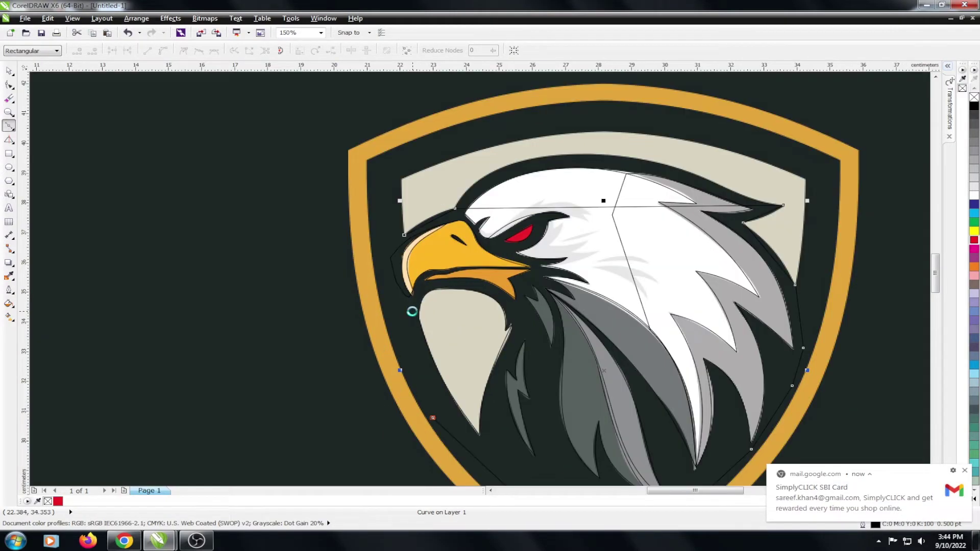
left_click(433, 417)
left_click(376, 253)
scroll(380, 230, "up", 1)
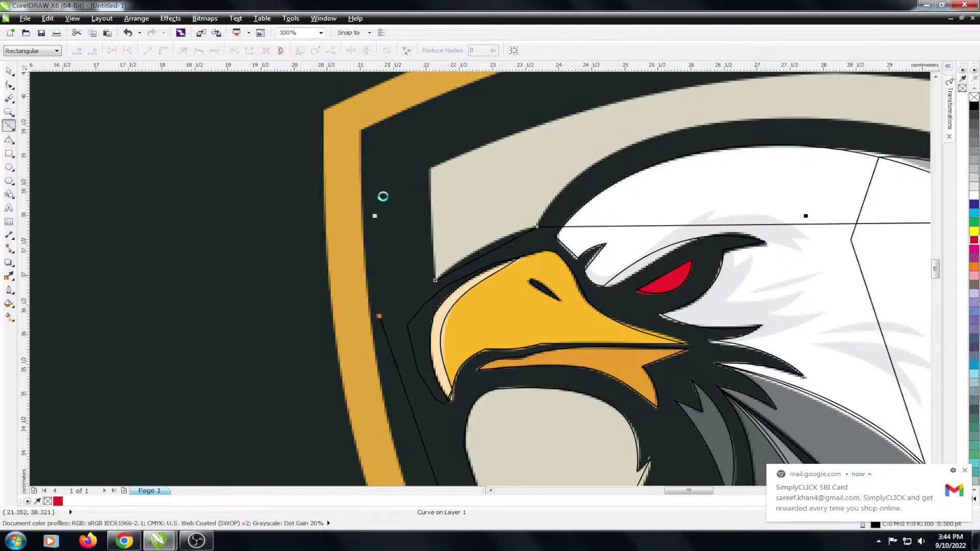
scroll(435, 280, "up", 1)
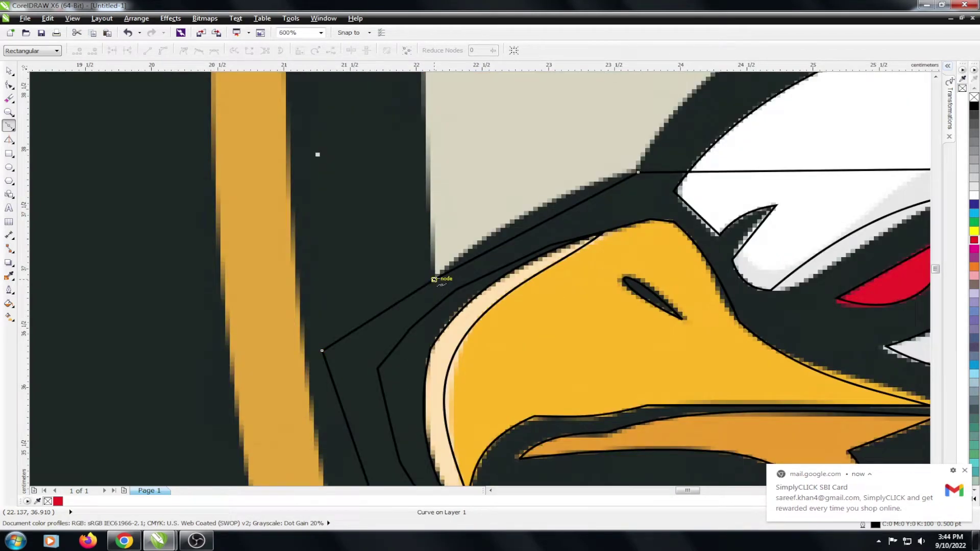
key("F10")
left_click(463, 280)
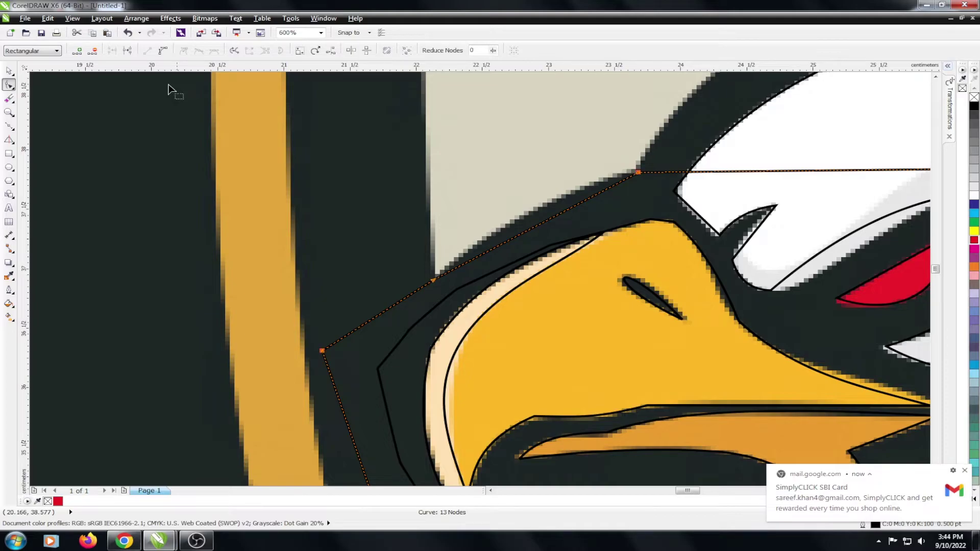
Step: Drag the outline's crown segments into smooth arcs following the top of the eagle's head
mouse_move(542, 225)
left_mouse_down()
mouse_move(536, 217)
mouse_move(471, 223)
left_mouse_up()
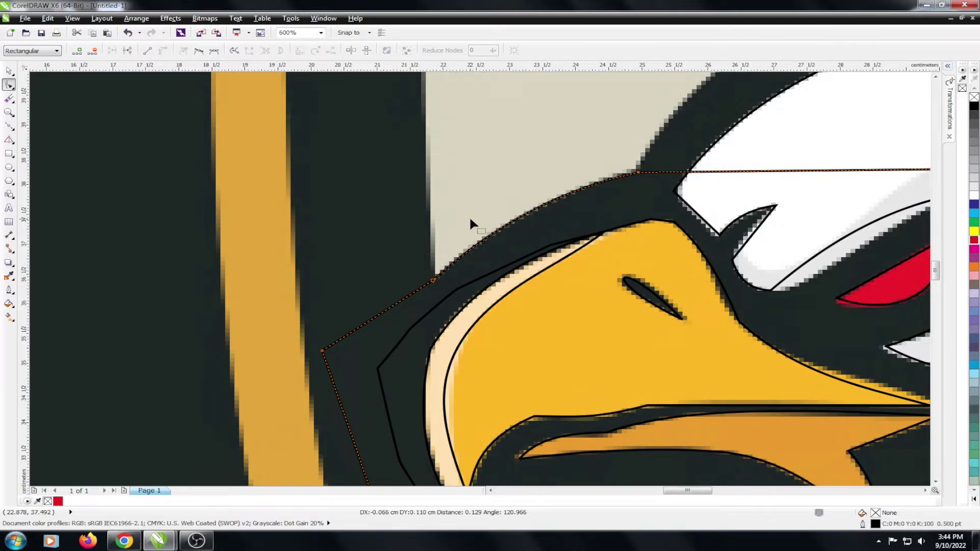
scroll(469, 215, "down", 3)
scroll(676, 213, "up", 2)
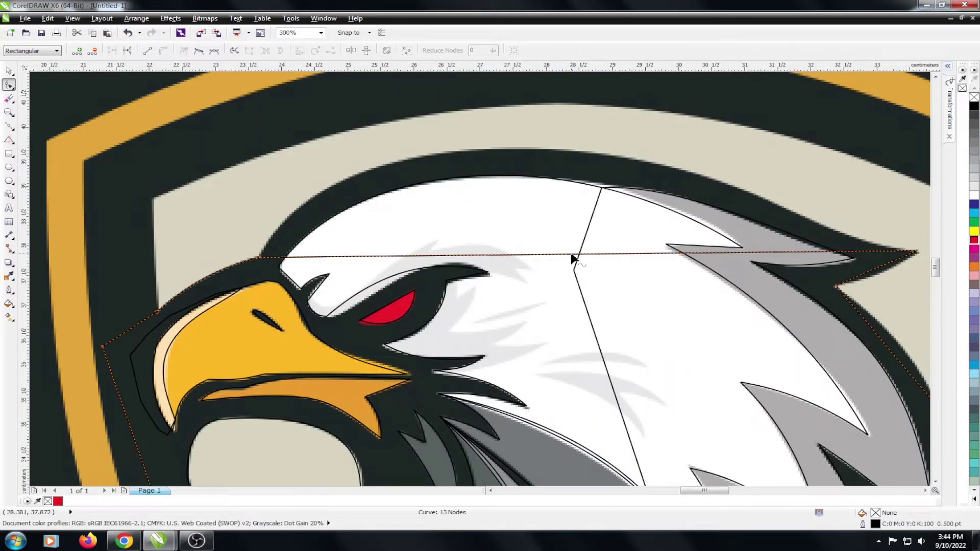
mouse_move(588, 246)
left_mouse_down()
mouse_move(570, 247)
mouse_move(511, 149)
mouse_move(477, 151)
left_mouse_up()
scroll(477, 152, "down", 2)
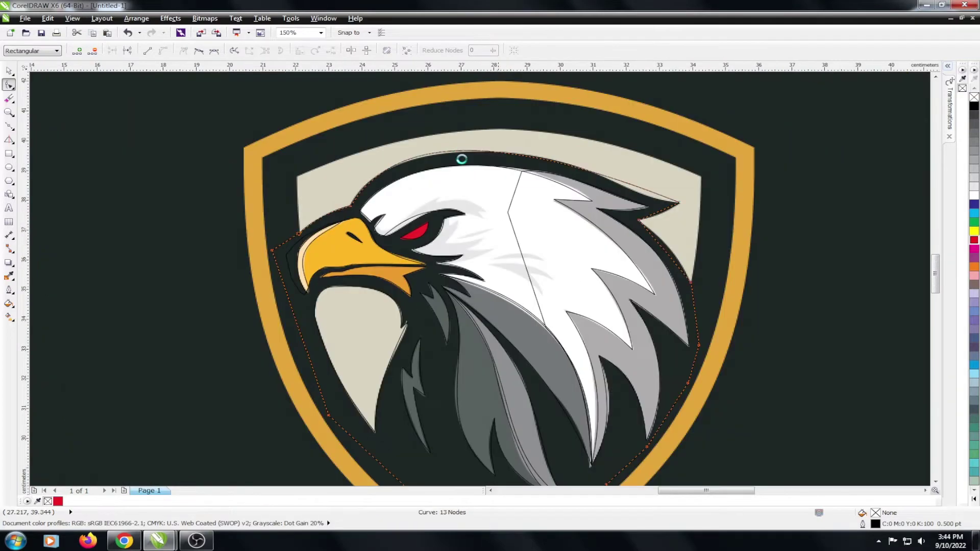
scroll(642, 176, "up", 2)
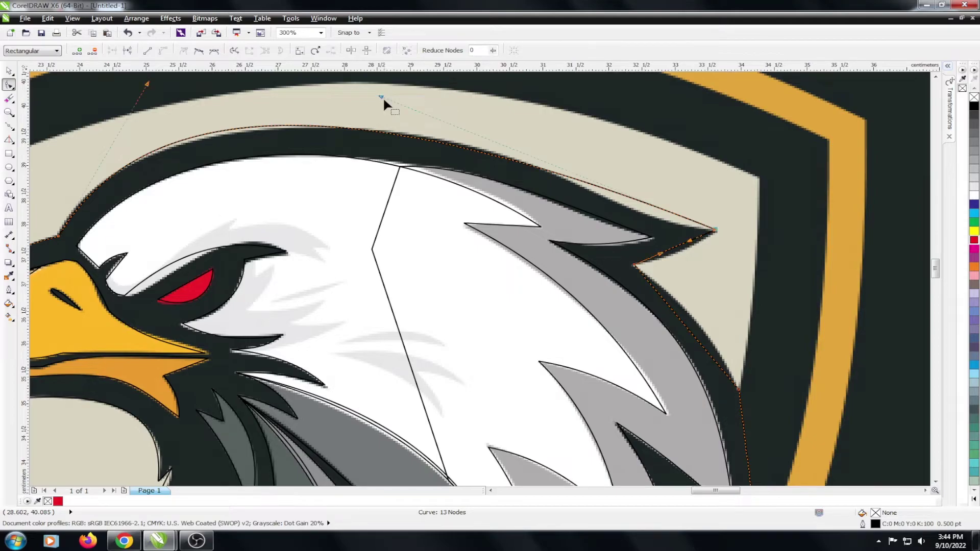
left_click_drag(382, 99, 379, 119)
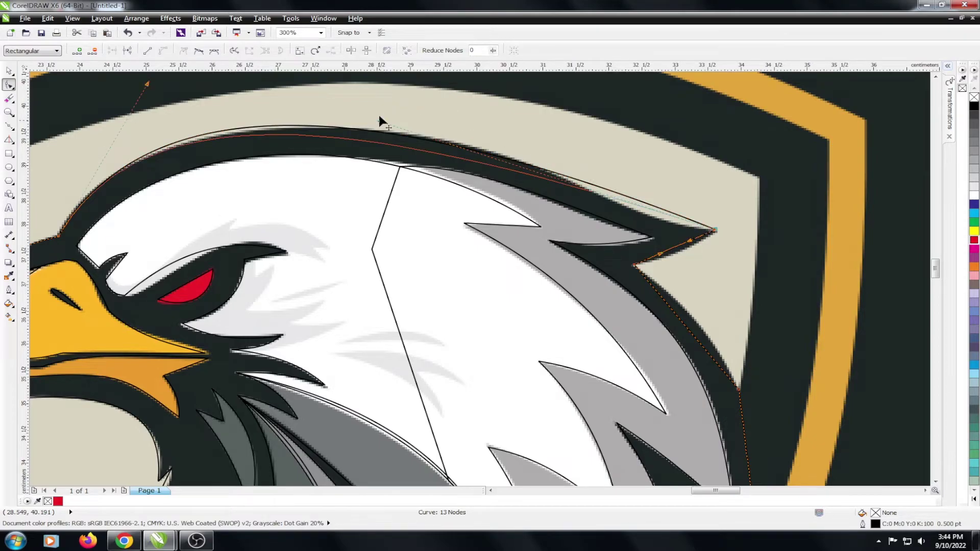
scroll(380, 121, "down", 3)
scroll(259, 128, "up", 3)
mouse_move(260, 129)
left_mouse_down()
mouse_move(308, 95)
mouse_move(280, 107)
left_mouse_up()
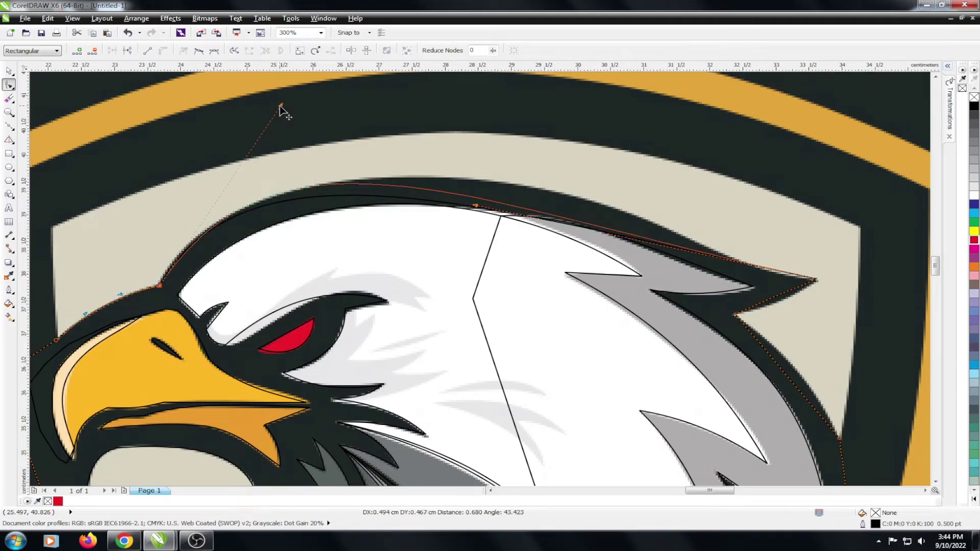
scroll(739, 259, "up", 2)
left_click(739, 266)
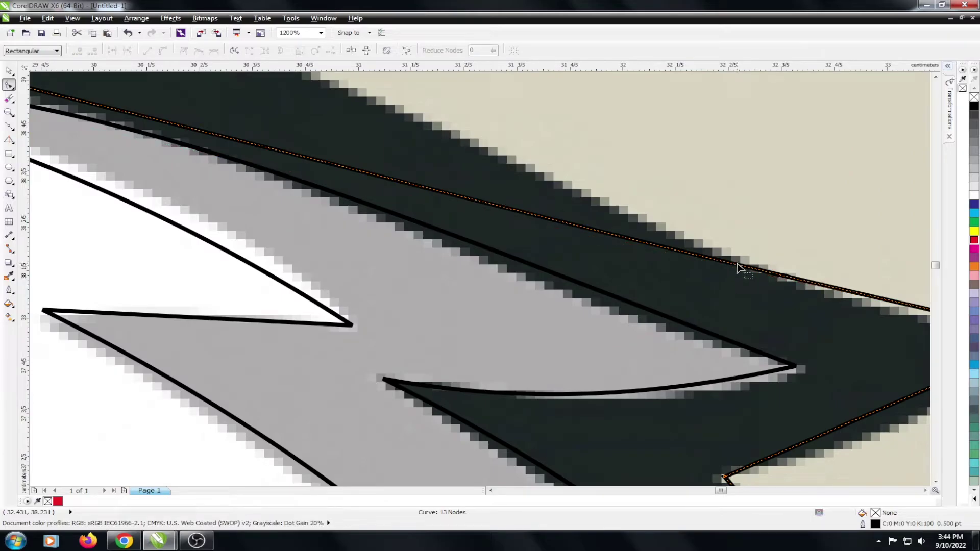
Step: Add a node near the feather tip and try bending the top segment, undoing the failed bends
left_click(737, 264)
key("plus")
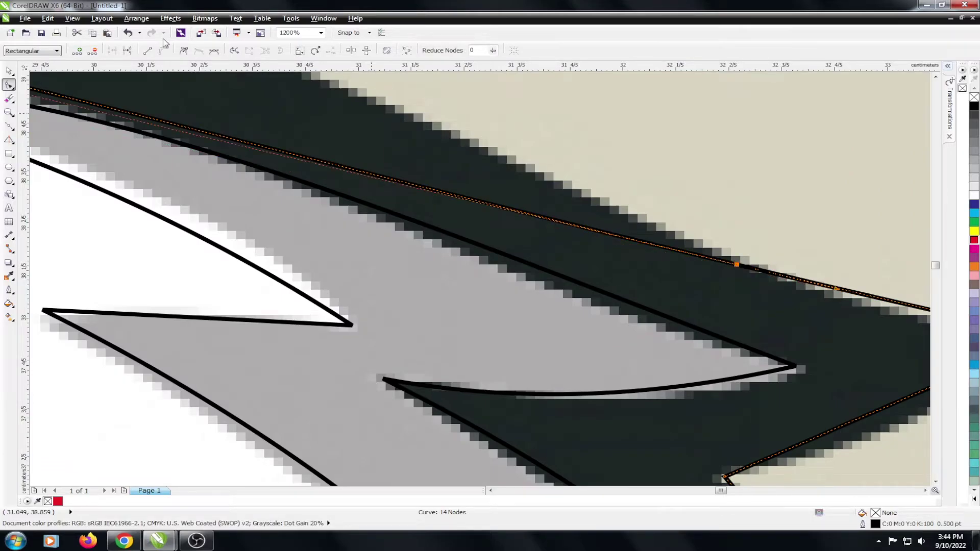
key("F3")
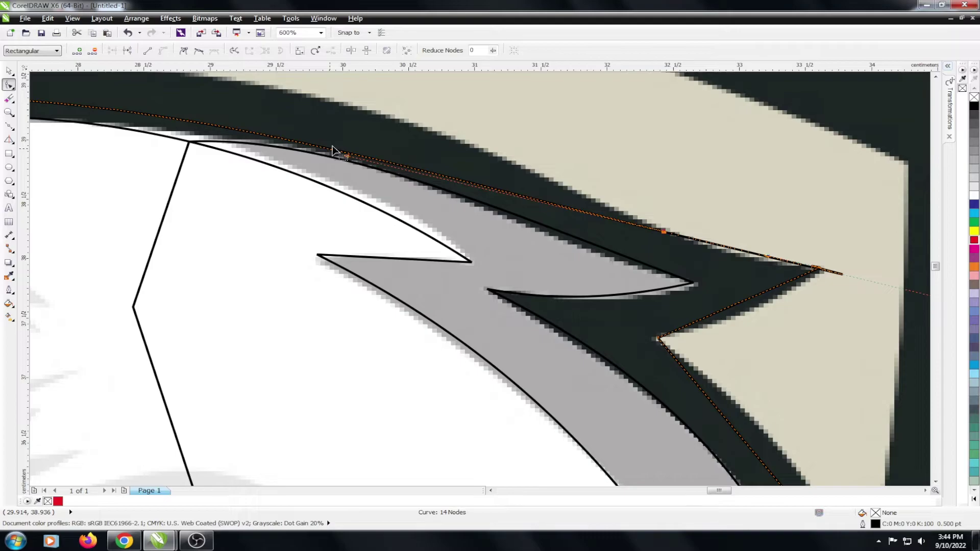
left_click_drag(332, 150, 355, 114)
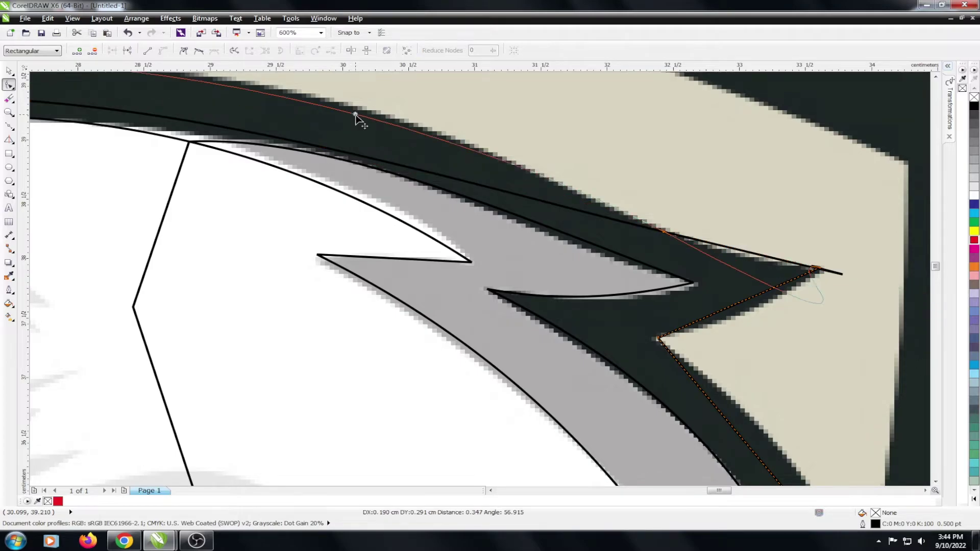
key("ctrl+z")
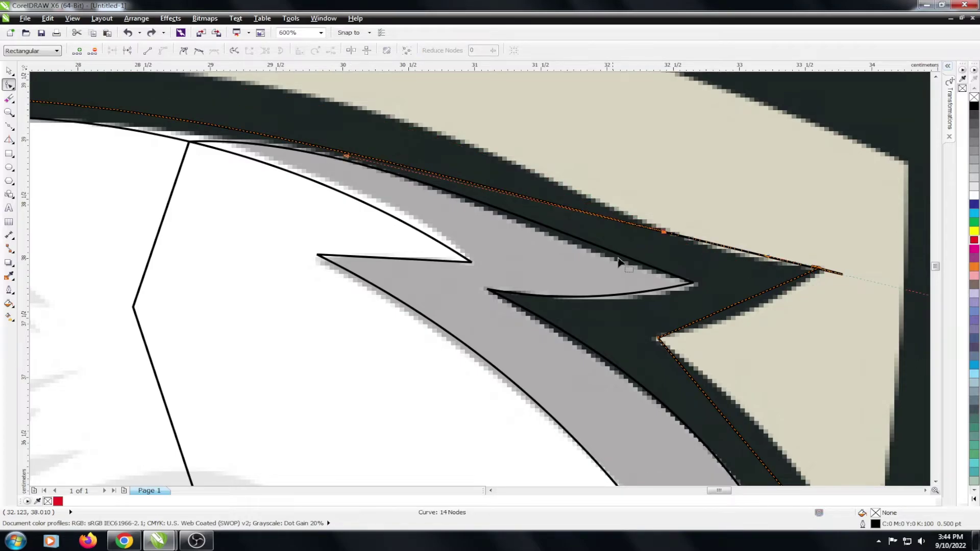
left_click(346, 156)
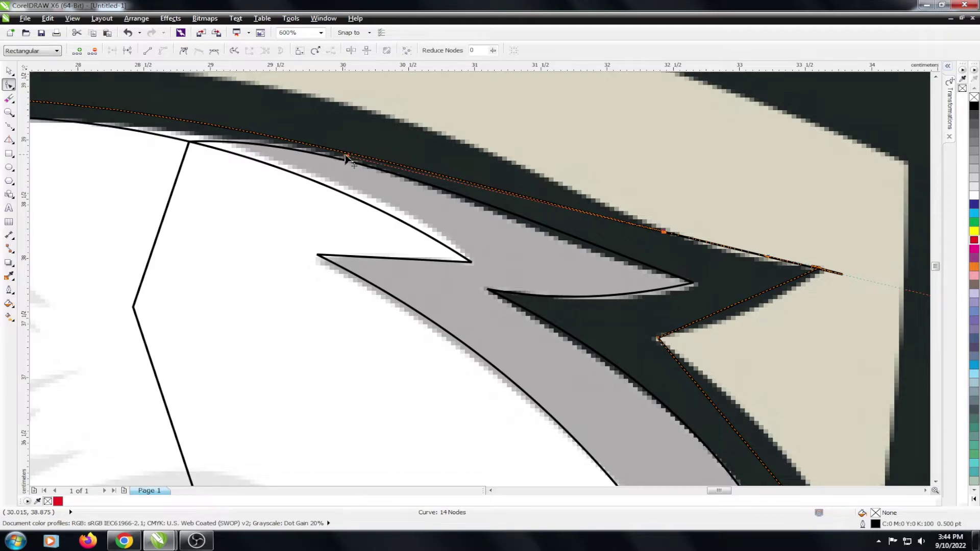
left_click_drag(346, 157, 386, 127)
key("ctrl+z")
left_click(232, 51)
left_click(349, 162)
Step: Add a node on the top edge and pull it so the crown hugs the dark band
left_click(664, 232)
mouse_move(349, 126)
left_mouse_down()
mouse_move(354, 146)
mouse_move(378, 104)
left_mouse_up()
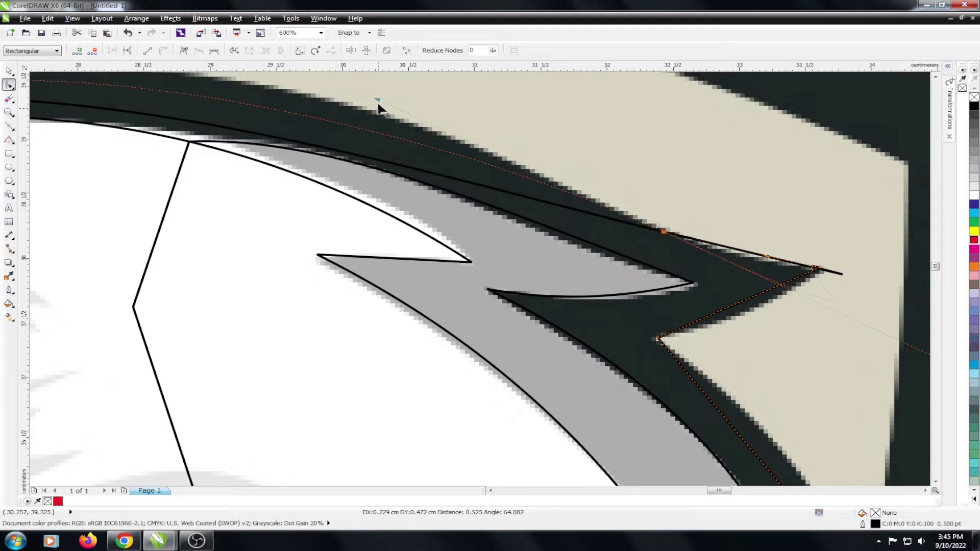
scroll(565, 220, "down", 2)
scroll(565, 217, "up", 2)
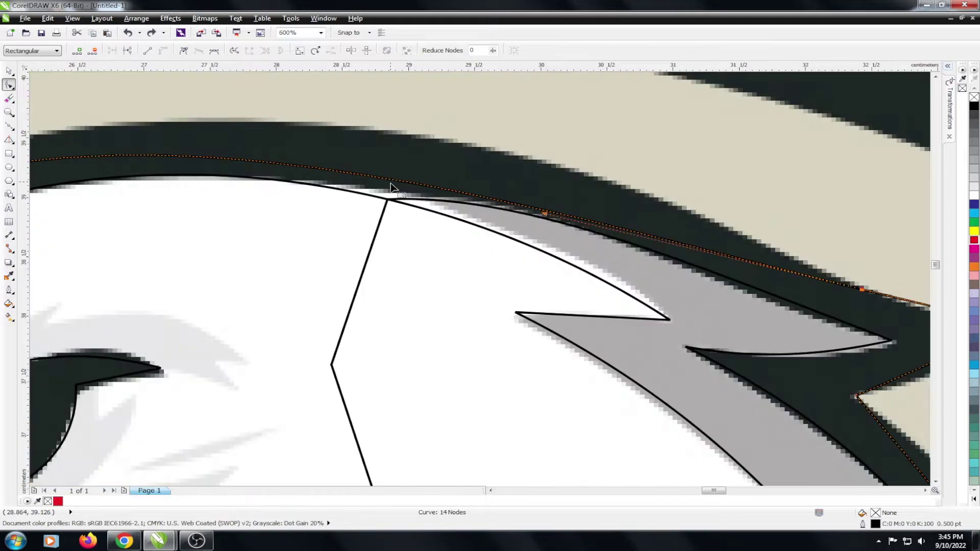
double_click(391, 188)
mouse_move(391, 188)
left_mouse_down()
mouse_move(418, 155)
mouse_move(443, 147)
left_mouse_up()
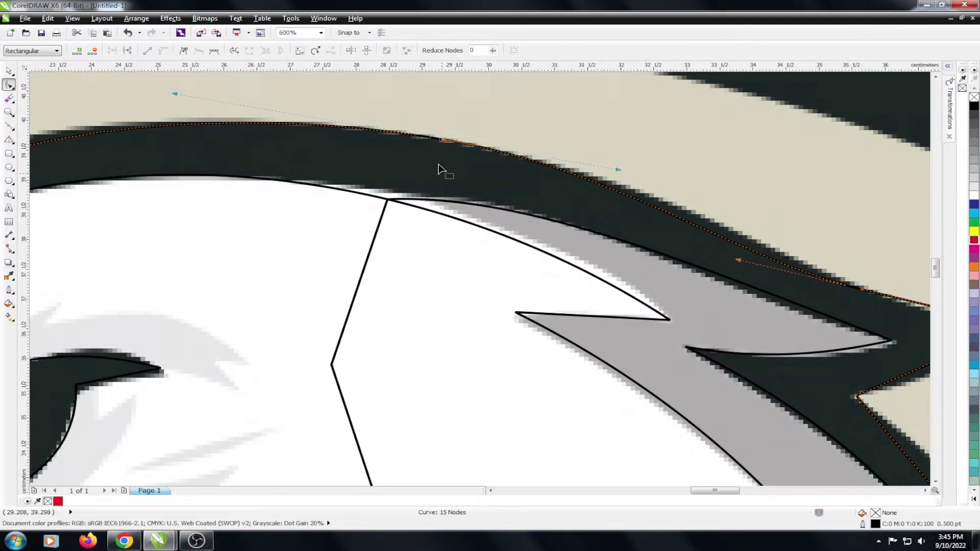
scroll(438, 168, "down", 2)
scroll(124, 155, "up", 2)
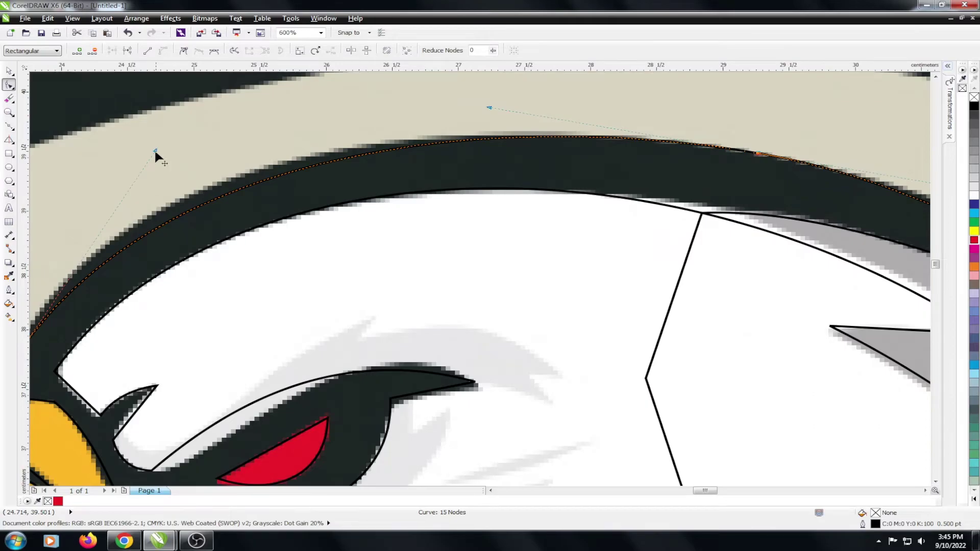
scroll(155, 153, "down", 2)
key("space")
key("Escape")
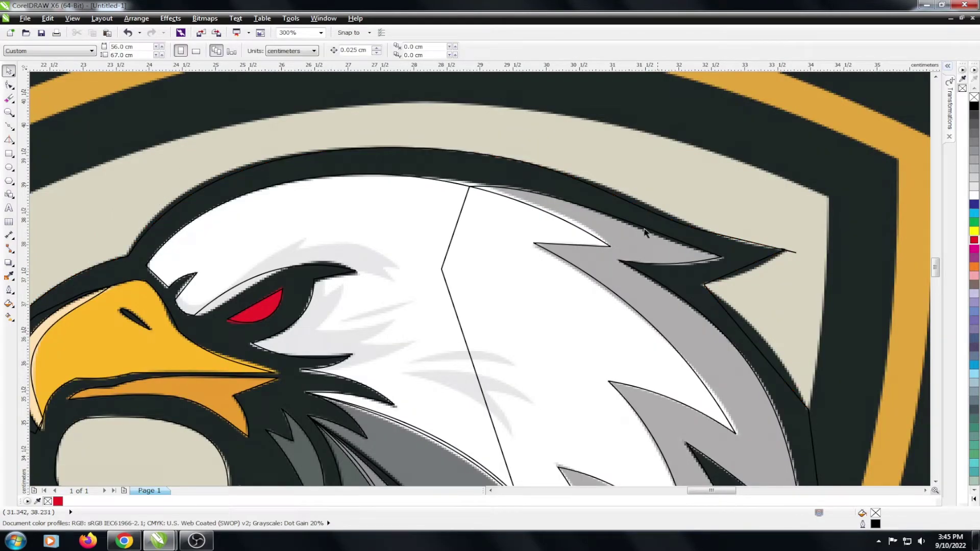
Step: Nudge the outline's top edge to hug the dark border above the white head
key("space")
left_click(660, 225)
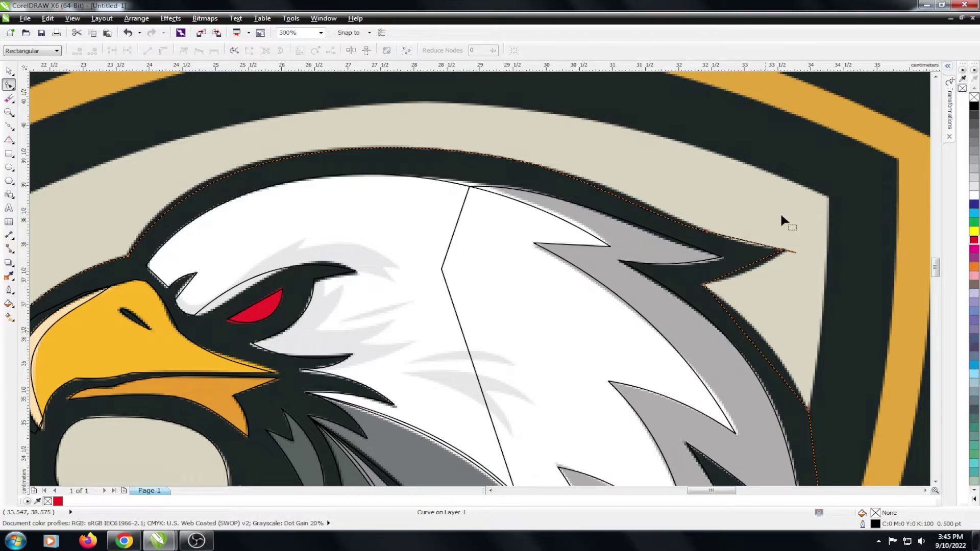
scroll(613, 204, "up", 2)
left_click_drag(622, 198, 628, 194)
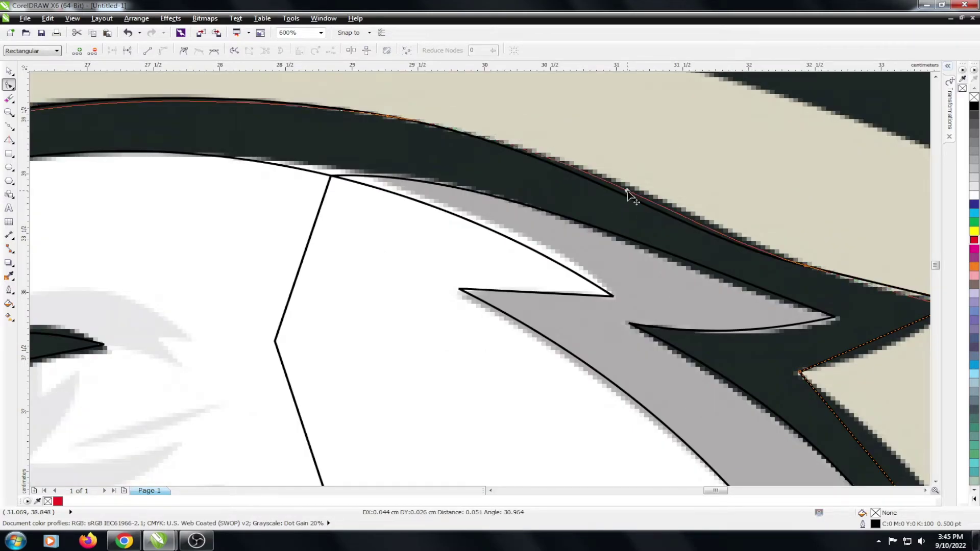
key("space")
scroll(615, 207, "down", 2)
key("Escape")
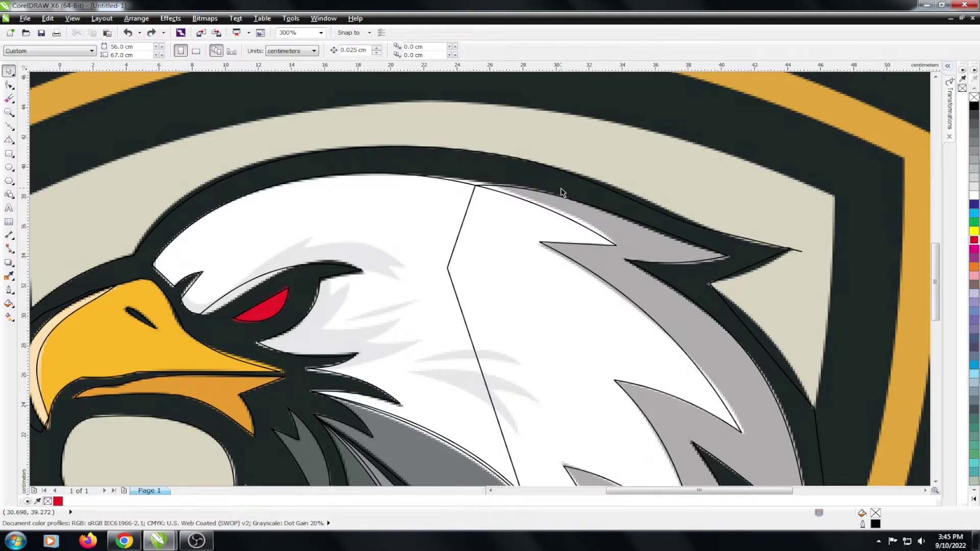
Step: Select the overlapping curves to check the 15-node outline wrapping the whole eagle
scroll(616, 221, "down", 2)
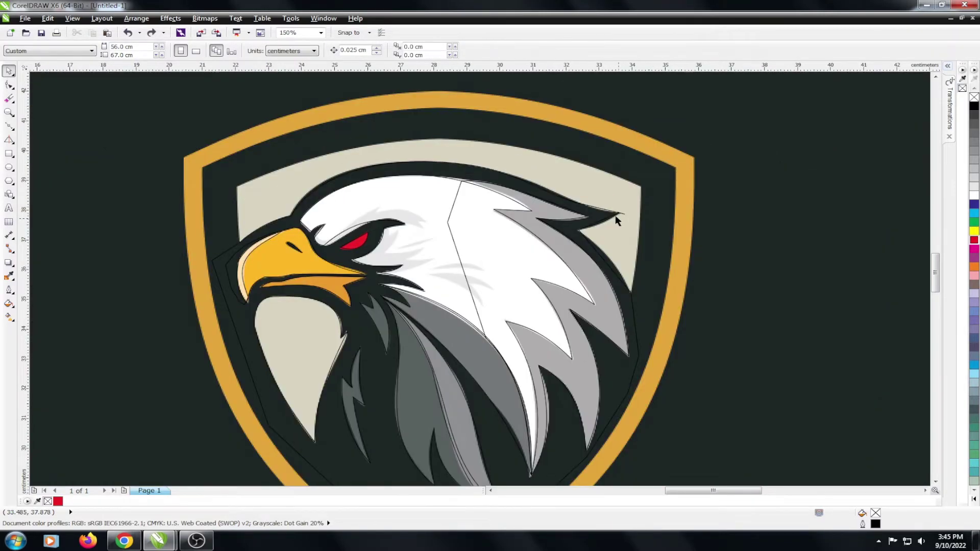
left_click(616, 221)
scroll(618, 222, "up", 2)
left_click(657, 204)
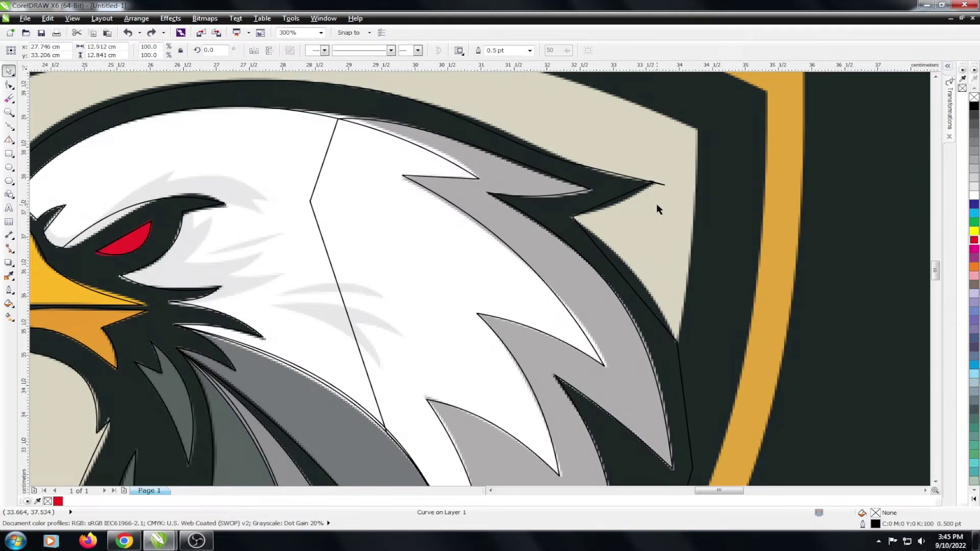
left_click(656, 203)
key("Escape")
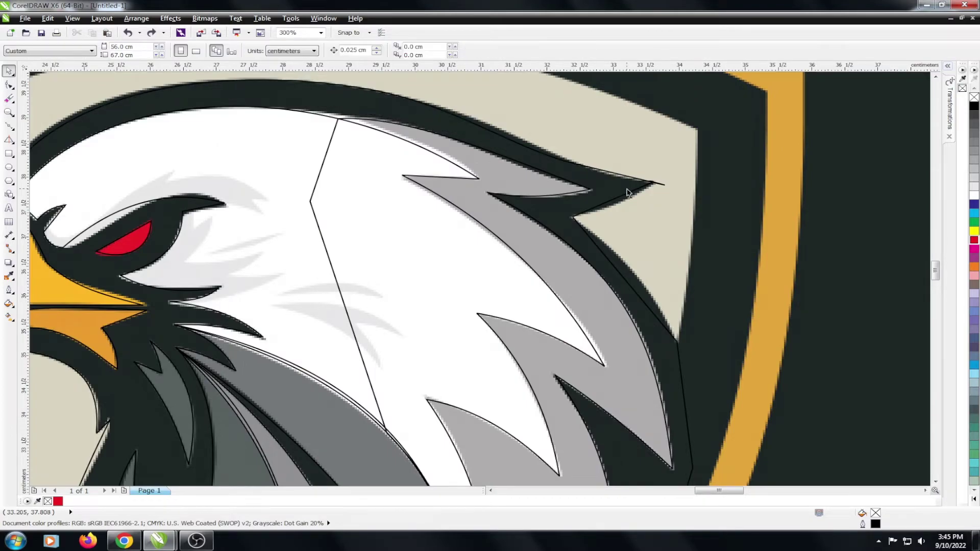
scroll(627, 193, "up", 1)
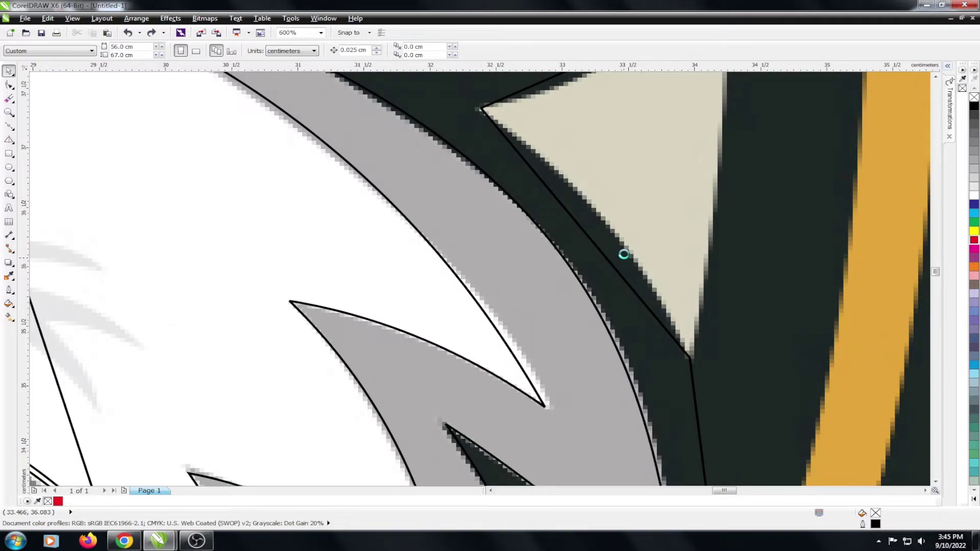
scroll(624, 254, "down", 3)
key("F10")
left_click(632, 250)
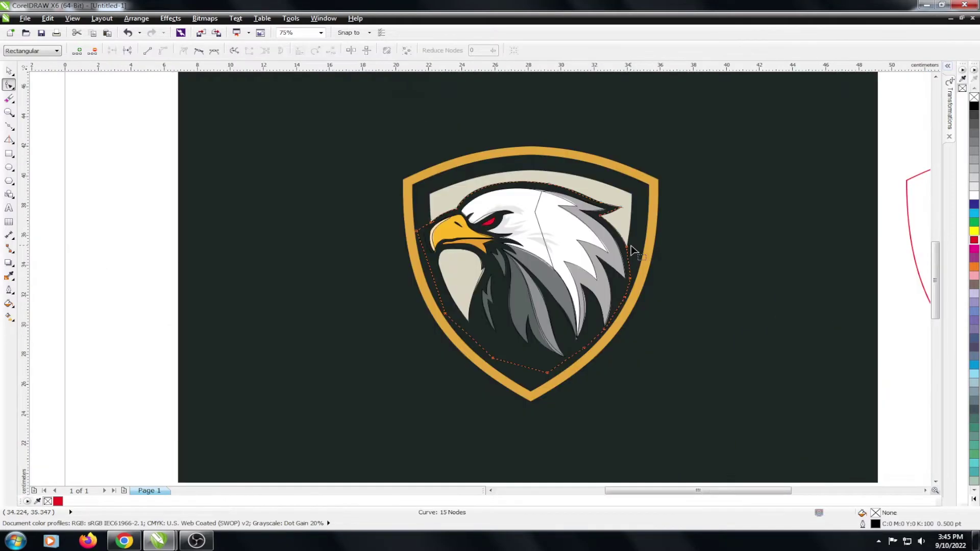
key("space")
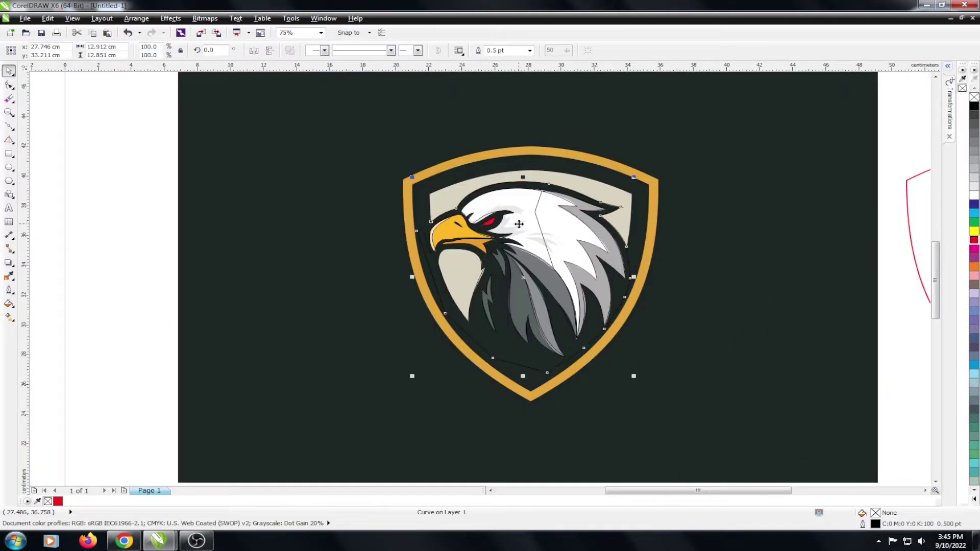
left_click(367, 219)
Step: Draw a square over the eagle emblem and convert it to an editable curve
key("F6")
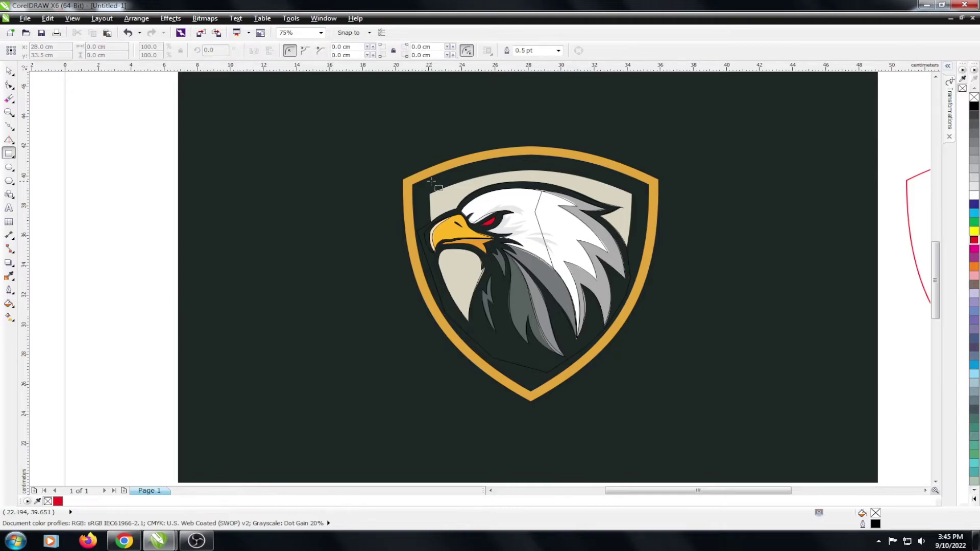
left_click_drag(420, 166, 640, 365)
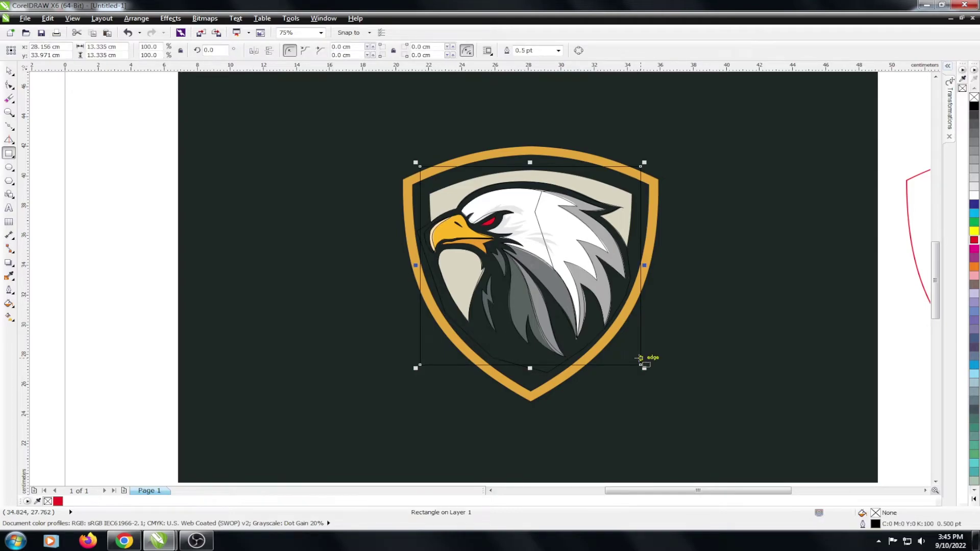
key("space")
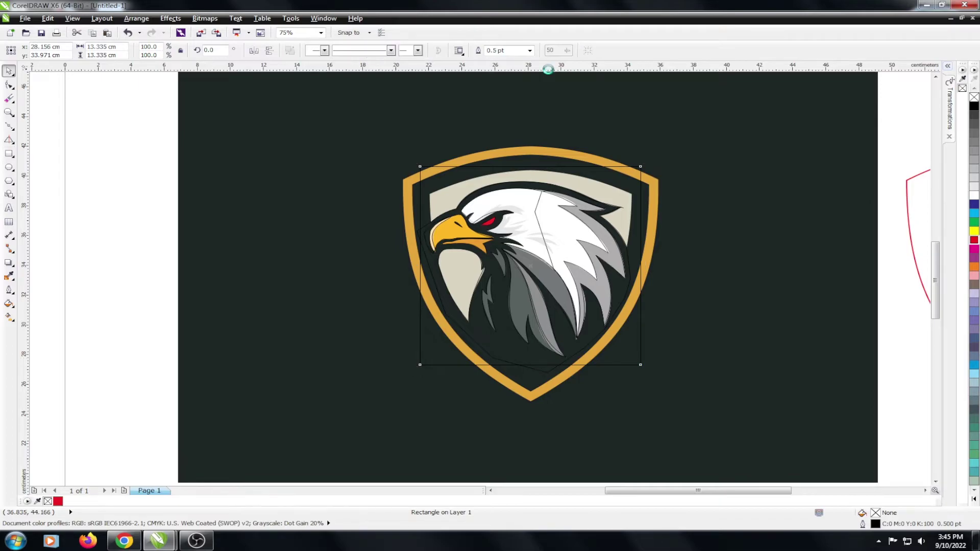
key("ctrl+q")
key("F10")
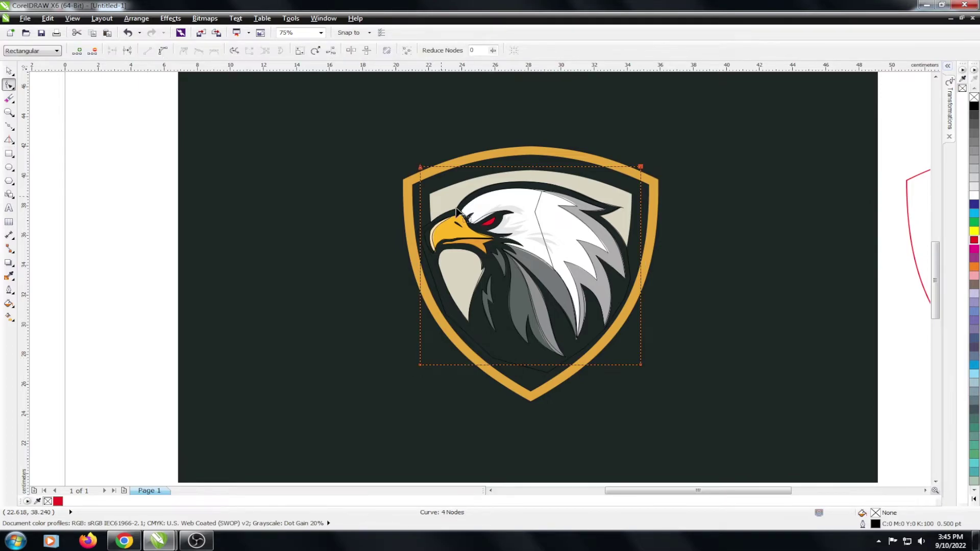
scroll(456, 208, "up", 2)
scroll(435, 181, "down", 1)
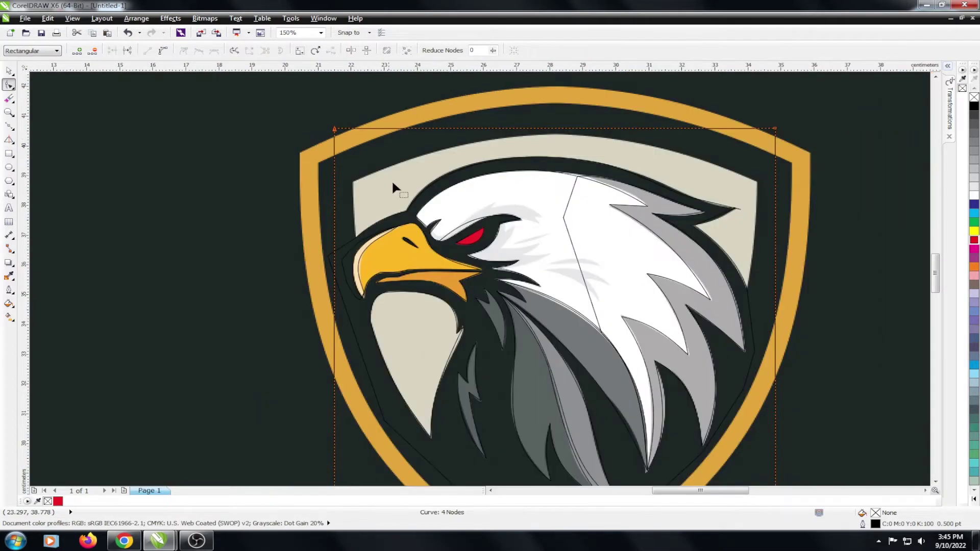
left_click(393, 188)
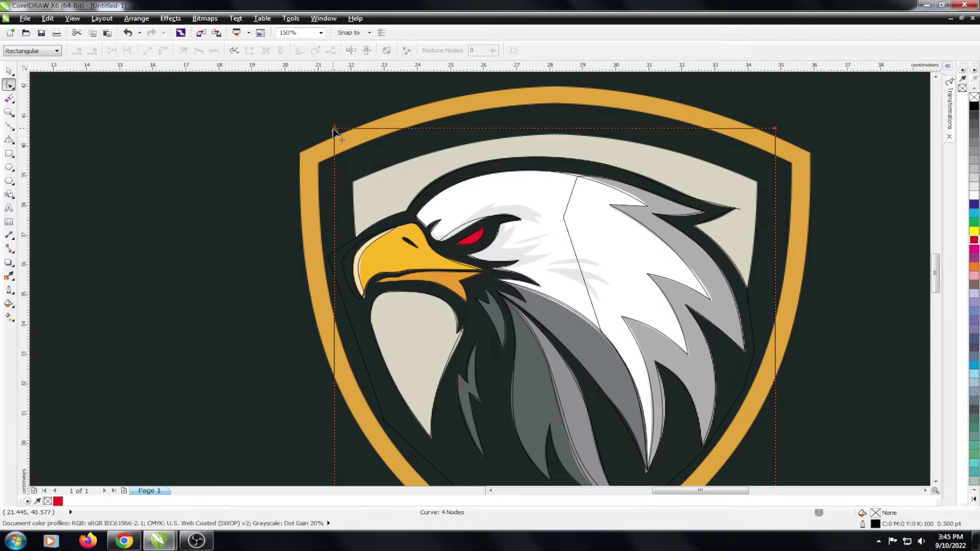
Step: Move the square's top-left and top-right corner nodes slightly inward
left_click(333, 129)
scroll(319, 117, "down", 1)
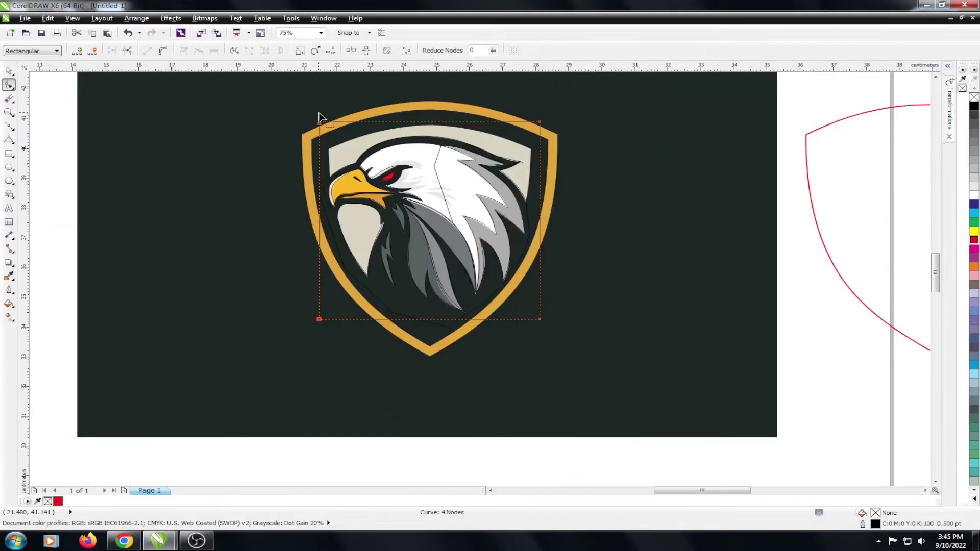
scroll(319, 117, "up", 1)
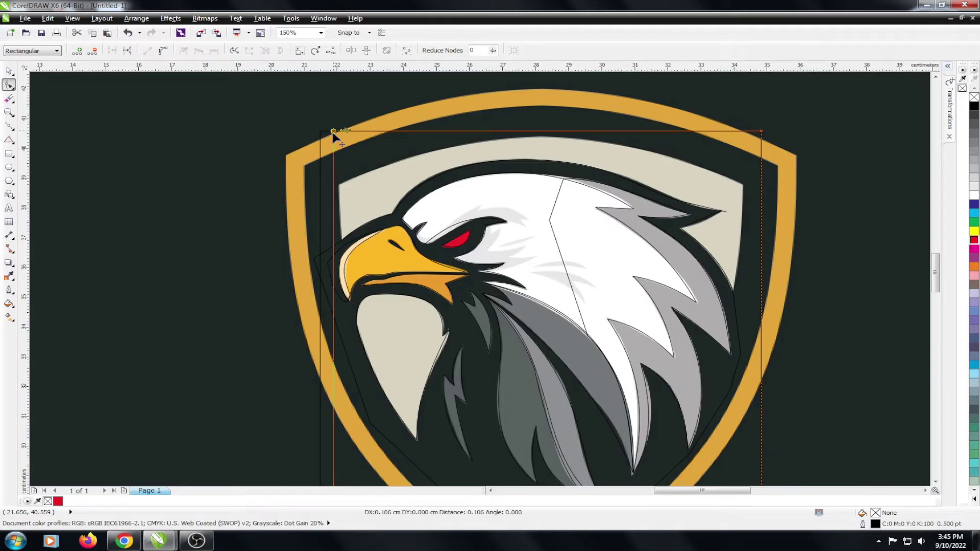
left_click_drag(332, 133, 340, 137)
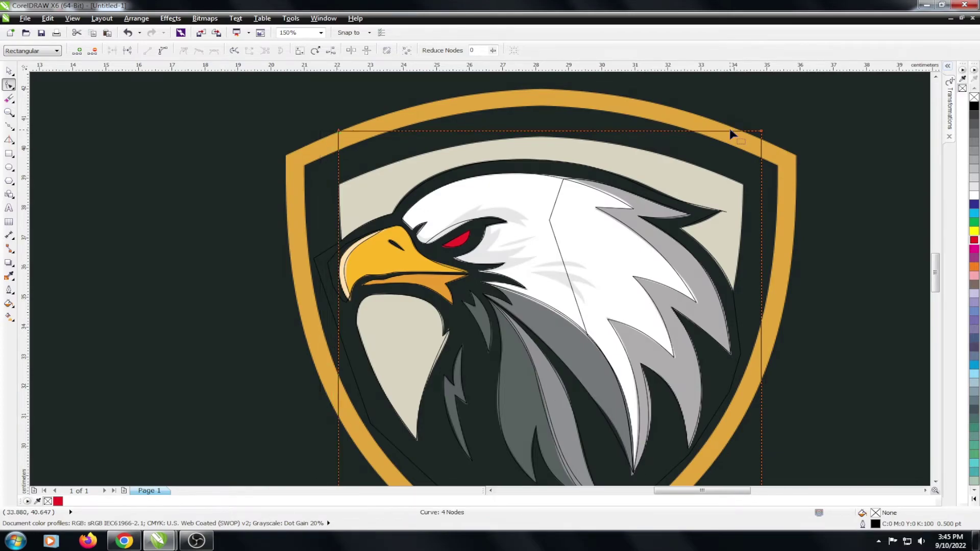
scroll(731, 134, "down", 1)
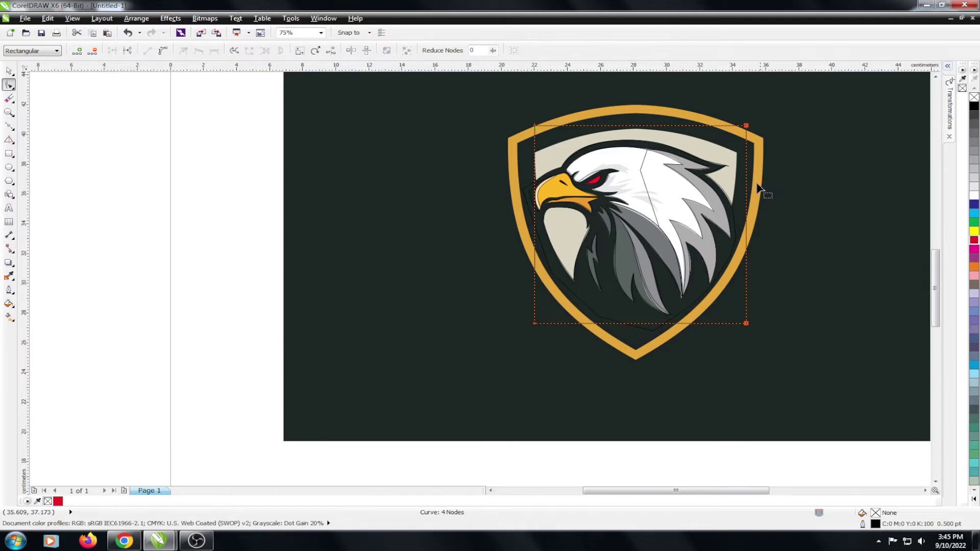
scroll(758, 188, "up", 2)
left_click_drag(741, 182, 708, 191)
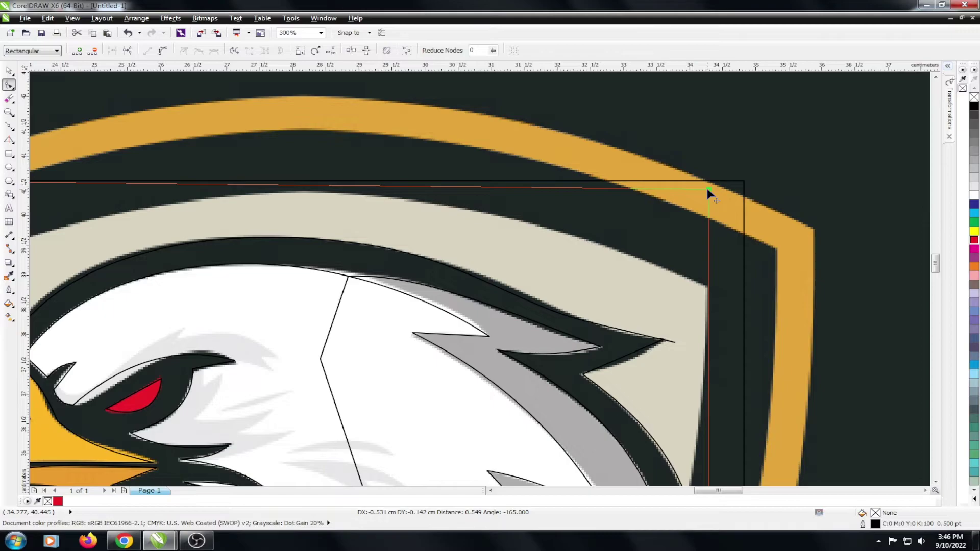
scroll(708, 191, "up", 2)
left_click(741, 198)
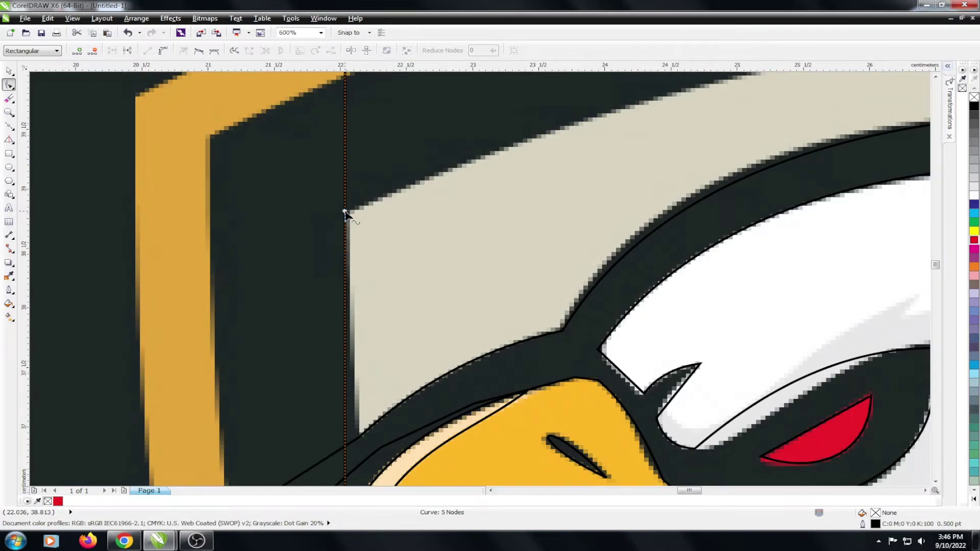
Step: Delete the extra top-left and top-right corner nodes from the traced curve
double_click(345, 212)
scroll(345, 213, "down", 2)
left_click_drag(343, 162, 391, 196)
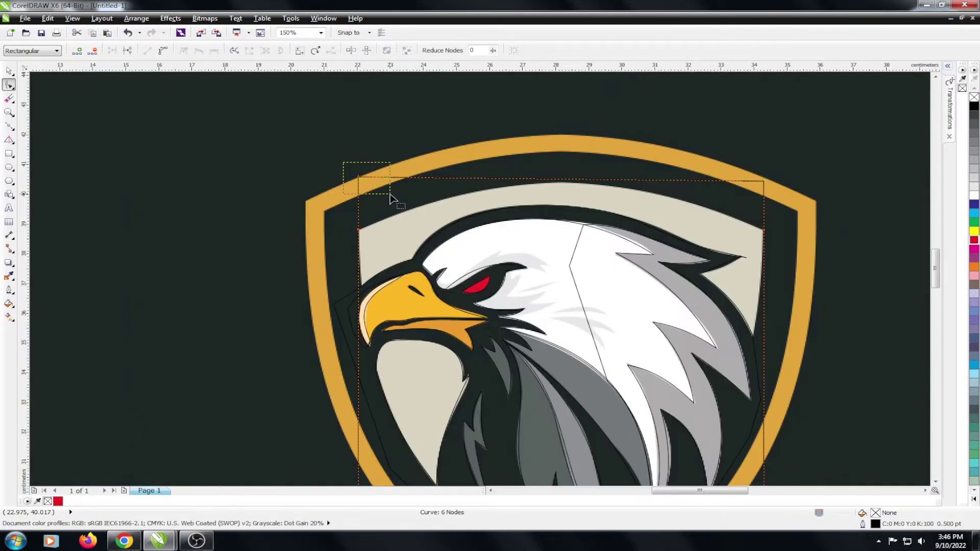
key("Delete")
left_click_drag(706, 175, 754, 189)
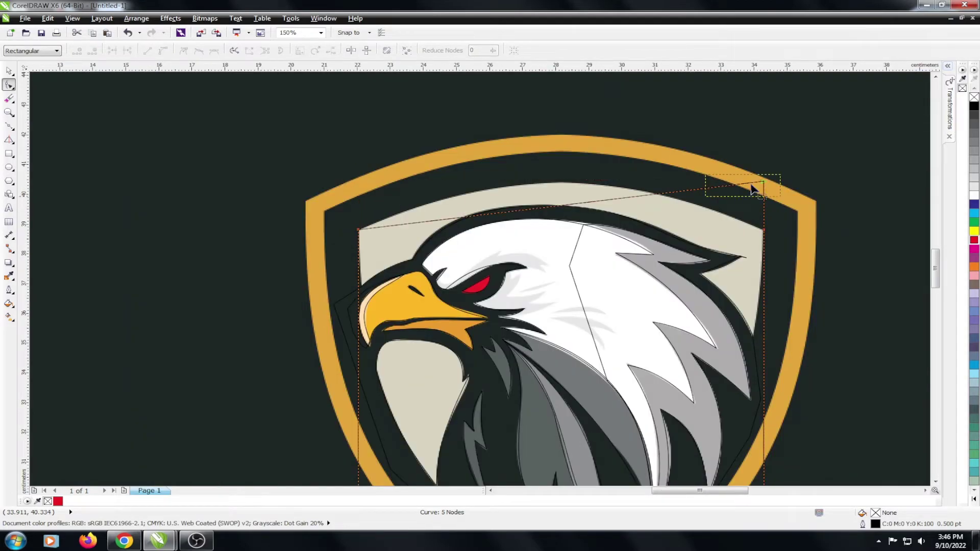
key("Delete")
Step: Convert the top edge to a curve and bow it upward to match the panel
right_click(566, 231)
left_click(600, 275)
left_click_drag(573, 229, 573, 223)
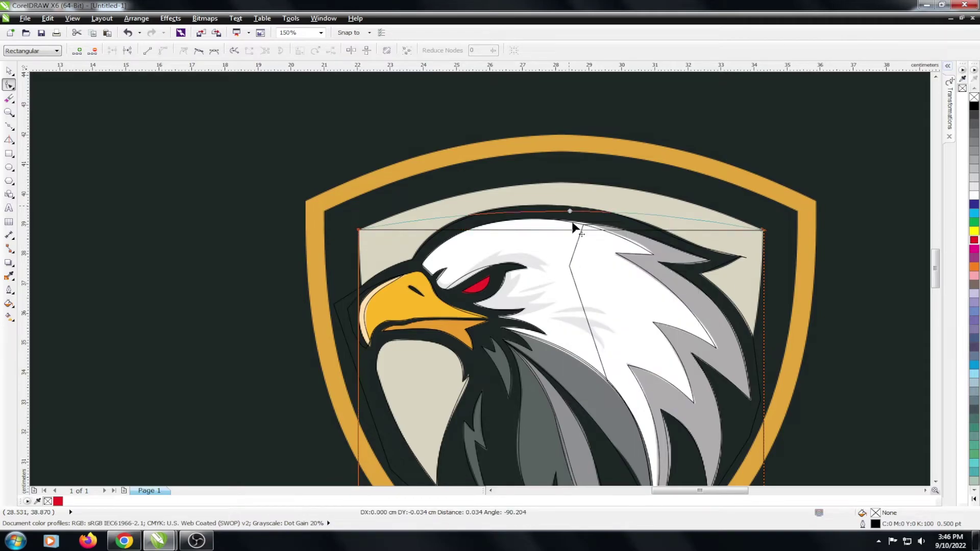
scroll(572, 226, "down", 2)
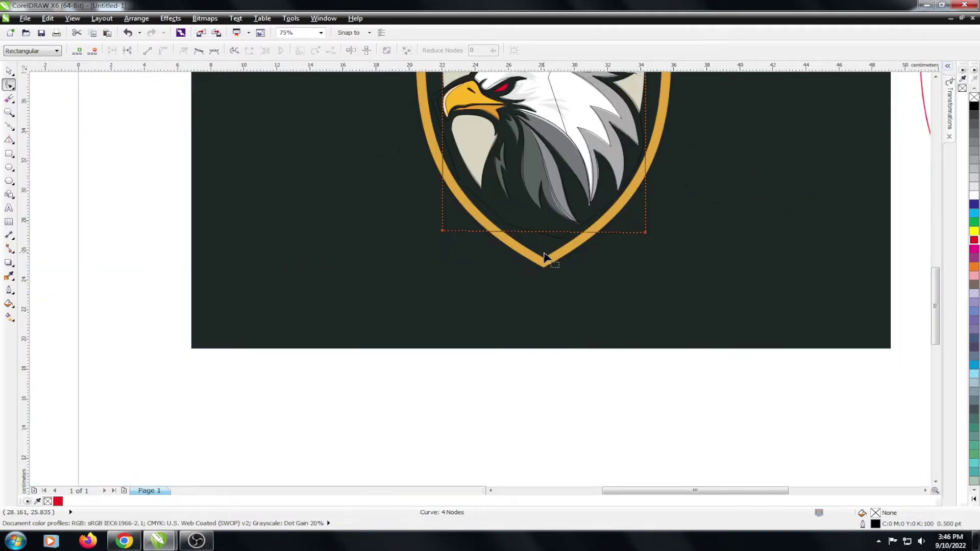
scroll(553, 245, "up", 1)
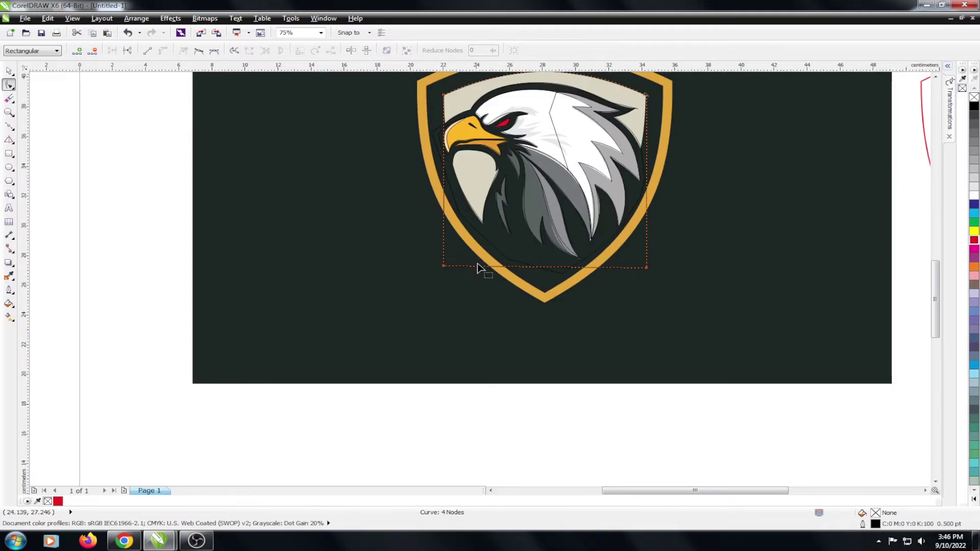
scroll(510, 273, "up", 2)
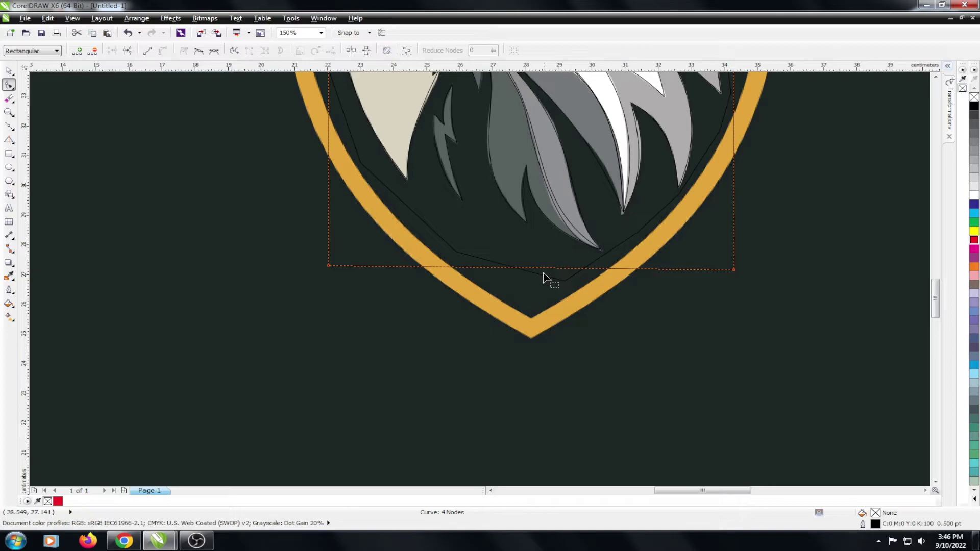
scroll(544, 276, "down", 2)
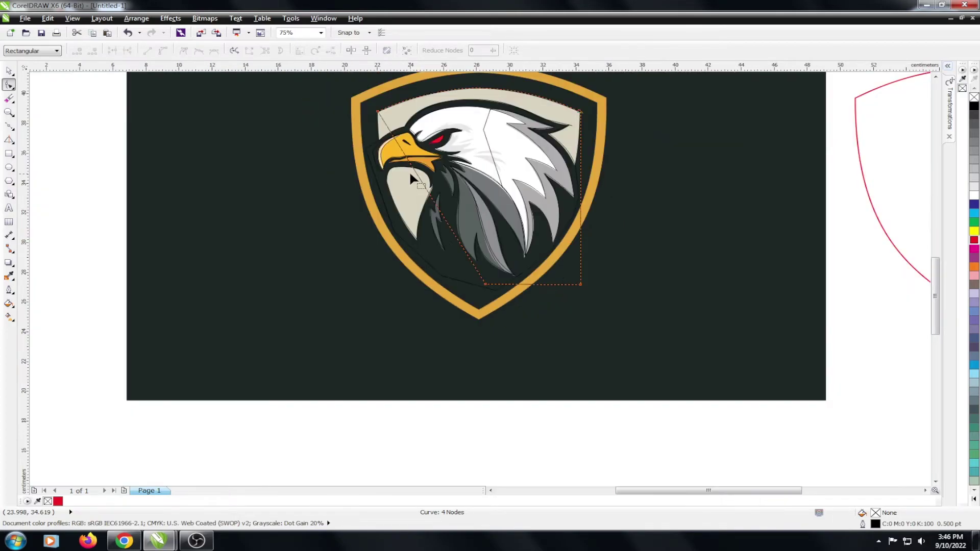
scroll(411, 178, "up", 8)
key("ctrl+z")
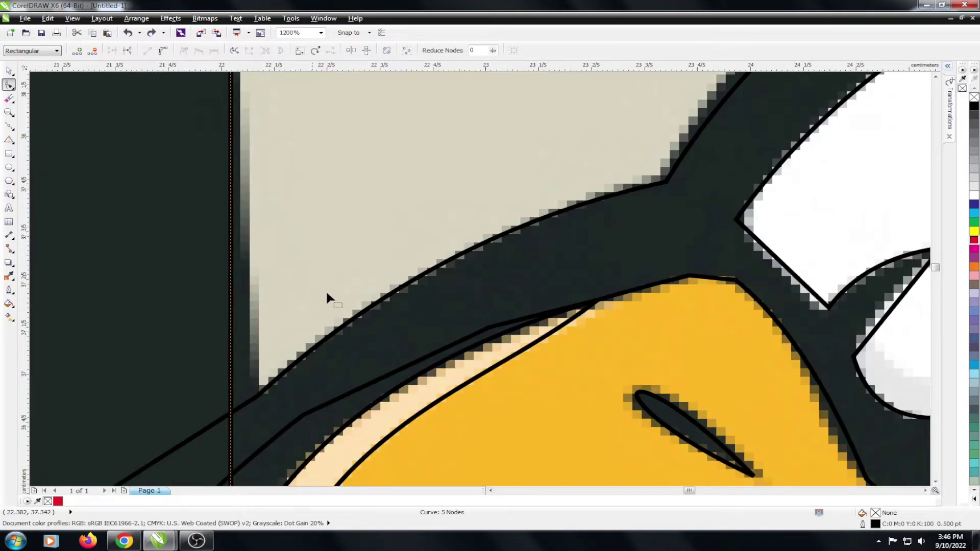
Step: Move the side nodes onto the beige panel's left corner and right edge
left_click_drag(235, 406, 257, 398)
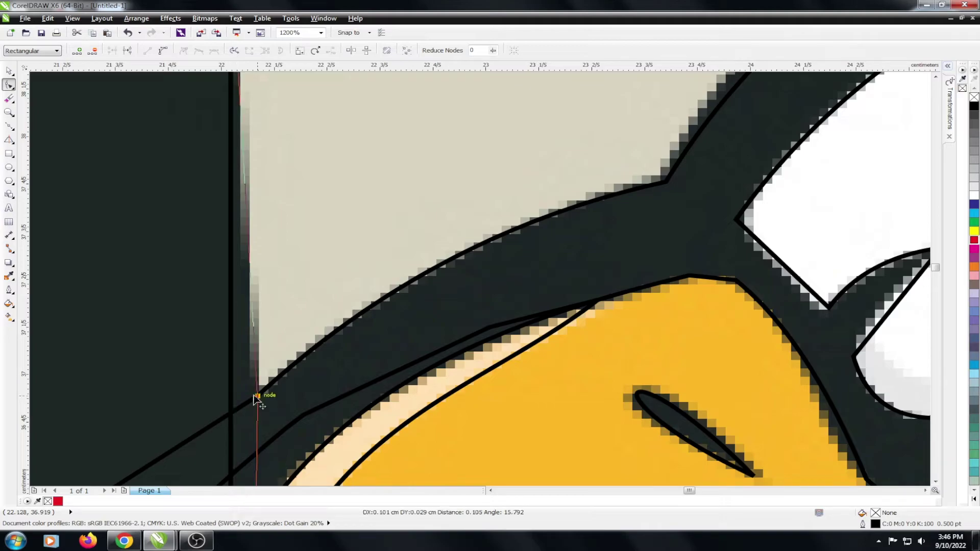
scroll(257, 400, "down", 5)
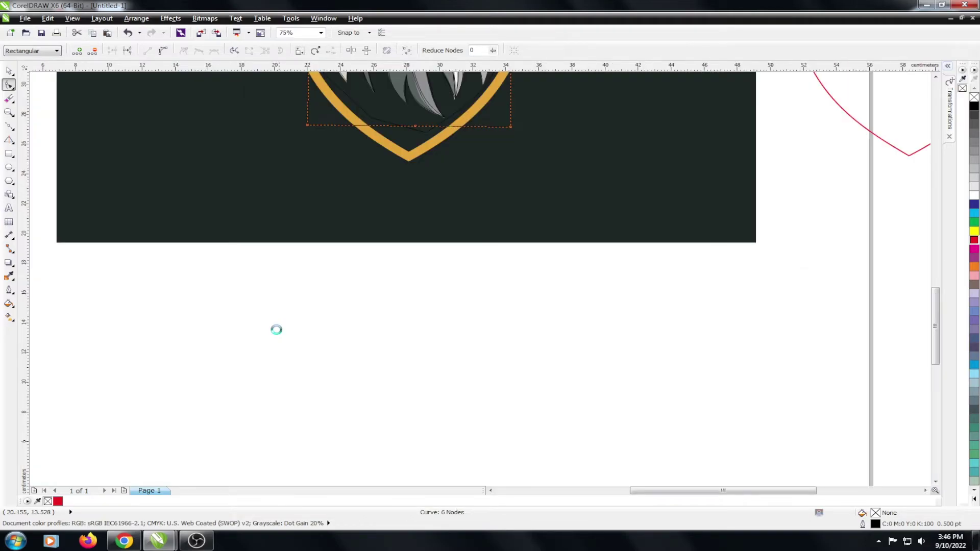
scroll(416, 192, "down", 1)
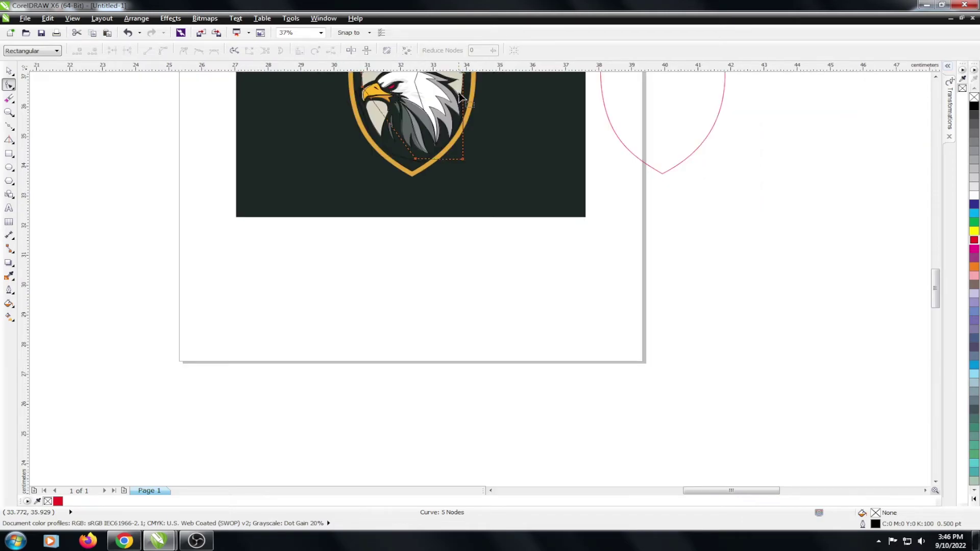
scroll(460, 97, "up", 3)
left_click(500, 239)
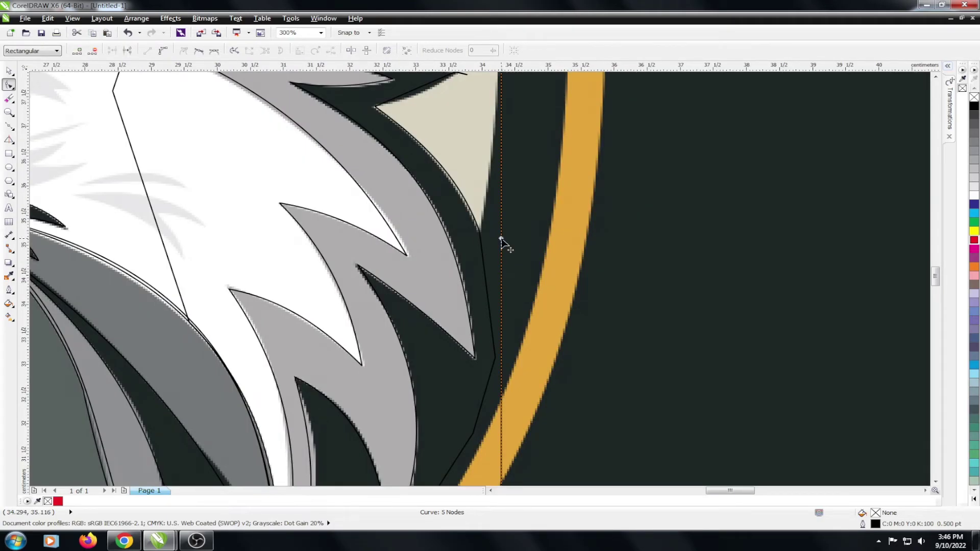
left_click_drag(501, 239, 479, 231)
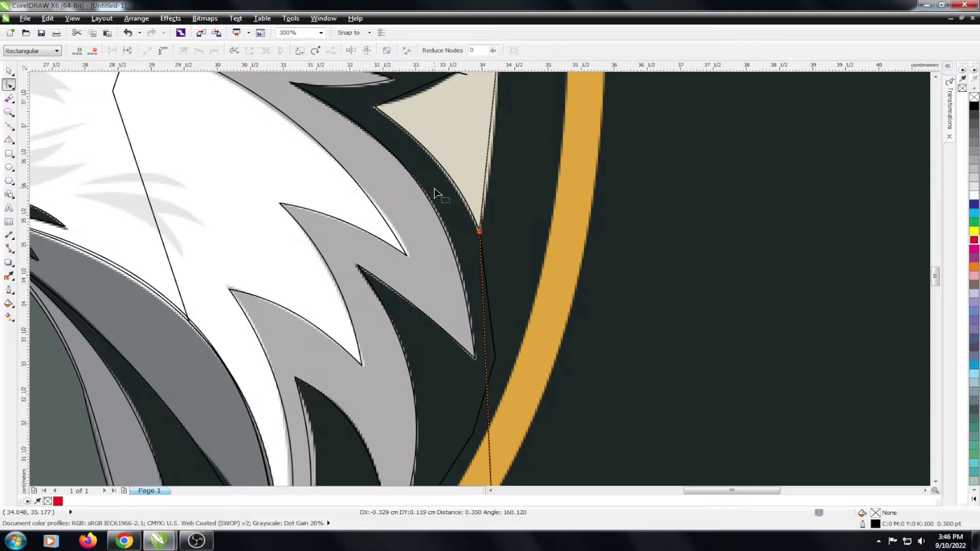
scroll(435, 193, "down", 1)
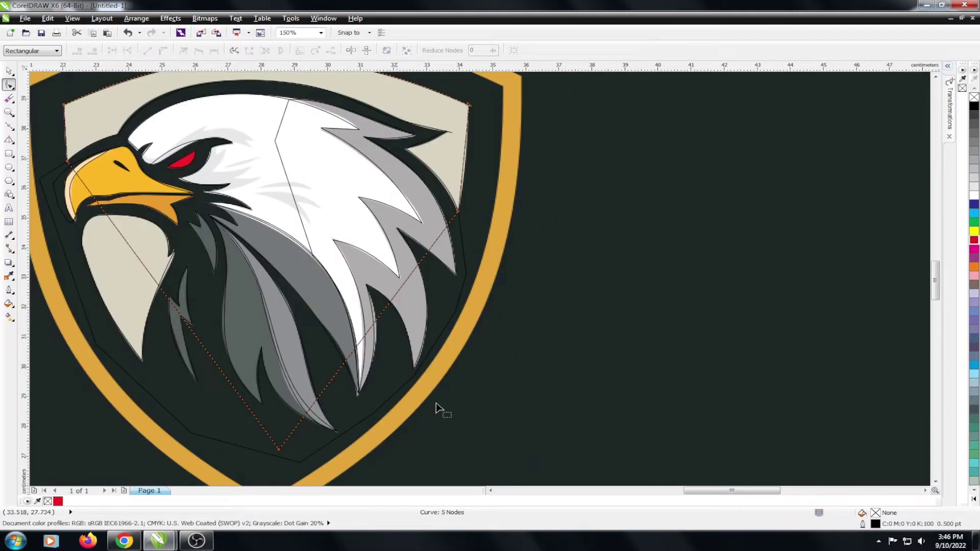
key("space")
key("F4")
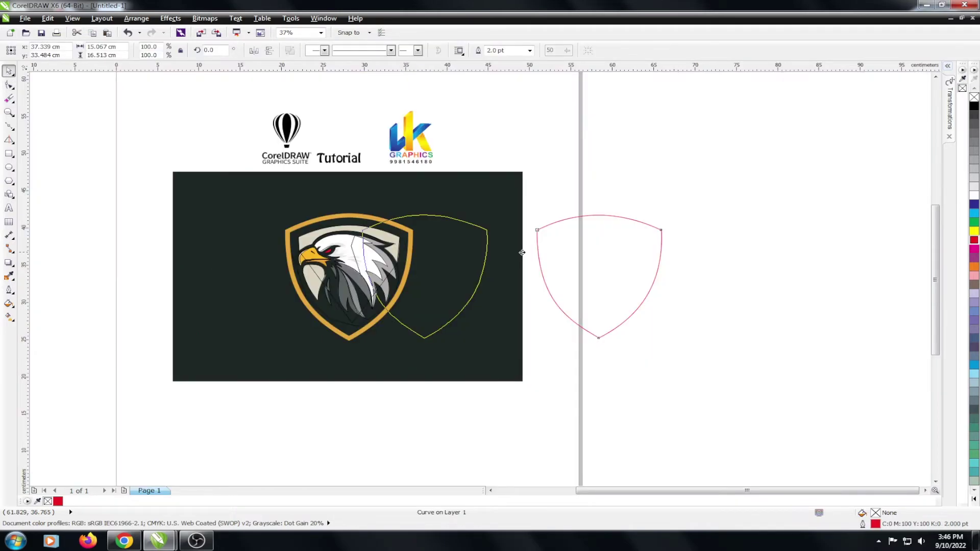
Step: Place the red shield over the reference's gold border and set its outline to 16 pt
left_click_drag(521, 252, 445, 252)
scroll(357, 235, "up", 1)
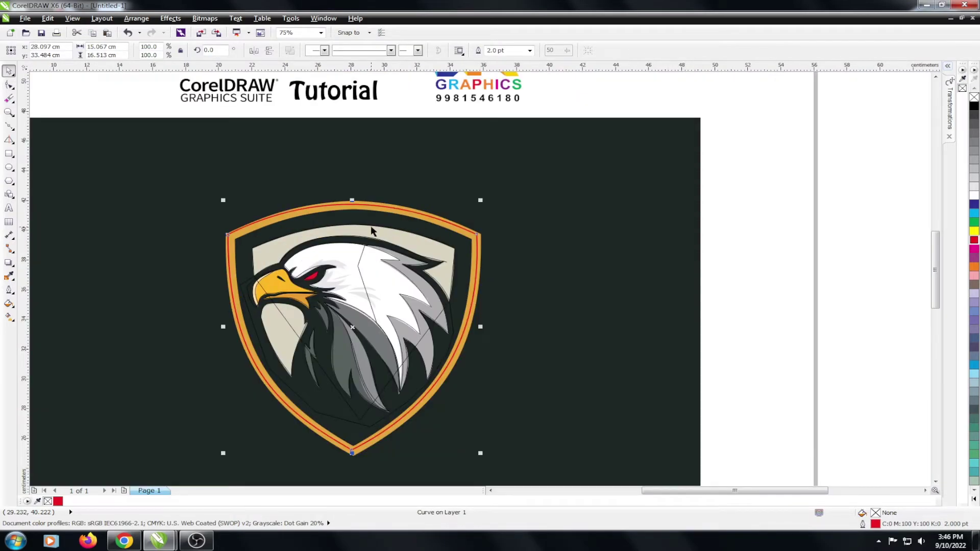
left_click(530, 50)
left_click(500, 144)
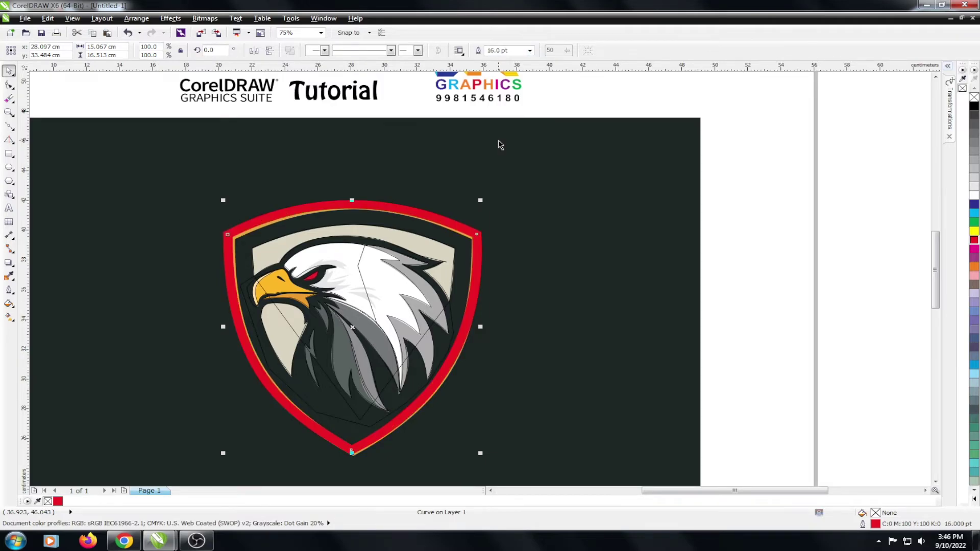
scroll(499, 145, "down", 1)
Step: Move the reference bitmap beside the page and the vector eagle and shield onto it
left_click_drag(374, 238, 374, 406)
right_click(541, 209)
left_click(317, 333)
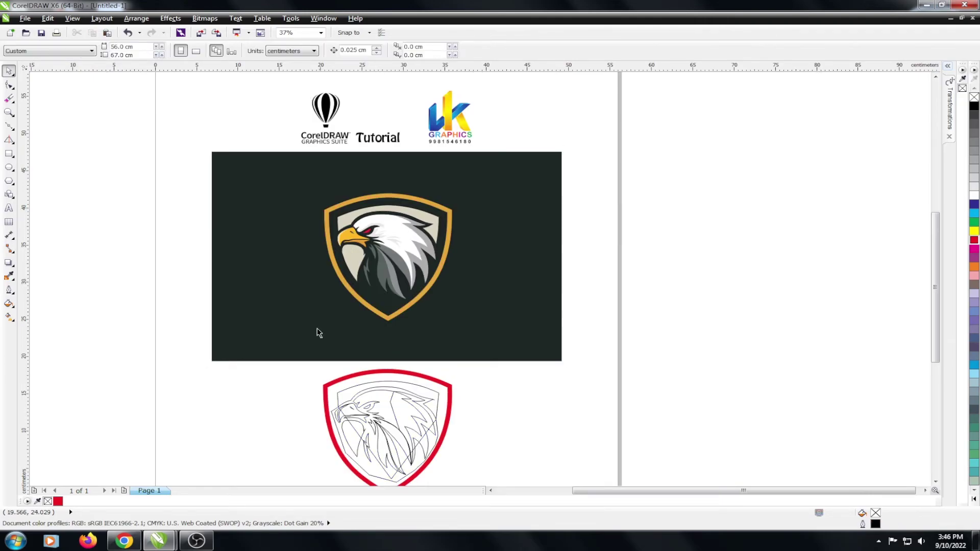
left_click_drag(318, 332, 580, 332)
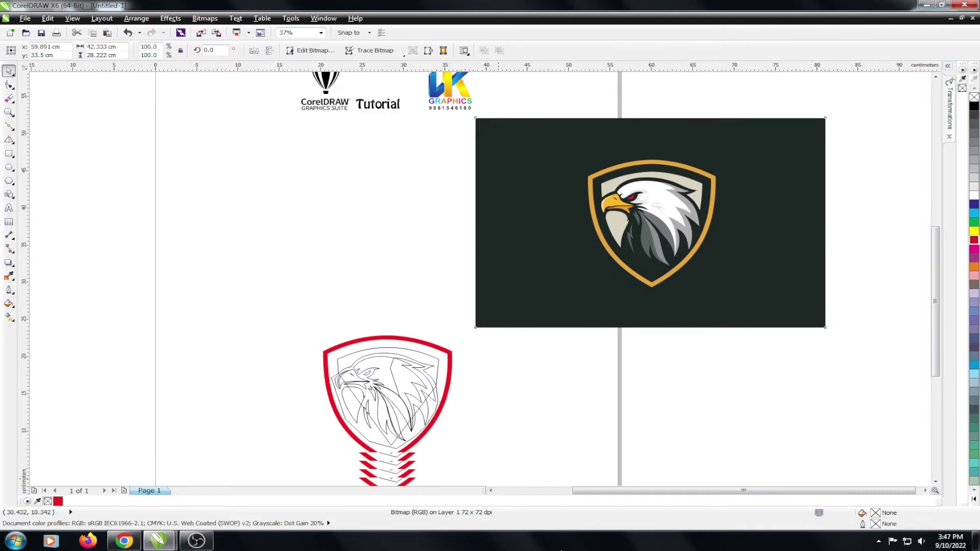
left_click_drag(403, 399, 403, 201)
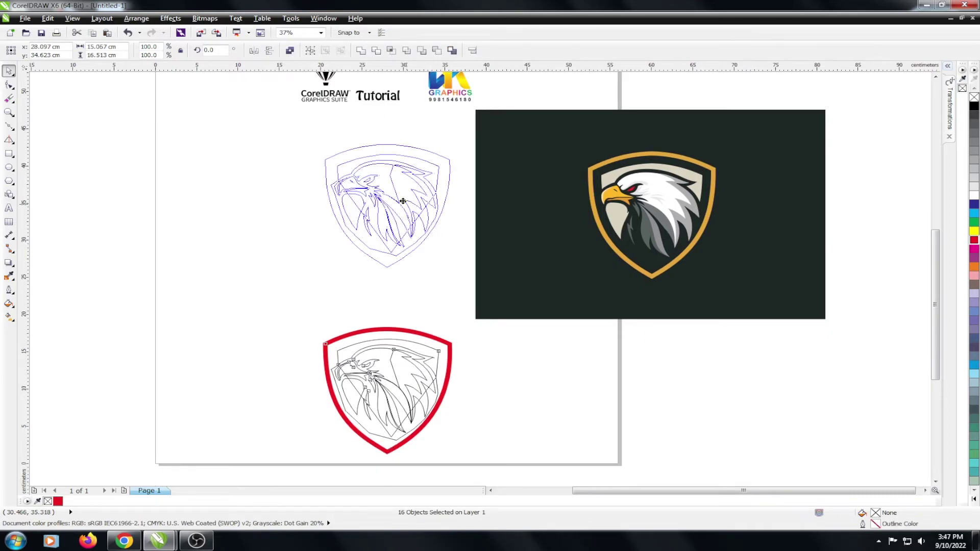
scroll(402, 201, "up", 3)
Step: Colour the shield outline with the gold sampled from the reference border
left_click(11, 278)
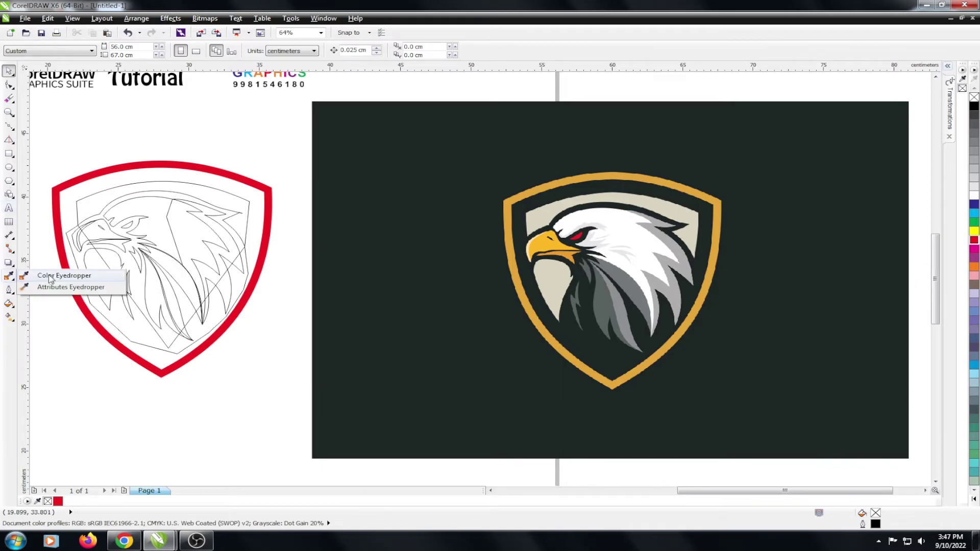
left_click(50, 276)
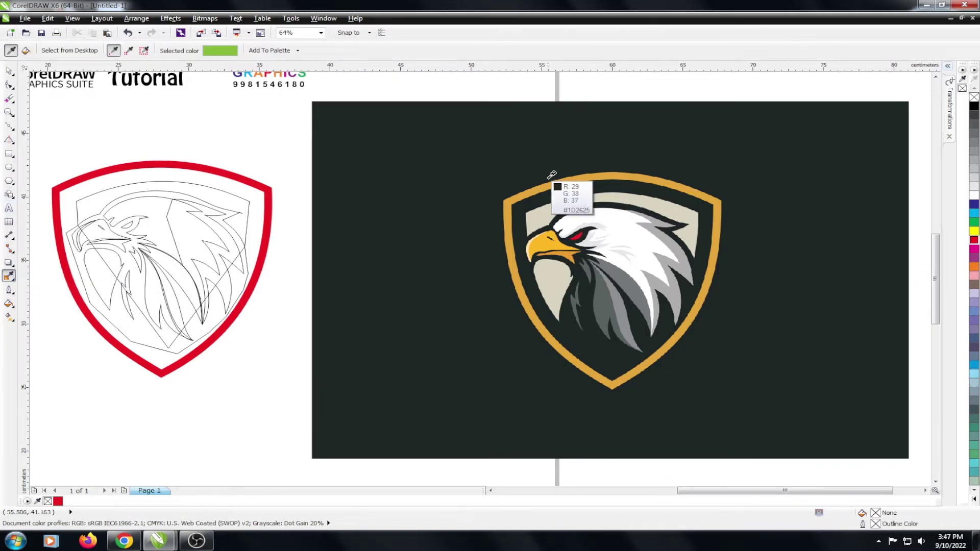
left_click(553, 180)
left_click(252, 178)
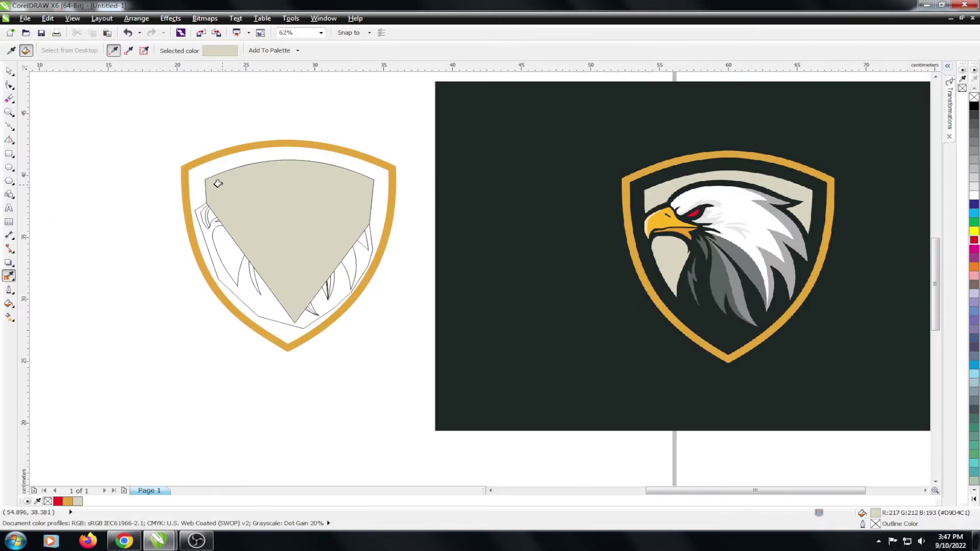
Step: Send the beige inner panel behind the eagle lines
key("space")
left_click(218, 181)
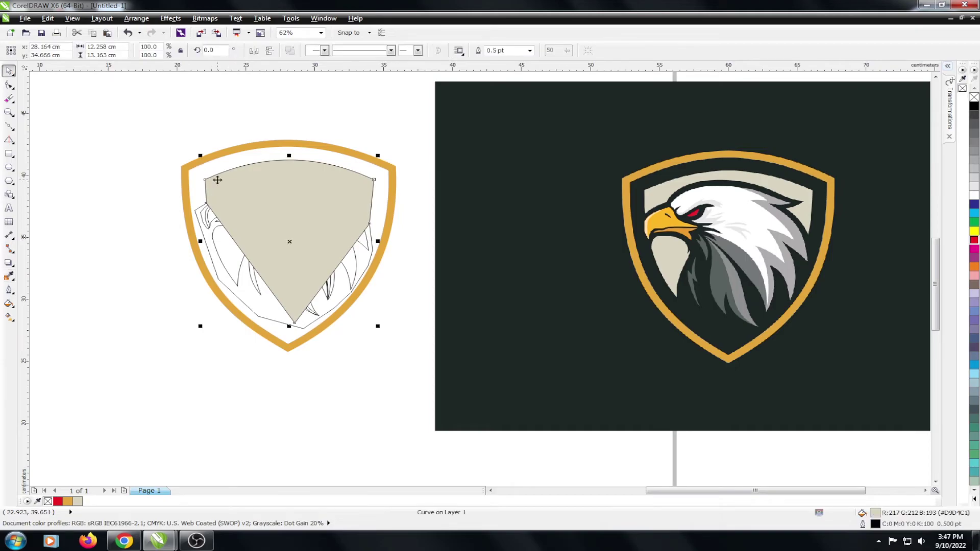
key("shift+Page_Down")
left_click(427, 167)
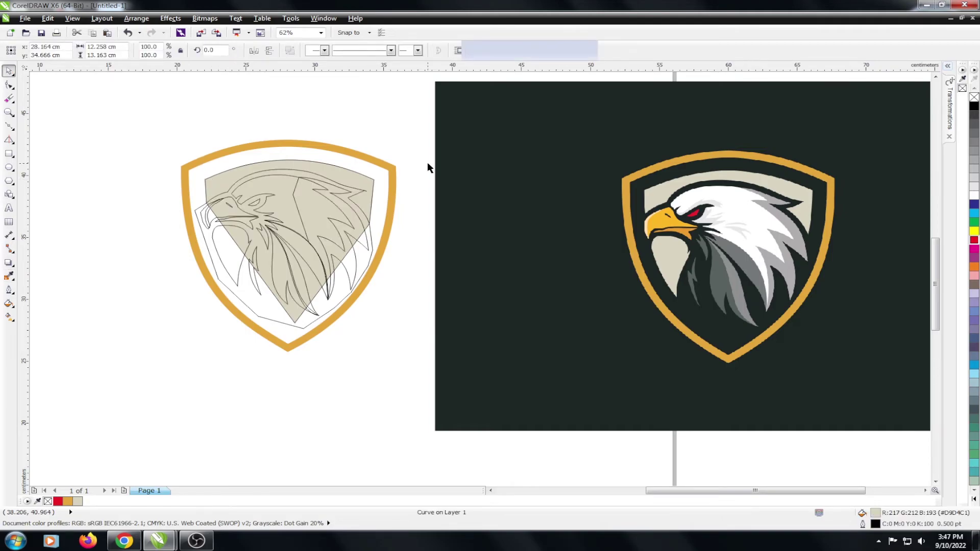
Step: Try a white fill on the eagle head and a left shift of the outline, undoing both
key("space")
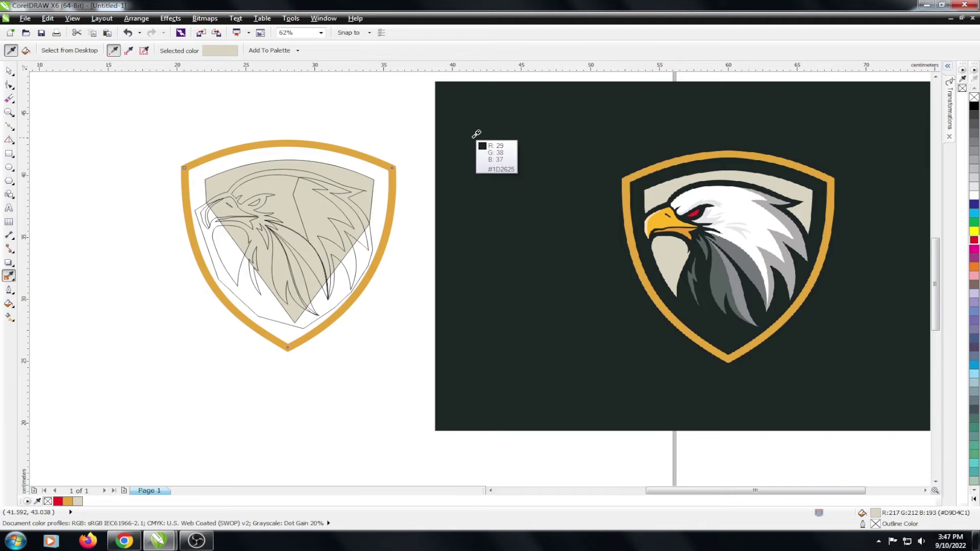
left_click(754, 213)
left_click(317, 209)
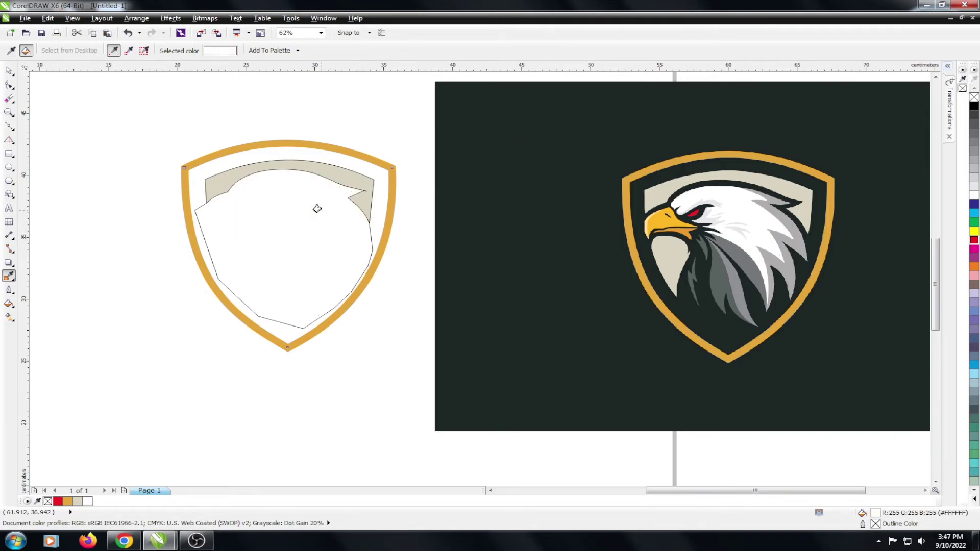
key("ctrl+z")
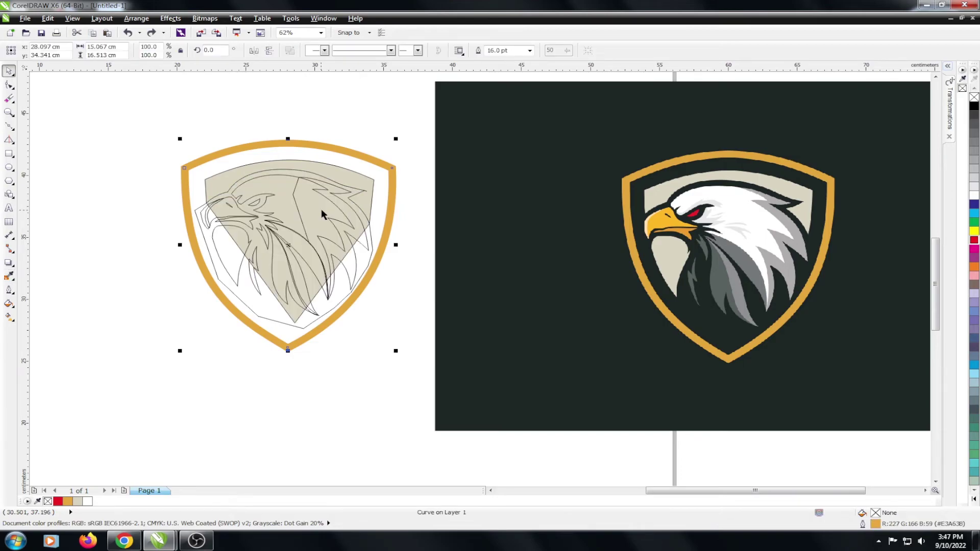
left_click_drag(321, 213, 304, 213)
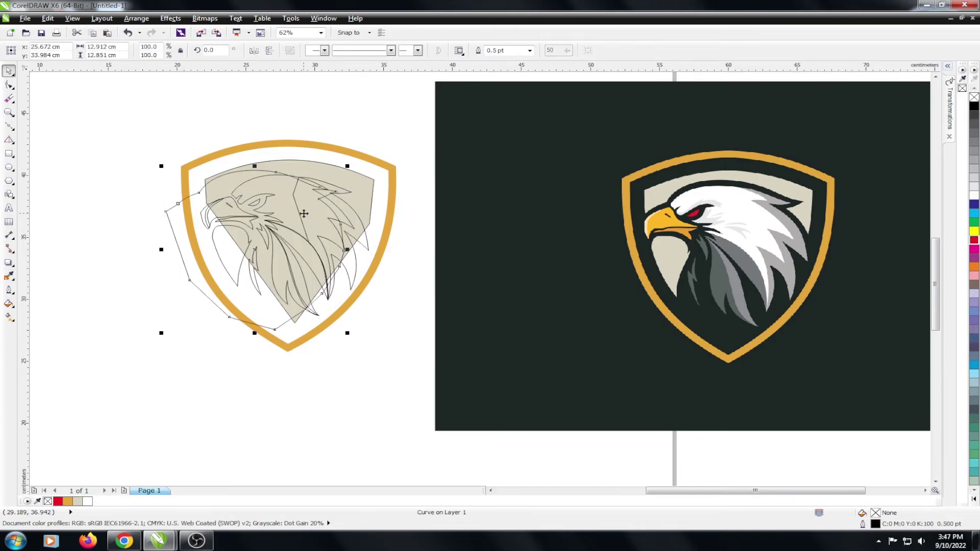
key("ctrl+z")
scroll(339, 191, "up", 4)
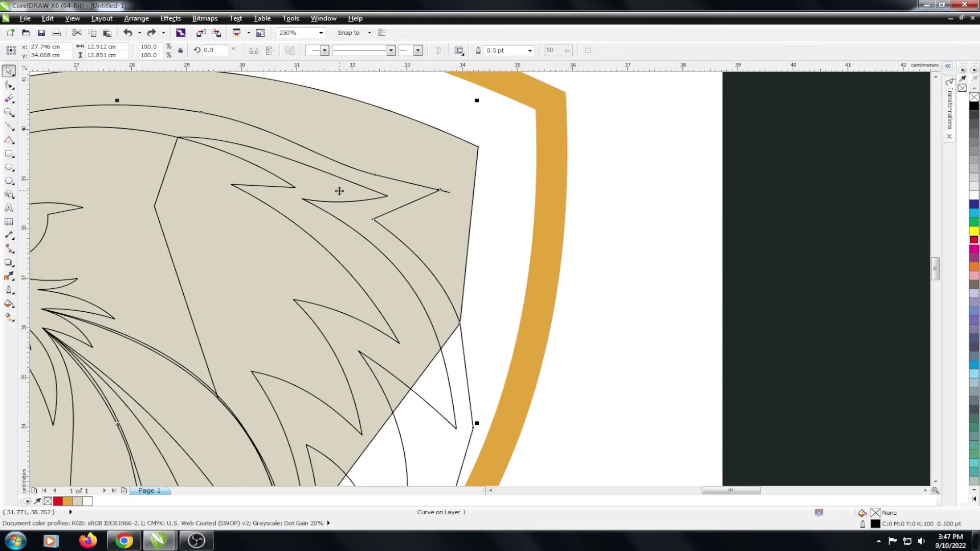
scroll(339, 191, "down", 4)
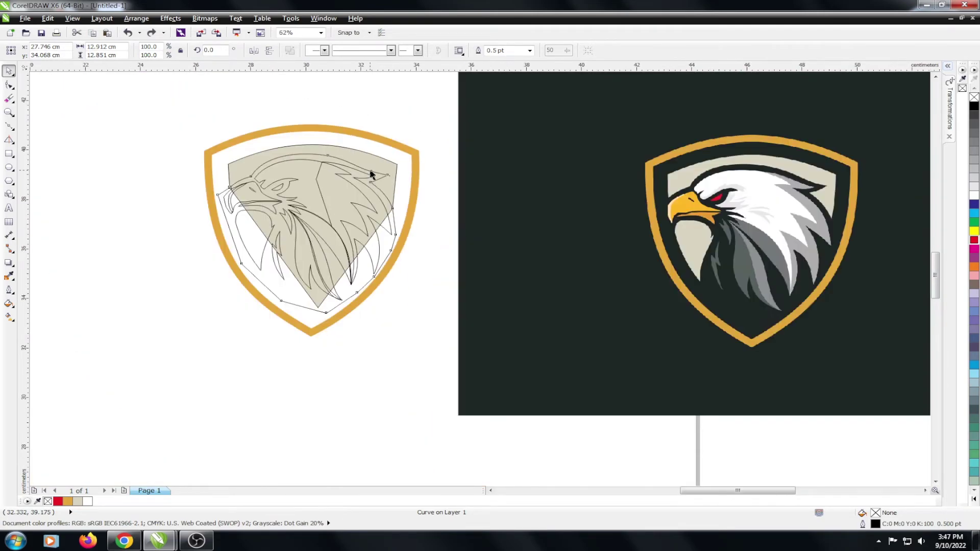
scroll(371, 174, "up", 2)
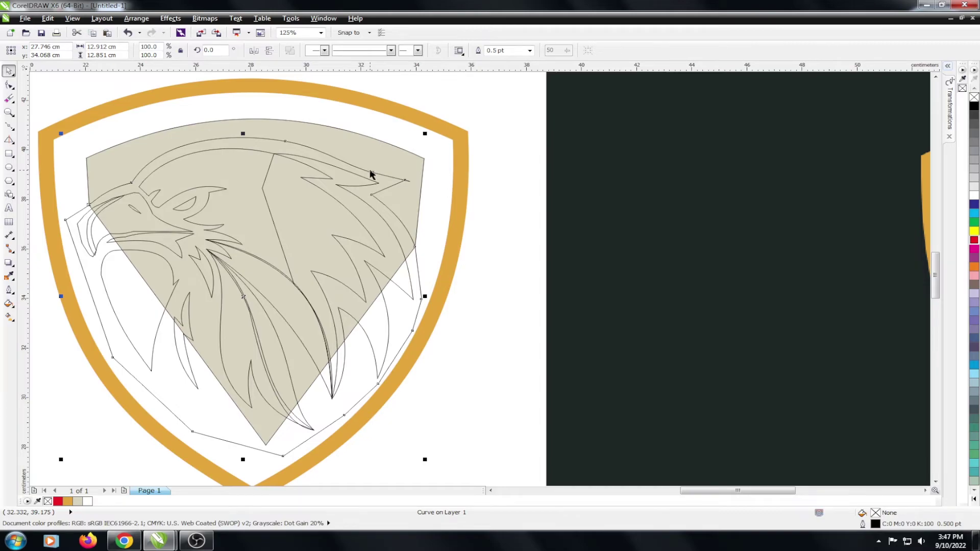
scroll(372, 174, "down", 2)
Step: Sample grey from the reference eagle and select the large traced eagle outline
key("i")
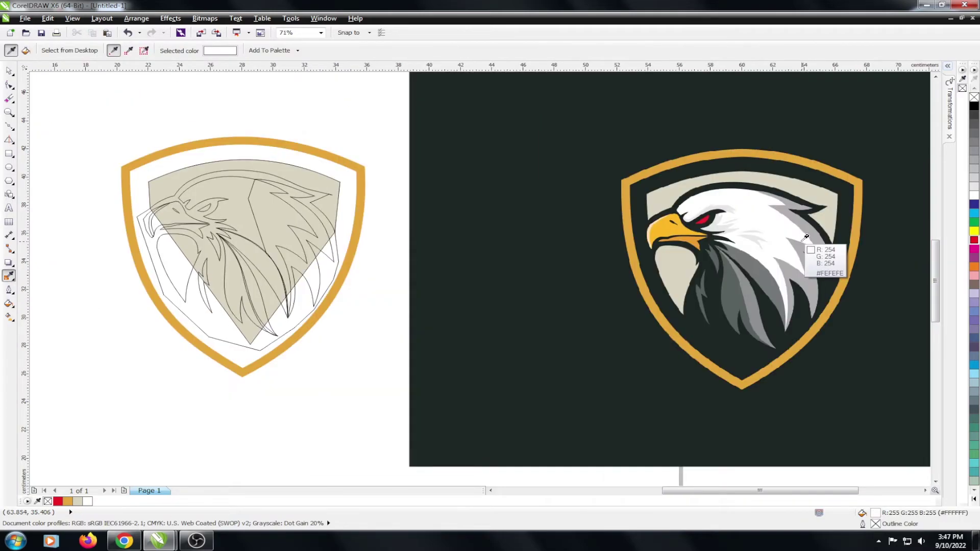
left_click(794, 217)
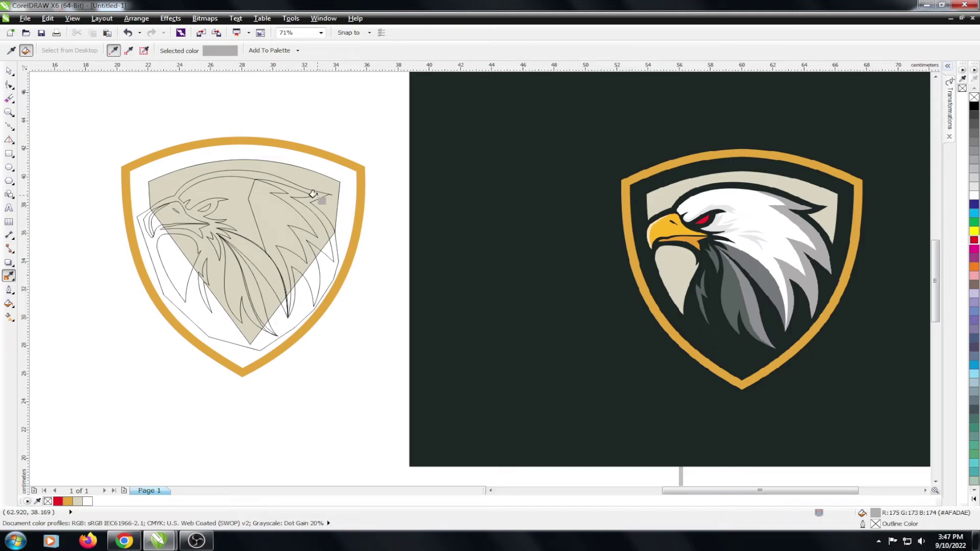
scroll(313, 194, "up", 5)
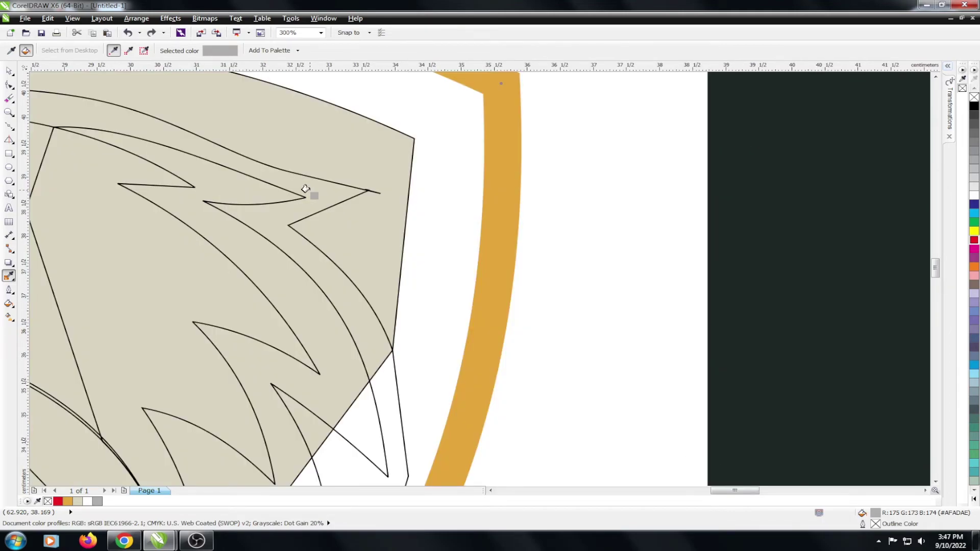
key("space")
scroll(305, 189, "down", 6)
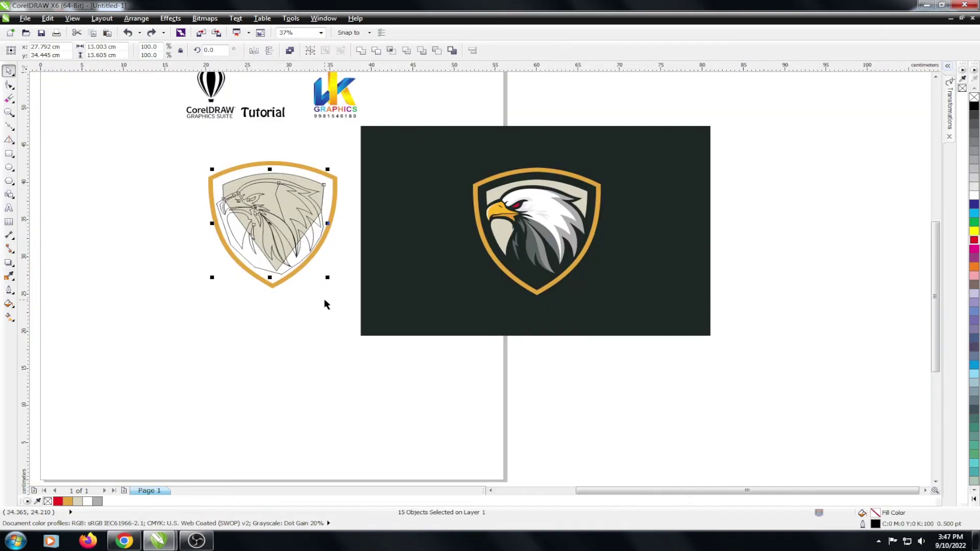
scroll(293, 188, "up", 4)
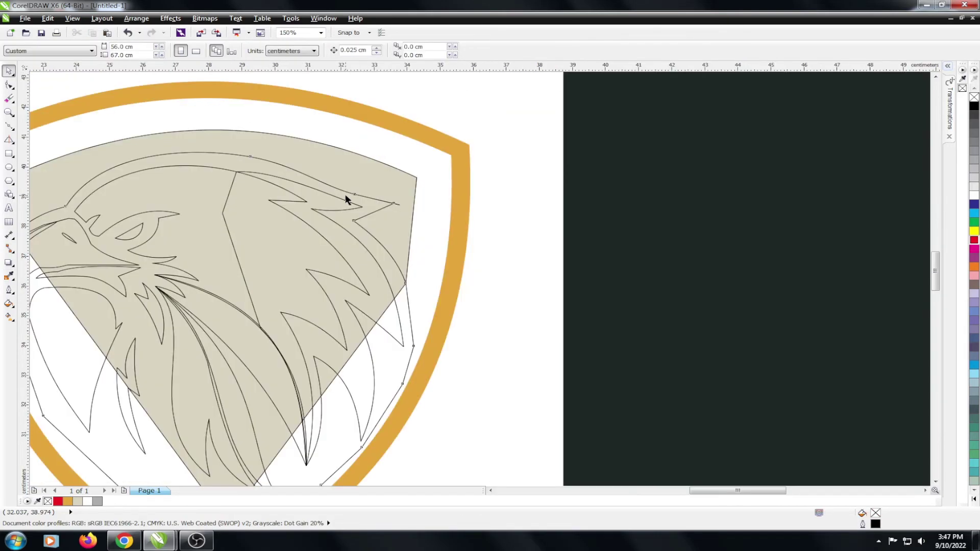
left_click(353, 196)
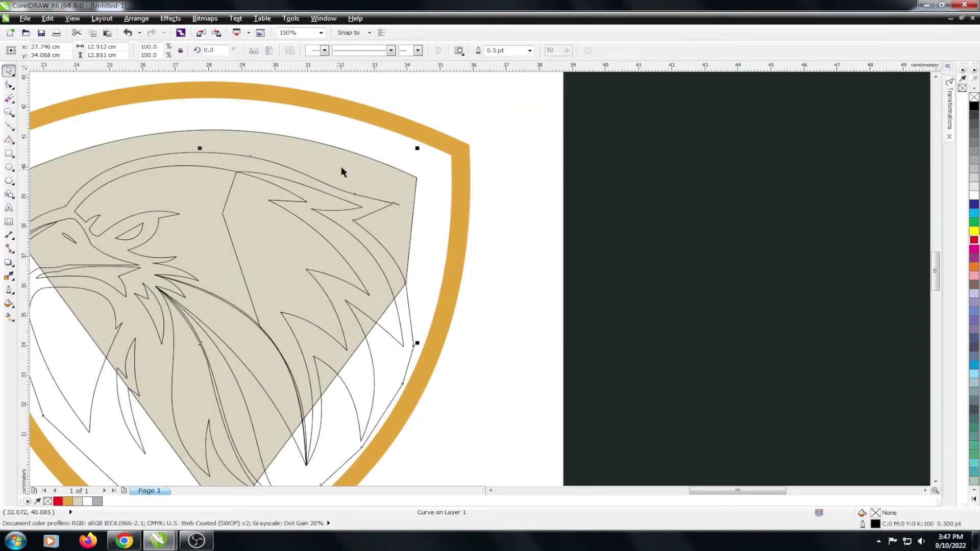
Step: Fill the eagle's head shape with white sampled from the reference head
key("i")
scroll(340, 171, "right", 5)
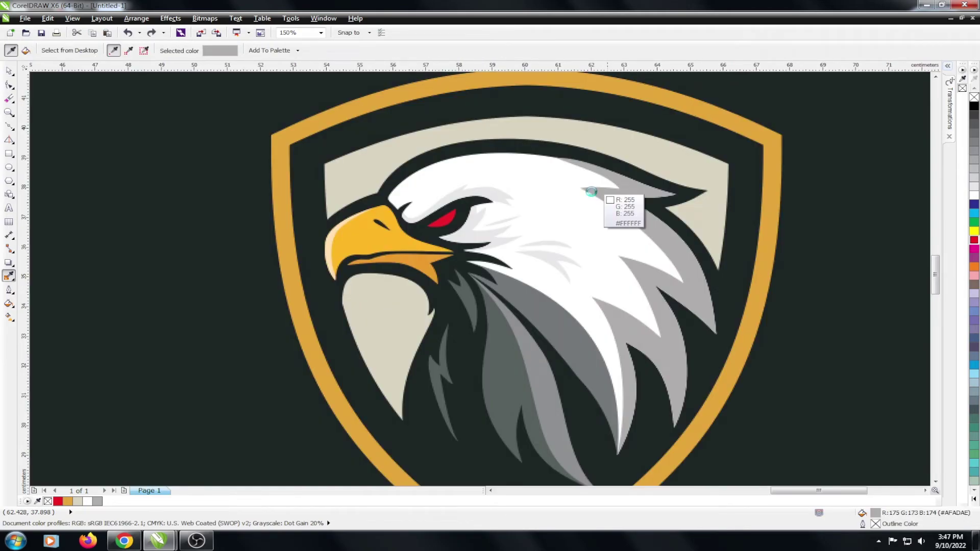
left_click(591, 191)
scroll(618, 188, "down", 2)
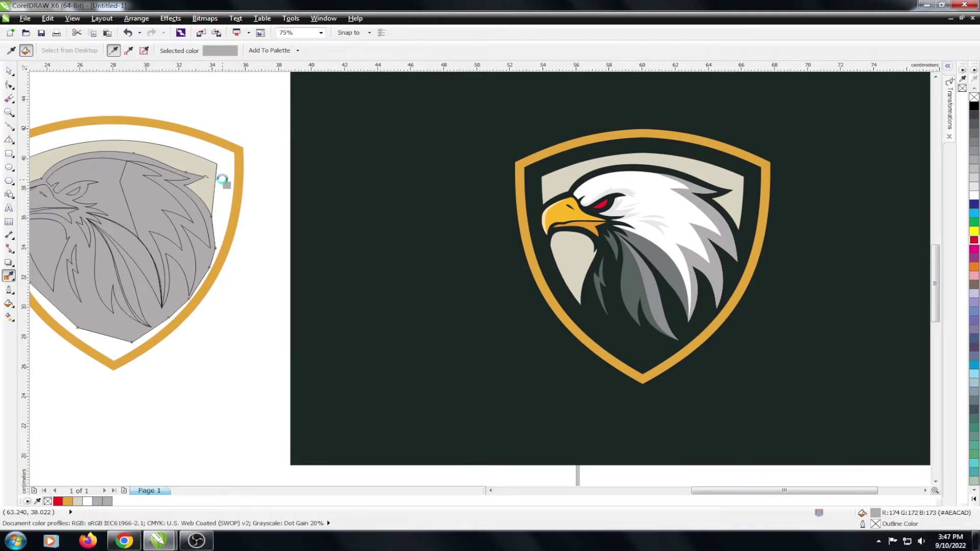
scroll(222, 180, "up", 2)
left_click(203, 178)
scroll(248, 176, "down", 1)
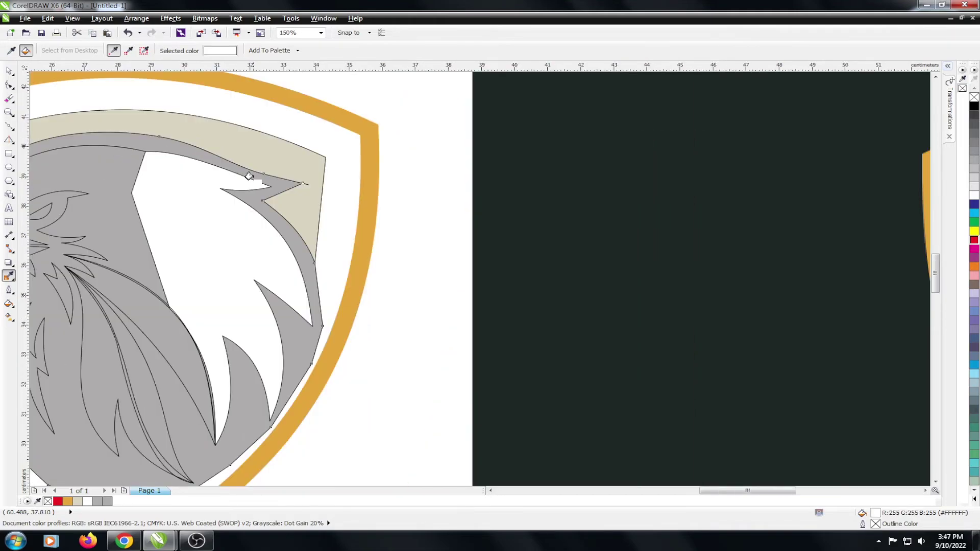
scroll(249, 176, "down", 1)
key("space")
left_click(263, 190)
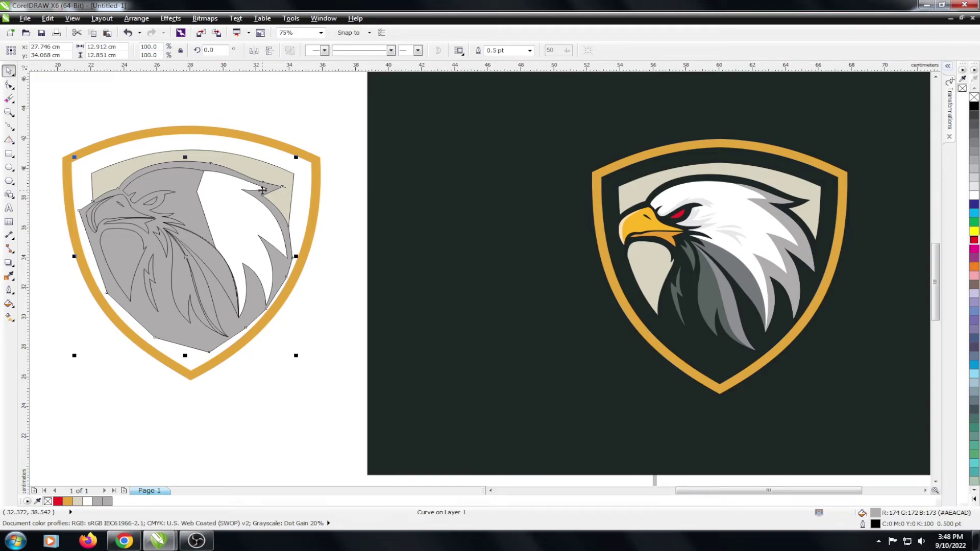
key("ctrl+z")
key("space")
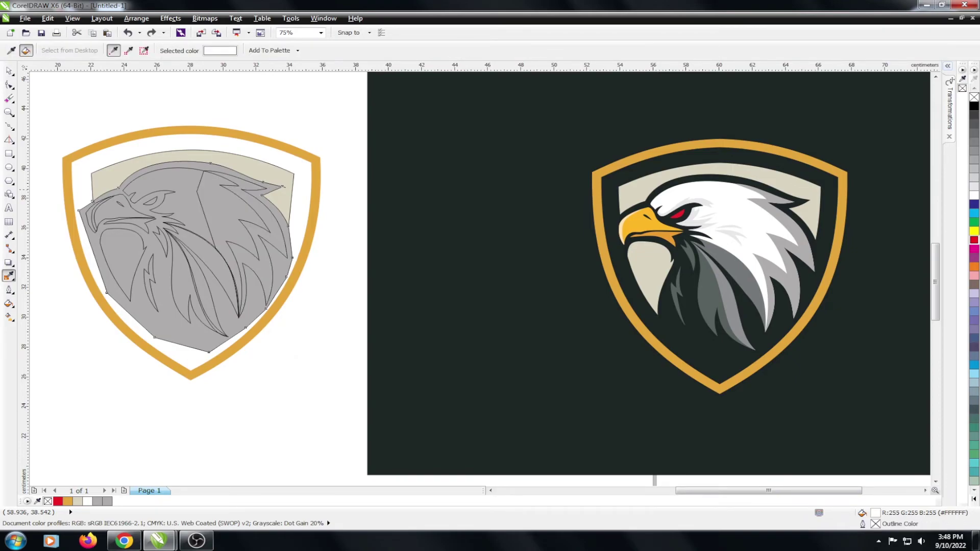
key("ctrl+shift+z")
Step: Try a sampled grey fill on the back-of-head shape, then undo it
left_click(797, 233)
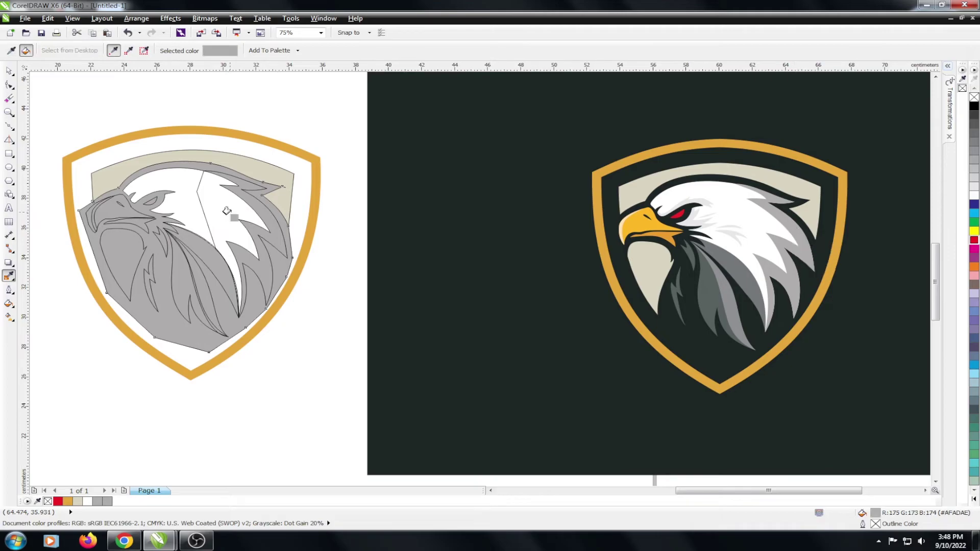
left_click(227, 211)
key("space")
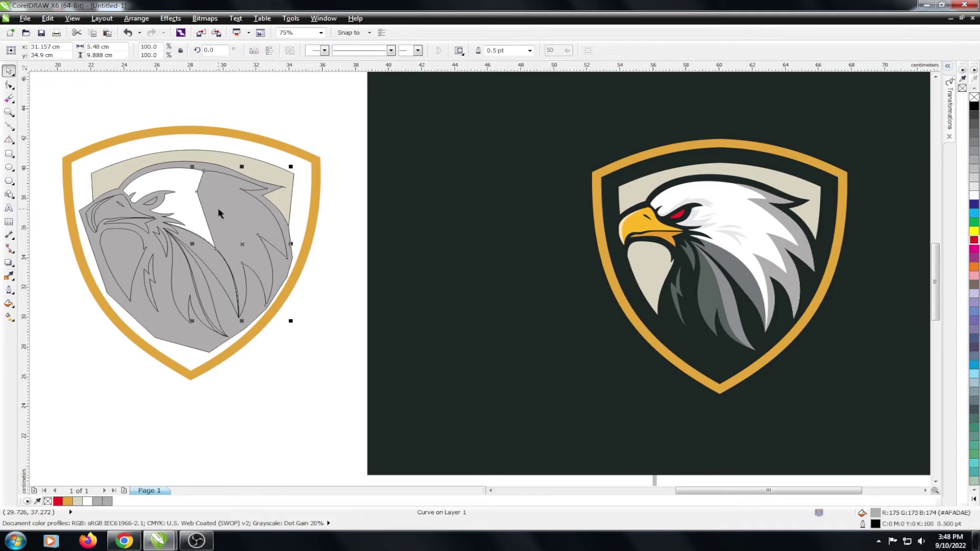
key("ctrl+z")
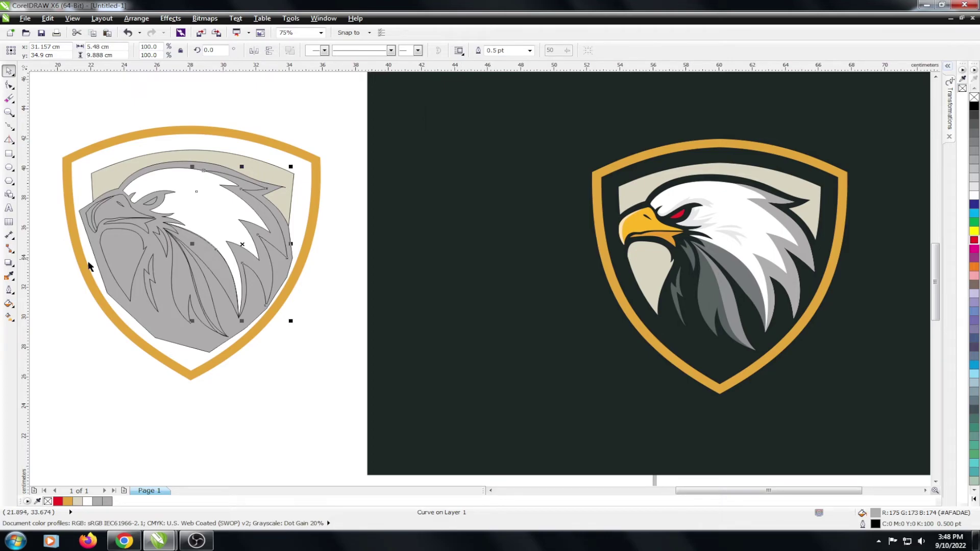
Step: Fill the eagle's body and the area left of the neck with sampled colours
key("i")
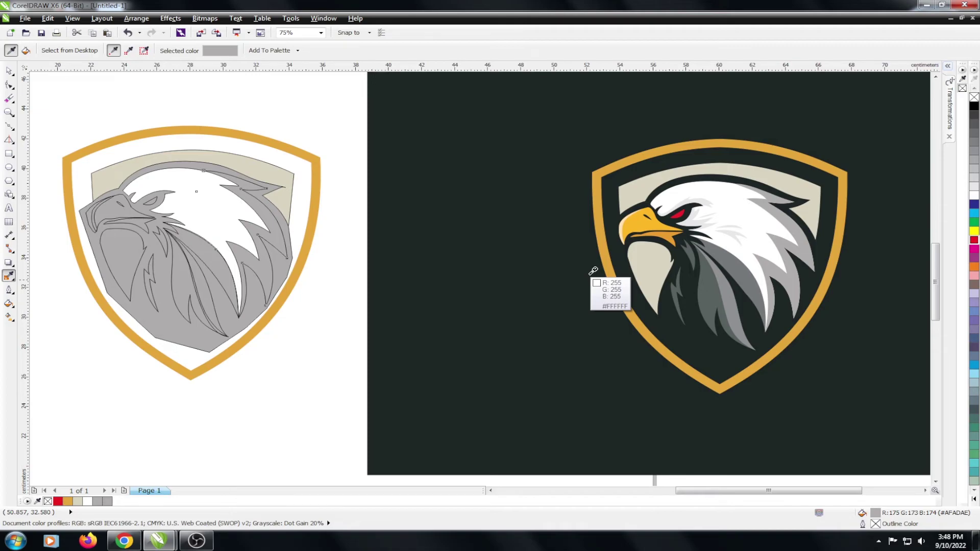
left_click(590, 273)
left_click(110, 293)
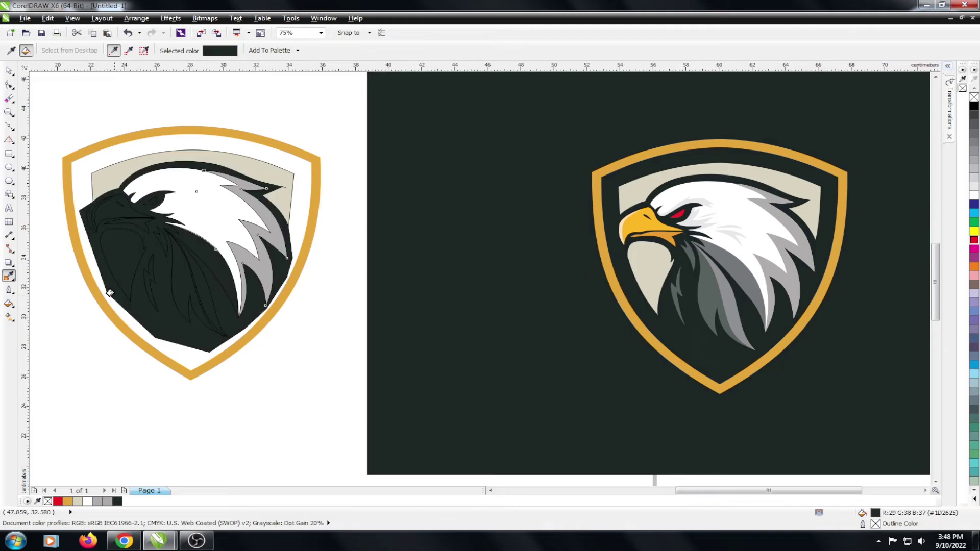
left_click(125, 258)
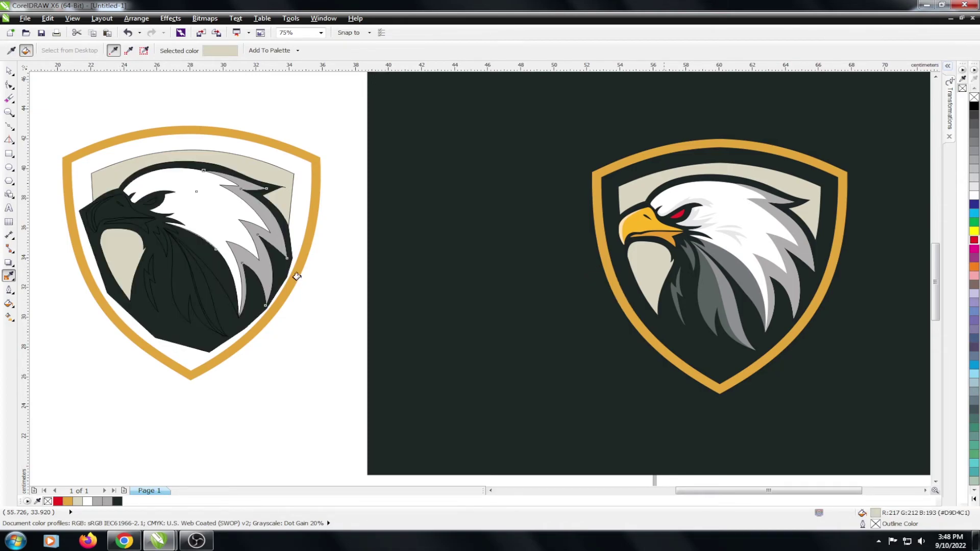
Step: Fill a neck feather and the central feather with the reference's dark grey
scroll(520, 235, "up", 5)
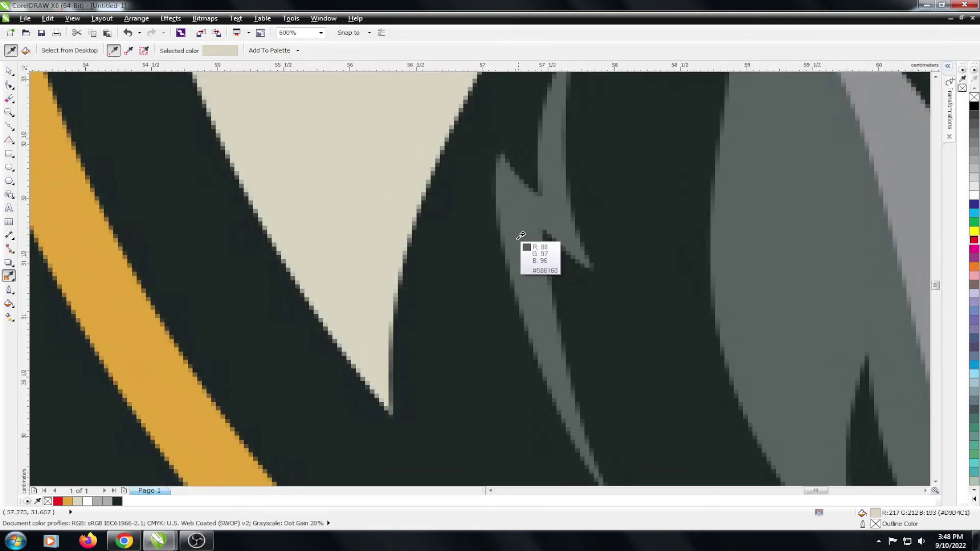
left_click(521, 235)
scroll(521, 235, "down", 6)
left_click(341, 245)
scroll(459, 294, "up", 2)
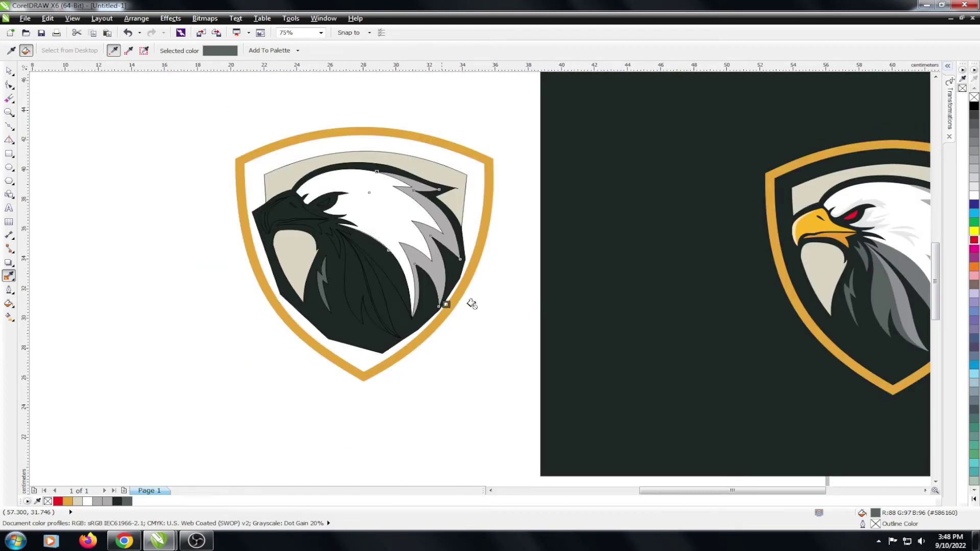
scroll(471, 304, "down", 1)
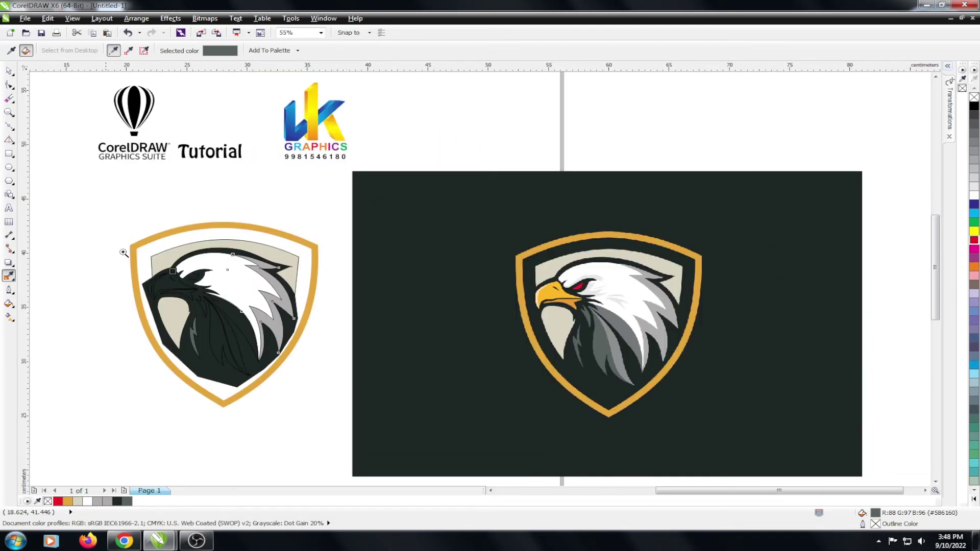
scroll(193, 310, "up", 1)
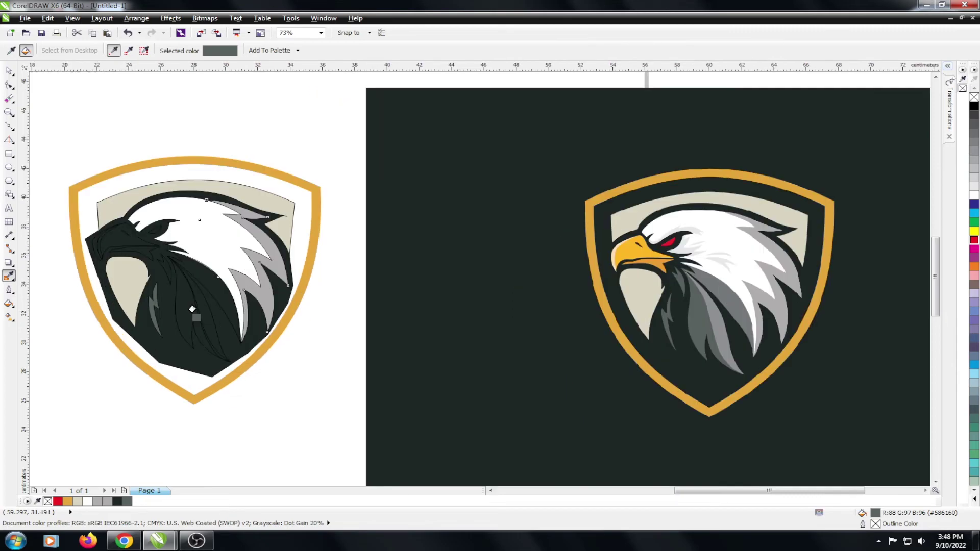
left_click(193, 309)
Step: Refill the central feather with a lighter grey sampled from the reference
left_click(735, 344)
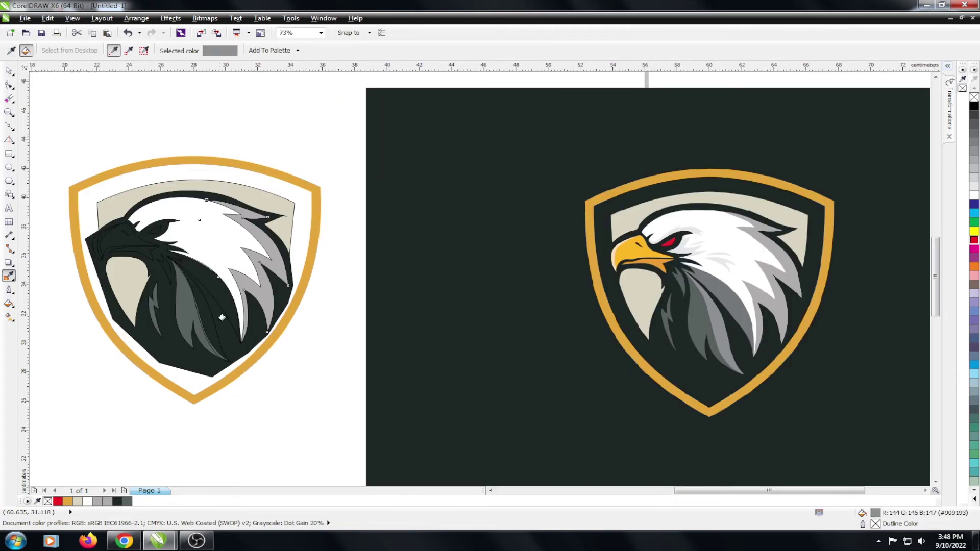
key("space")
left_click(206, 320)
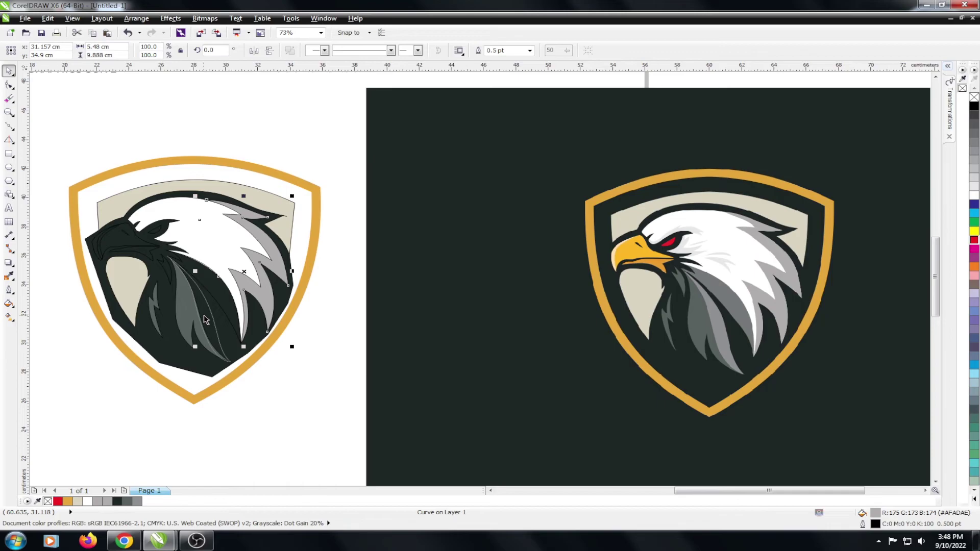
key("space")
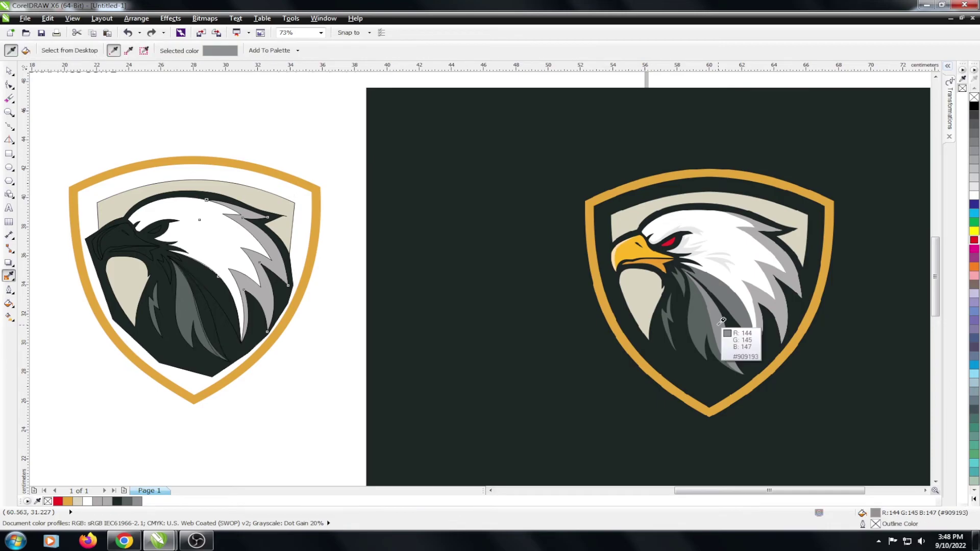
left_click(723, 320)
left_click(203, 310)
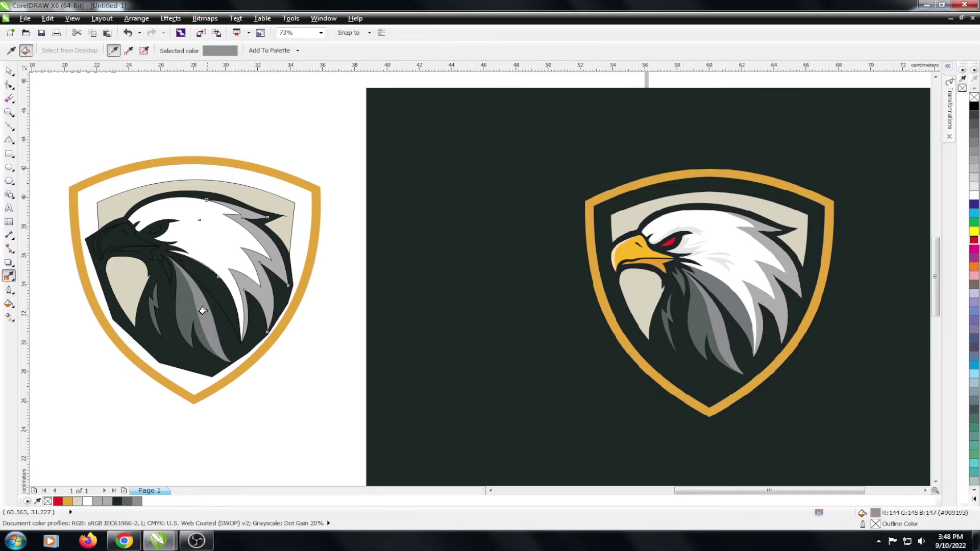
key("space")
Step: Restack the dark grey feather so it sits above the body
left_click(187, 317)
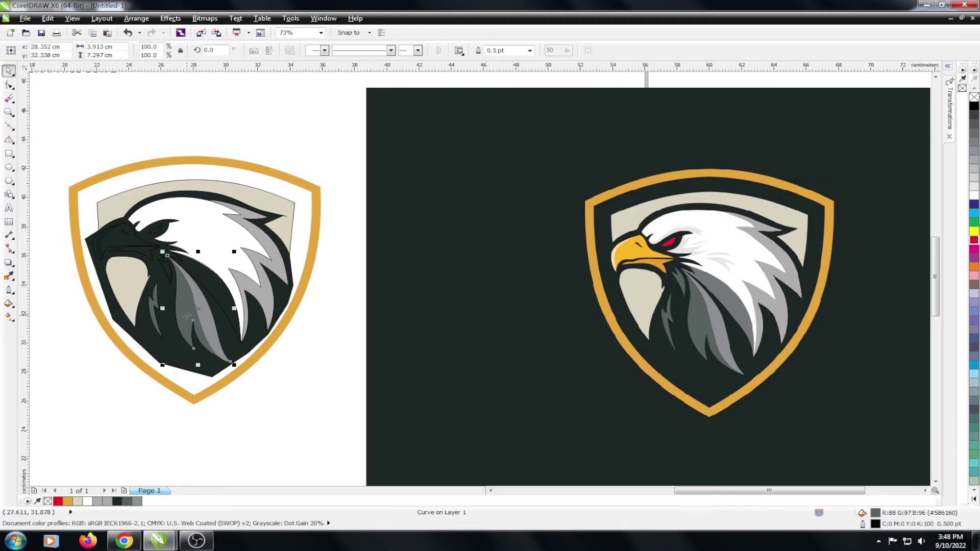
key("ctrl+Page_Down")
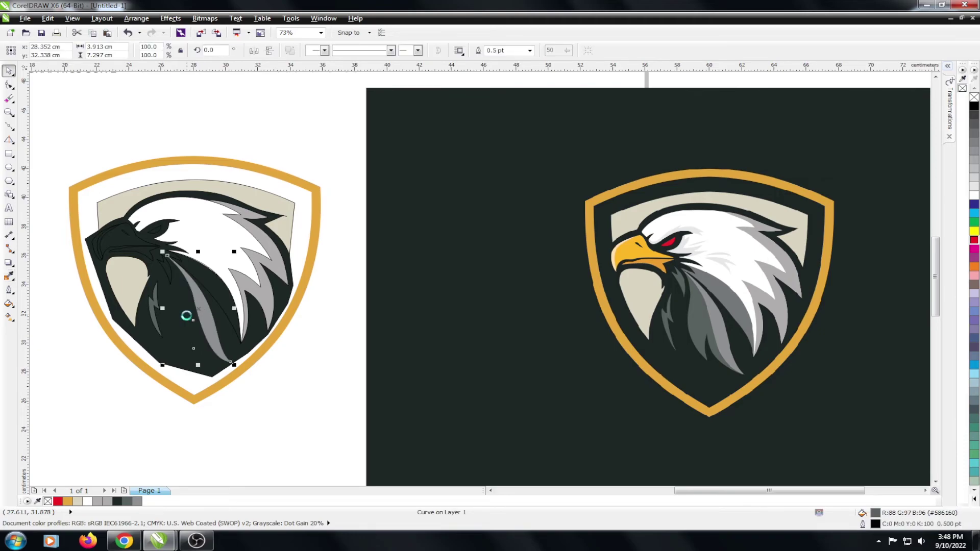
key("ctrl+Page_Up")
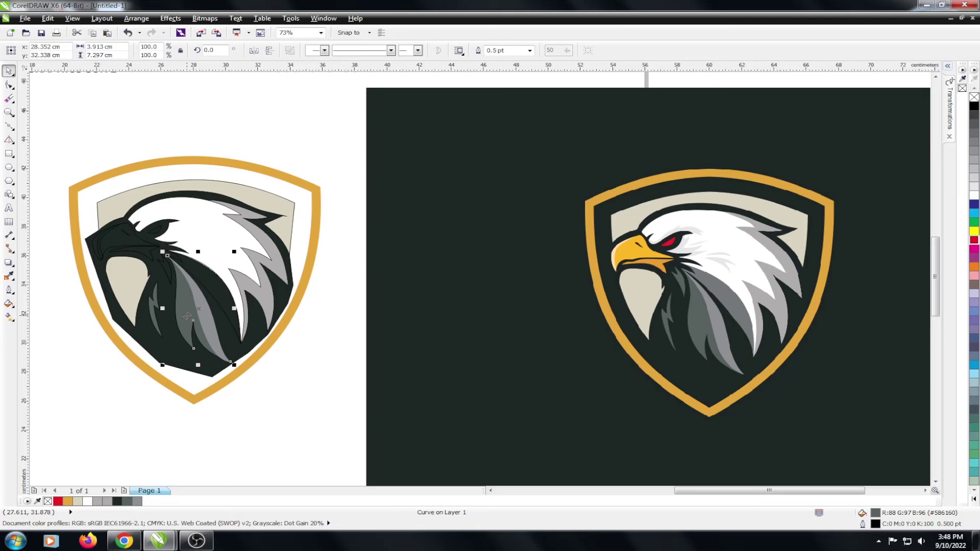
left_click(342, 306)
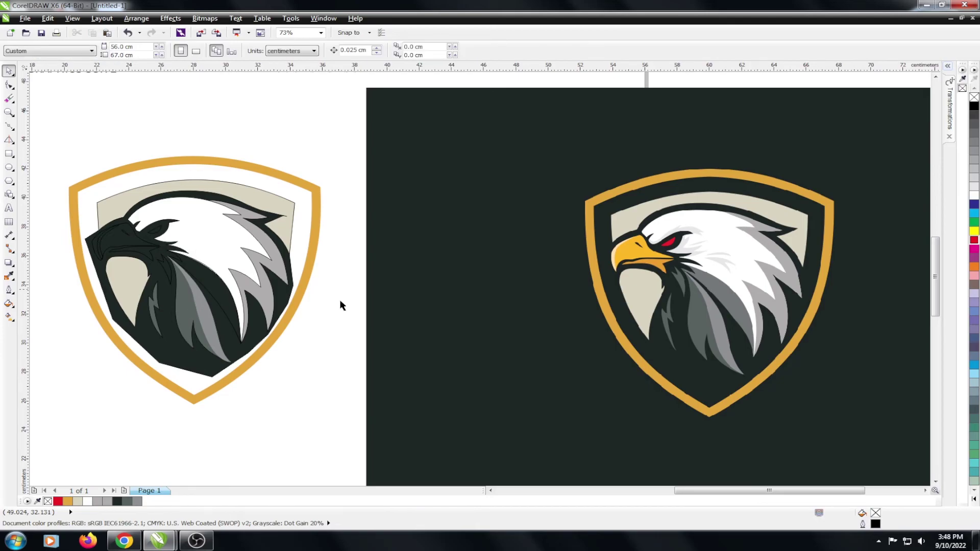
left_click(133, 250)
left_click(284, 328)
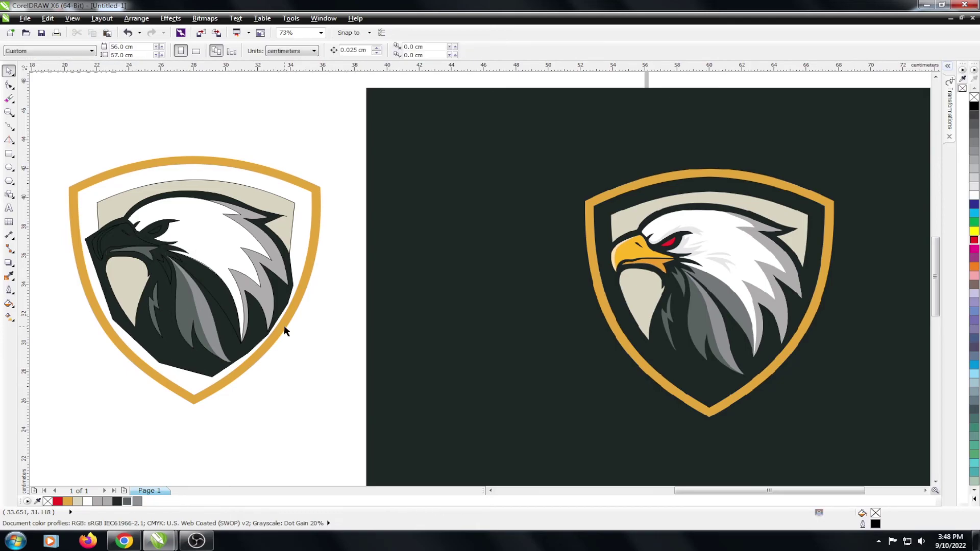
Step: Fill another feather curve with the mid grey sampled from the reference
left_click(220, 282)
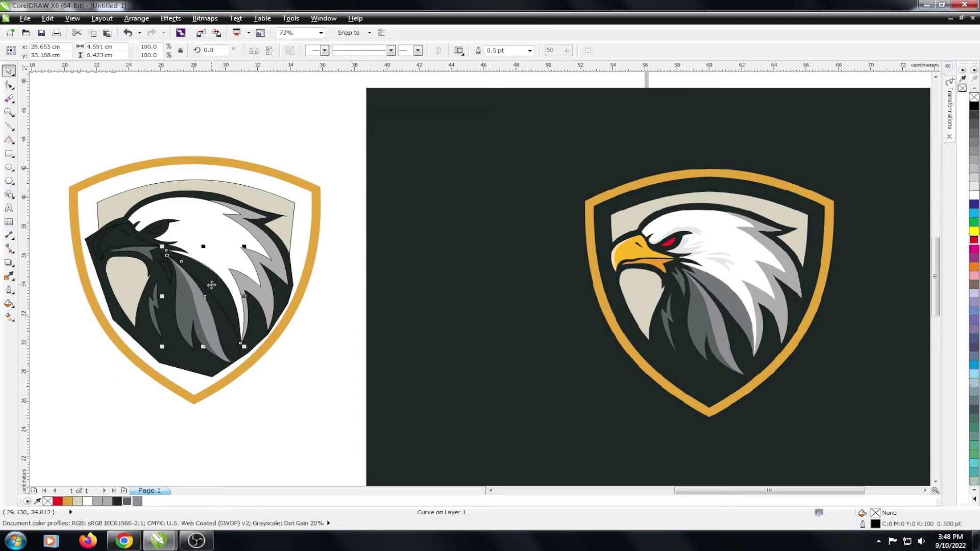
key("i")
left_click(735, 300)
left_click(212, 287)
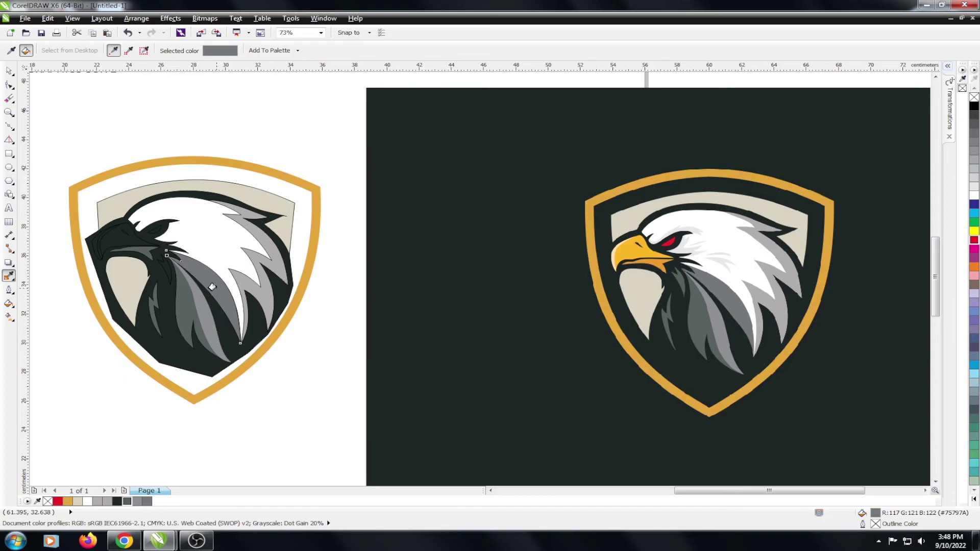
key("space")
key("Escape")
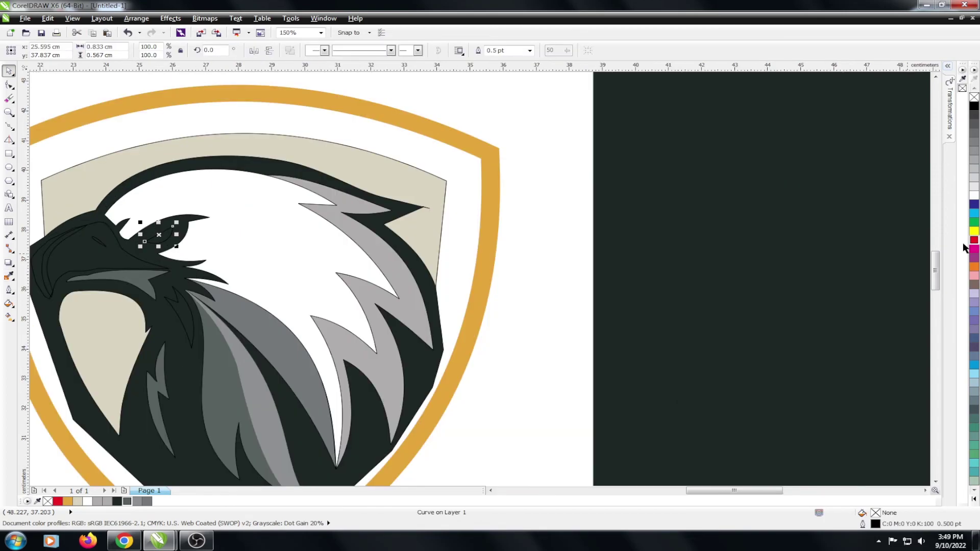
Step: Fill the eye red from the palette and the beak with the reference's yellow
left_click(974, 240)
left_click(92, 256)
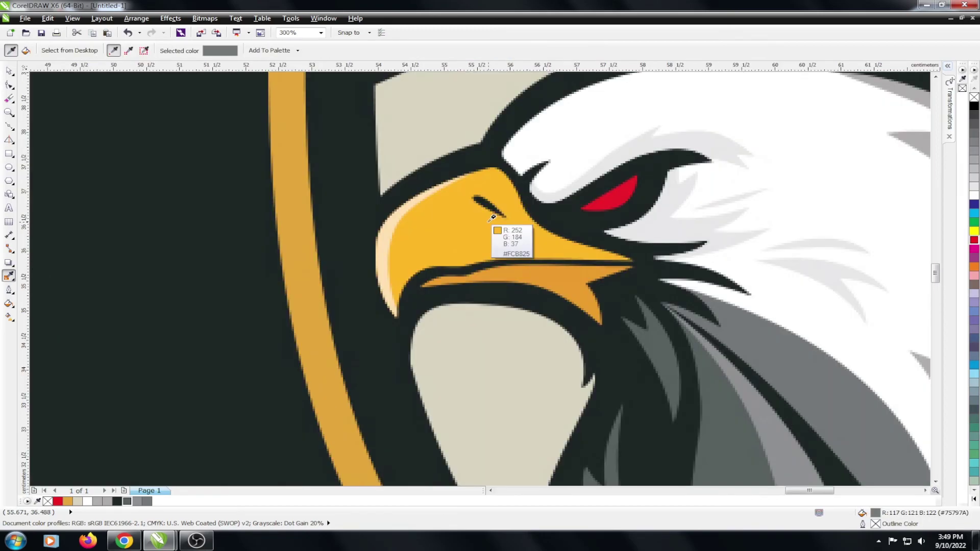
left_click(491, 218)
left_click(126, 231)
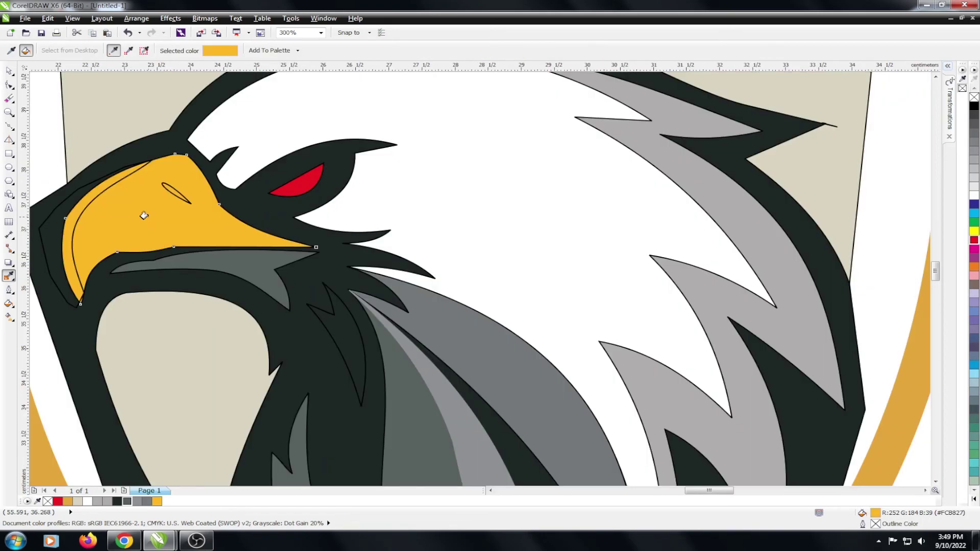
key("space")
Step: Fill the small nostril shape on the beak with the dark colour
left_click(180, 200)
key("F4")
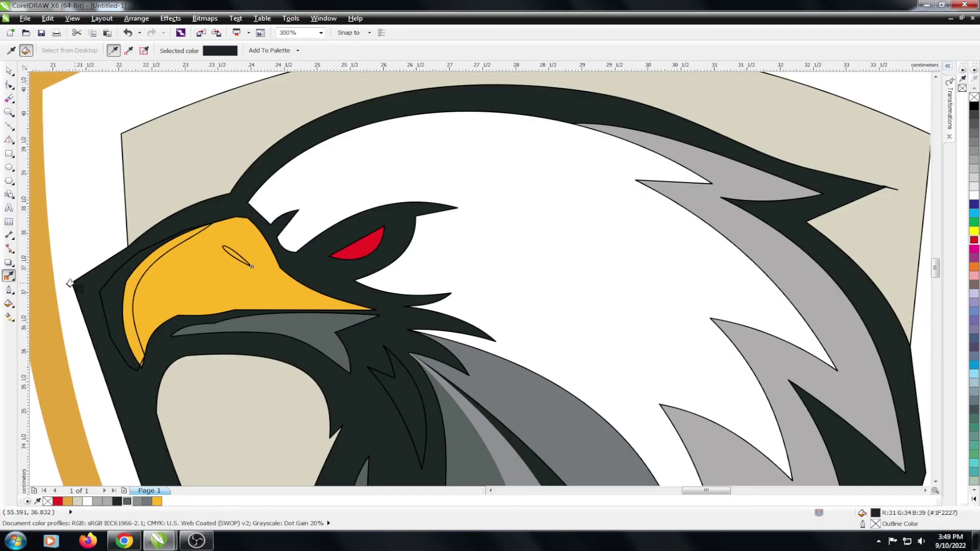
scroll(230, 238, "up", 2)
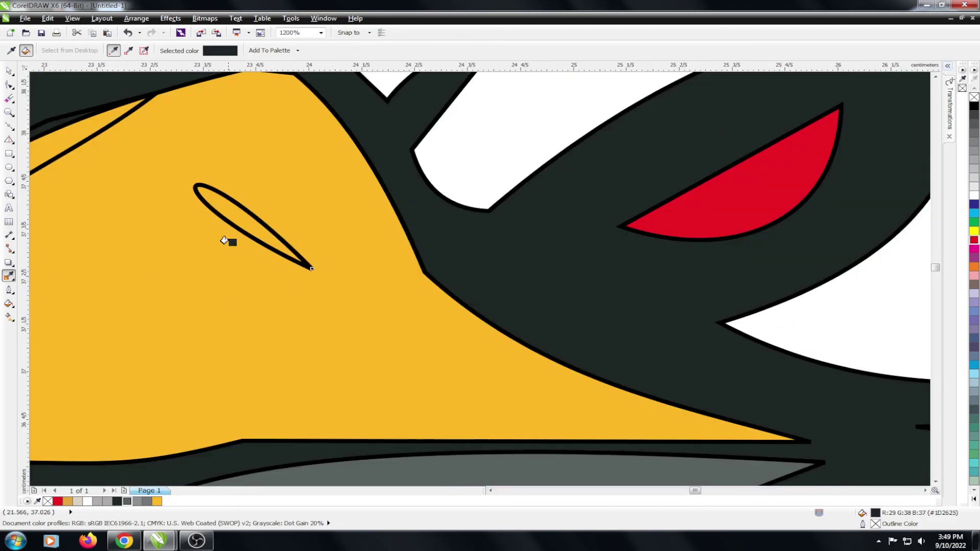
left_click(252, 227)
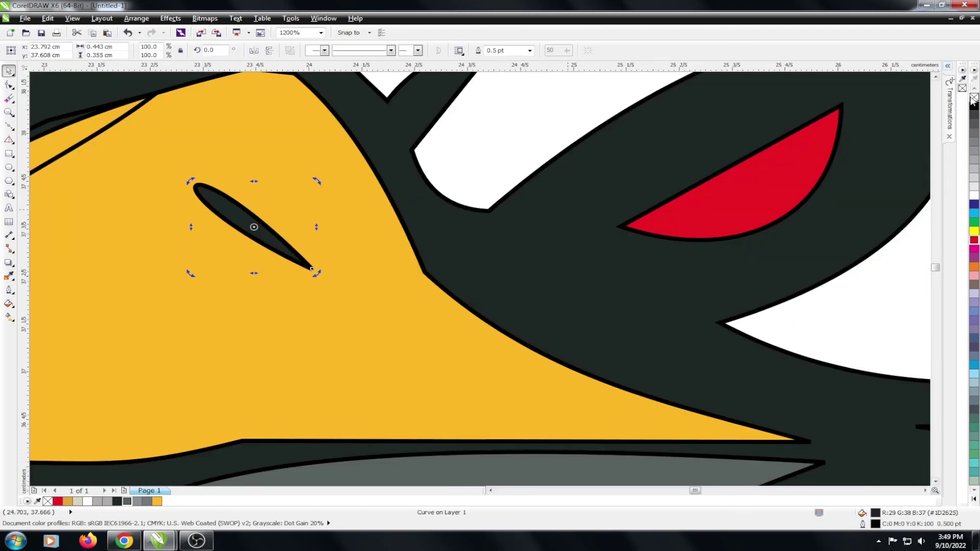
scroll(424, 216, "down", 2)
Step: Make the beak-edge shape white with no outline and PowerClip it inside the beak
left_click(318, 207)
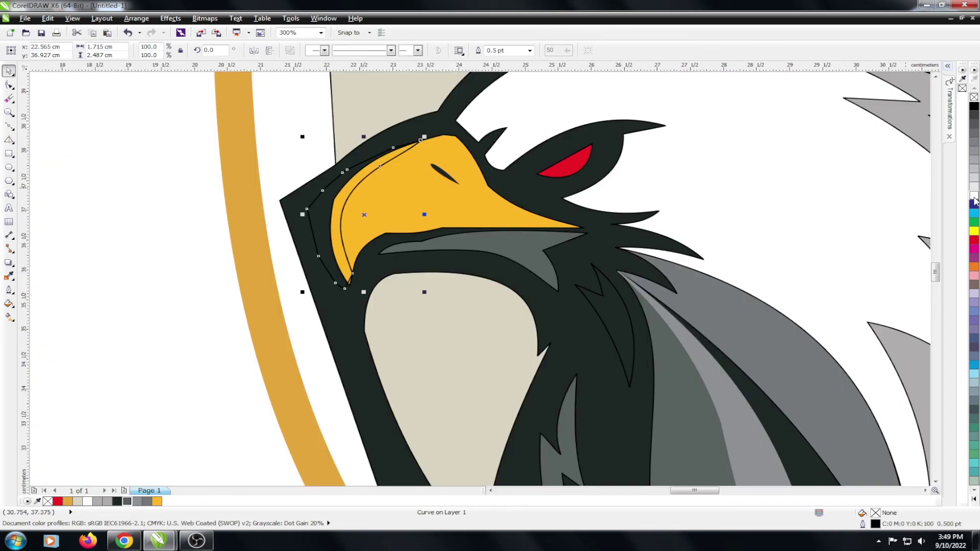
left_click(975, 199)
right_click(974, 96)
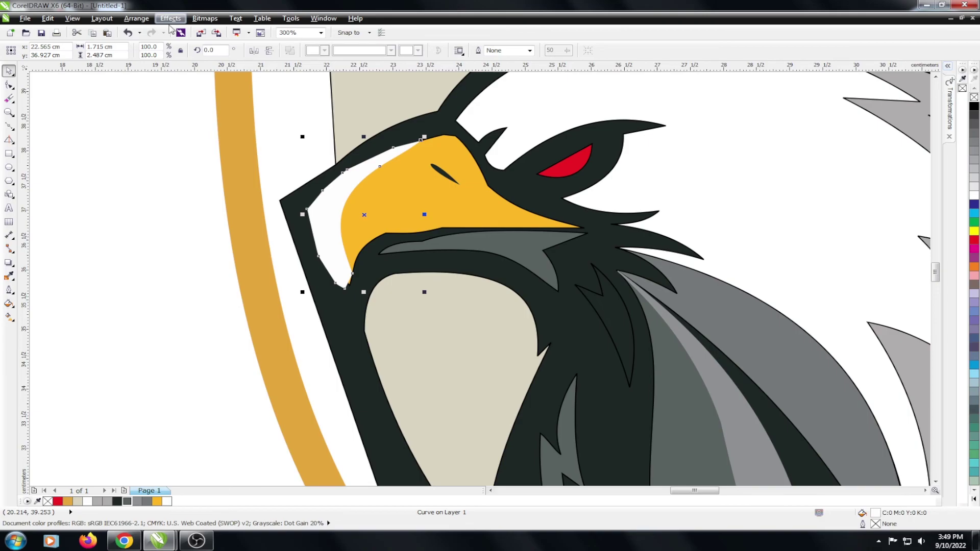
left_click(170, 19)
left_click(426, 168)
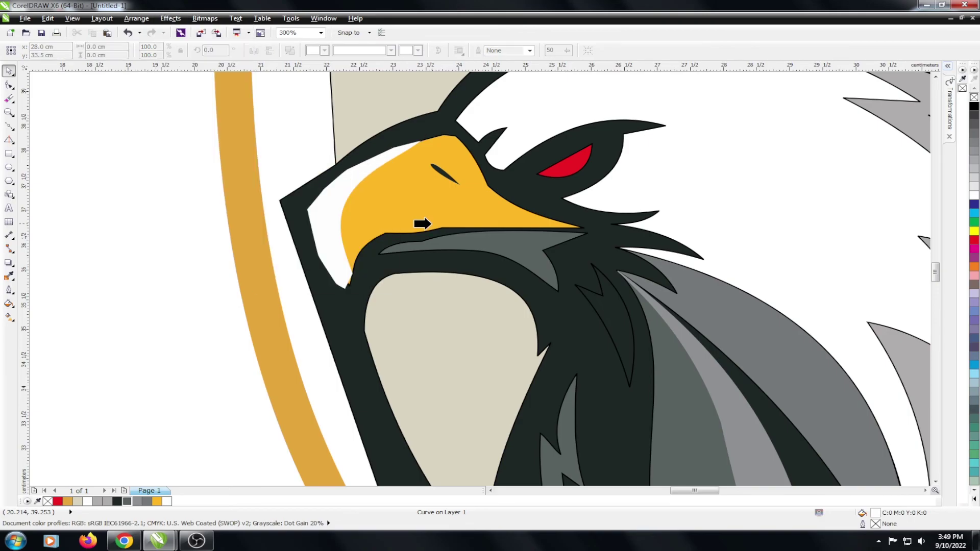
left_click(429, 223)
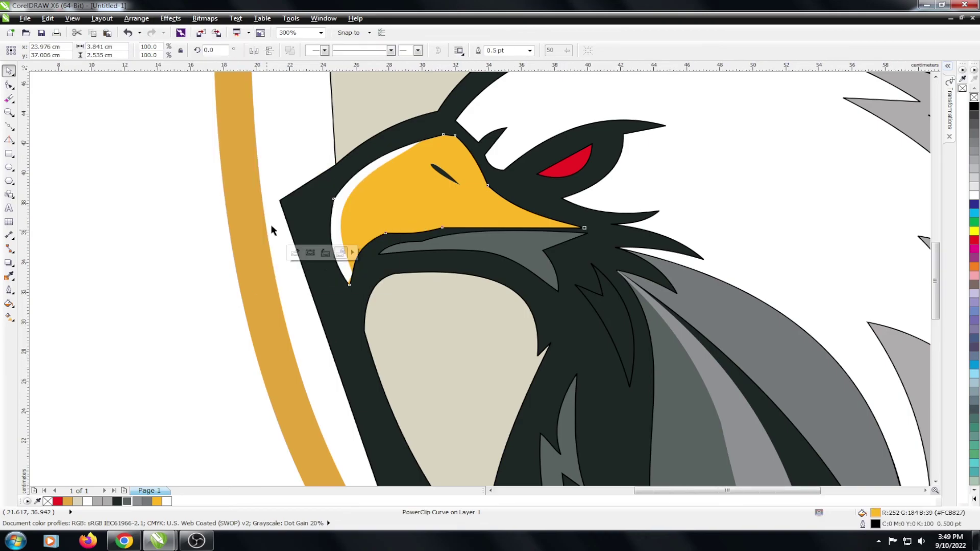
key("Escape")
scroll(271, 225, "down", 2)
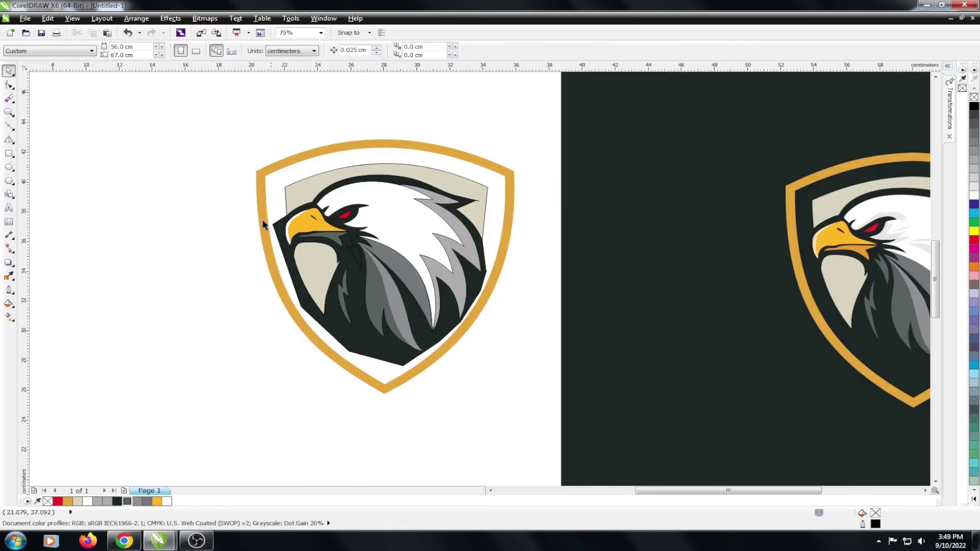
Step: Move the reference image further right, away from the eagle shield
left_click(277, 217)
scroll(276, 217, "down", 1)
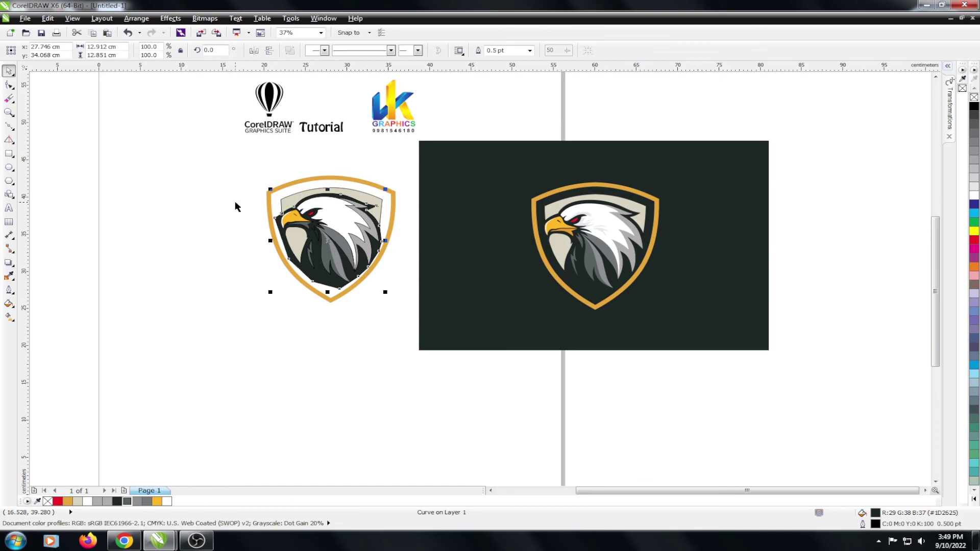
left_click(235, 203)
left_click(433, 252)
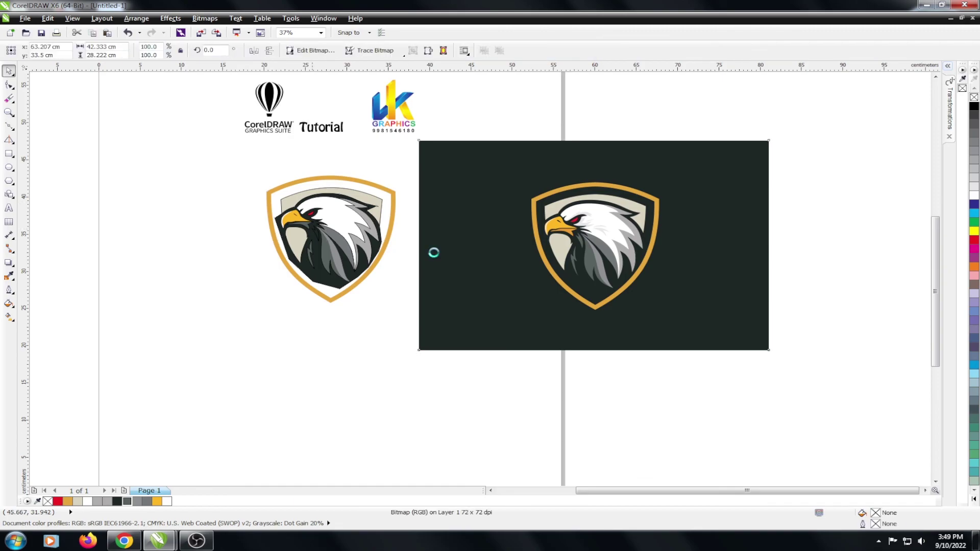
left_click_drag(433, 252, 461, 253)
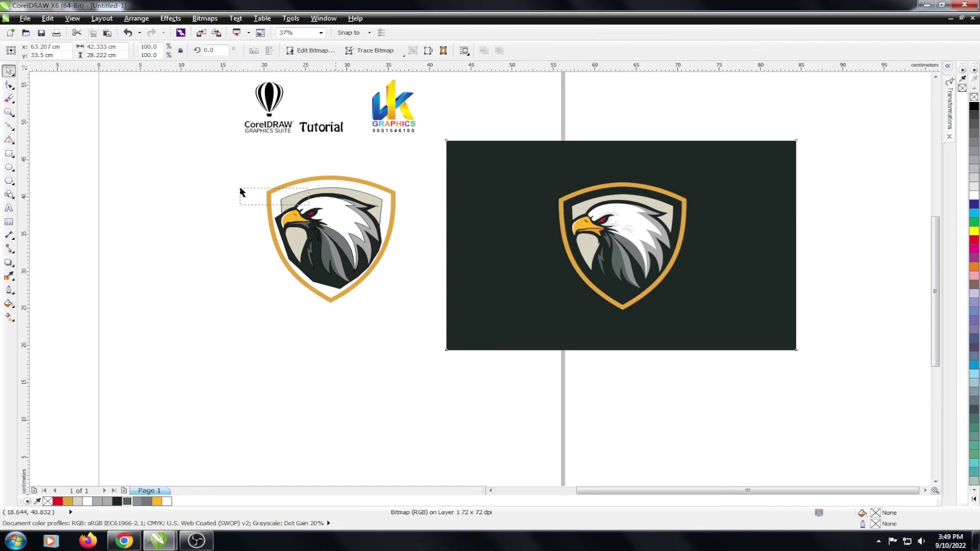
Step: Draw a rectangle filled with the reference's dark background and send it behind the shield
left_click_drag(242, 192, 429, 290)
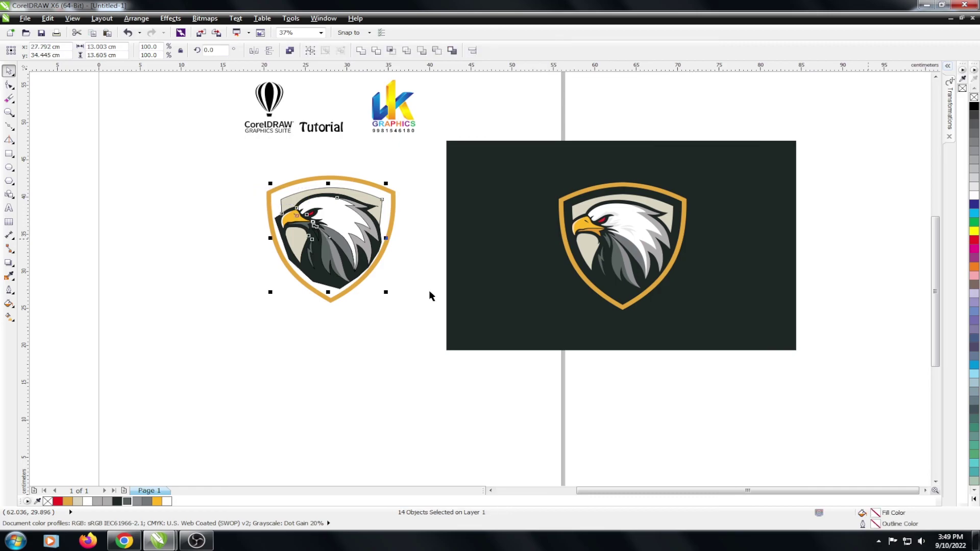
left_click(384, 329)
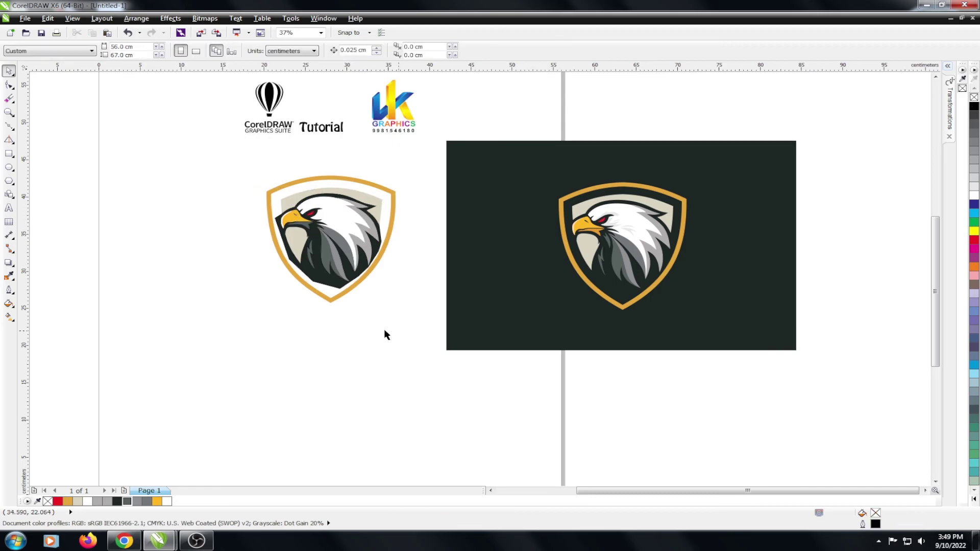
key("ctrl+v")
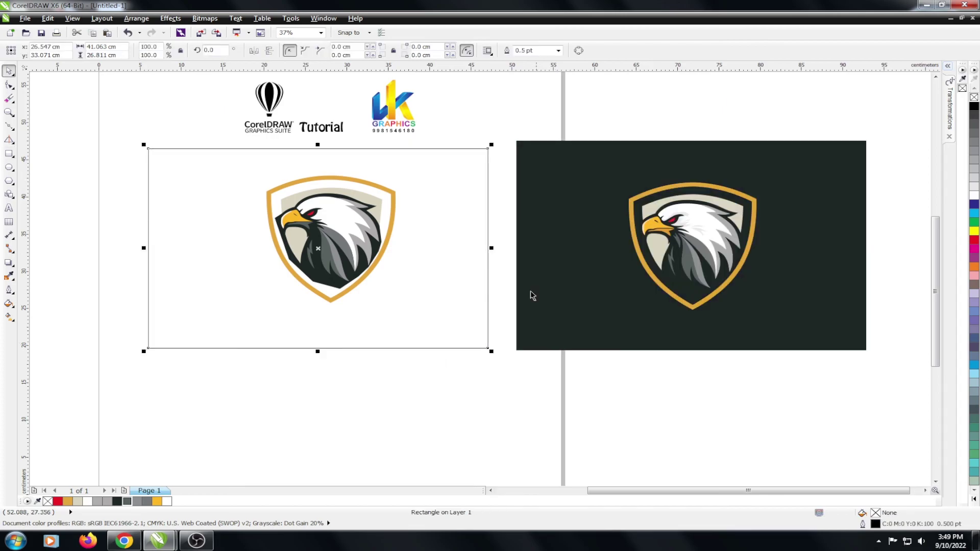
key("F6")
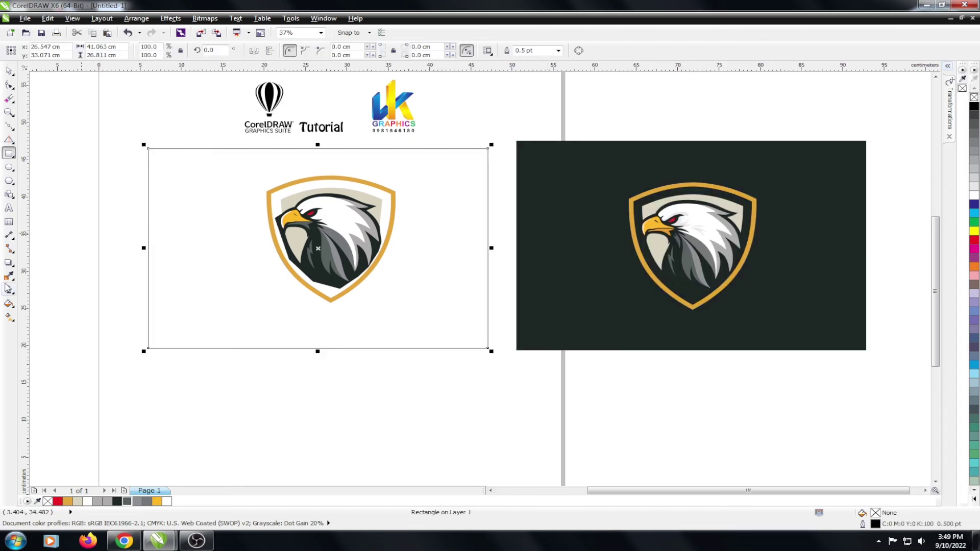
left_click(8, 288)
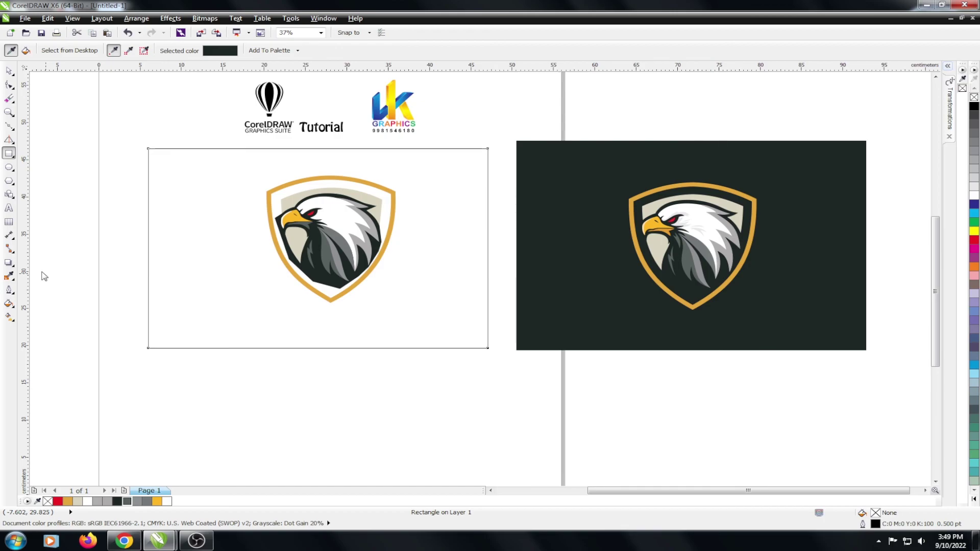
left_click(449, 295)
key("shift+Page_Down")
key("space")
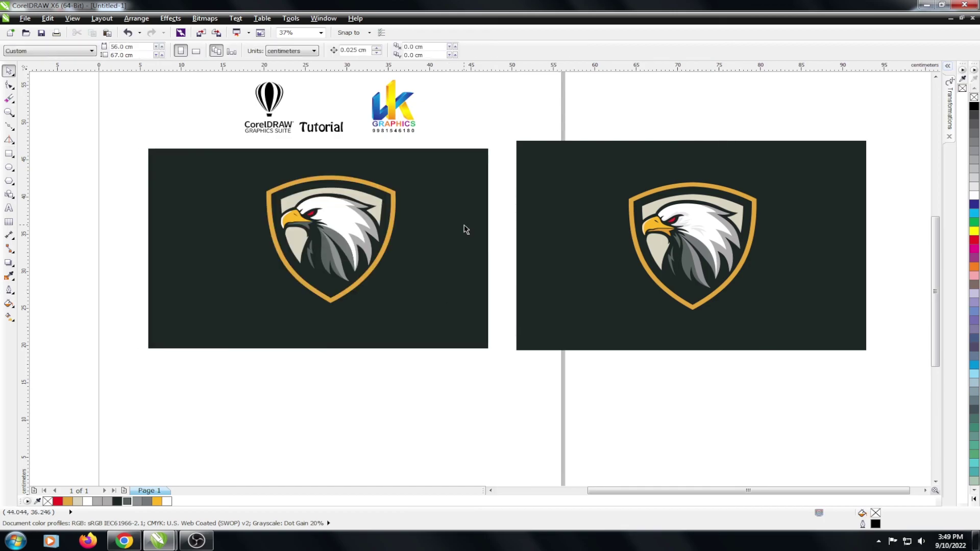
Step: Position the eagle shield on its dark card and preview the page full screen
left_click_drag(616, 226, 603, 227)
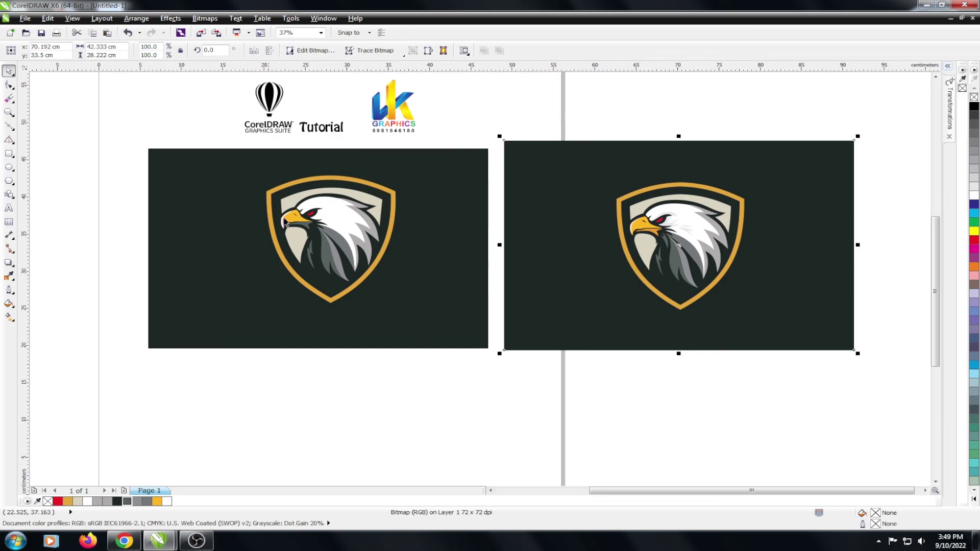
left_click_drag(234, 176, 765, 313)
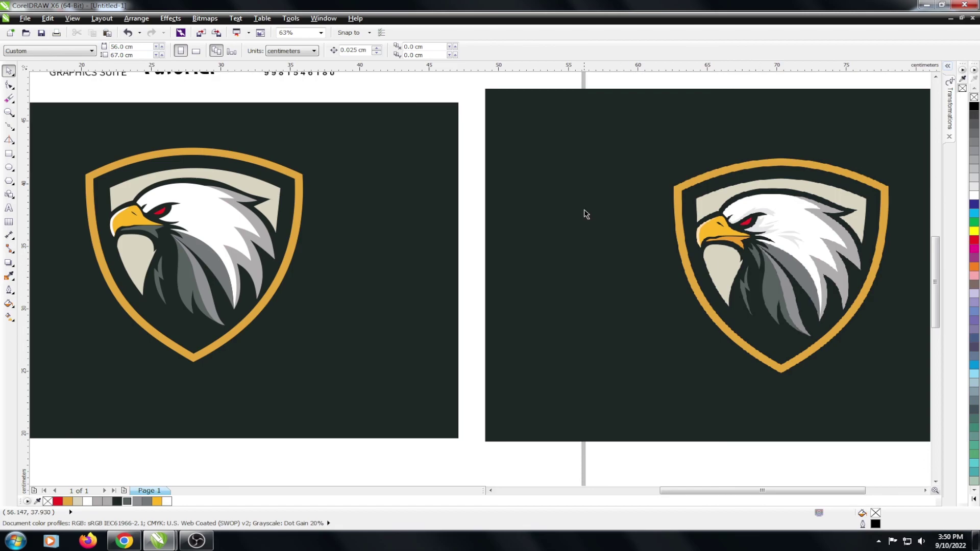
scroll(586, 213, "down", 3)
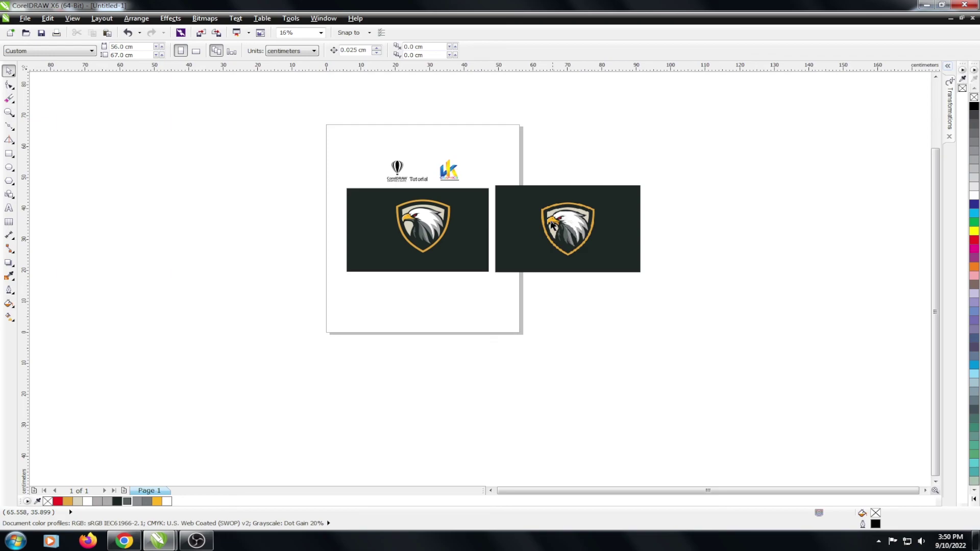
left_click(415, 220)
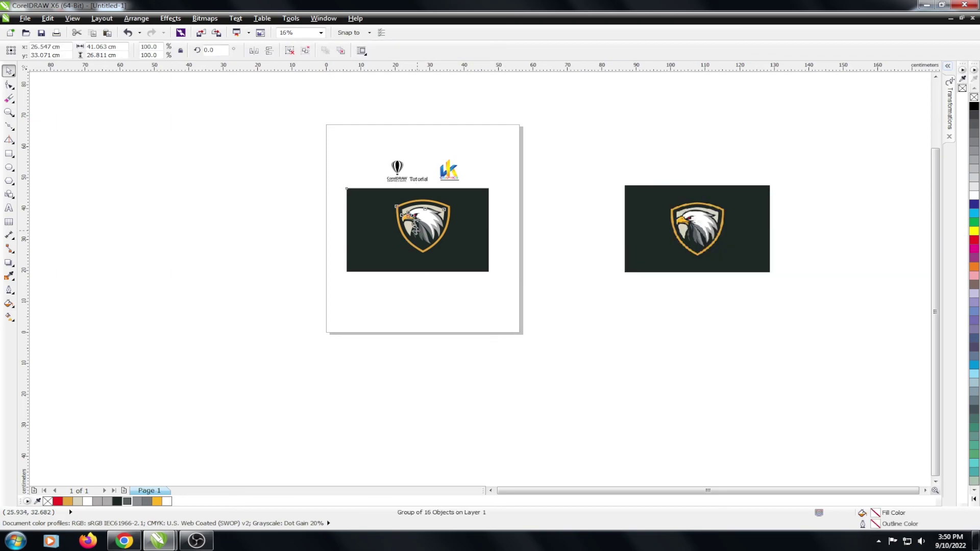
left_click_drag(414, 222, 424, 220)
left_click_drag(336, 145, 576, 363)
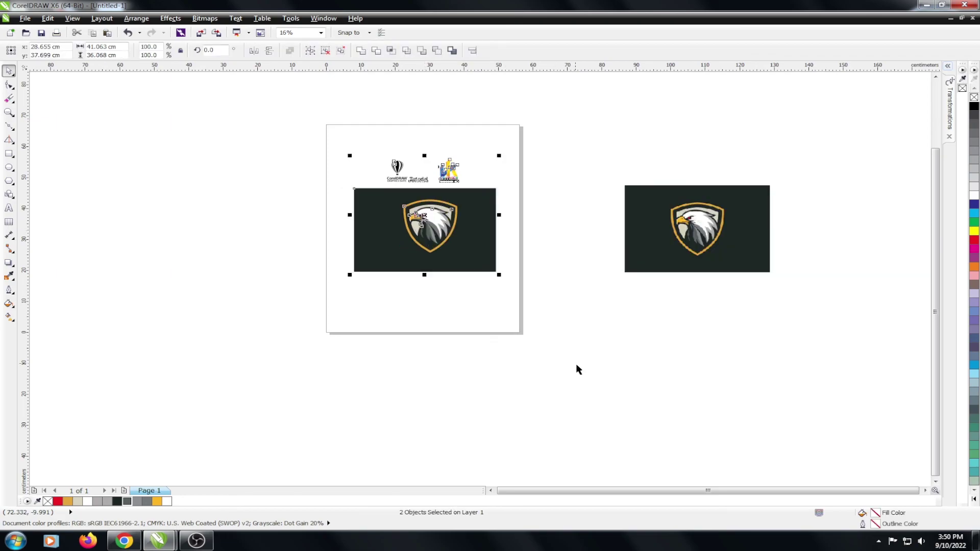
key("F9")
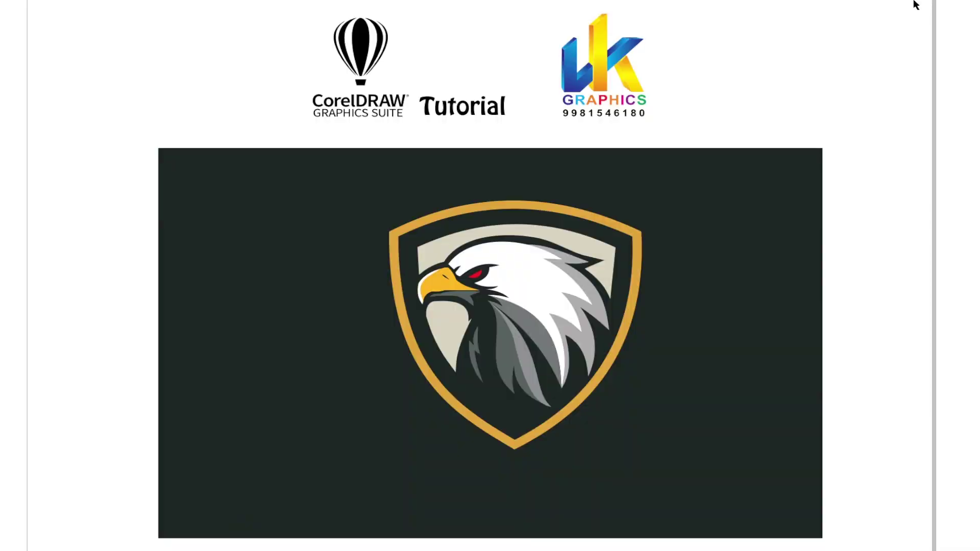